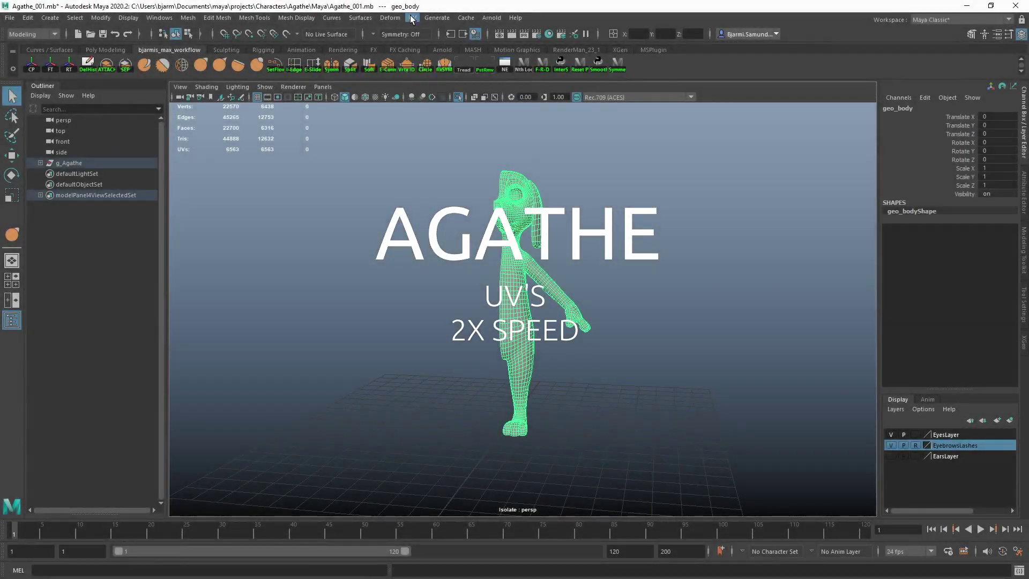
# - Apply a planar UV projection to geo_body from the UV menu
pyautogui.click(412, 18)
pyautogui.click(444, 102)
pyautogui.press('F8')
pyautogui.scroll(3, 532, 300)
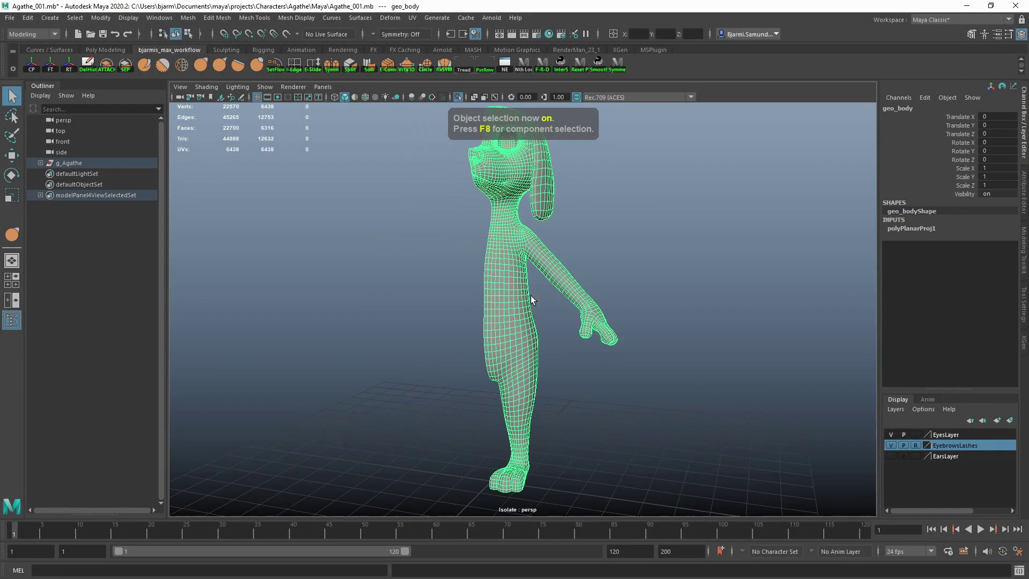
# - Reapply the planar projection, then switch to edge selection and zoom toward the wrist
pyautogui.click(412, 17)
pyautogui.click(429, 126)
pyautogui.press('F8')
pyautogui.scroll(1, 504, 291)
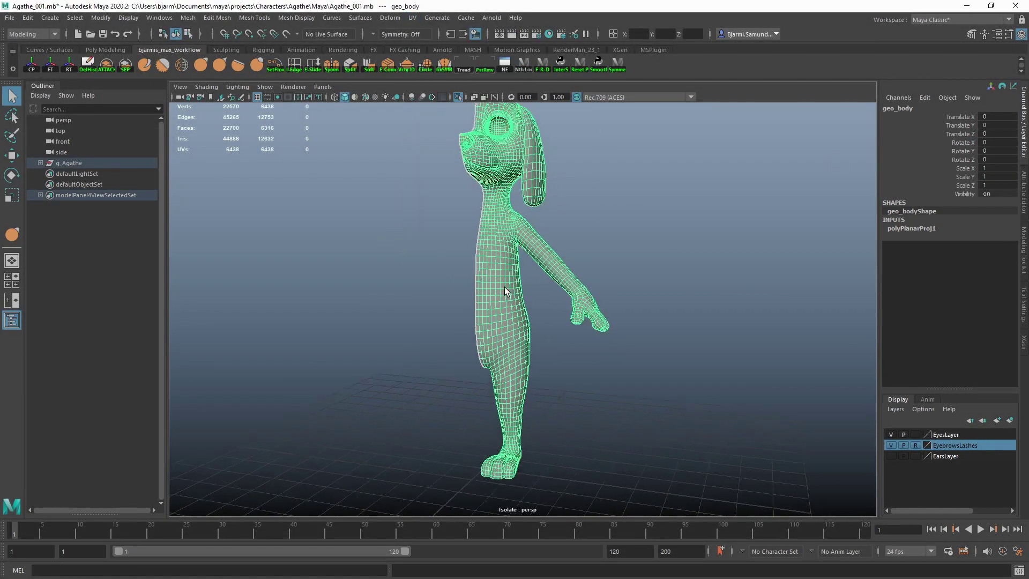
pyautogui.scroll(3, 505, 291)
pyautogui.press('F10')
pyautogui.scroll(3, 519, 313)
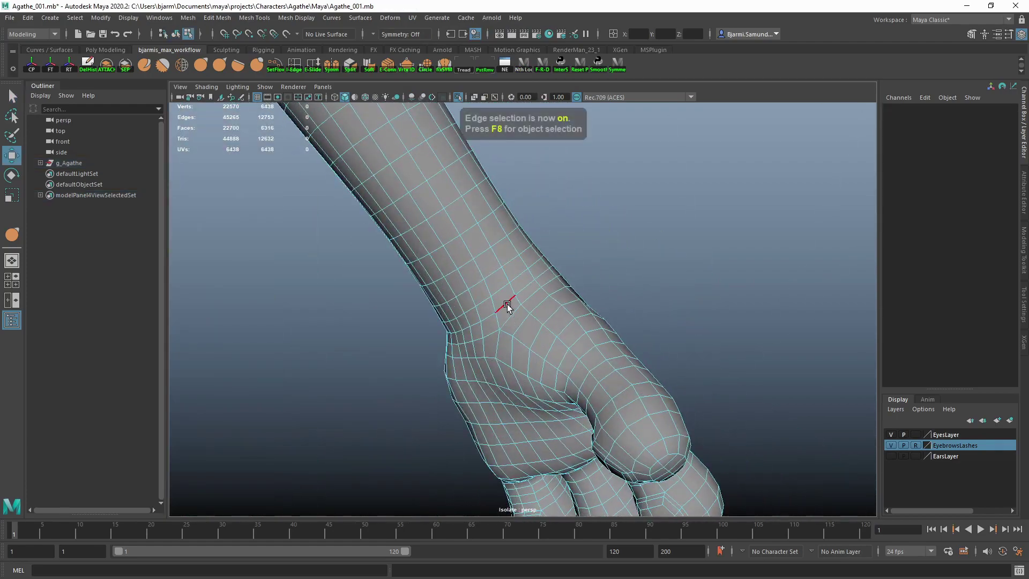
# - Pick seam edge loops at the shoulder and along the side of the torso
pyautogui.doubleClick(507, 304)
pyautogui.scroll(-5, 507, 303)
pyautogui.scroll(3, 516, 293)
pyautogui.scroll(2, 516, 294)
pyautogui.scroll(1, 504, 328)
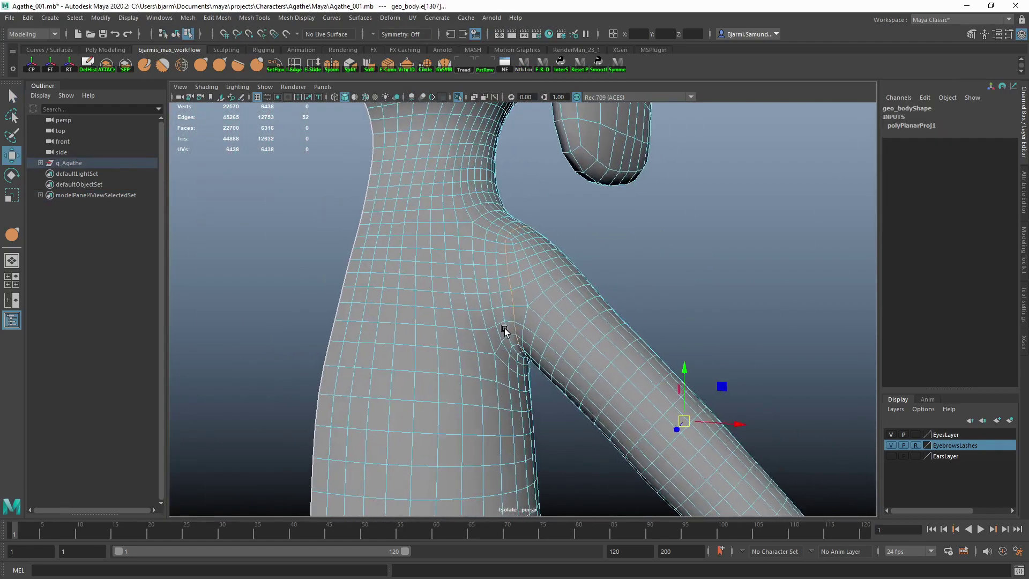
pyautogui.keyDown('alt'); pyautogui.moveTo(503, 328); pyautogui.dragTo(489, 145); pyautogui.keyUp('alt')
pyautogui.scroll(3, 319, 303)
pyautogui.keyDown('shift'); pyautogui.doubleClick(253, 332); pyautogui.keyUp('shift')
pyautogui.scroll(-5, 351, 321)
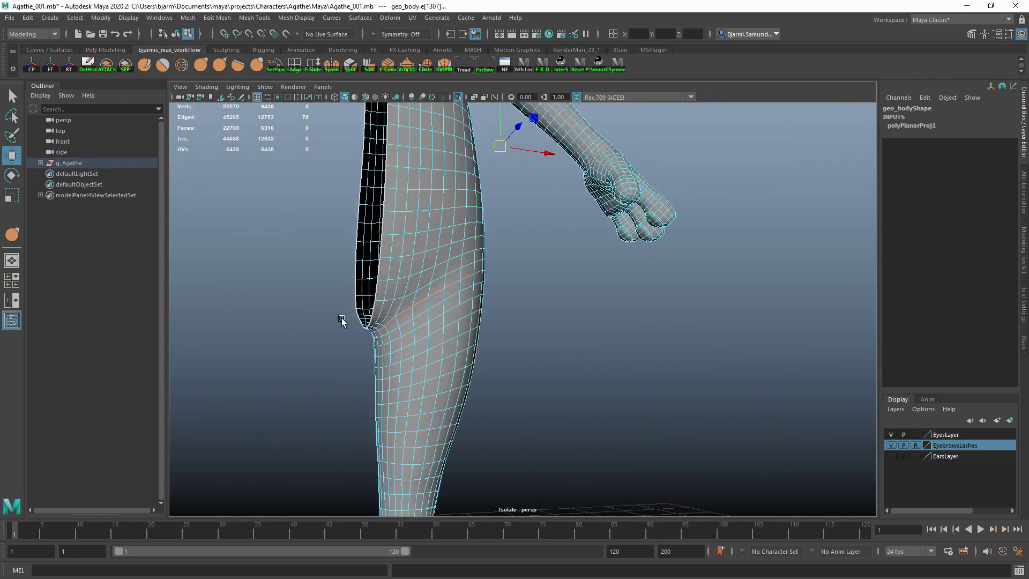
# - Extend the seam selection around the foot and up the leg to the thigh
pyautogui.moveTo(351, 322)
pyautogui.keyDown('alt'); pyautogui.mouseDown()
pyautogui.moveTo(558, 314)
pyautogui.moveTo(459, 142)
pyautogui.mouseUp(); pyautogui.keyUp('alt')
pyautogui.scroll(3, 591, 225)
pyautogui.scroll(2, 591, 226)
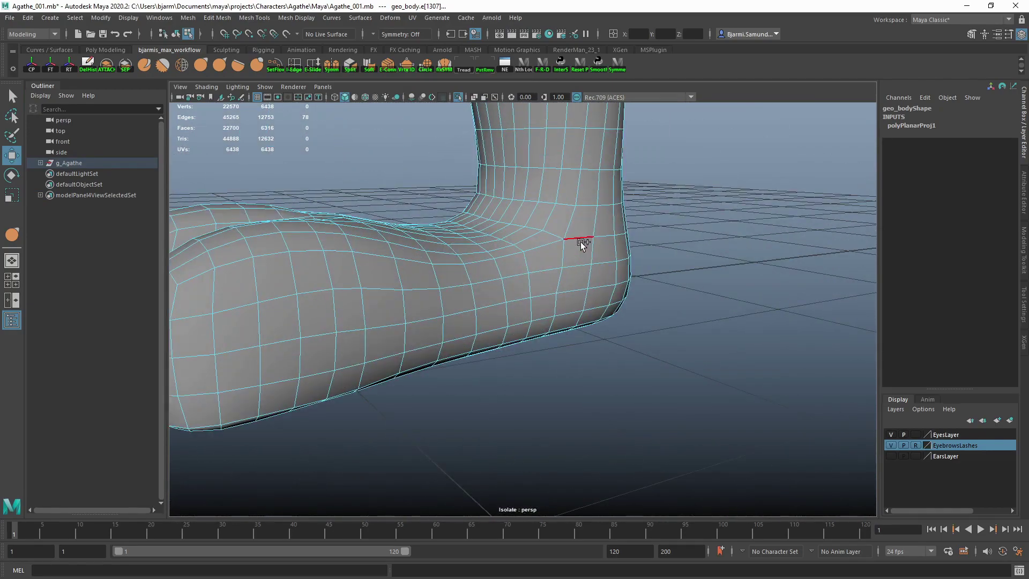
pyautogui.scroll(-3, 557, 237)
pyautogui.keyDown('alt'); pyautogui.moveTo(597, 226); pyautogui.dragTo(443, 197); pyautogui.keyUp('alt')
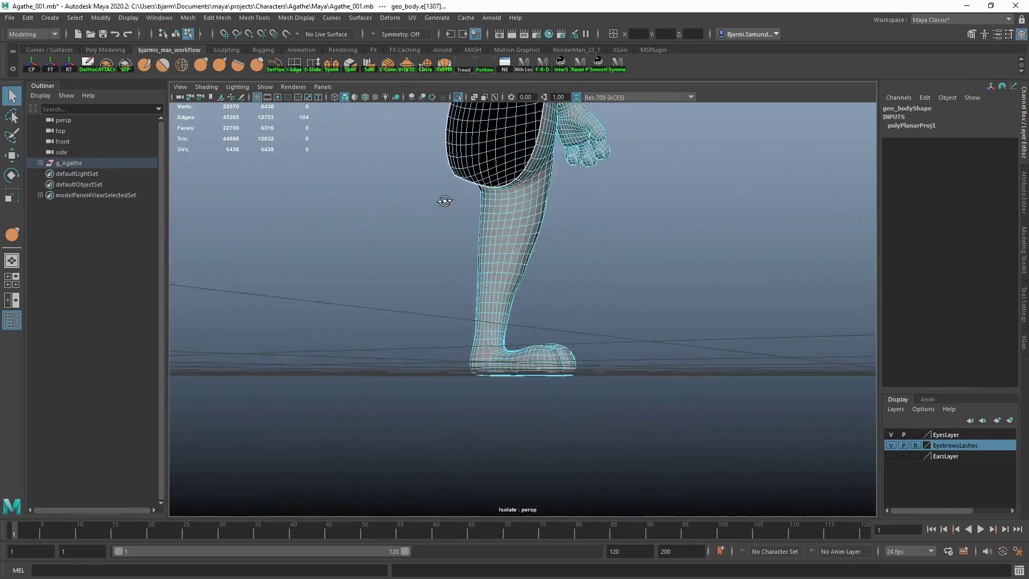
pyautogui.scroll(3, 478, 367)
pyautogui.keyDown('alt'); pyautogui.moveTo(479, 367); pyautogui.dragTo(453, 385); pyautogui.keyUp('alt')
pyautogui.moveTo(491, 135)
pyautogui.keyDown('alt'); pyautogui.mouseDown()
pyautogui.moveTo(482, 344)
pyautogui.moveTo(510, 271)
pyautogui.moveTo(627, 256)
pyautogui.moveTo(402, 257)
pyautogui.mouseUp(); pyautogui.keyUp('alt')
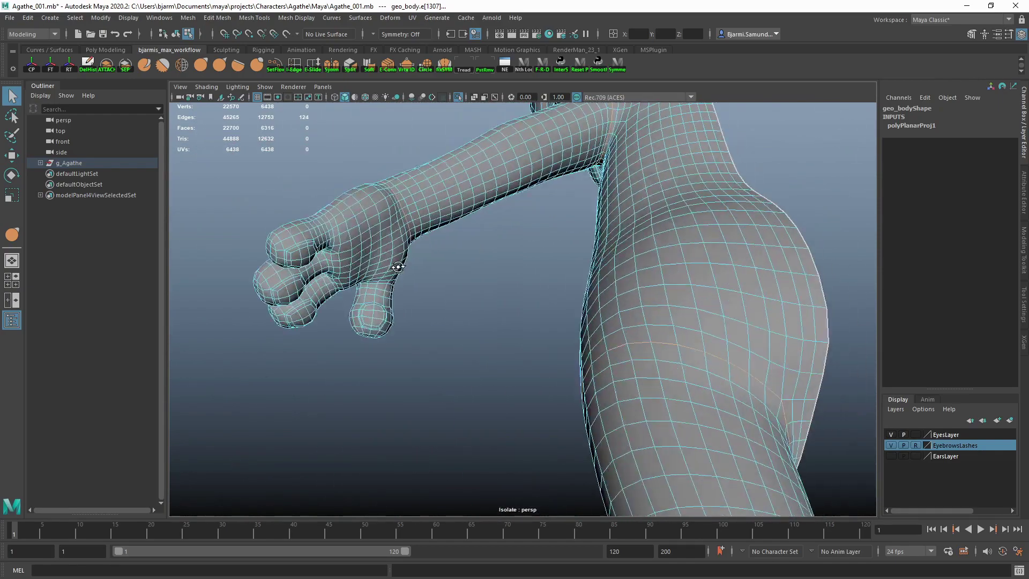
pyautogui.scroll(3, 360, 372)
pyautogui.scroll(2, 328, 417)
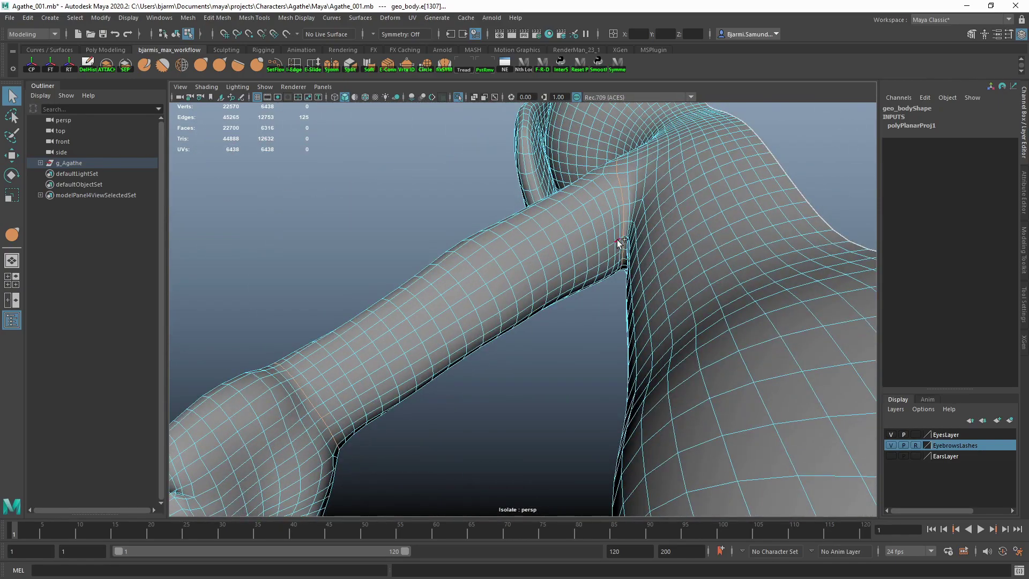
# - Add armpit, ear and neck seams, completing a 226-edge selection
pyautogui.keyDown('alt'); pyautogui.moveTo(621, 241); pyautogui.dragTo(489, 390); pyautogui.keyUp('alt')
pyautogui.scroll(-3, 544, 315)
pyautogui.scroll(3, 523, 361)
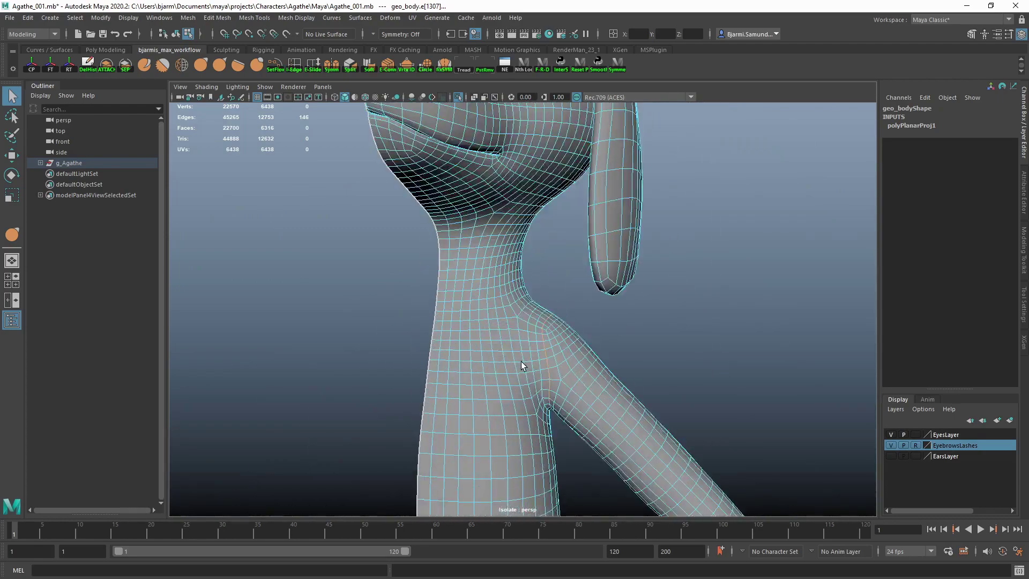
pyautogui.scroll(2, 509, 308)
pyautogui.scroll(-3, 361, 345)
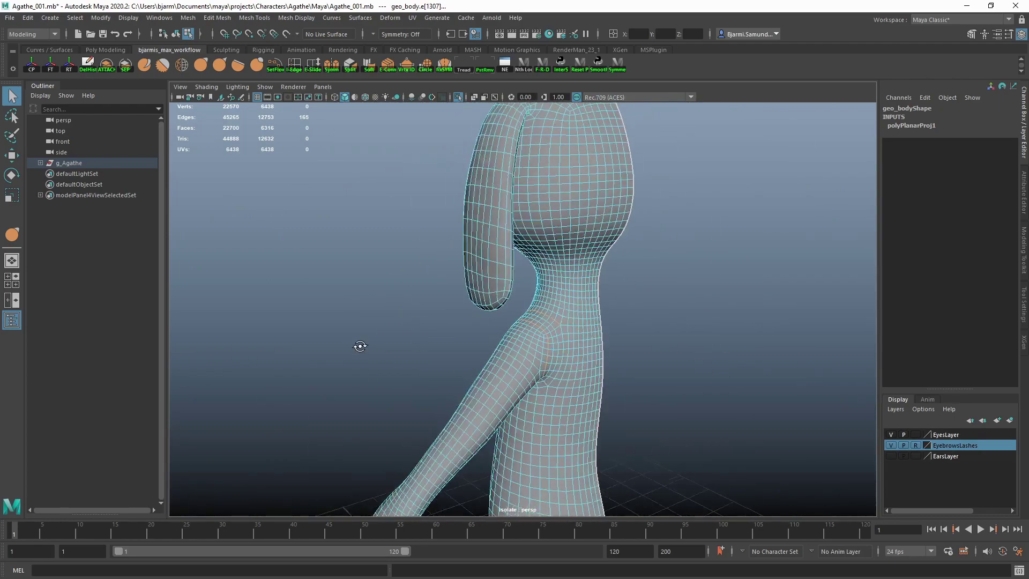
pyautogui.scroll(-3, 555, 328)
pyautogui.scroll(8, 512, 303)
pyautogui.scroll(-3, 512, 303)
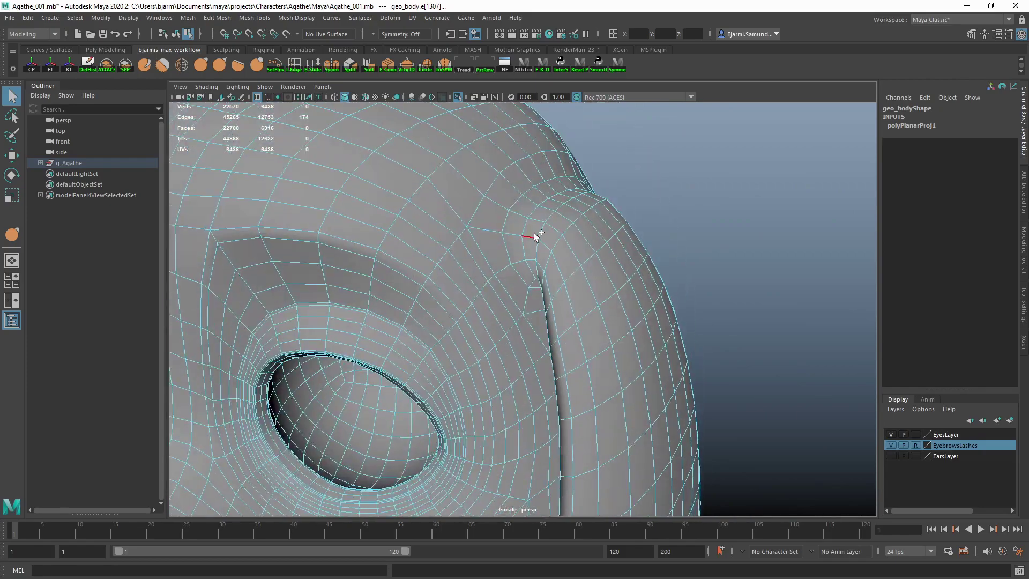
pyautogui.moveTo(535, 229)
pyautogui.keyDown('alt'); pyautogui.mouseDown()
pyautogui.moveTo(333, 348)
pyautogui.moveTo(378, 271)
pyautogui.mouseUp(); pyautogui.keyUp('alt')
pyautogui.scroll(3, 422, 288)
pyautogui.scroll(-3, 423, 288)
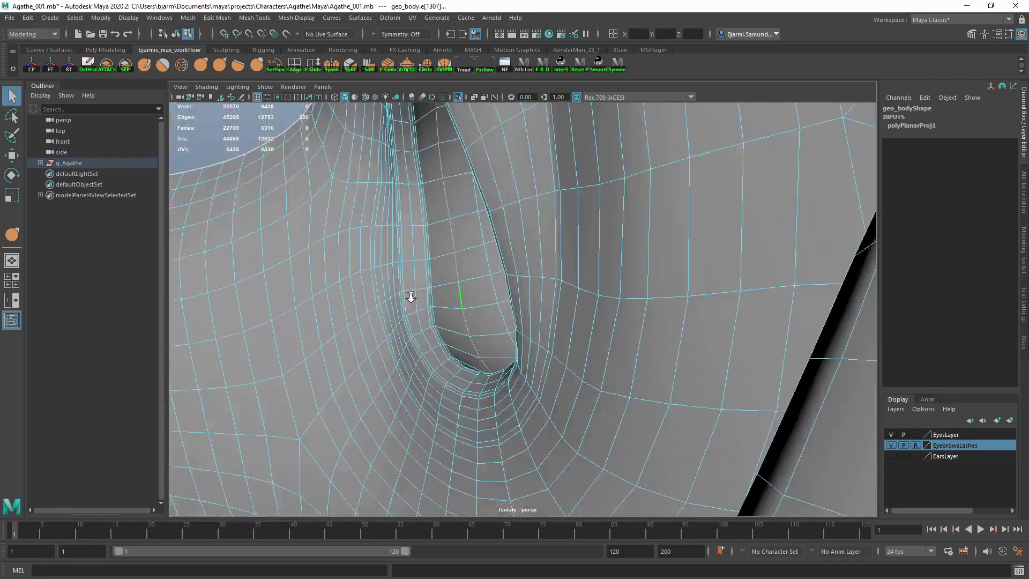
pyautogui.scroll(-3, 409, 295)
pyautogui.moveTo(492, 326)
pyautogui.keyDown('alt'); pyautogui.mouseDown()
pyautogui.moveTo(481, 230)
pyautogui.moveTo(455, 375)
pyautogui.moveTo(413, 342)
pyautogui.mouseUp(); pyautogui.keyUp('alt')
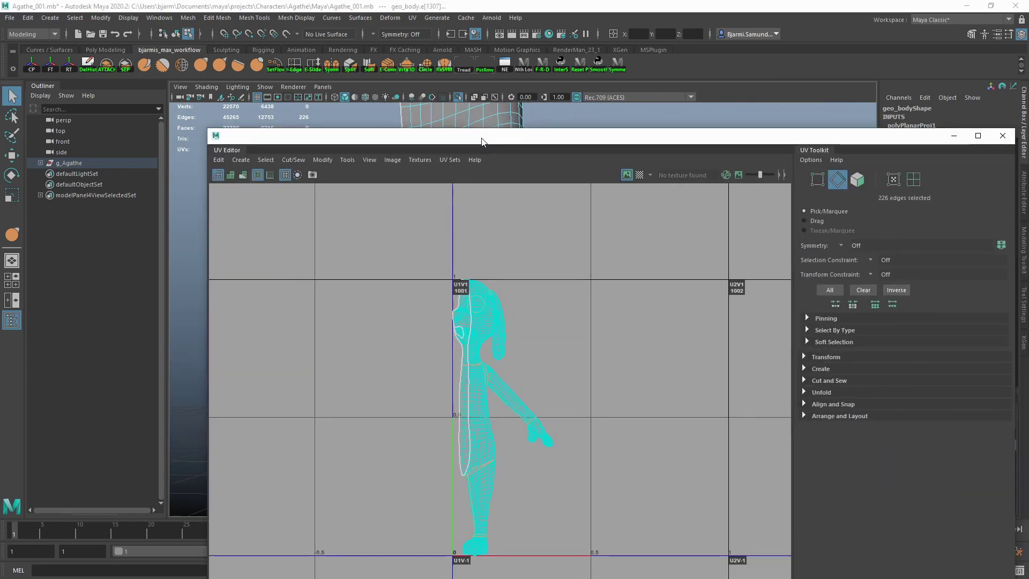
# - In a maximized UV Editor, cut along the seams and unfold the arm shell, moved up-right
pyautogui.doubleClick(479, 131)
pyautogui.keyDown('shift'); pyautogui.moveTo(471, 235); pyautogui.dragTo(575, 250, button='right'); pyautogui.keyUp('shift')
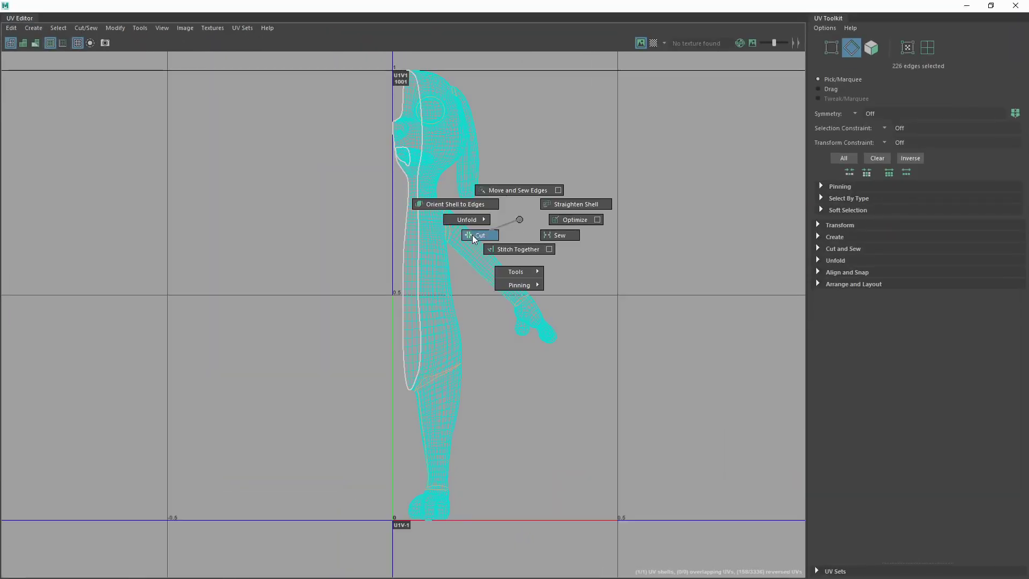
pyautogui.doubleClick(486, 257)
pyautogui.moveTo(486, 257); pyautogui.dragTo(594, 222)
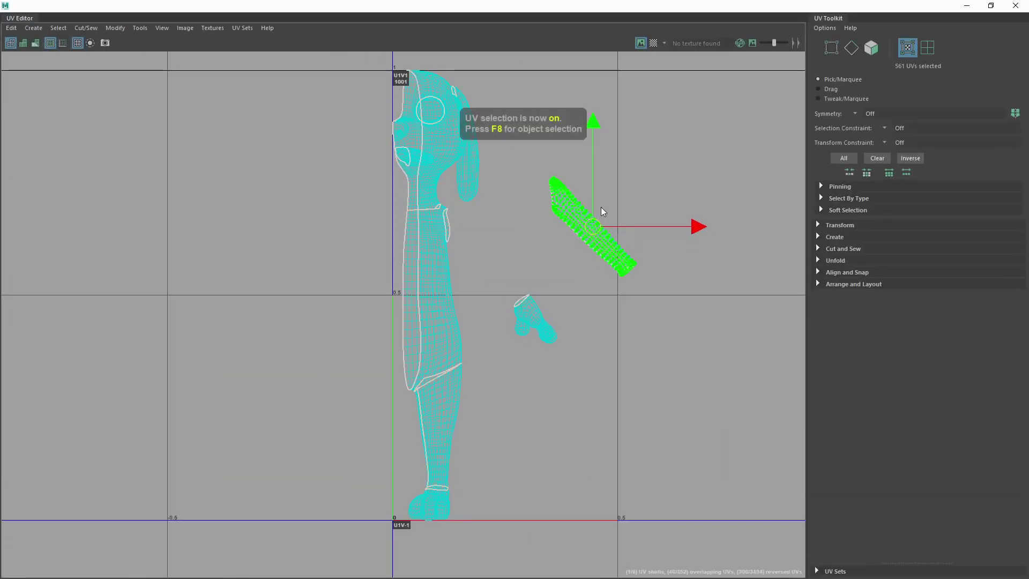
pyautogui.keyDown('shift'); pyautogui.moveTo(504, 209); pyautogui.dragTo(654, 186, button='right'); pyautogui.keyUp('shift')
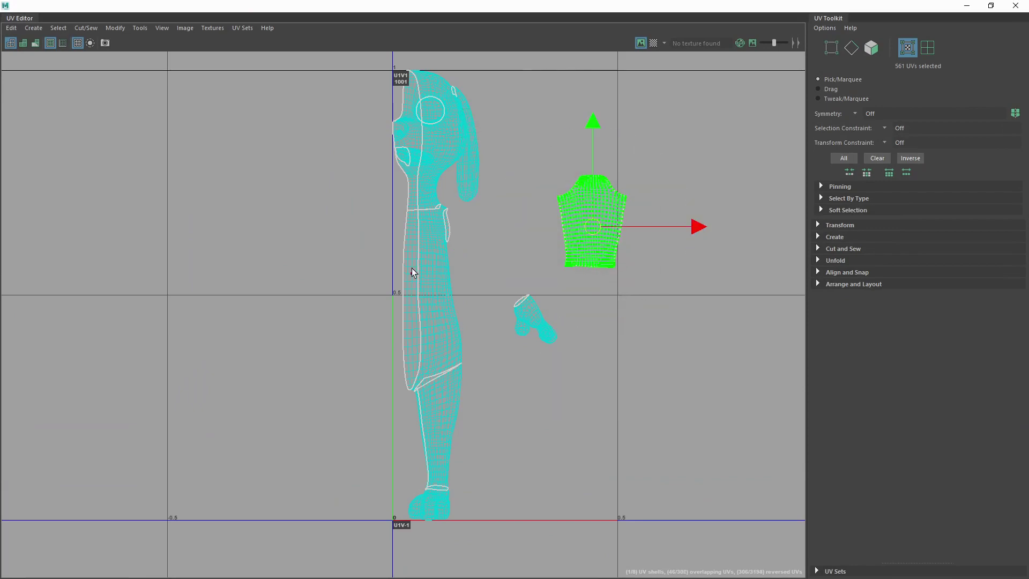
# - Move the pentagon shell right, select the thin shell, and restore the floating UV Editor
pyautogui.press('w')
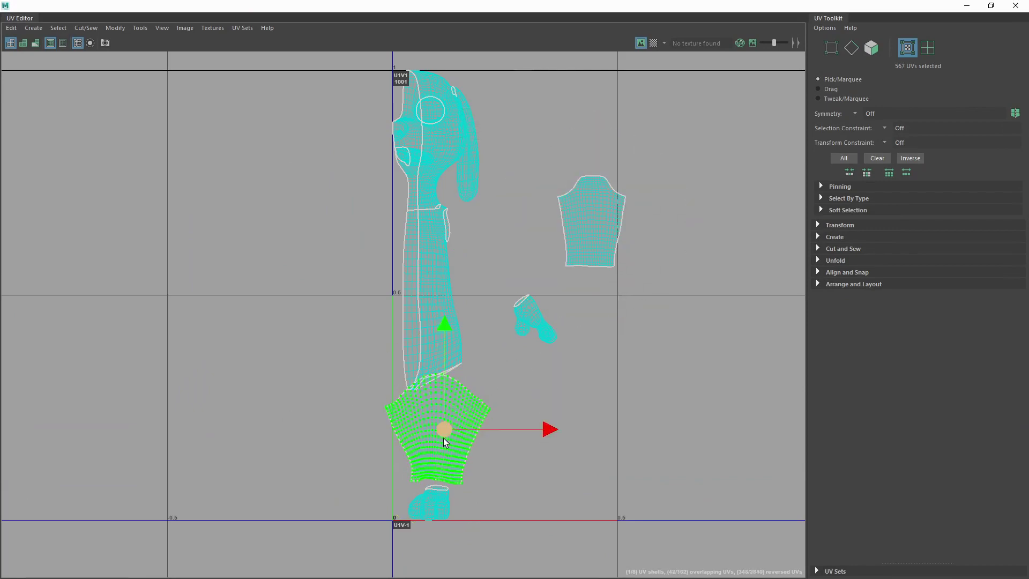
pyautogui.moveTo(444, 429); pyautogui.dragTo(606, 336)
pyautogui.scroll(2, 472, 225)
pyautogui.scroll(1, 471, 225)
pyautogui.doubleClick(479, 261)
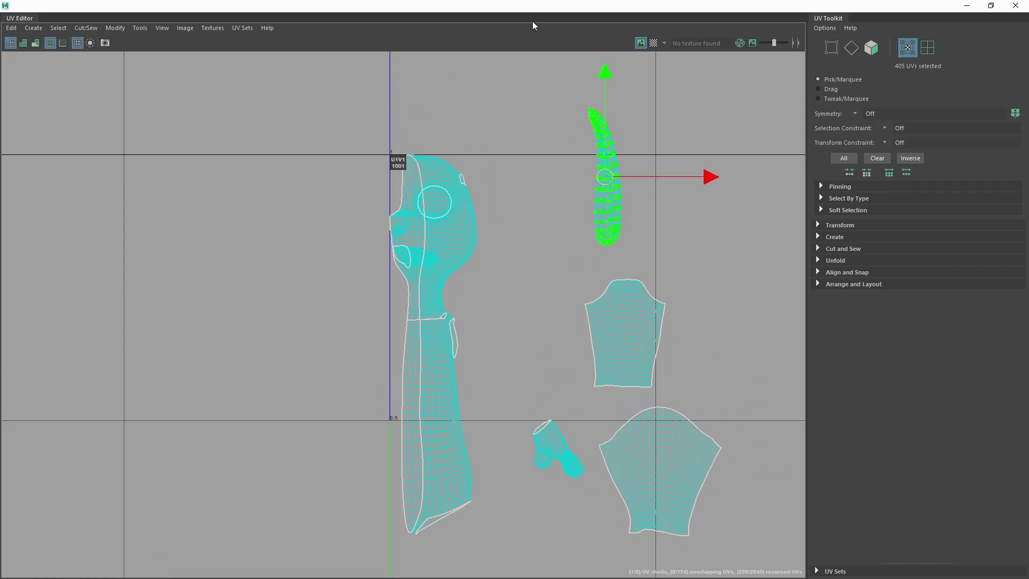
pyautogui.moveTo(533, 6); pyautogui.dragTo(646, 137)
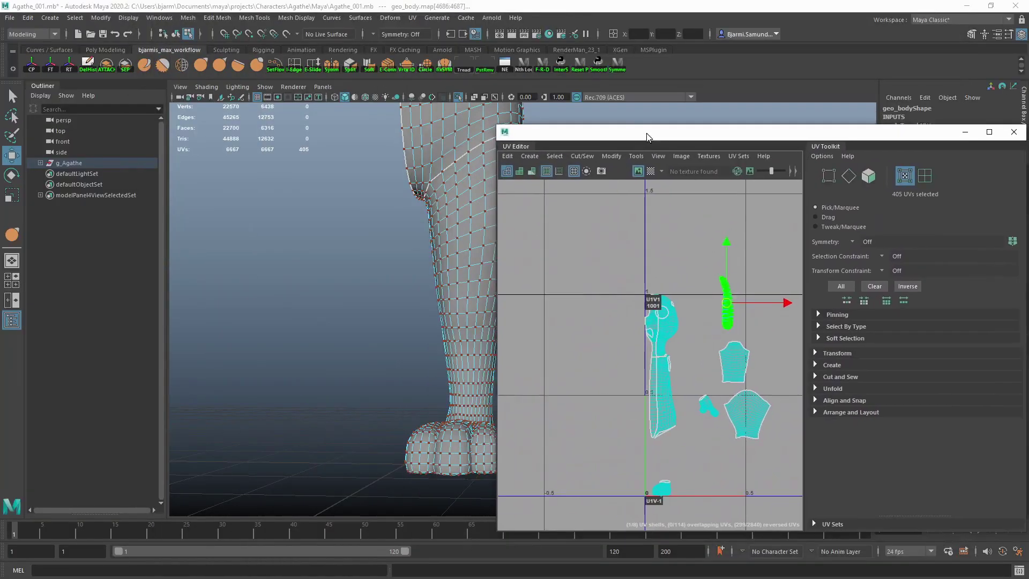
# - Move the UV Editor aside and frame the viewport on the wrist and hand
pyautogui.moveTo(647, 137); pyautogui.dragTo(867, 101)
pyautogui.press('f')
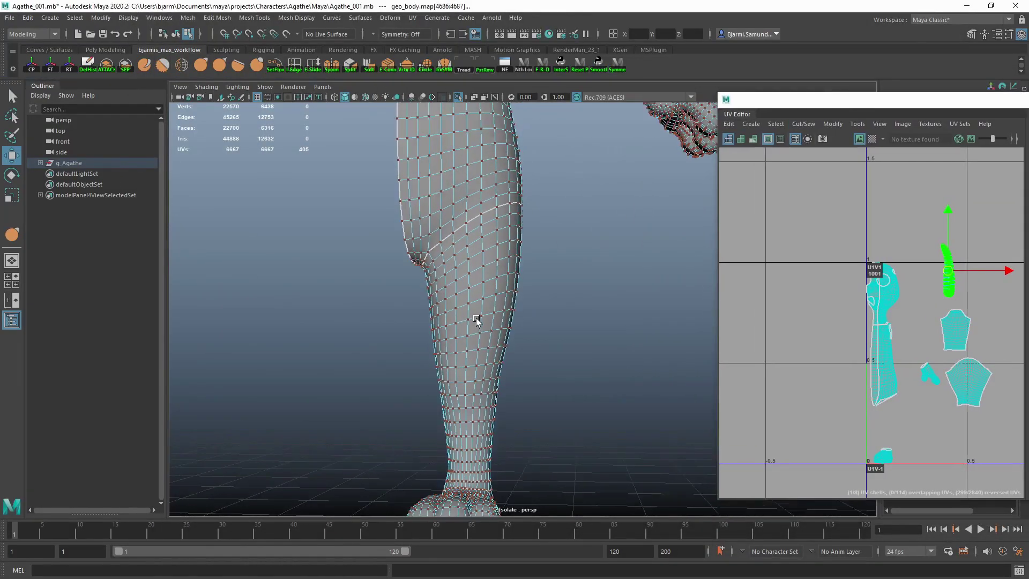
pyautogui.keyDown('alt'); pyautogui.moveTo(476, 320); pyautogui.dragTo(475, 177, button='middle'); pyautogui.keyUp('alt')
pyautogui.scroll(3, 466, 329)
pyautogui.moveTo(380, 251); pyautogui.dragTo(426, 306)
pyautogui.press('f')
pyautogui.scroll(-5, 562, 363)
pyautogui.scroll(-5, 452, 259)
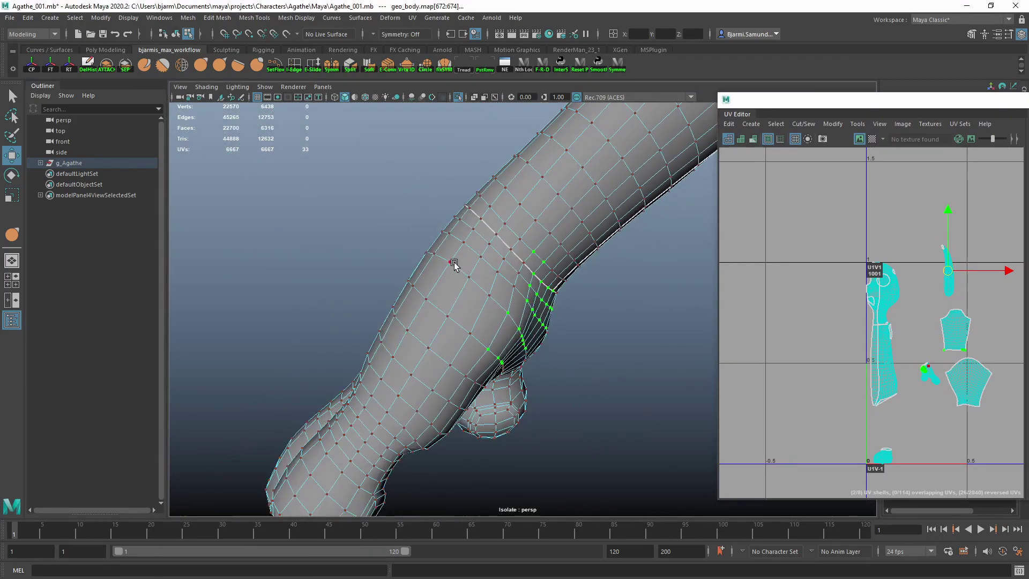
# - Select the wrist loop and finger edges (96 edges) and cut the hand's UVs free
pyautogui.press('F10')
pyautogui.keyDown('alt'); pyautogui.moveTo(406, 347); pyautogui.dragTo(513, 268); pyautogui.keyUp('alt')
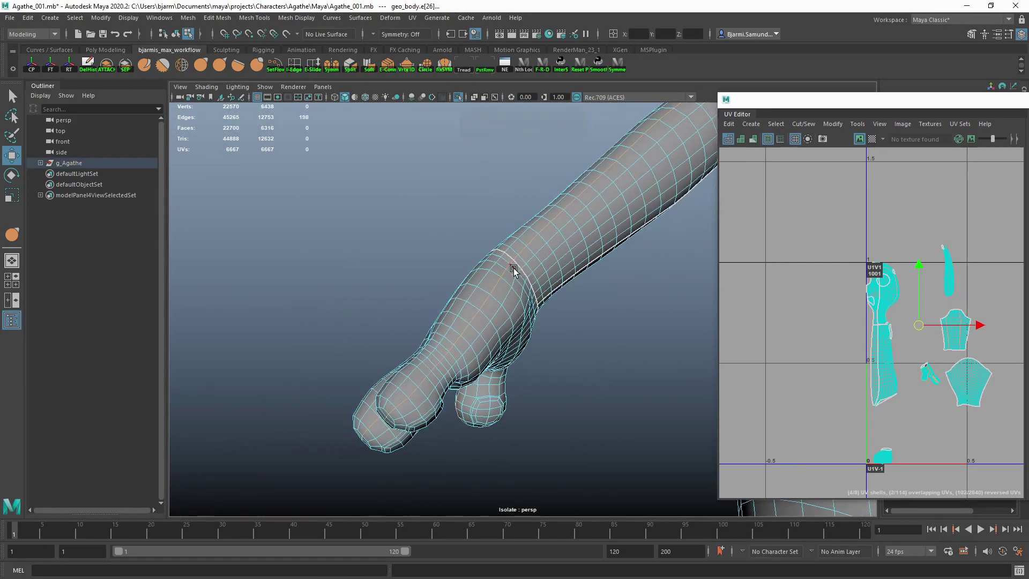
pyautogui.doubleClick(512, 260)
pyautogui.press('q')
pyautogui.moveTo(464, 399)
pyautogui.keyDown('alt'); pyautogui.mouseDown()
pyautogui.moveTo(620, 304)
pyautogui.moveTo(542, 258)
pyautogui.mouseUp(); pyautogui.keyUp('alt')
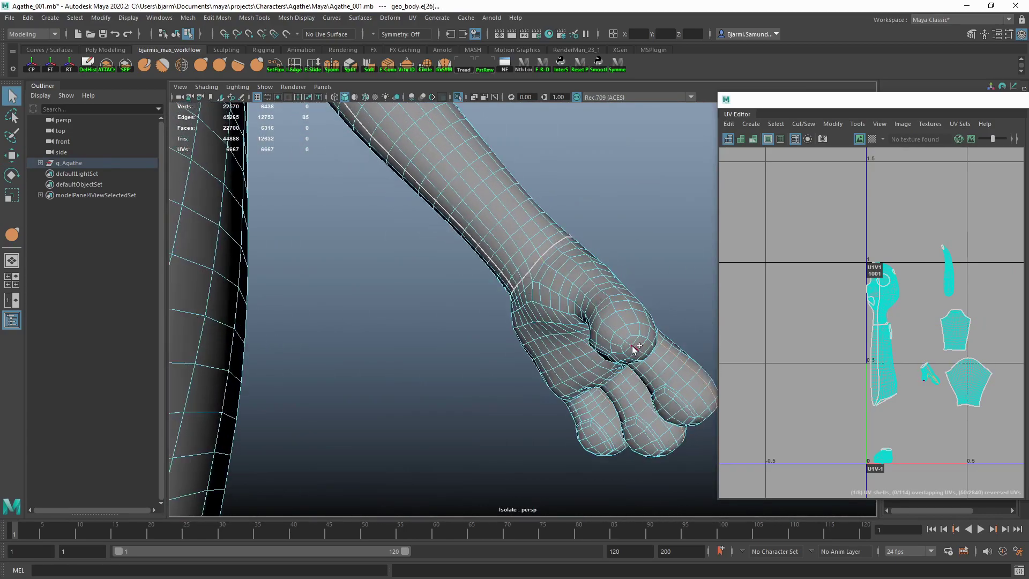
pyautogui.moveTo(632, 348)
pyautogui.keyDown('alt'); pyautogui.mouseDown()
pyautogui.moveTo(459, 317)
pyautogui.moveTo(494, 368)
pyautogui.moveTo(353, 391)
pyautogui.mouseUp(); pyautogui.keyUp('alt')
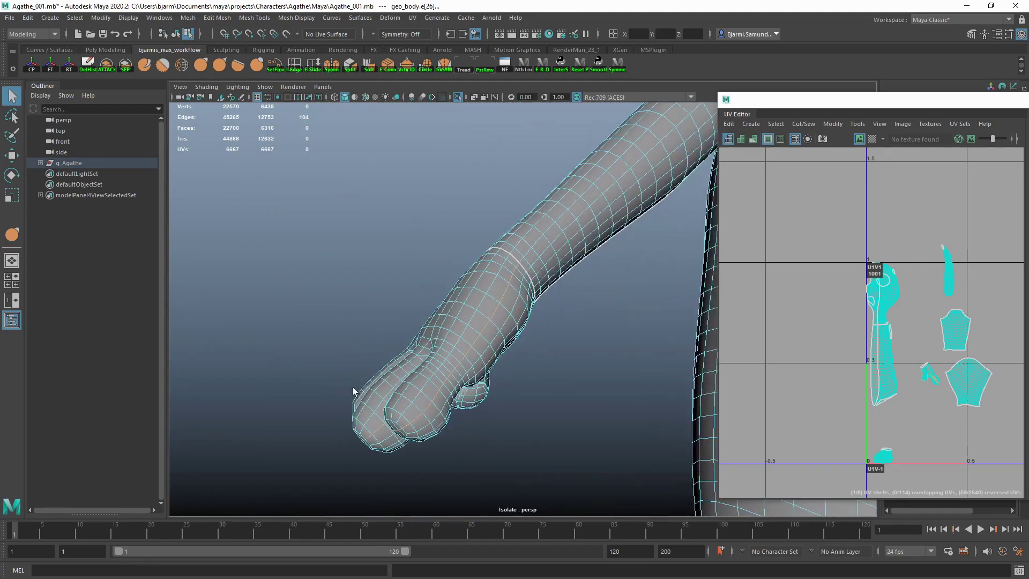
pyautogui.keyDown('ctrl'); pyautogui.click(518, 266); pyautogui.keyUp('ctrl')
pyautogui.moveTo(518, 266)
pyautogui.keyDown('alt'); pyautogui.mouseDown()
pyautogui.moveTo(535, 379)
pyautogui.moveTo(643, 343)
pyautogui.mouseUp(); pyautogui.keyUp('alt')
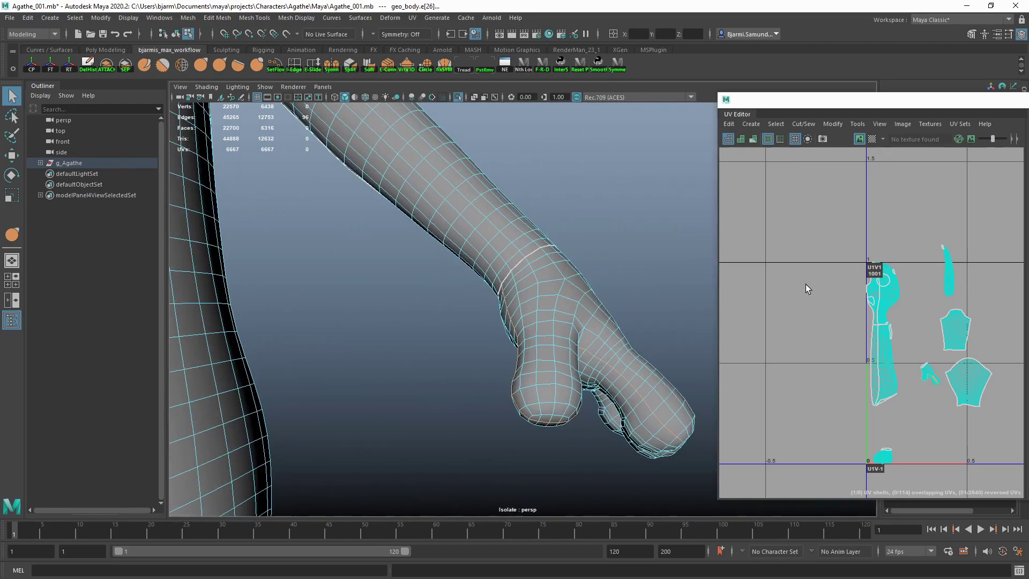
pyautogui.moveTo(730, 280); pyautogui.dragTo(736, 313, button='right')
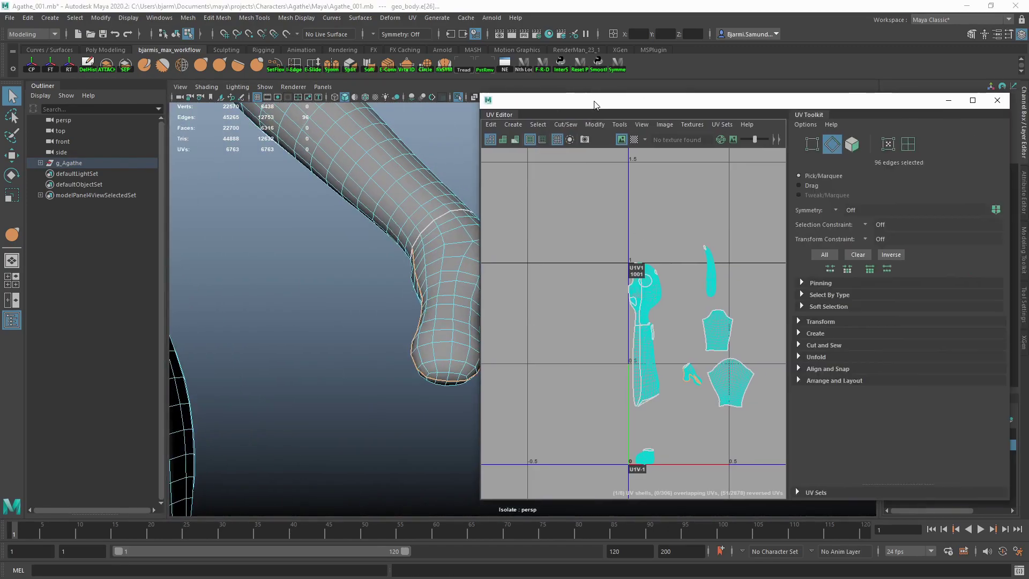
# - Unfold the hand shell into a flat splayed hand, clear the selection, and shift the UV Editor right
pyautogui.press('F12')
pyautogui.keyDown('shift'); pyautogui.moveTo(671, 242); pyautogui.dragTo(543, 243, button='right'); pyautogui.keyUp('shift')
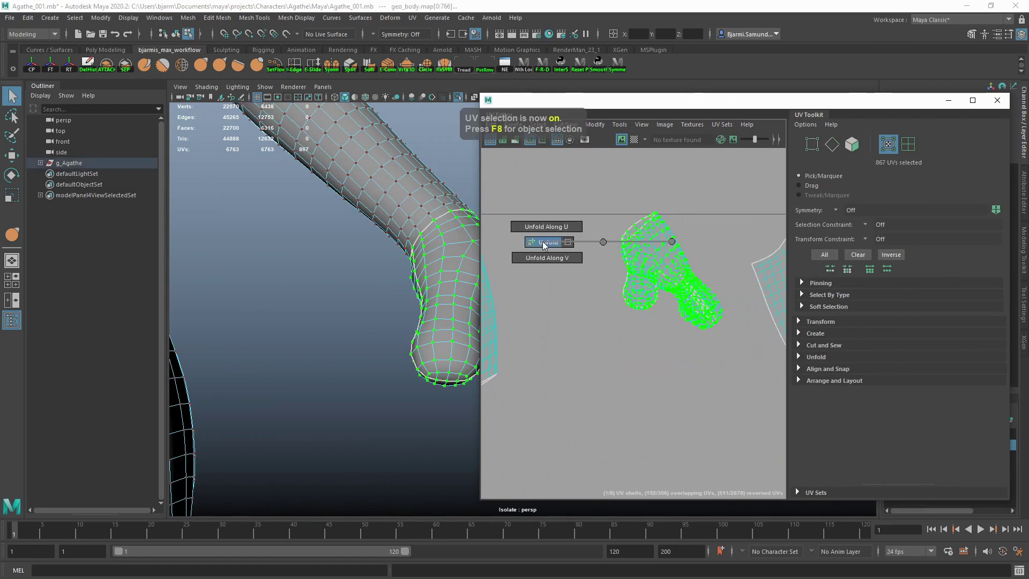
pyautogui.press('e')
pyautogui.click(654, 390)
pyautogui.scroll(-5, 641, 326)
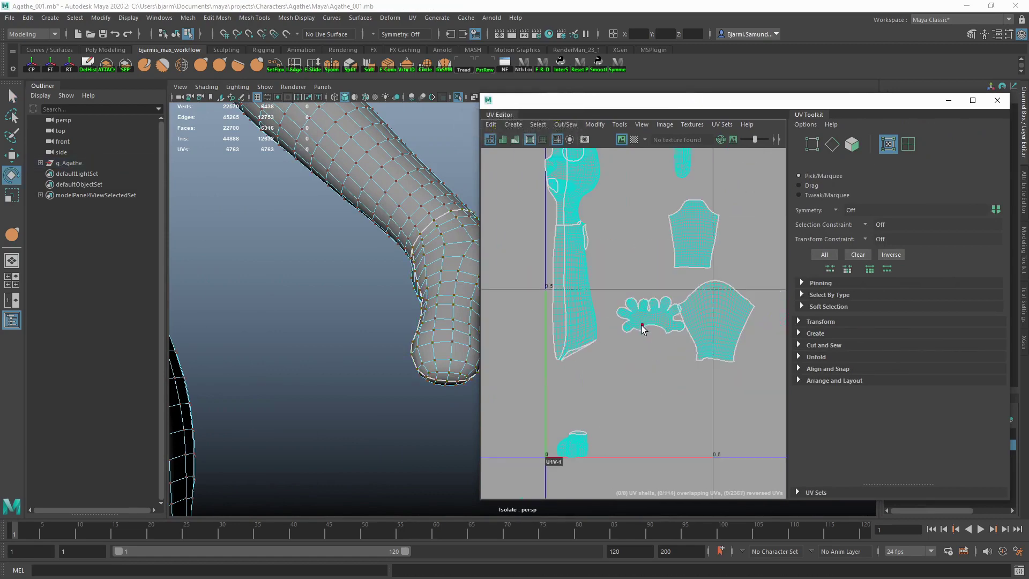
pyautogui.moveTo(639, 113); pyautogui.dragTo(876, 110)
pyautogui.scroll(-5, 443, 288)
pyautogui.click(548, 340)
pyautogui.scroll(5, 548, 340)
# - Select the edge loop around the ankle and cut the foot's UVs along it
pyautogui.scroll(-5, 548, 339)
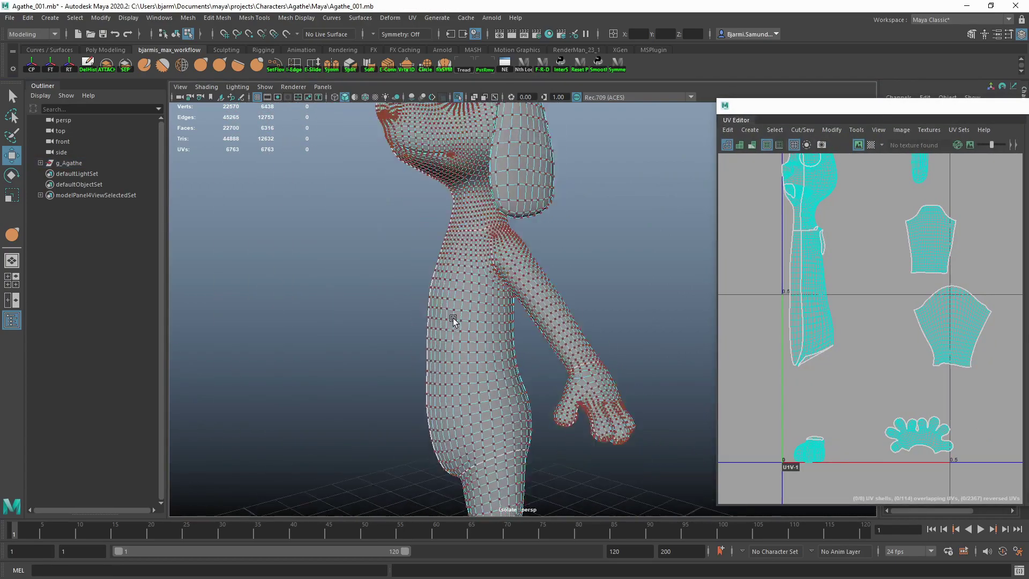
pyautogui.moveTo(452, 318)
pyautogui.keyDown('alt'); pyautogui.mouseDown()
pyautogui.moveTo(545, 298)
pyautogui.moveTo(452, 277)
pyautogui.mouseUp(); pyautogui.keyUp('alt')
pyautogui.scroll(5, 464, 451)
pyautogui.keyDown('alt'); pyautogui.moveTo(464, 451); pyautogui.dragTo(477, 328, button='middle'); pyautogui.keyUp('alt')
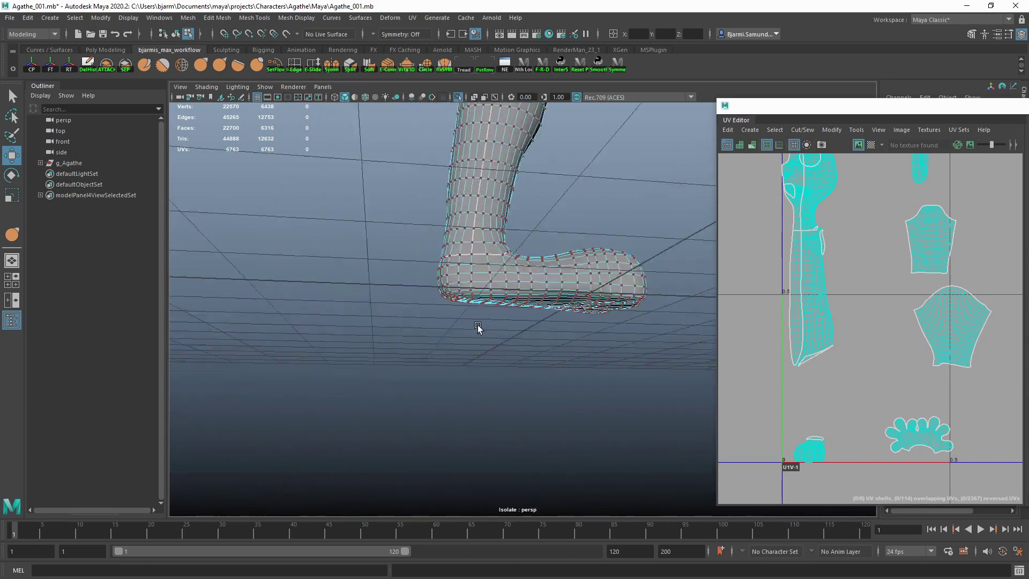
pyautogui.scroll(3, 443, 309)
pyautogui.moveTo(443, 310)
pyautogui.keyDown('alt'); pyautogui.mouseDown()
pyautogui.moveTo(482, 299)
pyautogui.moveTo(435, 307)
pyautogui.mouseUp(); pyautogui.keyUp('alt')
pyautogui.press('F10')
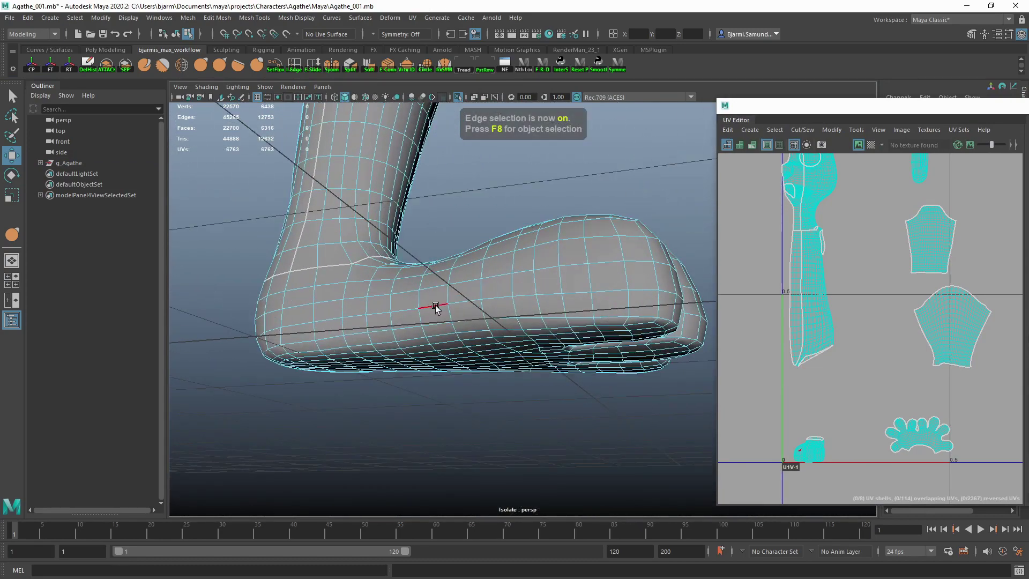
pyautogui.doubleClick(521, 320)
pyautogui.keyDown('alt'); pyautogui.moveTo(521, 320); pyautogui.dragTo(469, 304); pyautogui.keyUp('alt')
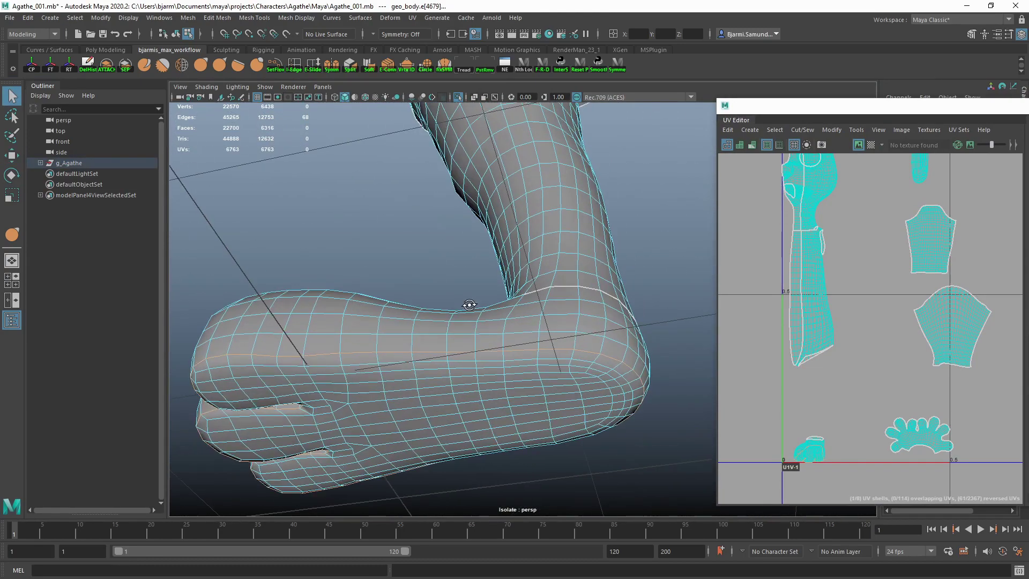
pyautogui.keyDown('ctrl'); pyautogui.click(605, 360); pyautogui.keyUp('ctrl')
pyautogui.keyDown('alt'); pyautogui.moveTo(605, 360); pyautogui.dragTo(305, 399); pyautogui.keyUp('alt')
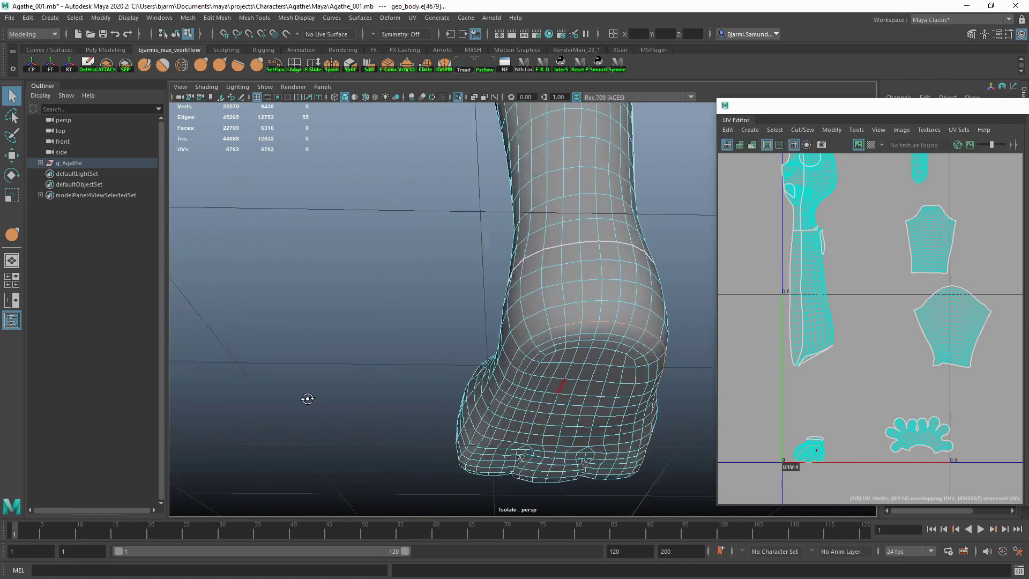
pyautogui.keyDown('shift'); pyautogui.moveTo(790, 309); pyautogui.dragTo(760, 326, button='right'); pyautogui.keyUp('shift')
# - Cut along an edge up the back of the heel and select the whole foot shell
pyautogui.click(580, 307)
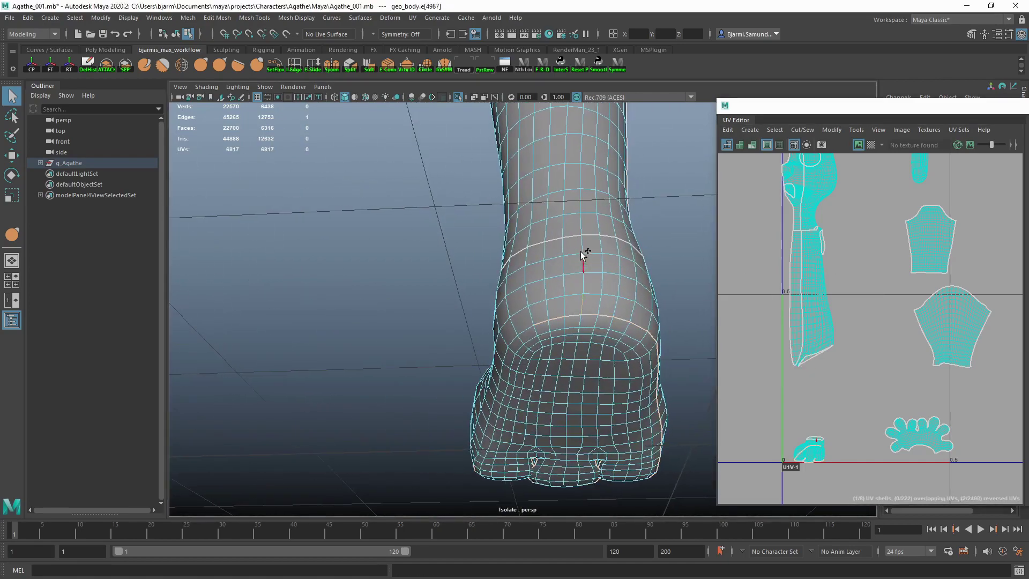
pyautogui.keyDown('alt'); pyautogui.moveTo(580, 251); pyautogui.dragTo(538, 269); pyautogui.keyUp('alt')
pyautogui.keyDown('shift'); pyautogui.moveTo(826, 316); pyautogui.dragTo(799, 327, button='right'); pyautogui.keyUp('shift')
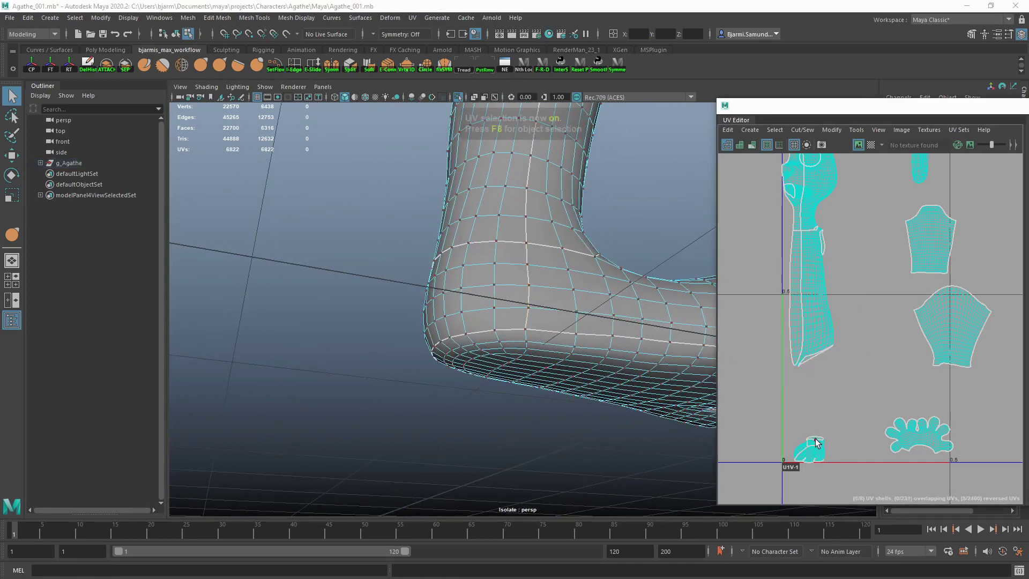
pyautogui.moveTo(820, 364); pyautogui.dragTo(713, 368, button='right')
# - Unfold the foot UV shell flat and display the UV shells shaded
pyautogui.press('f')
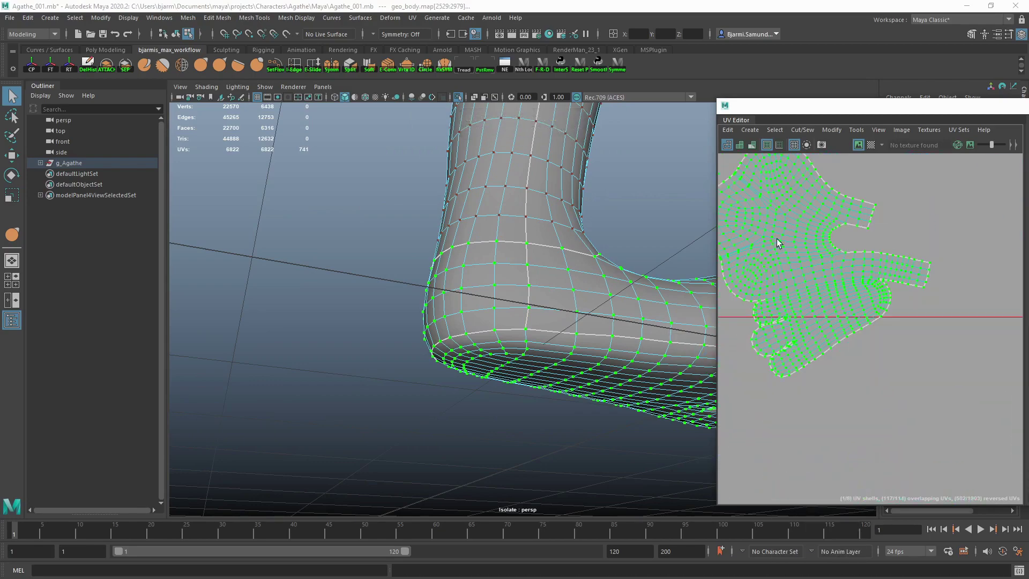
pyautogui.scroll(-5, 499, 327)
pyautogui.keyDown('alt'); pyautogui.moveTo(499, 327); pyautogui.dragTo(299, 355); pyautogui.keyUp('alt')
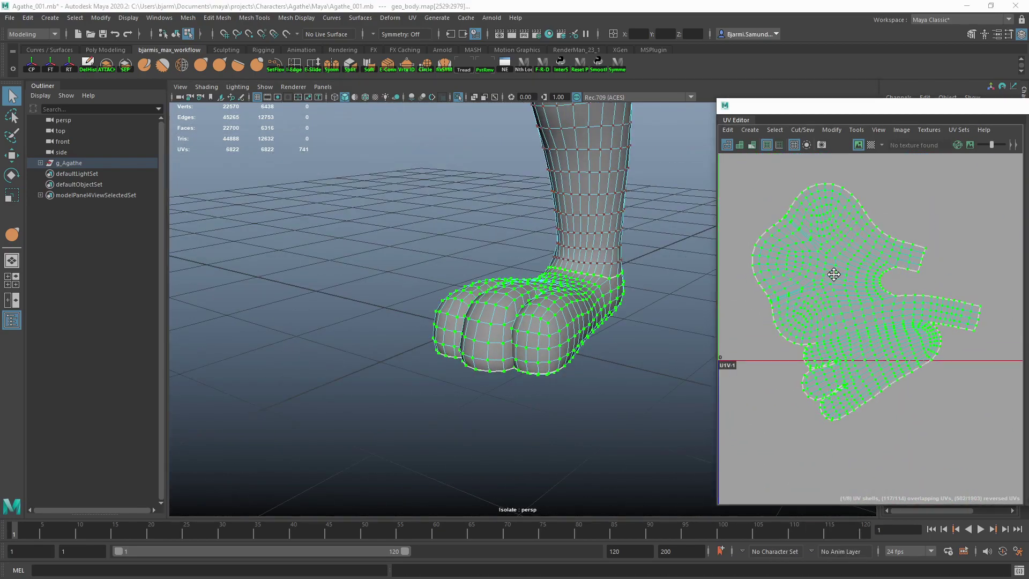
pyautogui.click(752, 145)
# - Select the edge loops around the sole and cut the sole off the foot
pyautogui.keyDown('alt'); pyautogui.moveTo(536, 321); pyautogui.dragTo(631, 326); pyautogui.keyUp('alt')
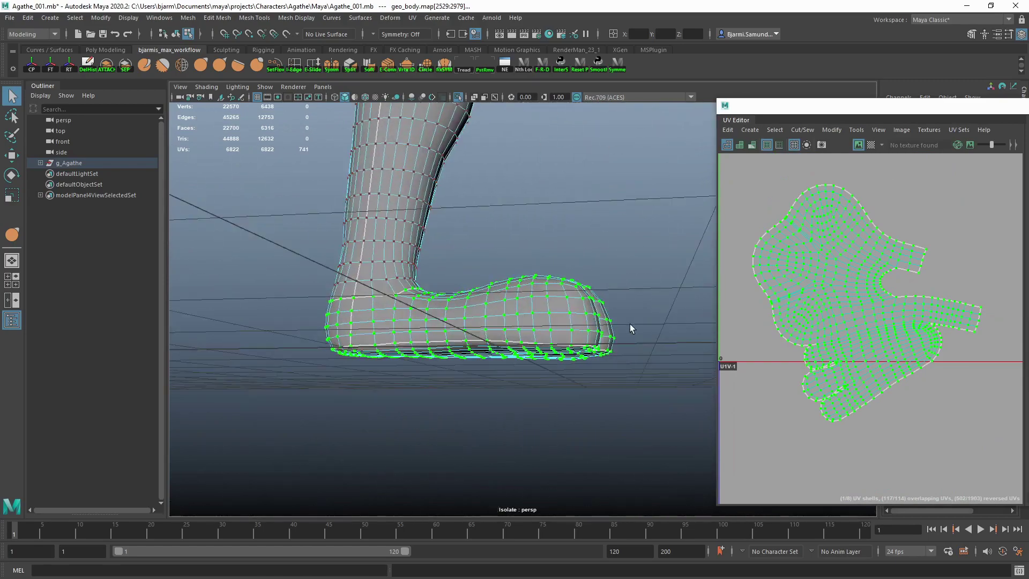
pyautogui.scroll(5, 509, 291)
pyautogui.keyDown('alt'); pyautogui.moveTo(509, 291); pyautogui.dragTo(501, 303); pyautogui.keyUp('alt')
pyautogui.press('F10')
pyautogui.keyDown('alt'); pyautogui.moveTo(535, 260); pyautogui.dragTo(515, 292); pyautogui.keyUp('alt')
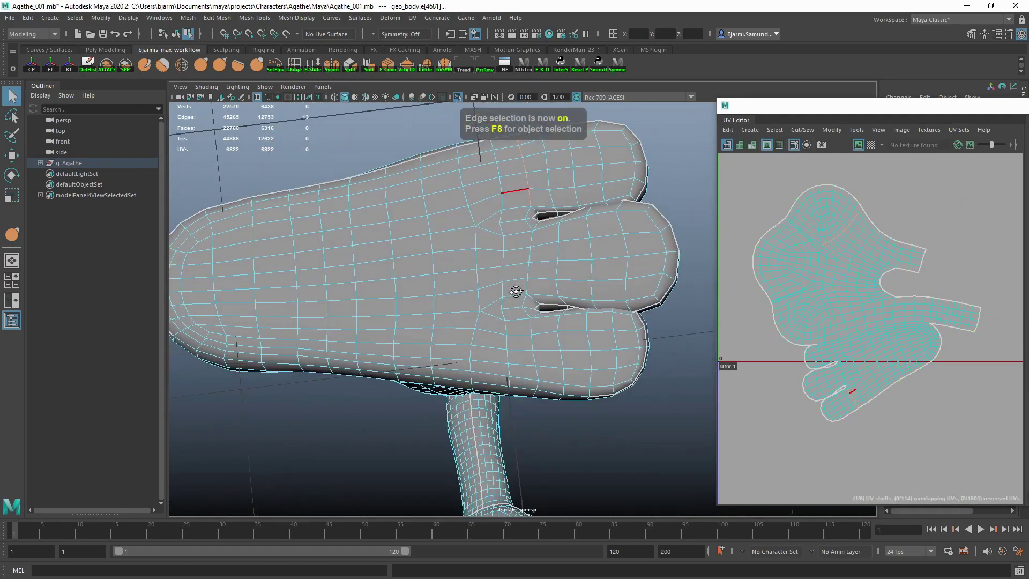
pyautogui.moveTo(535, 211)
pyautogui.keyDown('alt'); pyautogui.mouseDown()
pyautogui.moveTo(477, 356)
pyautogui.moveTo(589, 321)
pyautogui.moveTo(500, 374)
pyautogui.moveTo(500, 335)
pyautogui.mouseUp(); pyautogui.keyUp('alt')
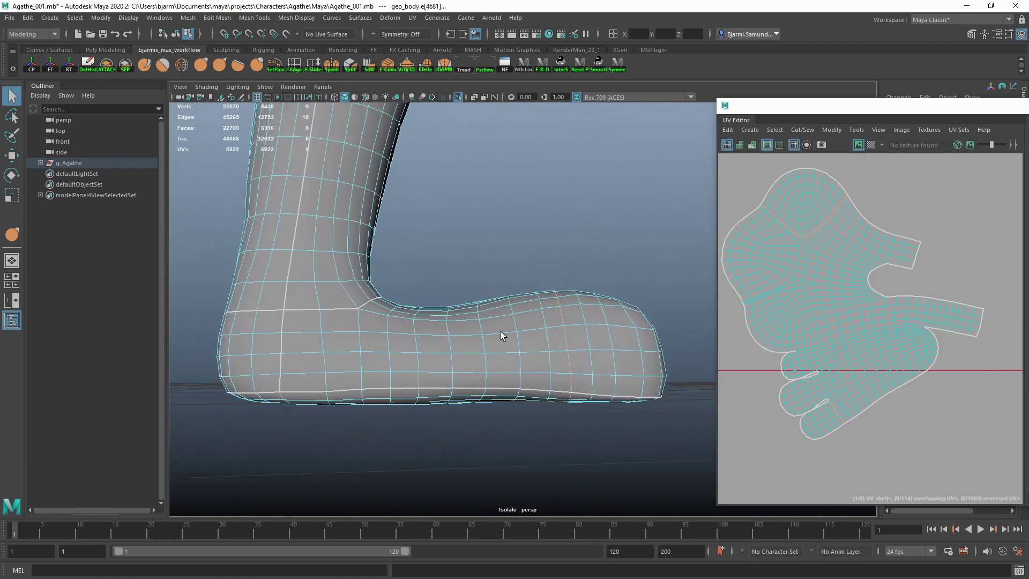
pyautogui.doubleClick(948, 355)
pyautogui.moveTo(589, 322)
pyautogui.keyDown('alt'); pyautogui.mouseDown()
pyautogui.moveTo(518, 340)
pyautogui.moveTo(509, 317)
pyautogui.moveTo(603, 287)
pyautogui.mouseUp(); pyautogui.keyUp('alt')
pyautogui.press('F10')
pyautogui.doubleClick(621, 255)
pyautogui.keyDown('shift'); pyautogui.moveTo(792, 285); pyautogui.dragTo(771, 271, button='right'); pyautogui.keyUp('shift')
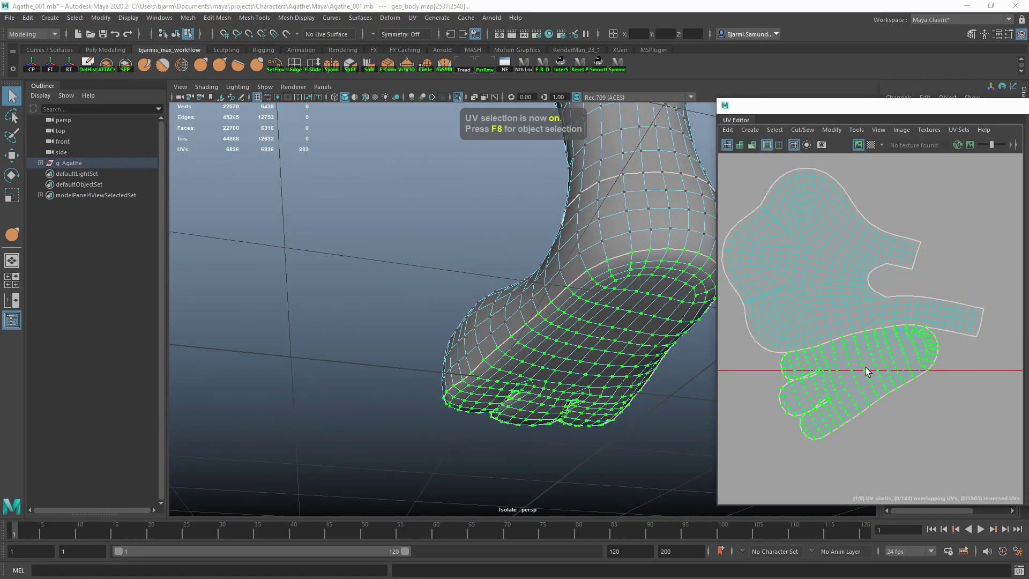
# - Unfold the sole shell and move it below the top-of-foot shell
pyautogui.press('w')
pyautogui.click(873, 367)
pyautogui.keyDown('shift'); pyautogui.moveTo(839, 369); pyautogui.dragTo(839, 385, button='right'); pyautogui.keyUp('shift')
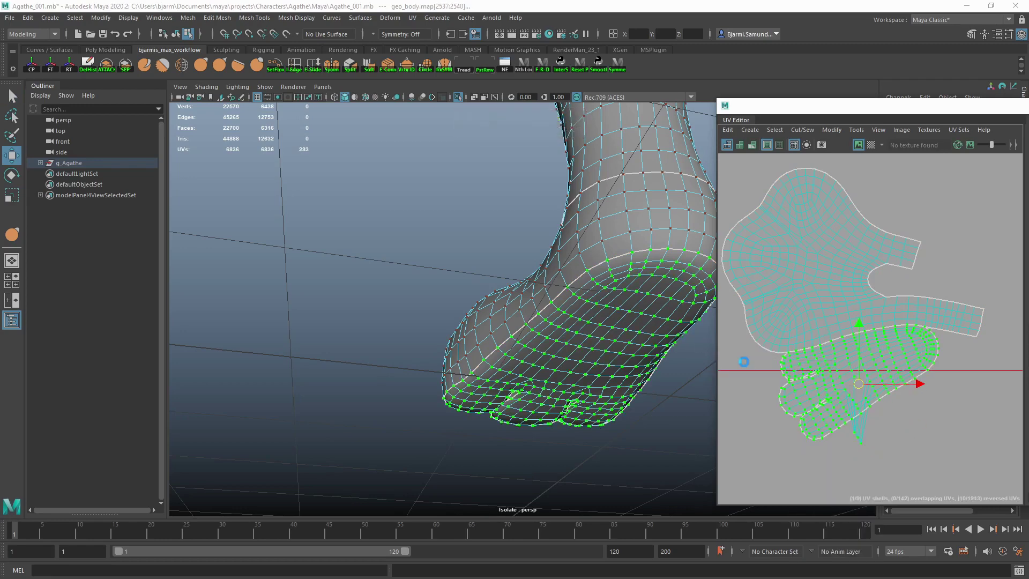
pyautogui.moveTo(858, 384); pyautogui.dragTo(840, 436)
pyautogui.scroll(-2, 797, 273)
# - Unfold the top-of-foot shell and rotate it upright
pyautogui.keyDown('alt'); pyautogui.moveTo(648, 301); pyautogui.dragTo(524, 280); pyautogui.keyUp('alt')
pyautogui.press('F10')
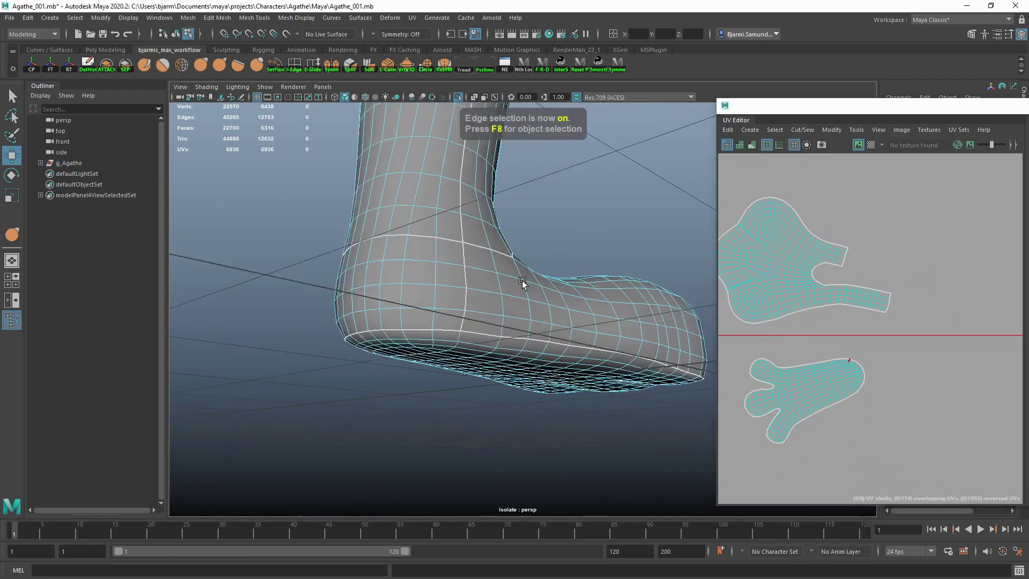
pyautogui.click(457, 313)
pyautogui.moveTo(815, 280)
pyautogui.mouseDown(button='right')
pyautogui.moveTo(774, 227)
pyautogui.moveTo(654, 254)
pyautogui.mouseUp(button='right')
pyautogui.press('e')
pyautogui.scroll(2, 805, 261)
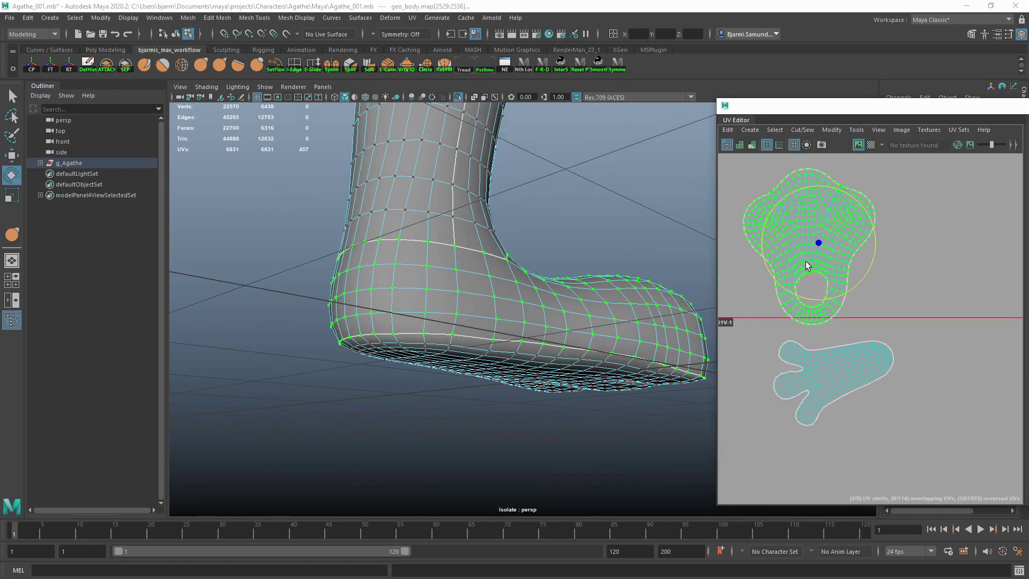
pyautogui.scroll(2, 821, 321)
pyautogui.press('F10')
pyautogui.click(823, 345)
pyautogui.keyDown('shift'); pyautogui.moveTo(822, 348); pyautogui.dragTo(803, 306, button='right'); pyautogui.keyUp('shift')
pyautogui.scroll(-3, 804, 300)
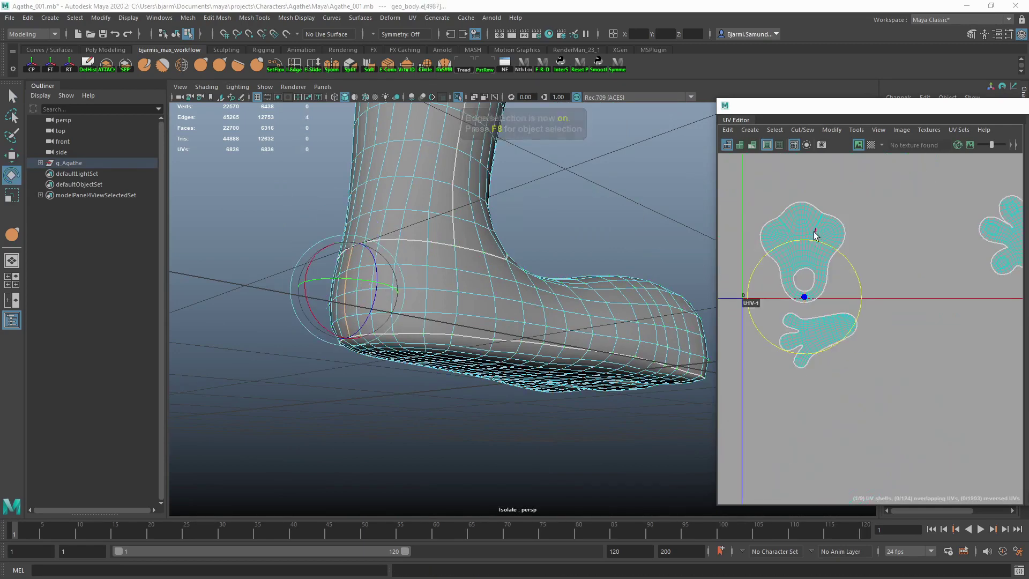
pyautogui.keyDown('ctrl'); pyautogui.moveTo(804, 214); pyautogui.dragTo(788, 300, button='right'); pyautogui.keyUp('ctrl')
# - Select another edge loop along the sole seam and cut along it, bringing UVs to 6846
pyautogui.press('F10')
pyautogui.scroll(3, 786, 242)
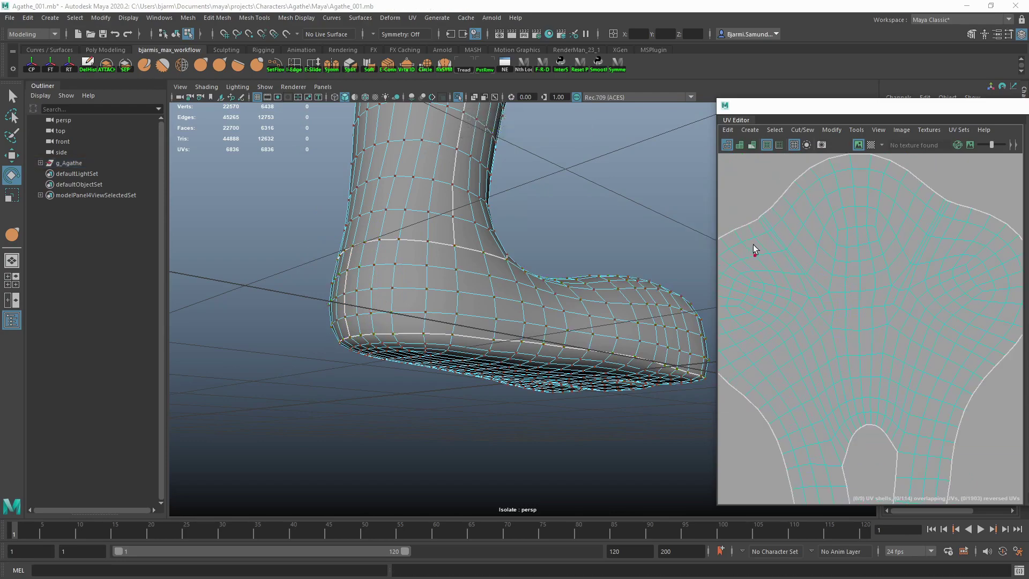
pyautogui.click(763, 219)
pyautogui.press('q')
pyautogui.click(810, 283)
pyautogui.doubleClick(813, 289)
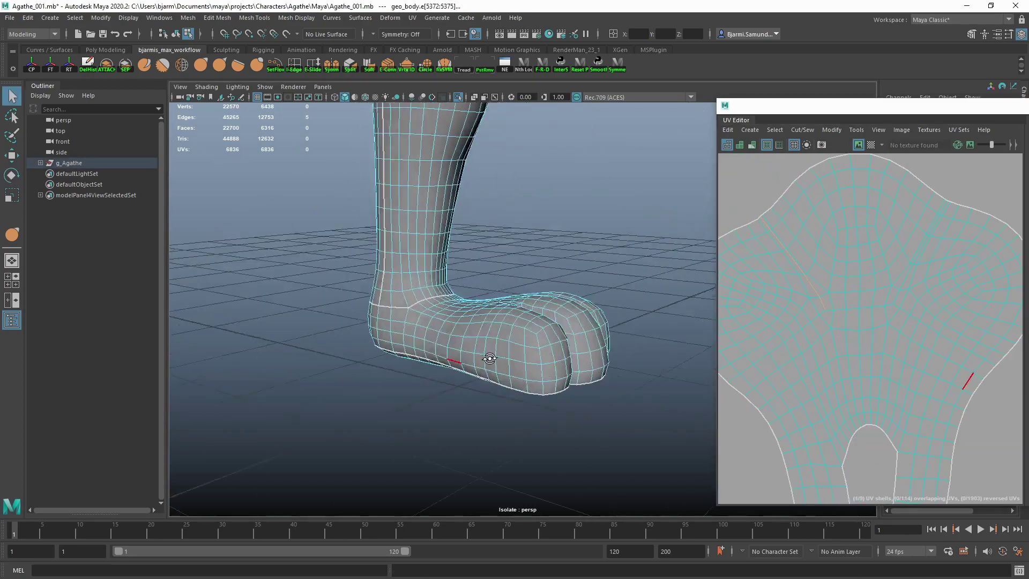
pyautogui.keyDown('alt'); pyautogui.moveTo(482, 333); pyautogui.dragTo(428, 287); pyautogui.keyUp('alt')
pyautogui.moveTo(845, 240)
pyautogui.keyDown('ctrl'); pyautogui.mouseDown(button='right')
pyautogui.moveTo(822, 271)
pyautogui.moveTo(818, 248)
pyautogui.moveTo(829, 272)
pyautogui.mouseUp(button='right'); pyautogui.keyUp('ctrl')
pyautogui.scroll(-2, 859, 262)
pyautogui.scroll(-2, 839, 242)
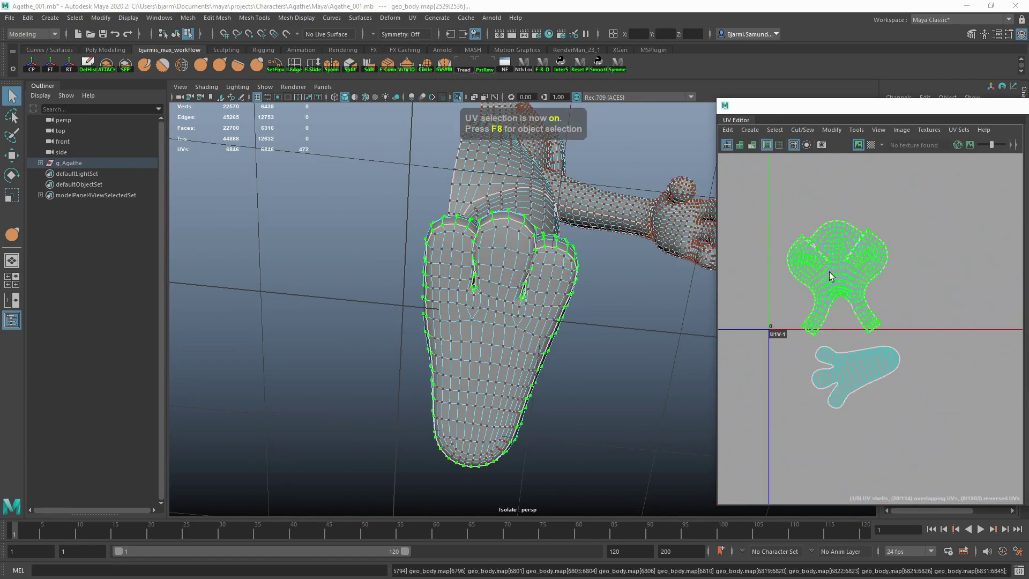
pyautogui.hotkey('ctrl', 'z')
pyautogui.press('f')
pyautogui.scroll(-3, 771, 332)
pyautogui.press('F10')
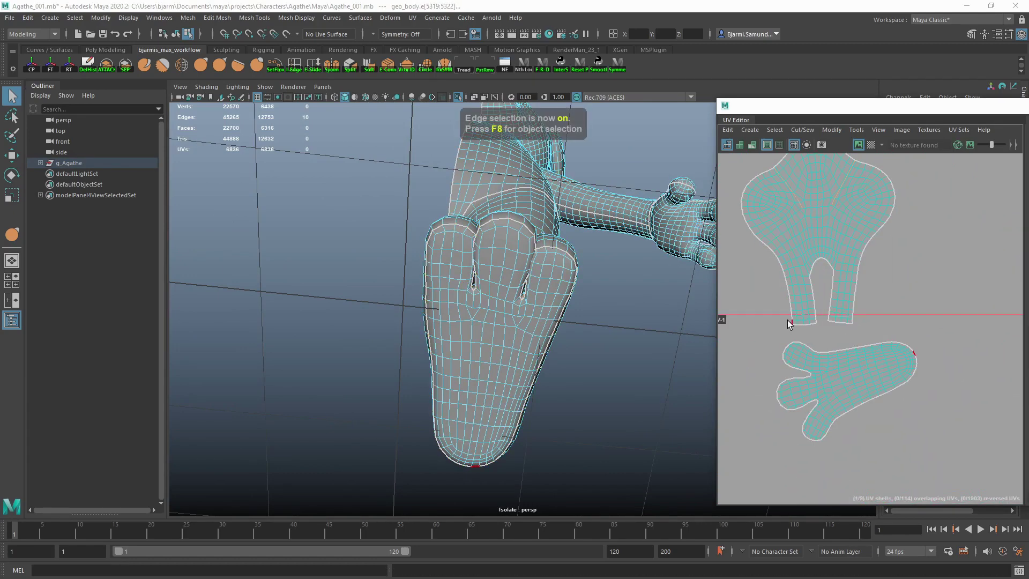
pyautogui.click(743, 218)
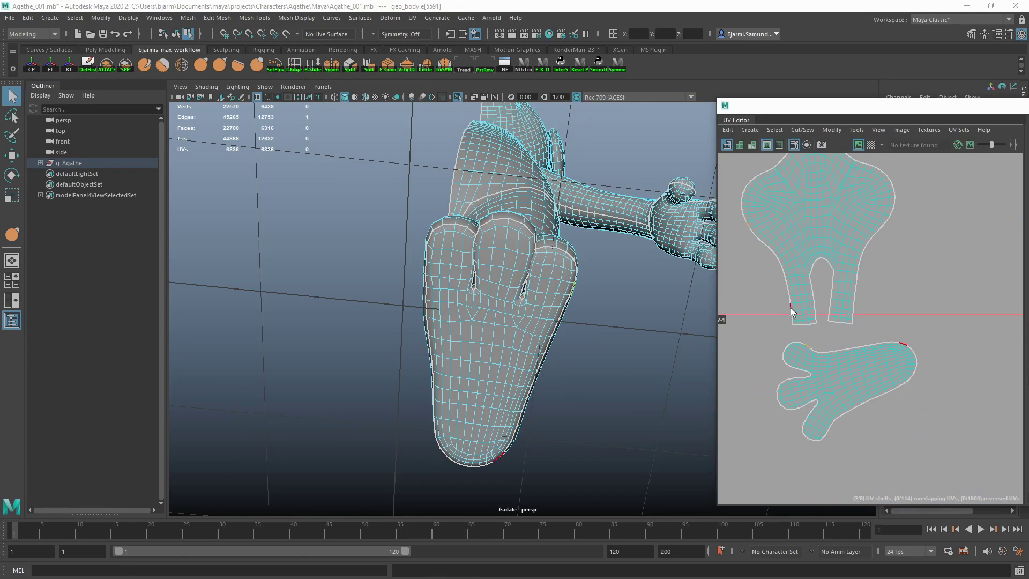
pyautogui.moveTo(771, 244)
pyautogui.keyDown('shift'); pyautogui.mouseDown(button='right')
pyautogui.moveTo(803, 218)
pyautogui.moveTo(746, 237)
pyautogui.mouseUp(button='right'); pyautogui.keyUp('shift')
pyautogui.keyDown('alt'); pyautogui.moveTo(832, 285); pyautogui.dragTo(839, 300, button='middle'); pyautogui.keyUp('alt')
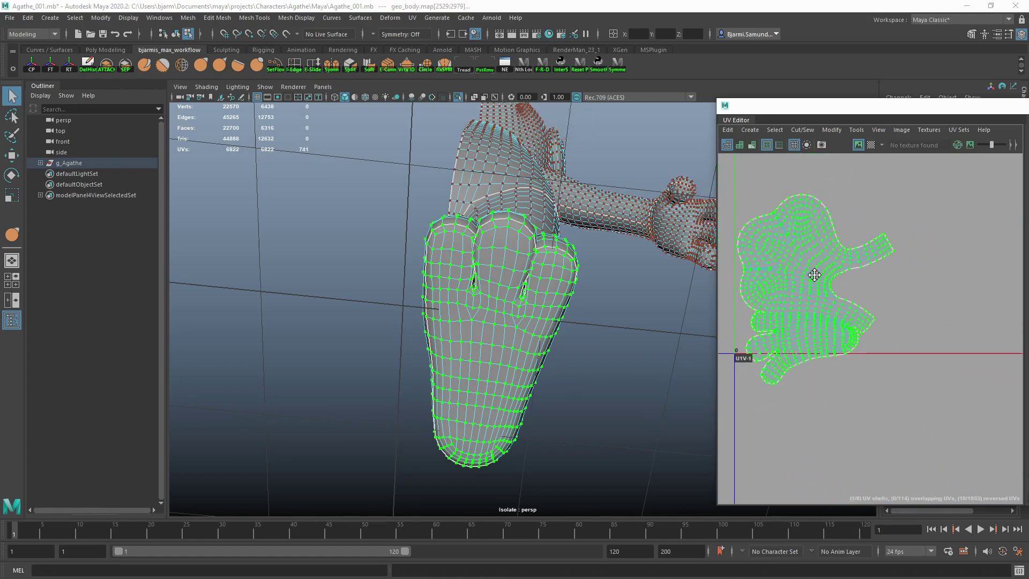
pyautogui.scroll(3, 839, 297)
pyautogui.scroll(-3, 828, 289)
pyautogui.hotkey('ctrl', 'z')
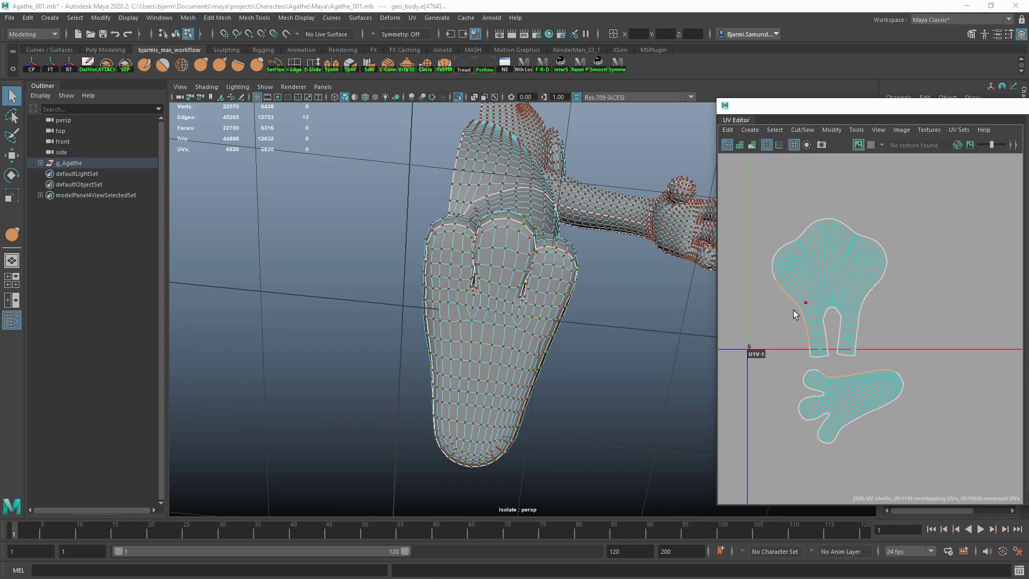
pyautogui.click(740, 145)
pyautogui.scroll(3, 815, 266)
pyautogui.scroll(-3, 814, 266)
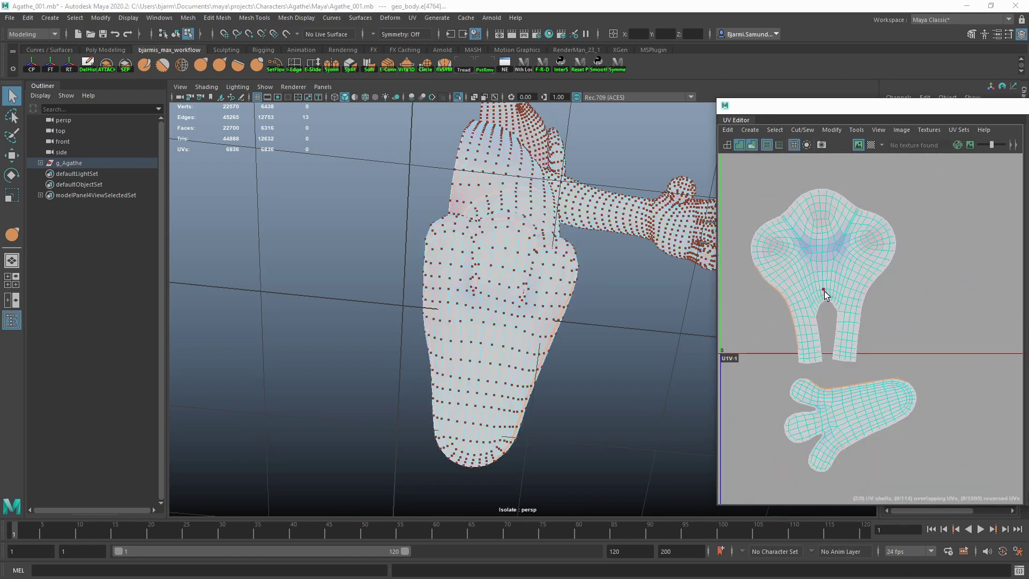
pyautogui.doubleClick(827, 243)
pyautogui.press('w')
pyautogui.press('f')
pyautogui.moveTo(495, 334)
pyautogui.keyDown('alt'); pyautogui.mouseDown()
pyautogui.moveTo(551, 355)
pyautogui.moveTo(519, 315)
pyautogui.moveTo(459, 314)
pyautogui.moveTo(482, 363)
pyautogui.moveTo(489, 354)
pyautogui.mouseUp(); pyautogui.keyUp('alt')
pyautogui.scroll(3, 753, 280)
pyautogui.scroll(3, 527, 338)
pyautogui.press('F8')
pyautogui.press('F10')
pyautogui.click(486, 355)
pyautogui.doubleClick(486, 357)
pyautogui.press('f')
pyautogui.click(488, 351)
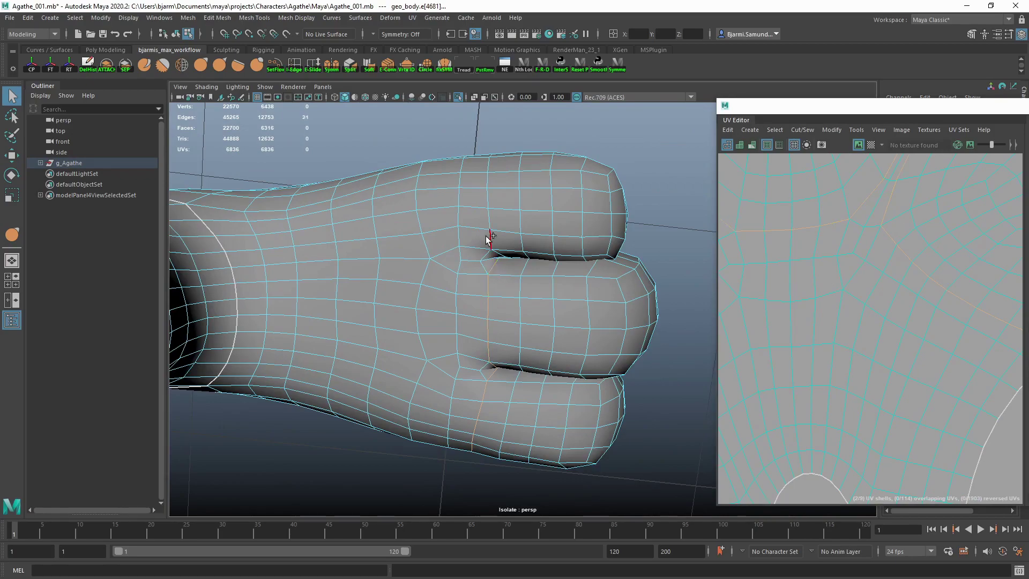
# - Cut the UVs between the toes and move the foot shell clear of the toe pads
pyautogui.press('f')
pyautogui.scroll(-5, 485, 287)
pyautogui.moveTo(670, 279)
pyautogui.keyDown('alt'); pyautogui.mouseDown()
pyautogui.moveTo(560, 330)
pyautogui.moveTo(525, 322)
pyautogui.moveTo(482, 333)
pyautogui.moveTo(412, 371)
pyautogui.moveTo(424, 365)
pyautogui.mouseUp(); pyautogui.keyUp('alt')
pyautogui.press('f')
pyautogui.moveTo(857, 284)
pyautogui.keyDown('shift'); pyautogui.mouseDown(button='right')
pyautogui.moveTo(838, 313)
pyautogui.moveTo(732, 299)
pyautogui.mouseUp(button='right'); pyautogui.keyUp('shift')
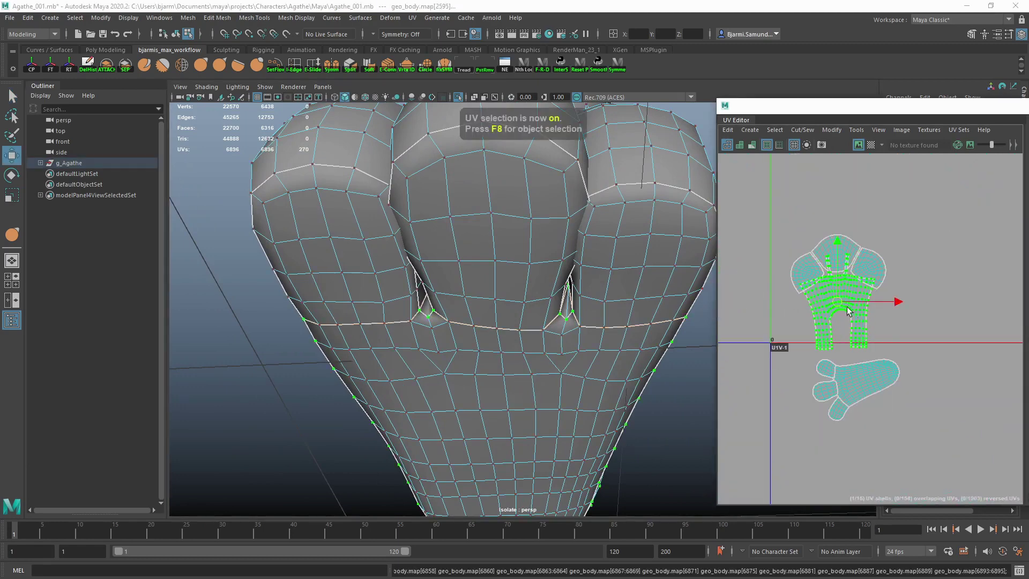
pyautogui.moveTo(847, 309); pyautogui.dragTo(949, 300)
pyautogui.scroll(2, 823, 338)
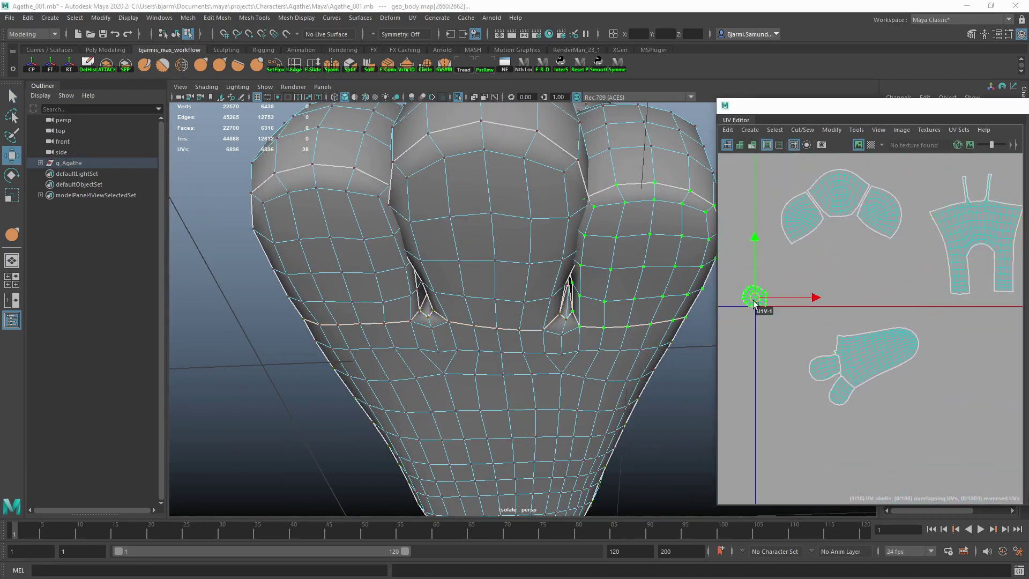
pyautogui.keyDown('alt'); pyautogui.moveTo(828, 399); pyautogui.dragTo(731, 421, button='middle'); pyautogui.keyUp('alt')
# - Sew the toe pieces onto the foot shell, then unfold the merged shell and move it down-left
pyautogui.press('F11')
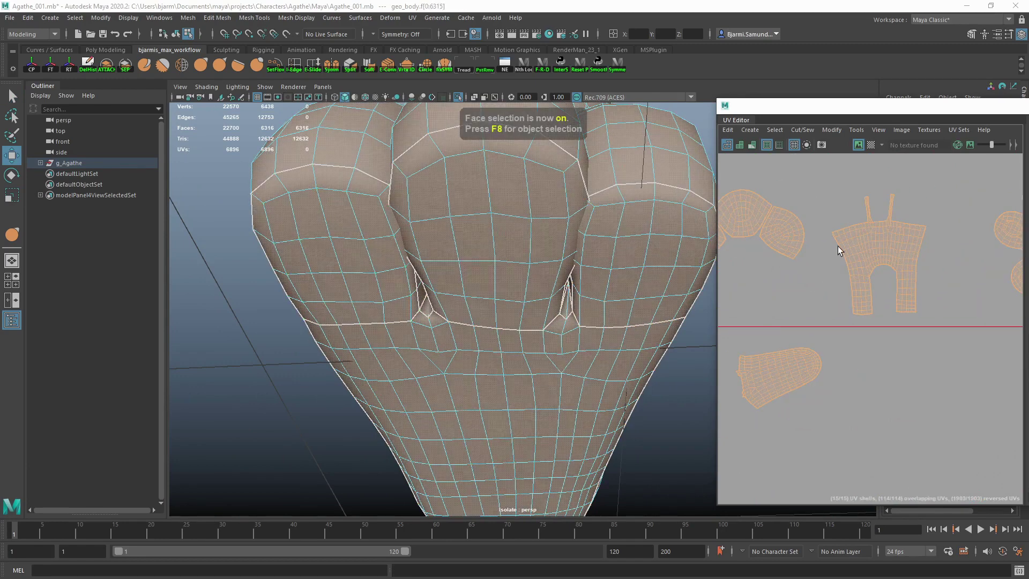
pyautogui.click(831, 236)
pyautogui.moveTo(872, 235); pyautogui.dragTo(843, 203)
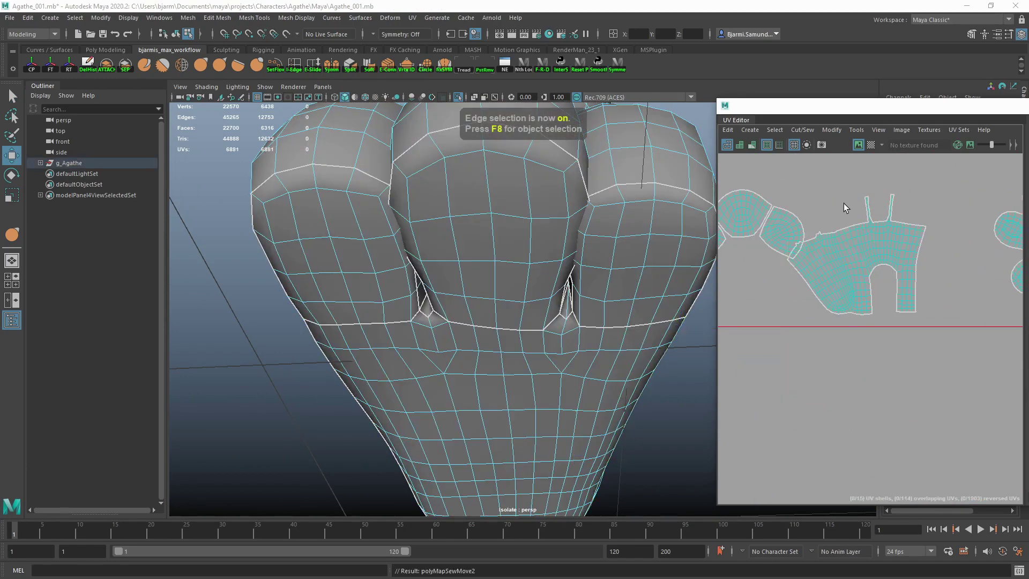
pyautogui.hotkey('ctrl', 'F12')
pyautogui.keyDown('shift'); pyautogui.moveTo(878, 246); pyautogui.dragTo(785, 252, button='right'); pyautogui.keyUp('shift')
pyautogui.moveTo(828, 271); pyautogui.dragTo(806, 366, button='middle')
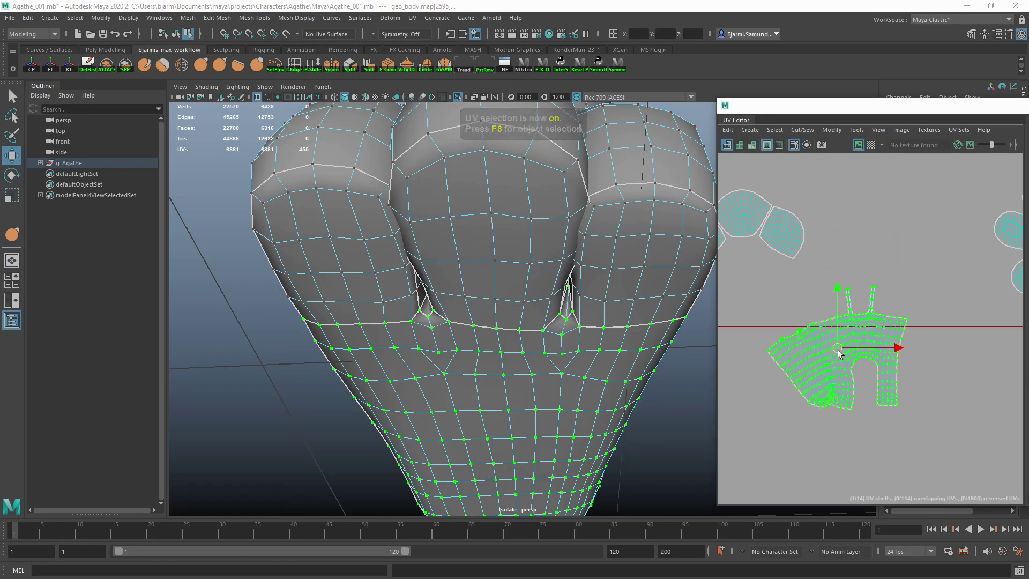
pyautogui.press('e')
pyautogui.keyDown('alt'); pyautogui.moveTo(903, 241); pyautogui.dragTo(983, 192, button='middle'); pyautogui.keyUp('alt')
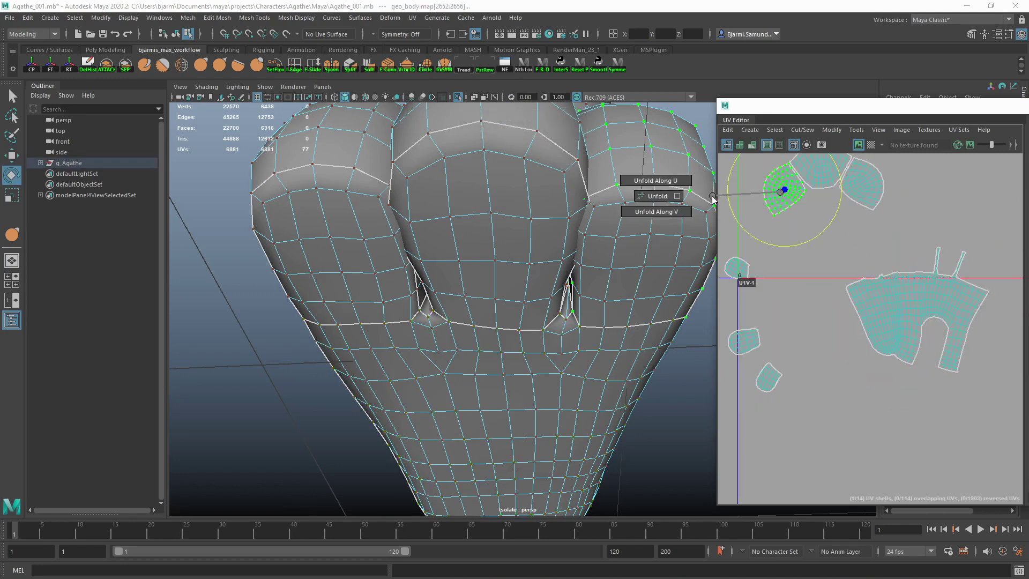
pyautogui.keyDown('alt'); pyautogui.moveTo(785, 191); pyautogui.dragTo(791, 247, button='middle'); pyautogui.keyUp('alt')
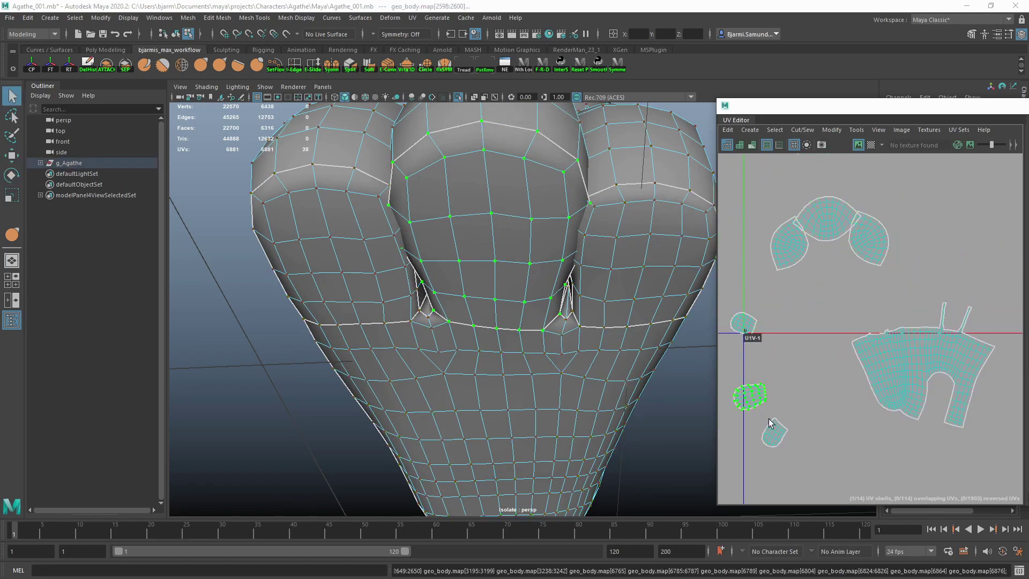
# - Sew a toe piece onto its neighbouring shell at the toe base, then undo the last changes
pyautogui.moveTo(621, 290)
pyautogui.keyDown('alt'); pyautogui.mouseDown()
pyautogui.moveTo(514, 271)
pyautogui.moveTo(528, 218)
pyautogui.mouseUp(); pyautogui.keyUp('alt')
pyautogui.press('F10')
pyautogui.click(538, 216)
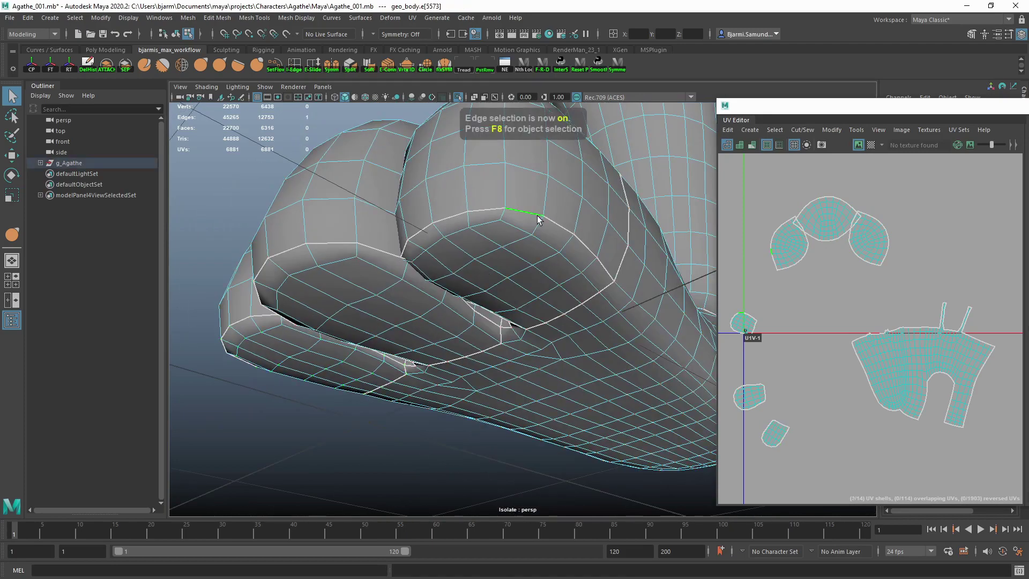
pyautogui.keyDown('shift'); pyautogui.moveTo(782, 238); pyautogui.dragTo(697, 247, button='right'); pyautogui.keyUp('shift')
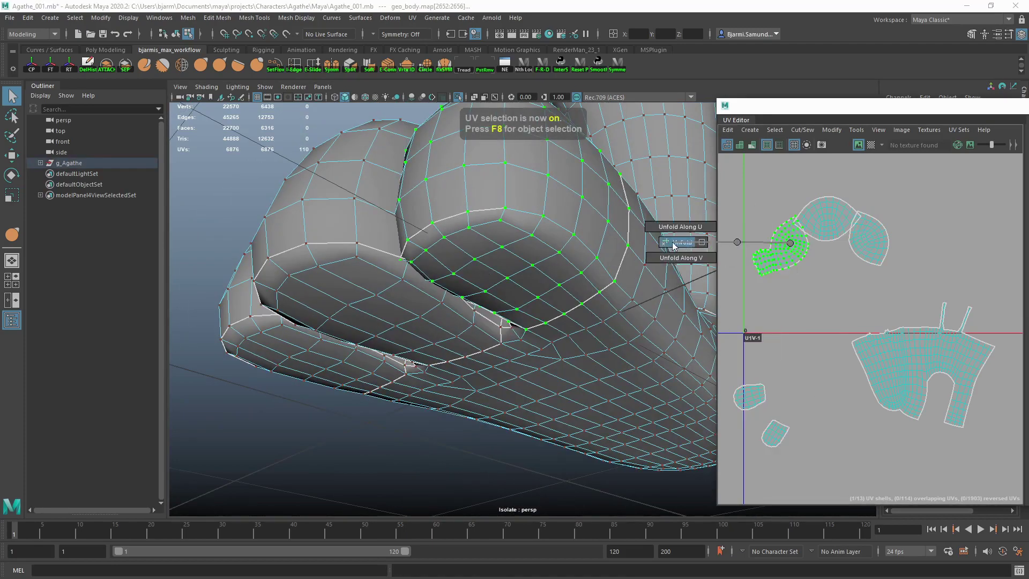
pyautogui.keyDown('alt'); pyautogui.moveTo(483, 268); pyautogui.dragTo(512, 261); pyautogui.keyUp('alt')
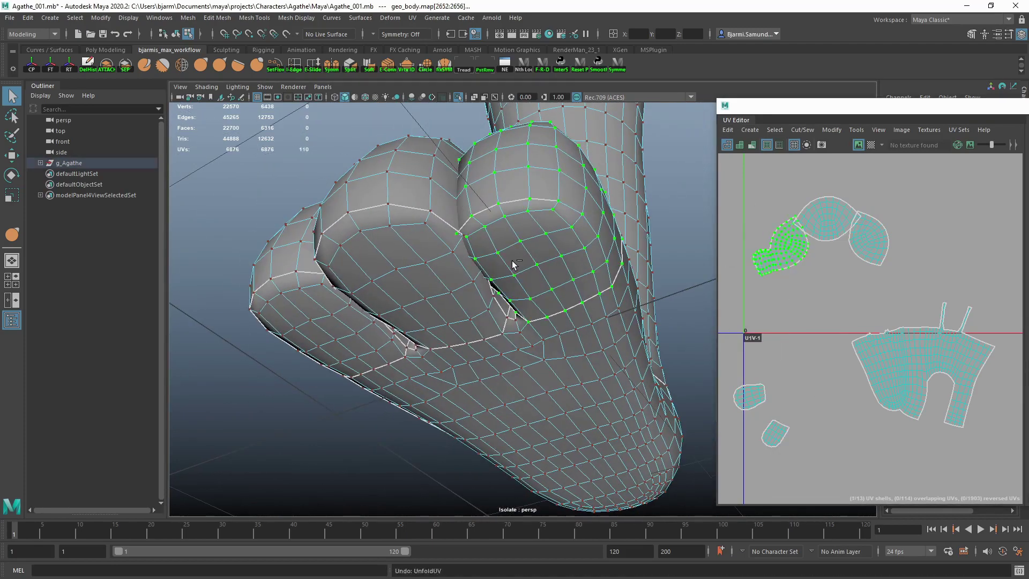
pyautogui.hotkey('ctrl', 'z')
pyautogui.press('g')
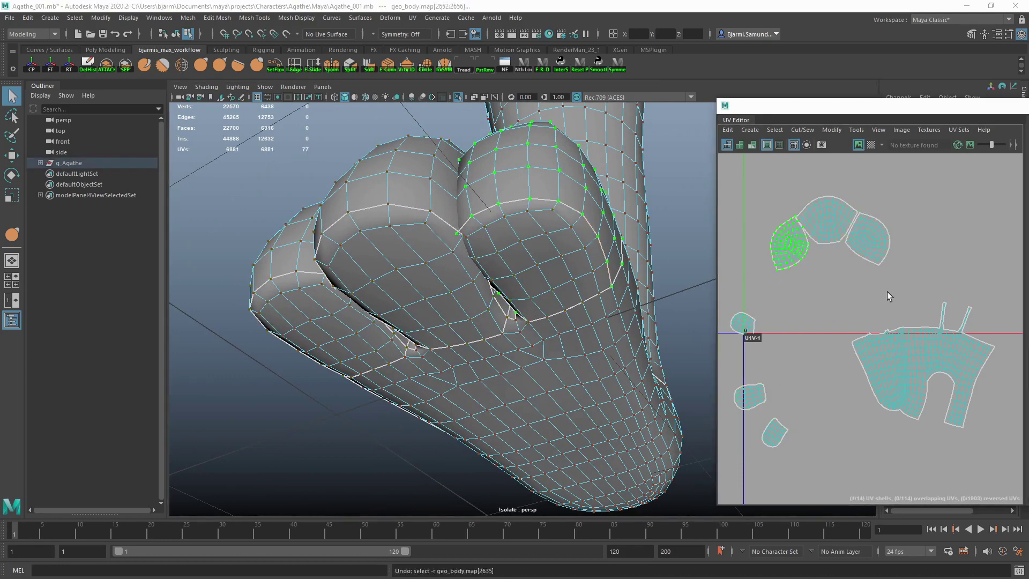
pyautogui.press('g')
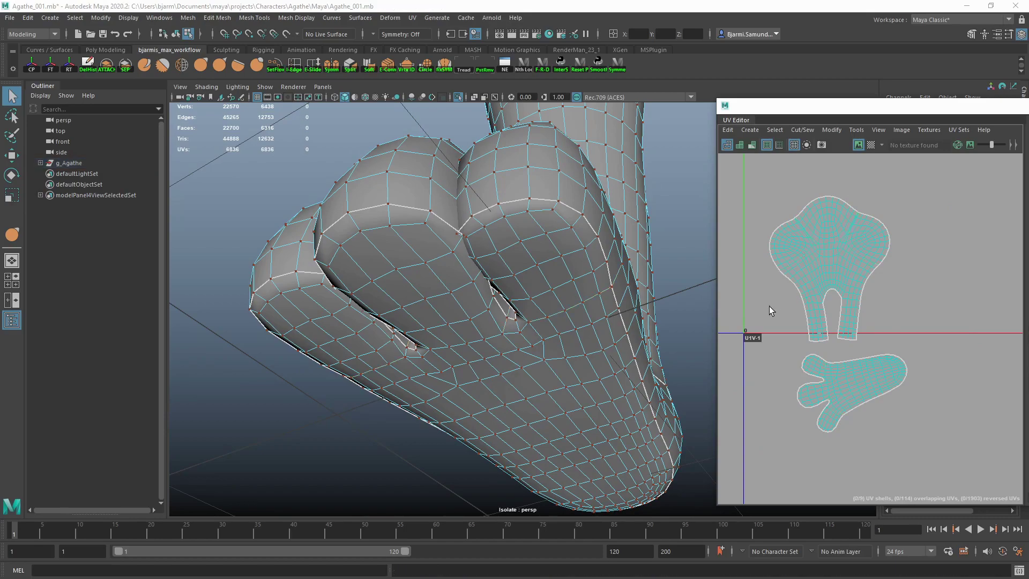
# - Sew the sole and toe shells together along several seam and border edges
pyautogui.press('F10')
pyautogui.moveTo(509, 288)
pyautogui.keyDown('alt'); pyautogui.mouseDown()
pyautogui.moveTo(614, 311)
pyautogui.moveTo(615, 255)
pyautogui.mouseUp(); pyautogui.keyUp('alt')
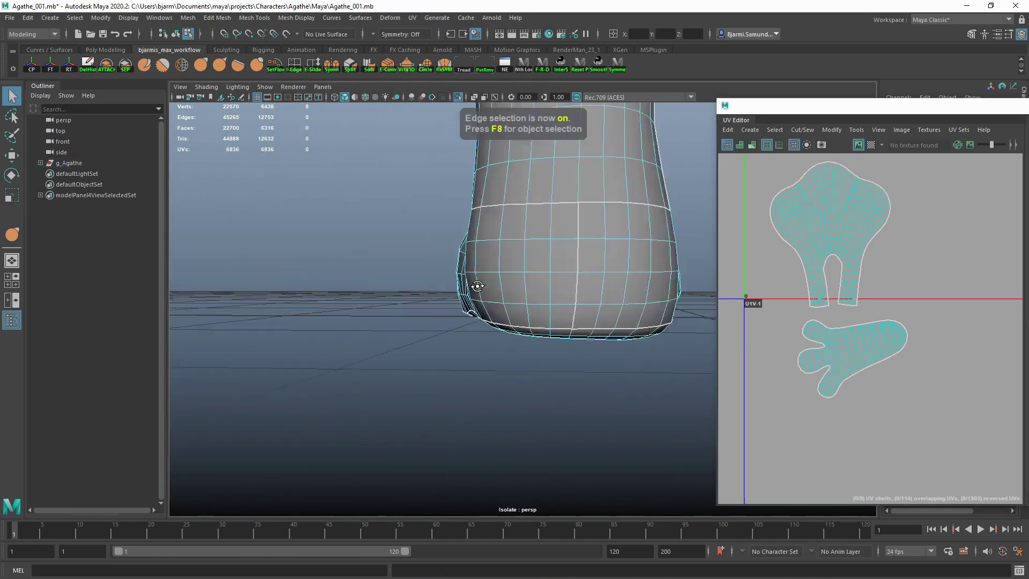
pyautogui.click(615, 254)
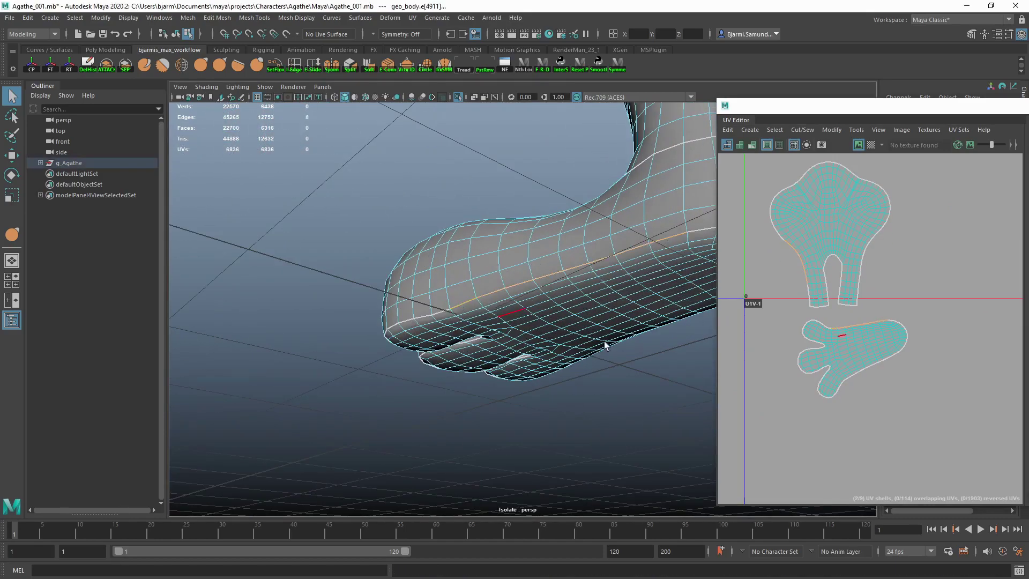
pyautogui.moveTo(813, 198)
pyautogui.keyDown('shift'); pyautogui.mouseDown(button='right')
pyautogui.moveTo(824, 226)
pyautogui.moveTo(734, 226)
pyautogui.mouseUp(button='right'); pyautogui.keyUp('shift')
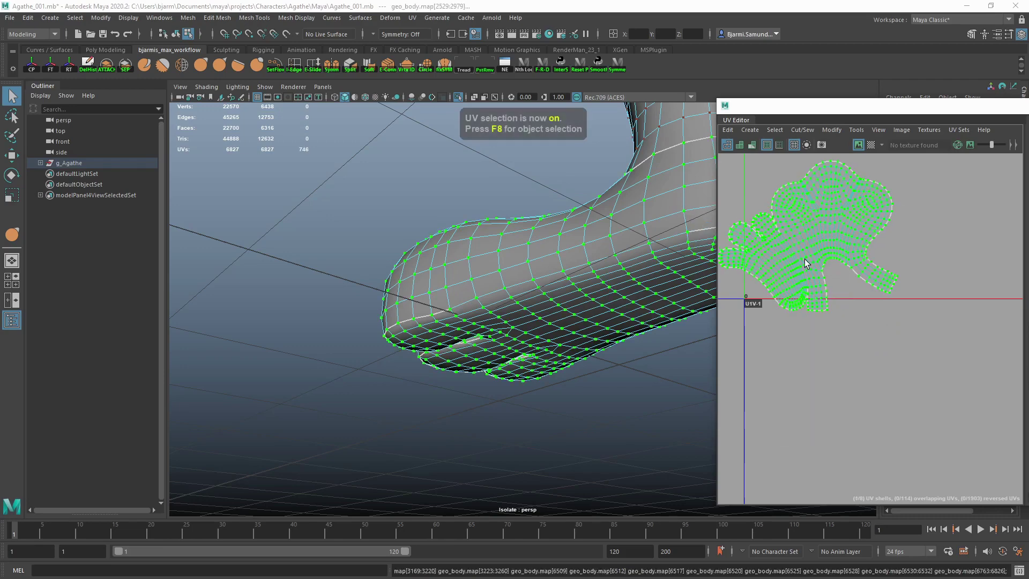
pyautogui.scroll(3, 805, 259)
pyautogui.press('F10')
pyautogui.scroll(4, 774, 227)
pyautogui.click(879, 217)
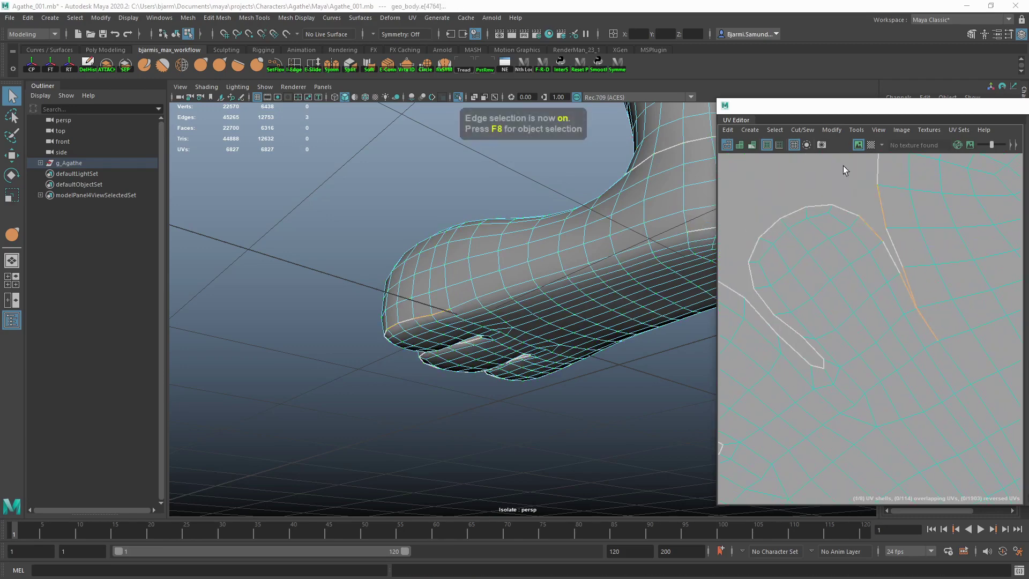
pyautogui.moveTo(853, 172)
pyautogui.keyDown('shift'); pyautogui.mouseDown(button='right')
pyautogui.moveTo(790, 252)
pyautogui.moveTo(823, 243)
pyautogui.moveTo(702, 239)
pyautogui.mouseUp(button='right'); pyautogui.keyUp('shift')
pyautogui.moveTo(870, 346)
pyautogui.keyDown('shift'); pyautogui.mouseDown(button='right')
pyautogui.moveTo(857, 301)
pyautogui.moveTo(769, 314)
pyautogui.mouseUp(button='right'); pyautogui.keyUp('shift')
# - Rotate the sewn foot shell upright and reselect it in the UV view
pyautogui.press('e')
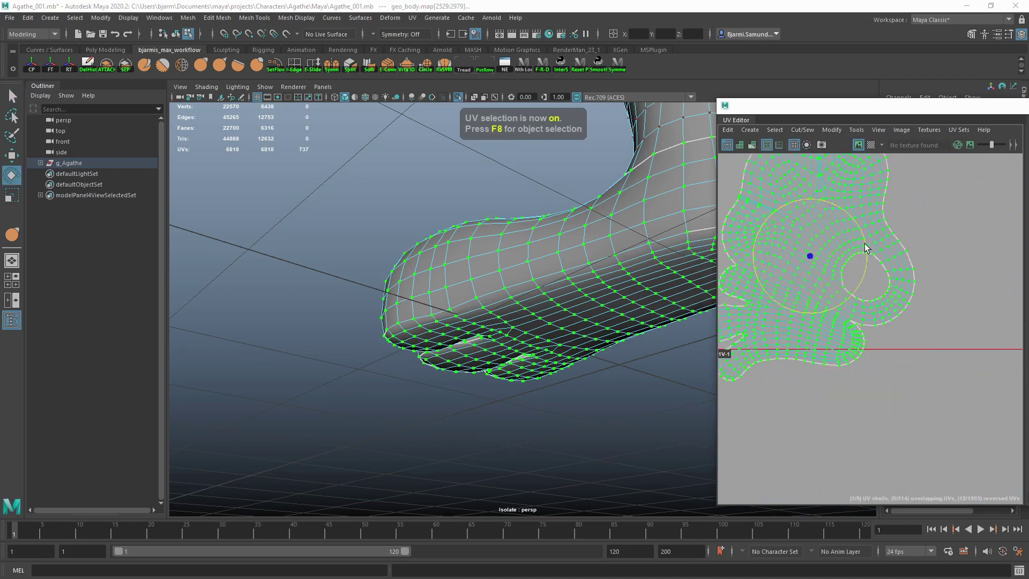
pyautogui.moveTo(864, 243); pyautogui.dragTo(866, 286)
pyautogui.press('f')
pyautogui.click(750, 146)
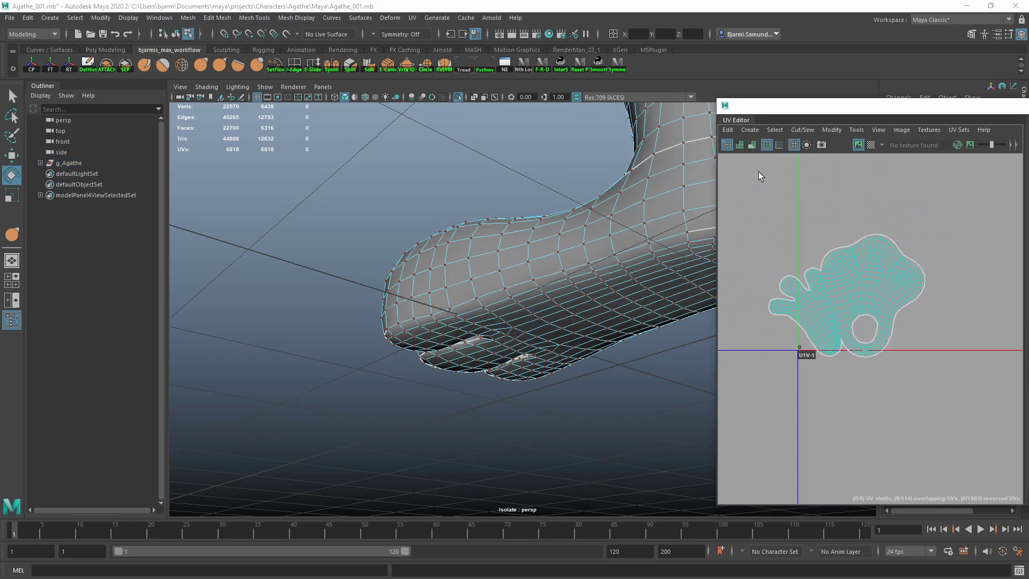
pyautogui.scroll(-3, 793, 231)
pyautogui.click(817, 258)
pyautogui.press('w')
pyautogui.press('f')
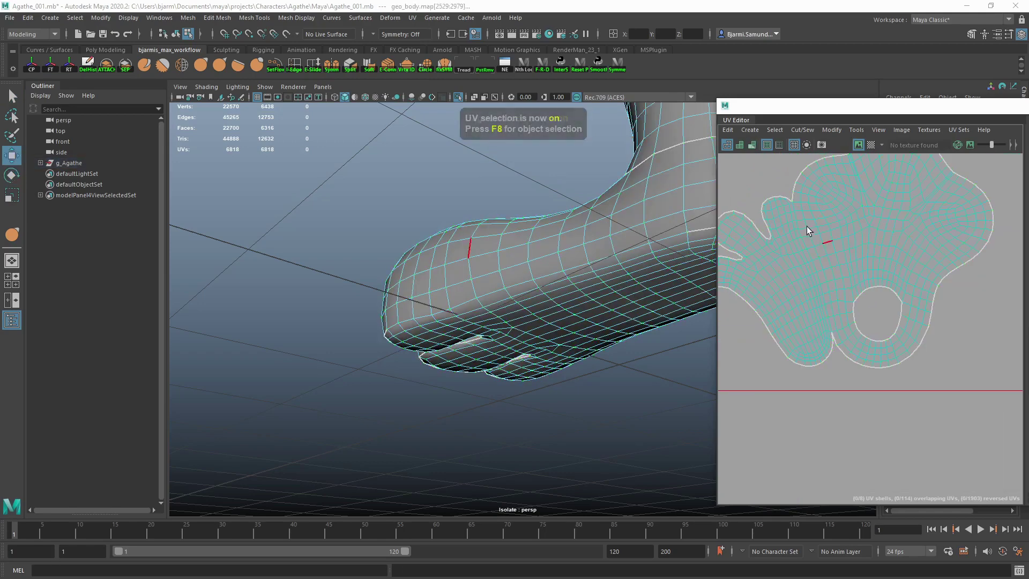
pyautogui.press('F10')
# - Cut the toes off along chosen edges, move that shell right, and unfold the small shell
pyautogui.click(791, 263)
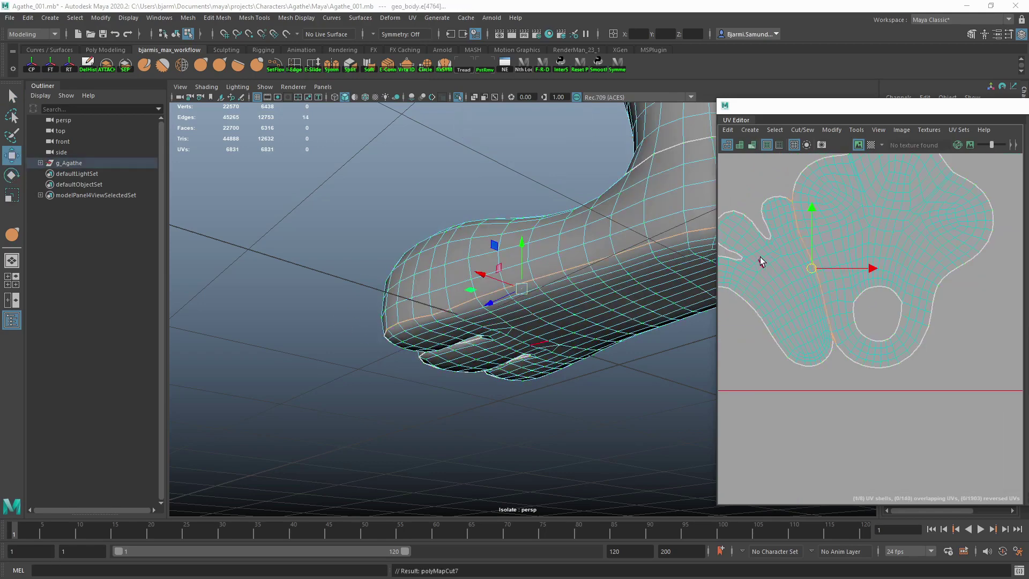
pyautogui.scroll(-3, 760, 256)
pyautogui.moveTo(760, 257)
pyautogui.keyDown('ctrl'); pyautogui.mouseDown(button='right')
pyautogui.moveTo(799, 236)
pyautogui.moveTo(799, 257)
pyautogui.mouseUp(button='right'); pyautogui.keyUp('ctrl')
pyautogui.moveTo(800, 257); pyautogui.dragTo(860, 251)
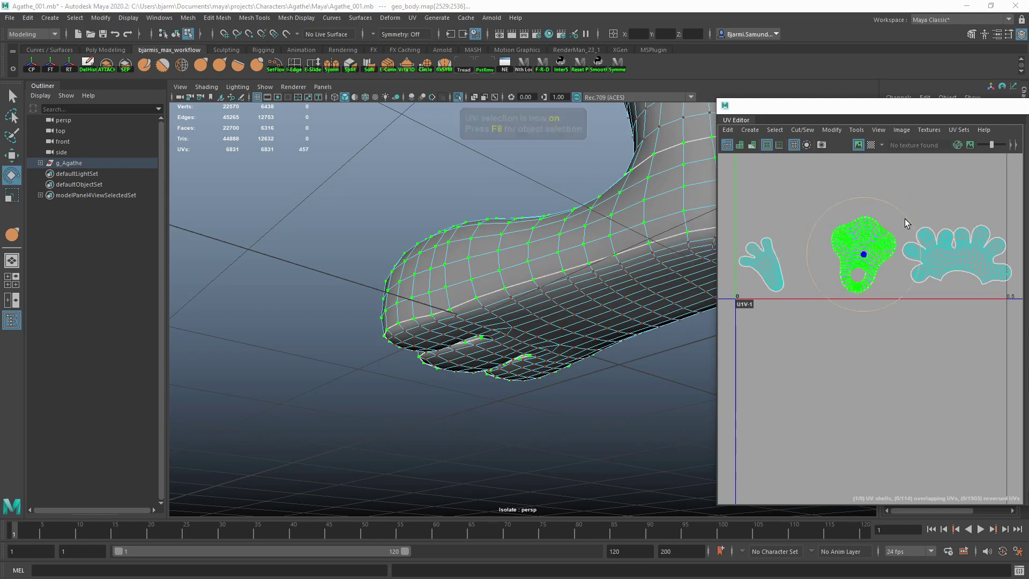
pyautogui.click(762, 261)
pyautogui.keyDown('shift'); pyautogui.moveTo(763, 260); pyautogui.dragTo(710, 254, button='right'); pyautogui.keyUp('shift')
pyautogui.click(652, 264)
# - Turn on shaded UV display and zoom in on the overlapping strip
pyautogui.press('e')
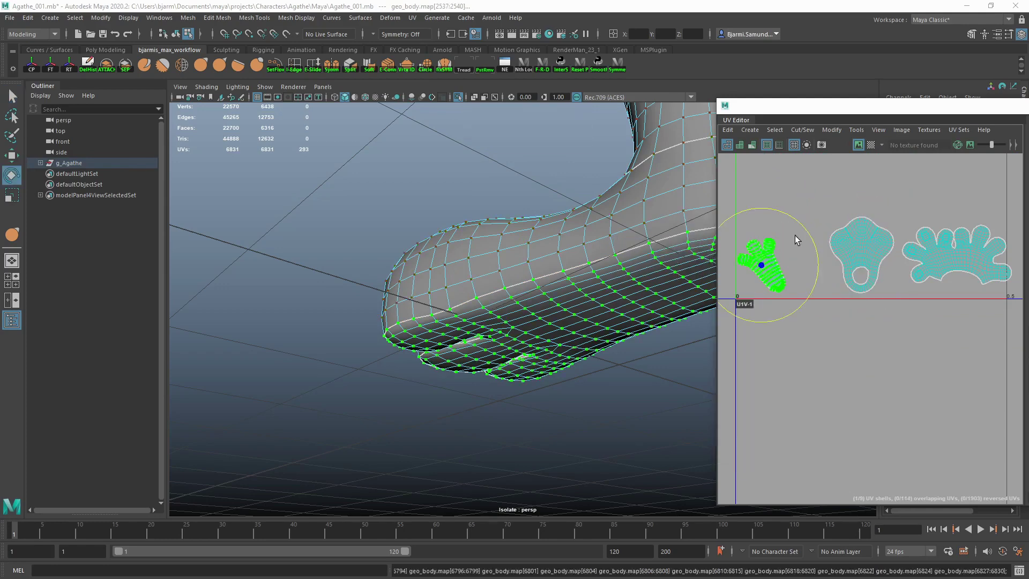
pyautogui.keyDown('alt'); pyautogui.moveTo(570, 252); pyautogui.dragTo(642, 340); pyautogui.keyUp('alt')
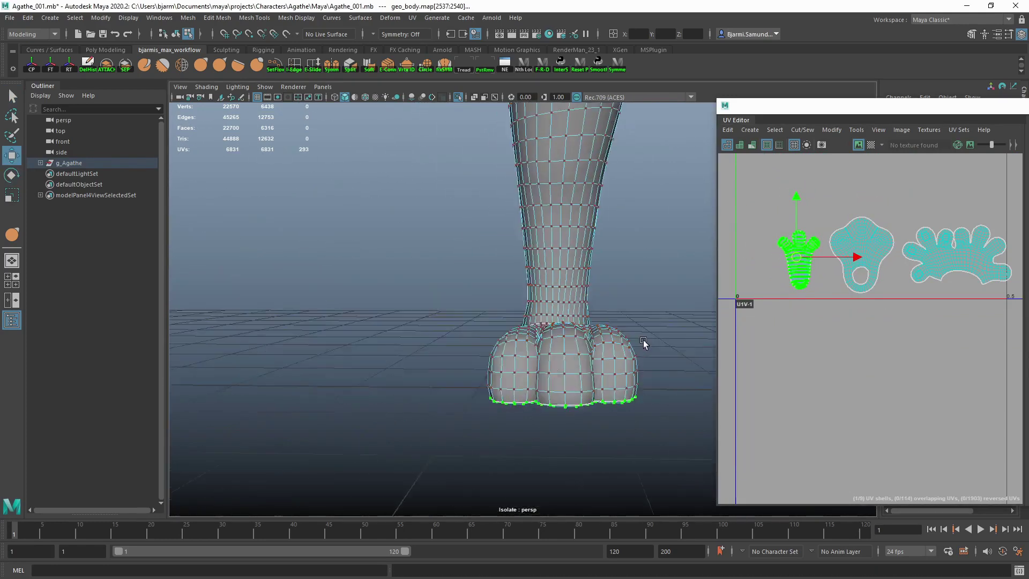
pyautogui.scroll(-4, 777, 279)
pyautogui.moveTo(728, 262)
pyautogui.keyDown('alt'); pyautogui.mouseDown(button='middle')
pyautogui.moveTo(809, 287)
pyautogui.moveTo(909, 337)
pyautogui.mouseUp(button='middle'); pyautogui.keyUp('alt')
pyautogui.scroll(-5, 428, 295)
pyautogui.scroll(5, 428, 268)
pyautogui.scroll(4, 793, 268)
pyautogui.scroll(-3, 854, 277)
pyautogui.scroll(6, 853, 277)
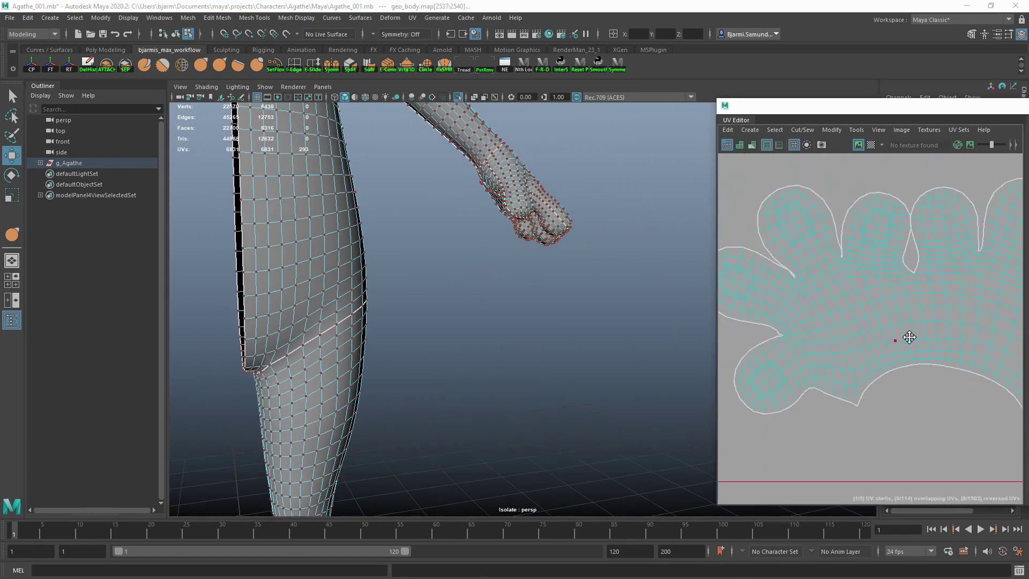
pyautogui.click(750, 143)
pyautogui.scroll(8, 808, 284)
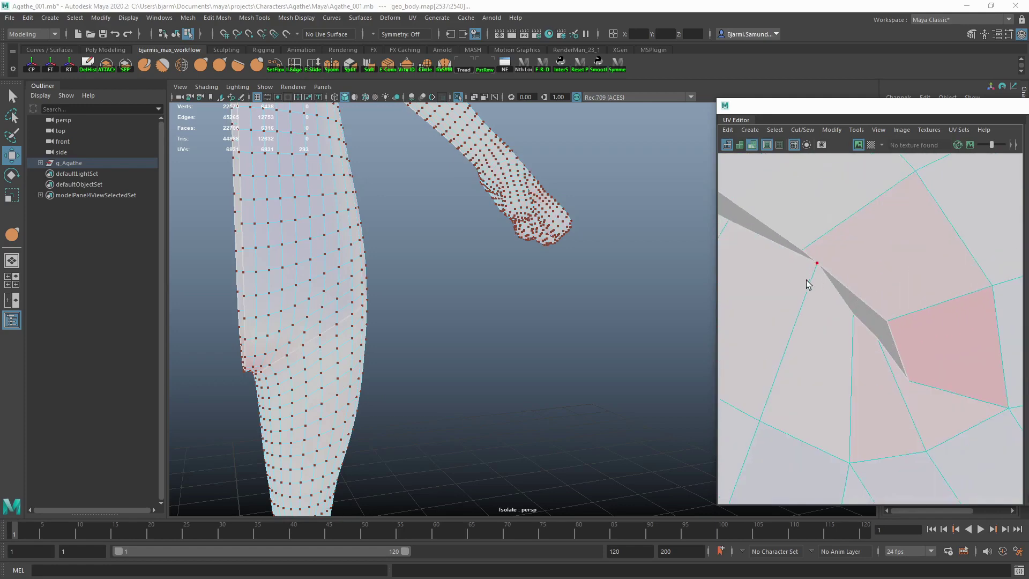
# - Move individual UVs, including the strip's upper and lower corners, to flatten the fold
pyautogui.moveTo(816, 264); pyautogui.dragTo(797, 270)
pyautogui.click(875, 338)
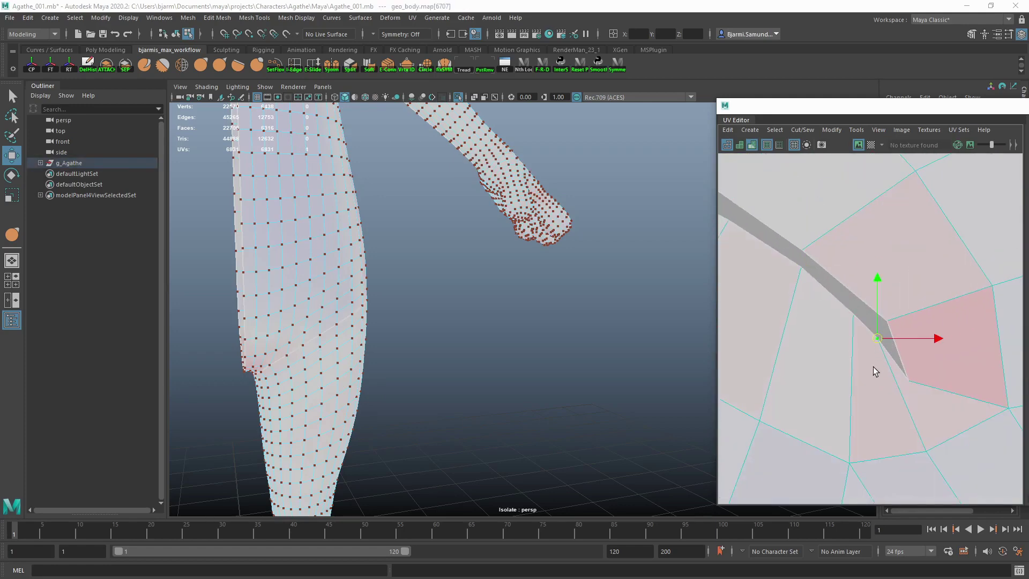
pyautogui.moveTo(873, 358); pyautogui.dragTo(892, 378)
pyautogui.click(887, 321)
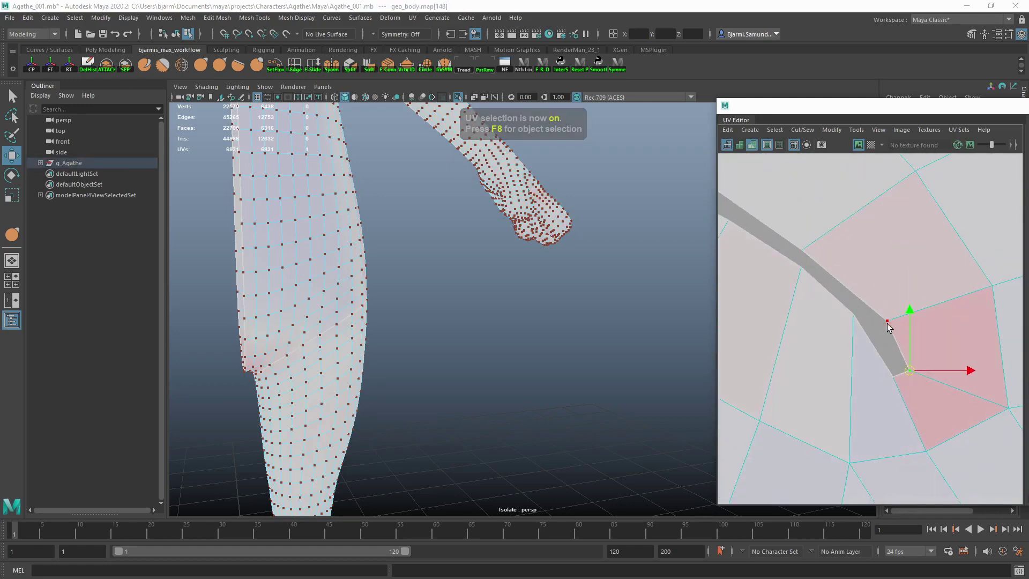
pyautogui.moveTo(887, 321); pyautogui.dragTo(902, 330)
pyautogui.click(893, 375)
pyautogui.moveTo(893, 375); pyautogui.dragTo(882, 363)
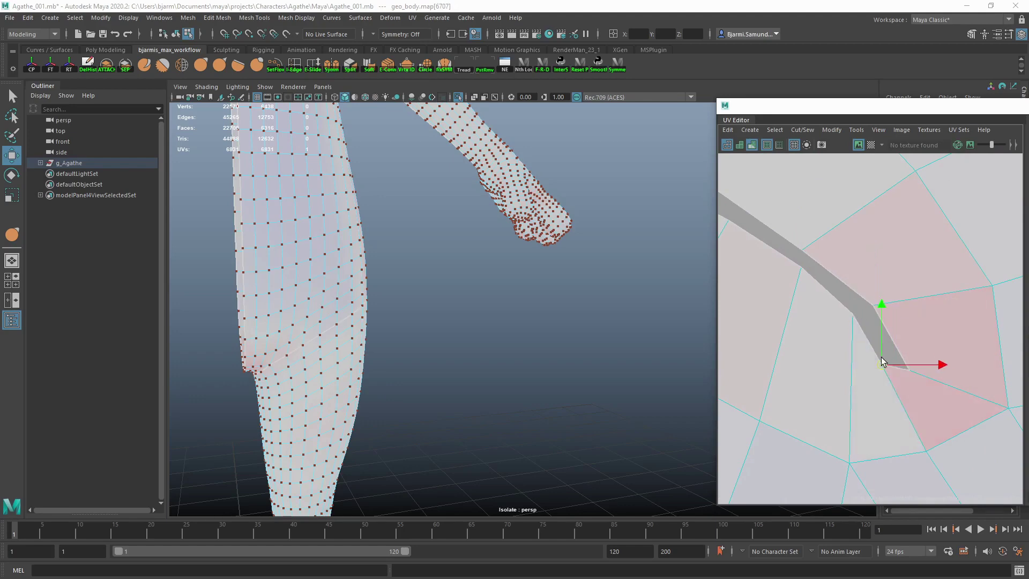
# - Nudge one more UV to remove the remaining overlap, then clear the selection
pyautogui.scroll(-3, 854, 364)
pyautogui.scroll(3, 834, 305)
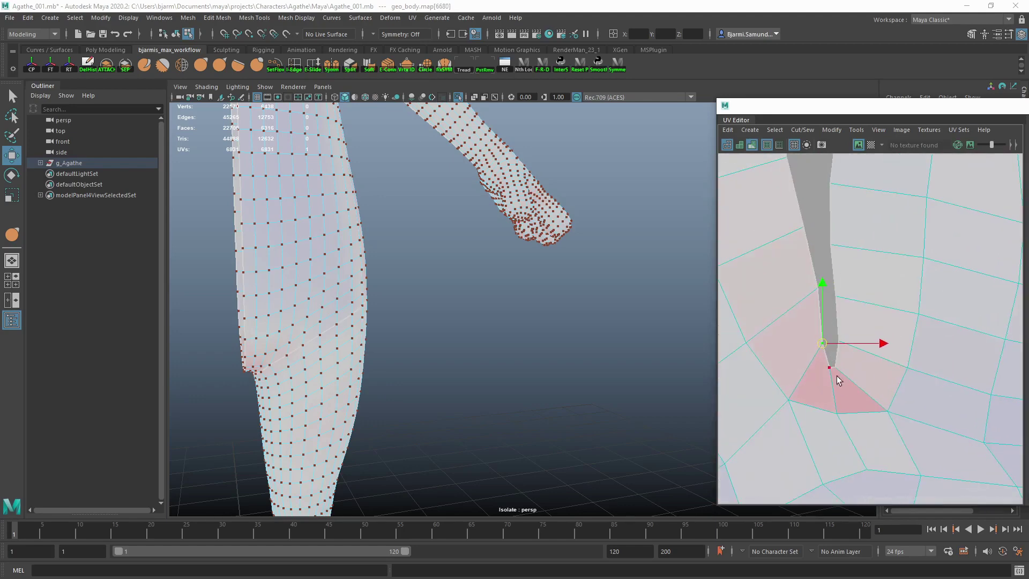
pyautogui.click(834, 371)
pyautogui.moveTo(834, 372); pyautogui.dragTo(820, 342)
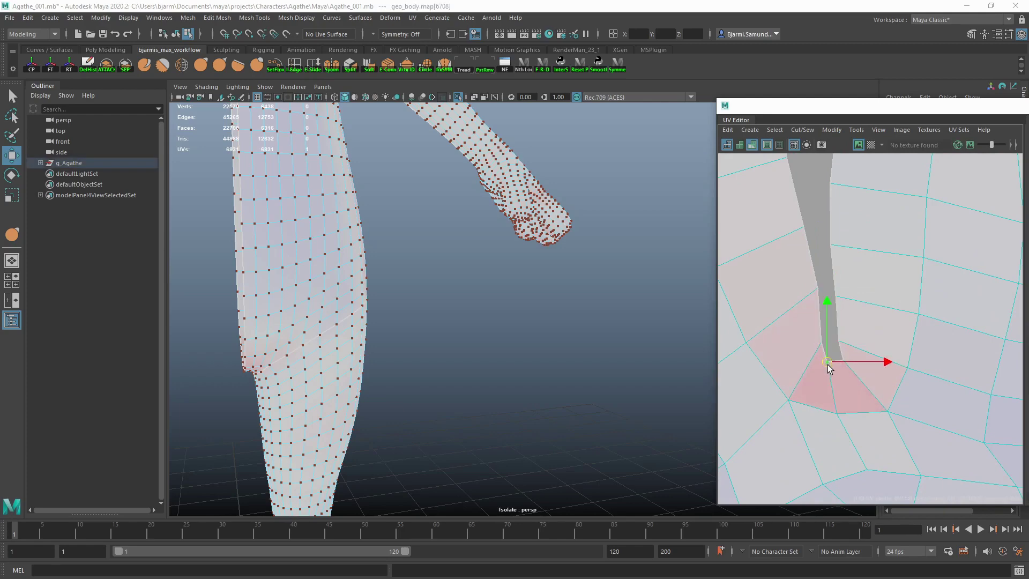
pyautogui.scroll(-3, 804, 353)
pyautogui.scroll(-3, 776, 338)
pyautogui.press('q')
pyautogui.click(777, 295)
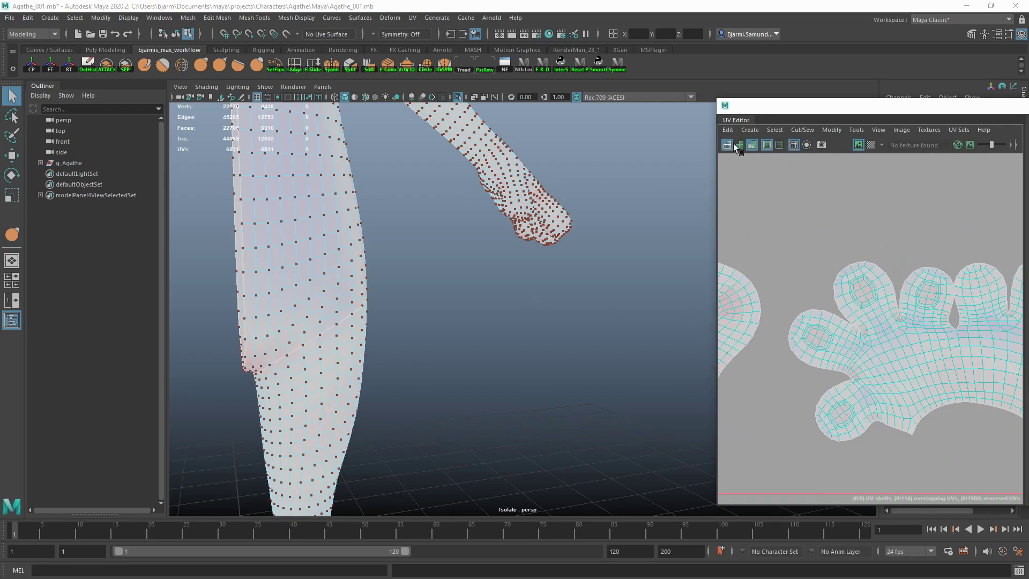
# - Turn off shaded UV display and orbit to a side view of the head
pyautogui.click(733, 143)
pyautogui.keyDown('alt'); pyautogui.moveTo(496, 295); pyautogui.dragTo(516, 292); pyautogui.keyUp('alt')
pyautogui.scroll(3, 516, 321)
pyautogui.keyDown('alt'); pyautogui.moveTo(516, 338); pyautogui.dragTo(455, 320); pyautogui.keyUp('alt')
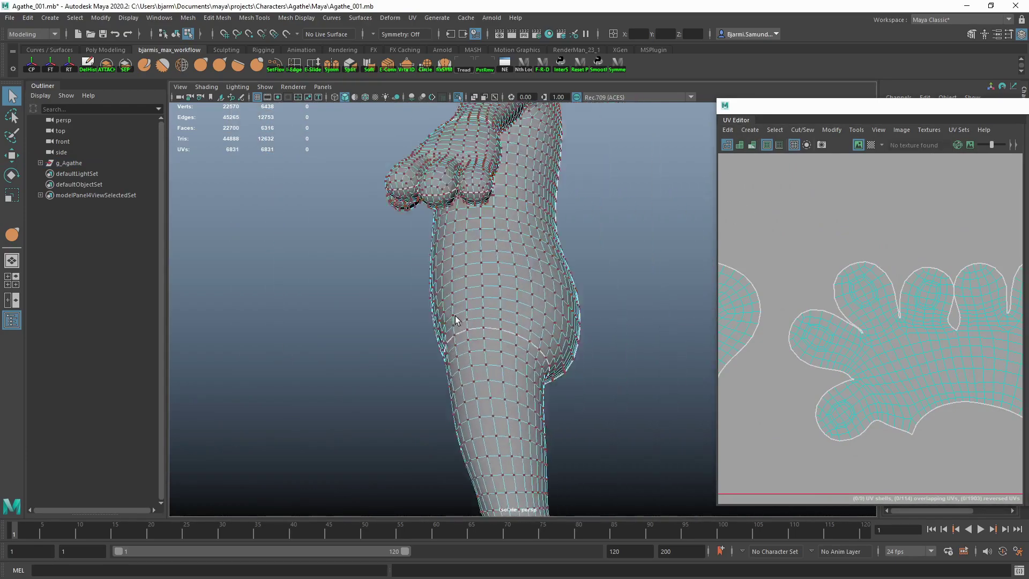
pyautogui.scroll(-3, 456, 320)
pyautogui.keyDown('alt'); pyautogui.moveTo(483, 161); pyautogui.dragTo(509, 322, button='middle'); pyautogui.keyUp('alt')
pyautogui.keyDown('alt'); pyautogui.moveTo(509, 321); pyautogui.dragTo(555, 287); pyautogui.keyUp('alt')
# - Select the whole ear UV shell and frame it
pyautogui.press('F12')
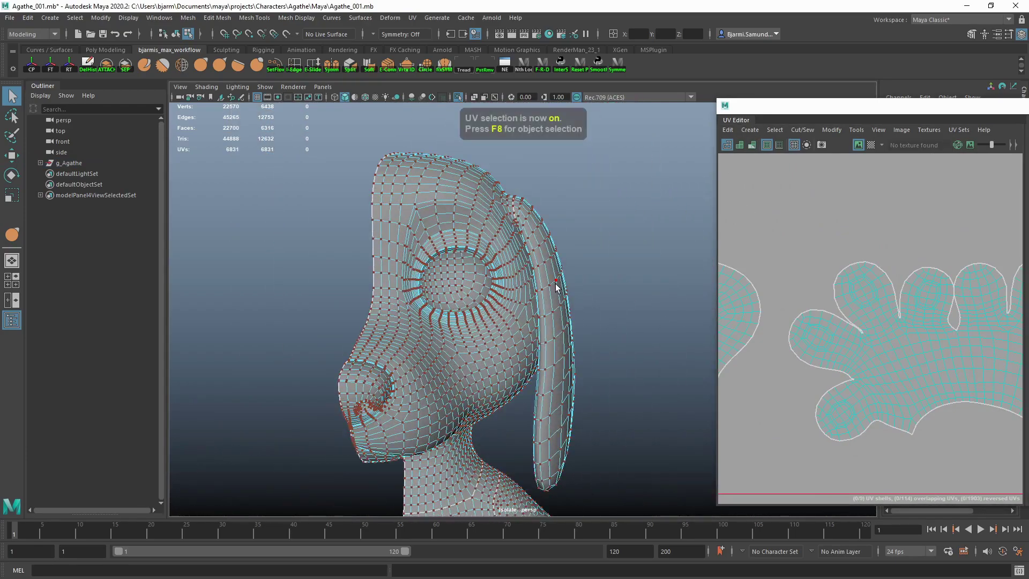
pyautogui.doubleClick(555, 287)
pyautogui.scroll(-3, 857, 250)
pyautogui.scroll(-2, 903, 292)
pyautogui.scroll(3, 861, 262)
pyautogui.press('f')
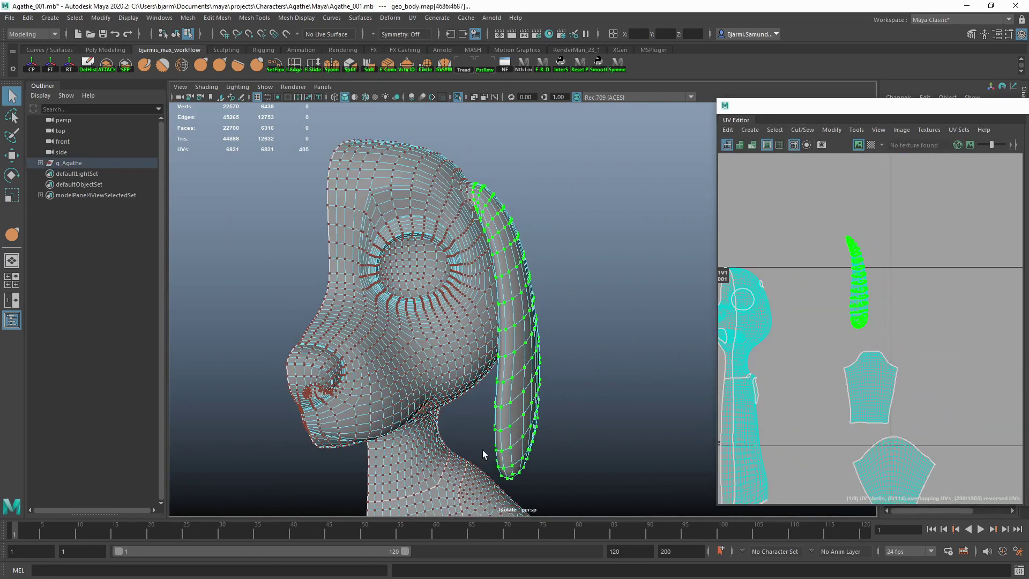
# - Convert the ear selection to faces, invert it, and hide everything else with Ctrl+H
pyautogui.press('F11')
pyautogui.press('F12')
pyautogui.keyDown('ctrl'); pyautogui.moveTo(619, 293); pyautogui.dragTo(618, 347, button='right'); pyautogui.keyUp('ctrl')
pyautogui.hotkey('ctrl', 'shift', 'i')
pyautogui.hotkey('ctrl', 'h')
pyautogui.press('f')
pyautogui.moveTo(469, 316)
pyautogui.keyDown('alt'); pyautogui.mouseDown()
pyautogui.moveTo(527, 262)
pyautogui.moveTo(482, 367)
pyautogui.mouseUp(); pyautogui.keyUp('alt')
pyautogui.press('F10')
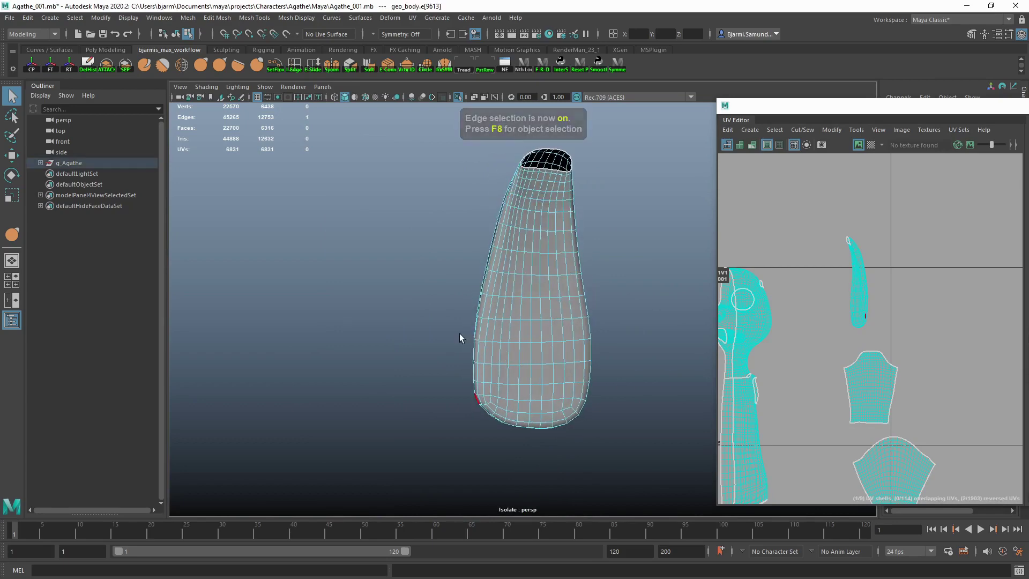
# - Select edges around the ear's rounded bottom and orbit to its open top
pyautogui.scroll(5, 459, 338)
pyautogui.keyDown('alt'); pyautogui.moveTo(519, 131); pyautogui.dragTo(527, 180, button='middle'); pyautogui.keyUp('alt')
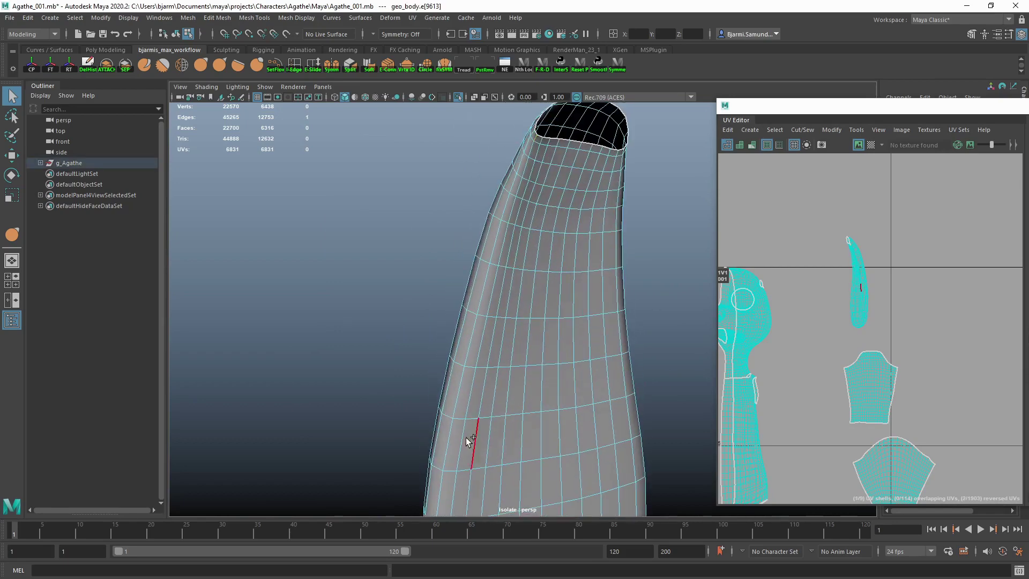
pyautogui.keyDown('alt'); pyautogui.moveTo(455, 457); pyautogui.dragTo(455, 300); pyautogui.keyUp('alt')
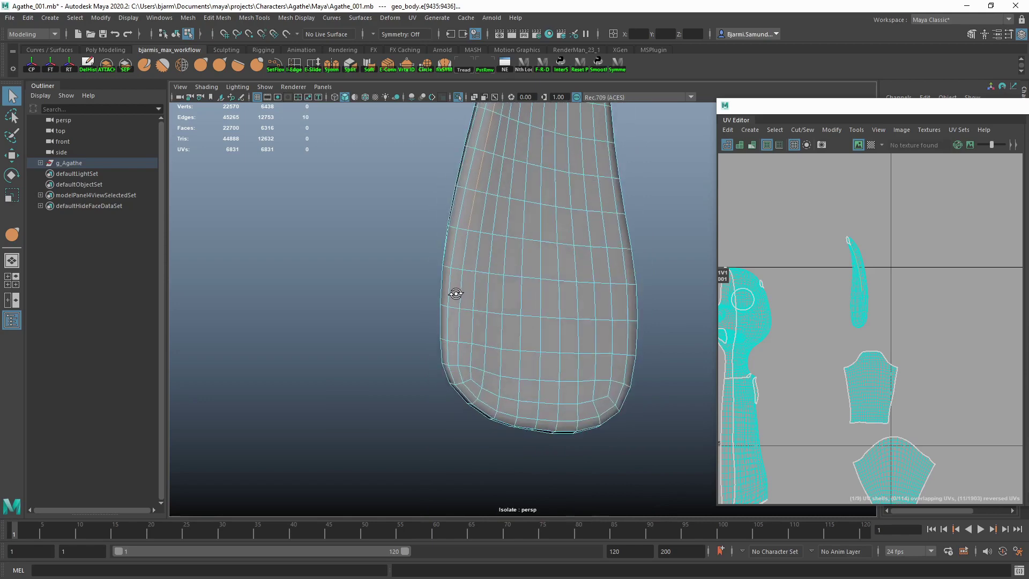
pyautogui.click(477, 319)
pyautogui.moveTo(518, 202)
pyautogui.keyDown('alt'); pyautogui.mouseDown()
pyautogui.moveTo(519, 269)
pyautogui.moveTo(453, 217)
pyautogui.mouseUp(); pyautogui.keyUp('alt')
pyautogui.press('a')
pyautogui.scroll(5, 799, 353)
pyautogui.scroll(3, 799, 353)
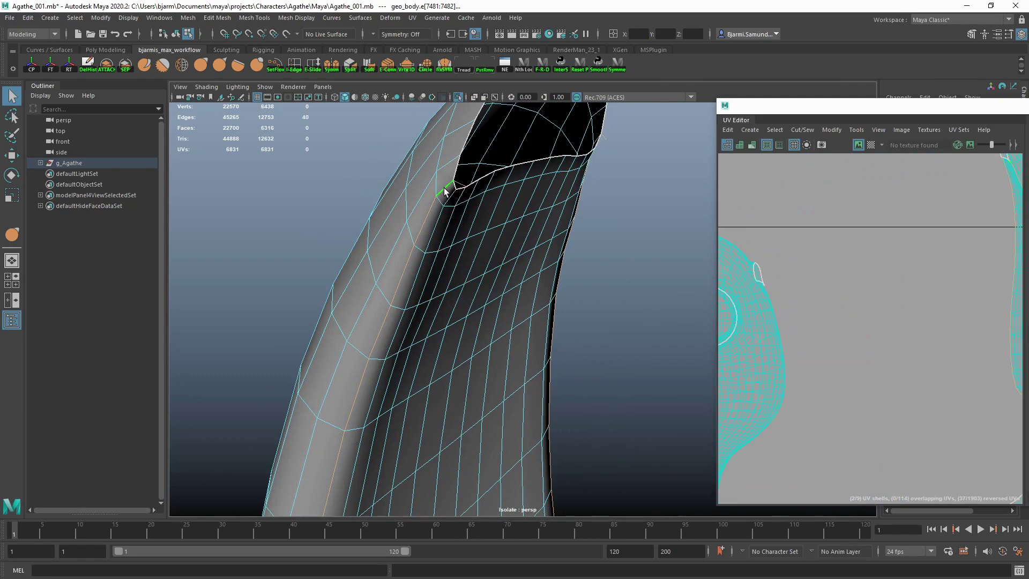
# - Cut UV edges along the ear-opening loop, raising the UV count to 6855
pyautogui.doubleClick(554, 317)
pyautogui.scroll(-5, 553, 317)
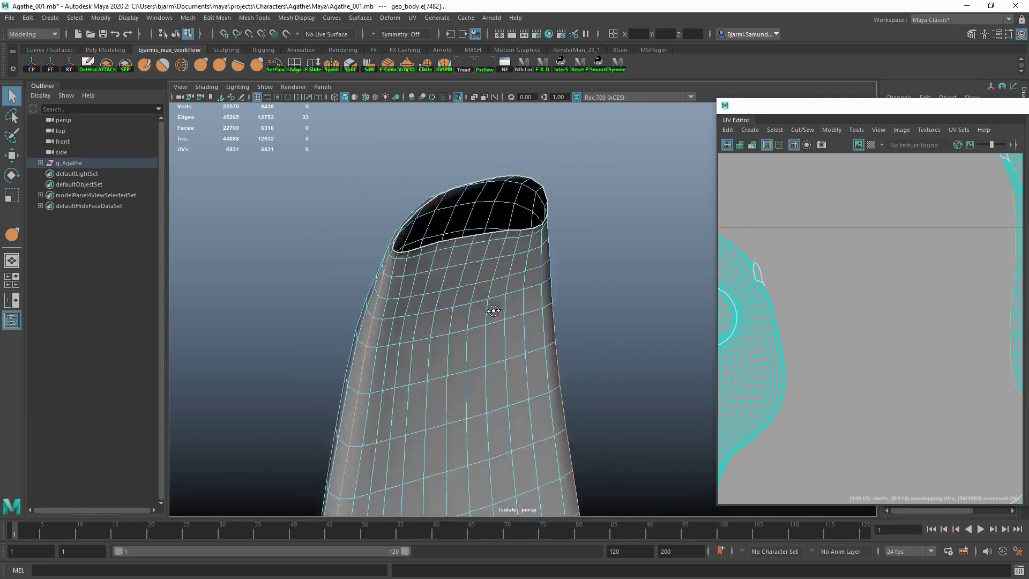
pyautogui.moveTo(535, 322)
pyautogui.keyDown('alt'); pyautogui.mouseDown()
pyautogui.moveTo(484, 336)
pyautogui.moveTo(500, 289)
pyautogui.mouseUp(); pyautogui.keyUp('alt')
pyautogui.scroll(-3, 484, 337)
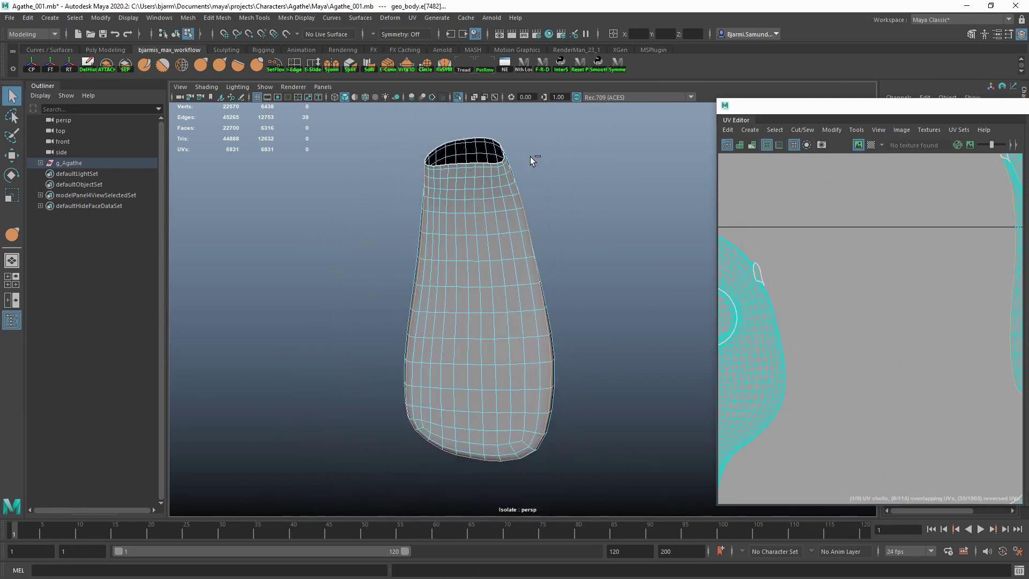
pyautogui.keyDown('shift'); pyautogui.moveTo(763, 322); pyautogui.dragTo(793, 332, button='right'); pyautogui.keyUp('shift')
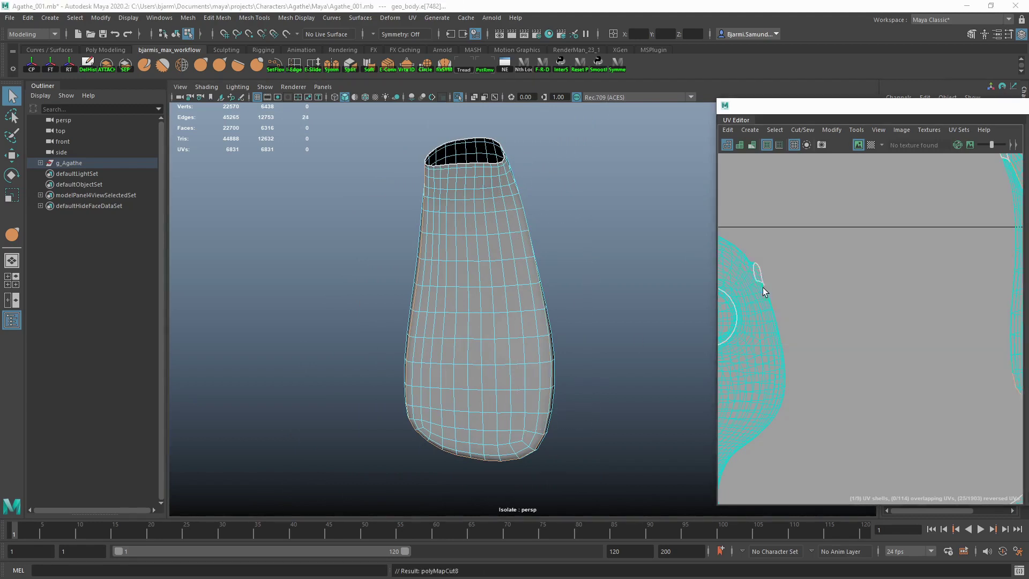
pyautogui.scroll(-5, 835, 257)
pyautogui.keyDown('shift'); pyautogui.rightClick(834, 246); pyautogui.keyUp('shift')
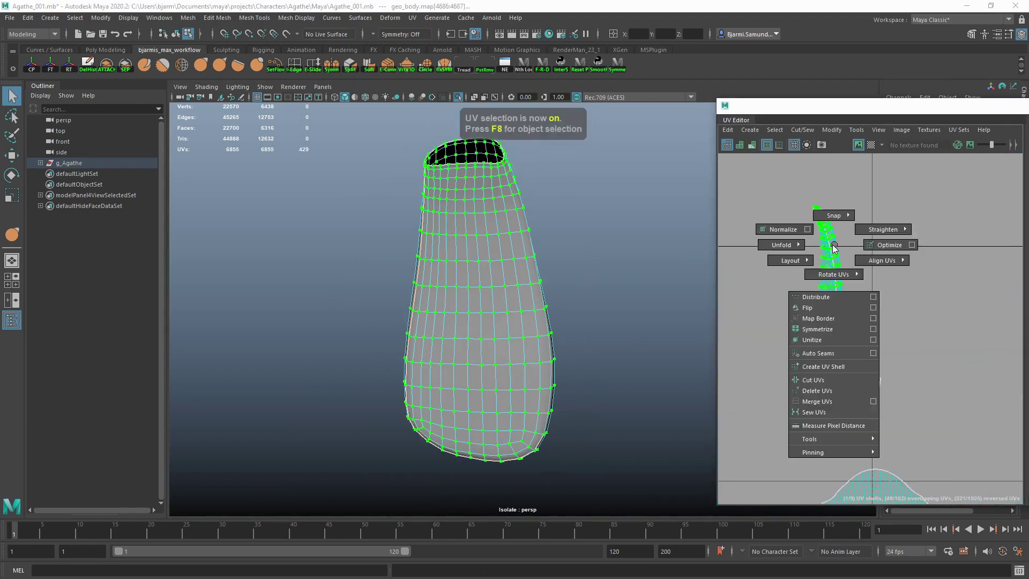
# - Unfold the ear shell flat and reselect all of its UVs
pyautogui.click(782, 245)
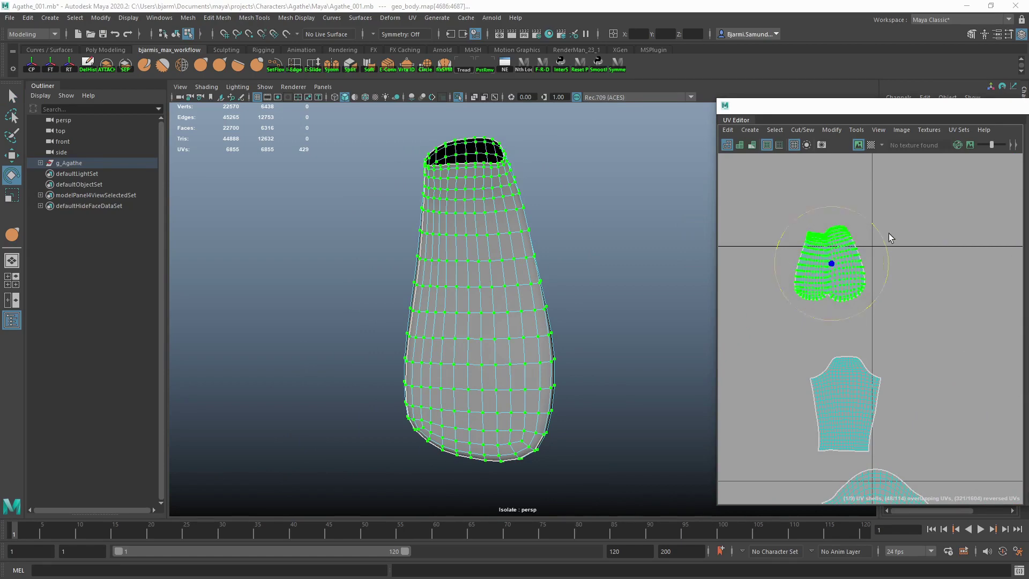
pyautogui.click(883, 237)
pyautogui.scroll(1, 841, 268)
pyautogui.scroll(3, 838, 287)
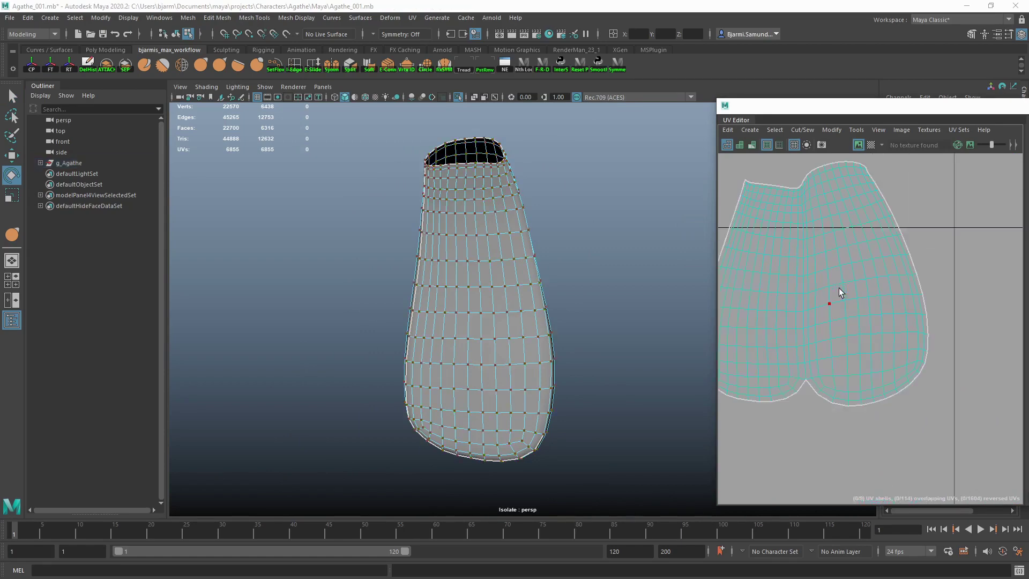
pyautogui.scroll(2, 838, 288)
pyautogui.moveTo(641, 342)
pyautogui.keyDown('alt'); pyautogui.mouseDown()
pyautogui.moveTo(403, 319)
pyautogui.moveTo(539, 395)
pyautogui.mouseUp(); pyautogui.keyUp('alt')
pyautogui.moveTo(540, 394); pyautogui.dragTo(635, 361, button='right')
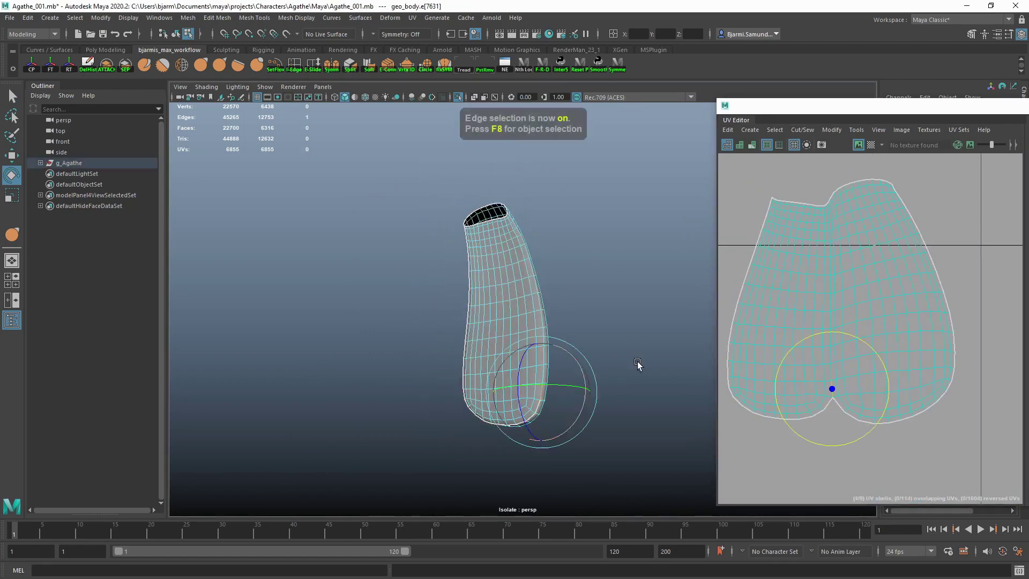
# - Pick the ear shell with the Move tool and place it among the other shells
pyautogui.moveTo(844, 239); pyautogui.dragTo(738, 219, button='right')
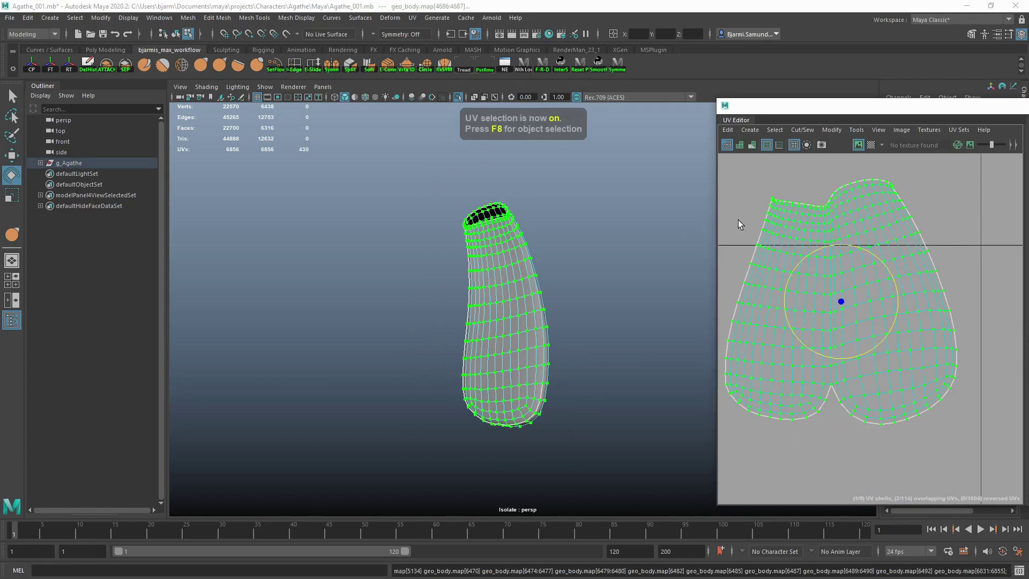
pyautogui.scroll(-2, 794, 246)
pyautogui.scroll(-3, 814, 241)
pyautogui.press('w')
pyautogui.click(831, 236)
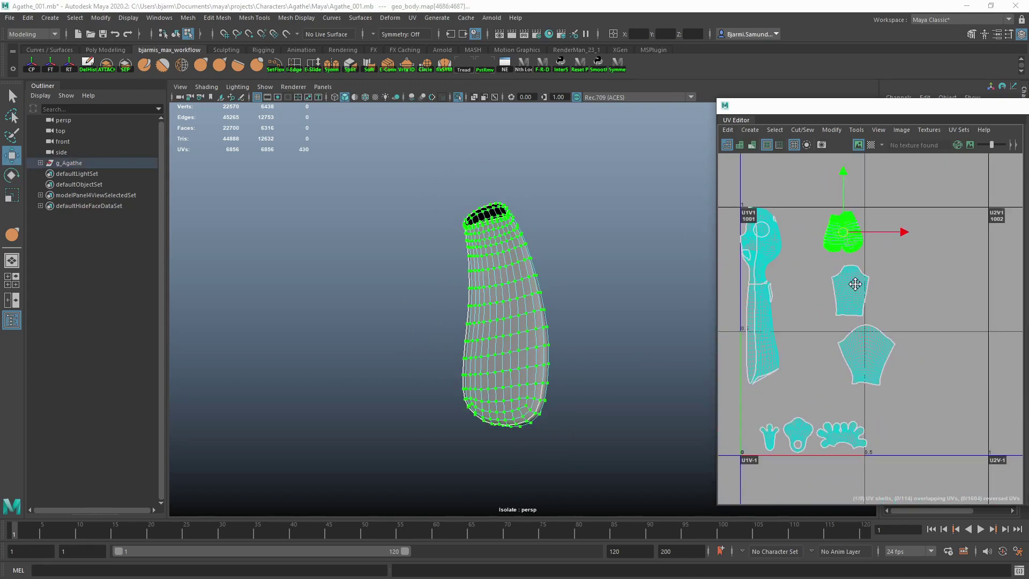
pyautogui.scroll(-3, 849, 289)
pyautogui.scroll(-3, 498, 296)
pyautogui.moveTo(499, 296); pyautogui.dragTo(557, 416, button='right')
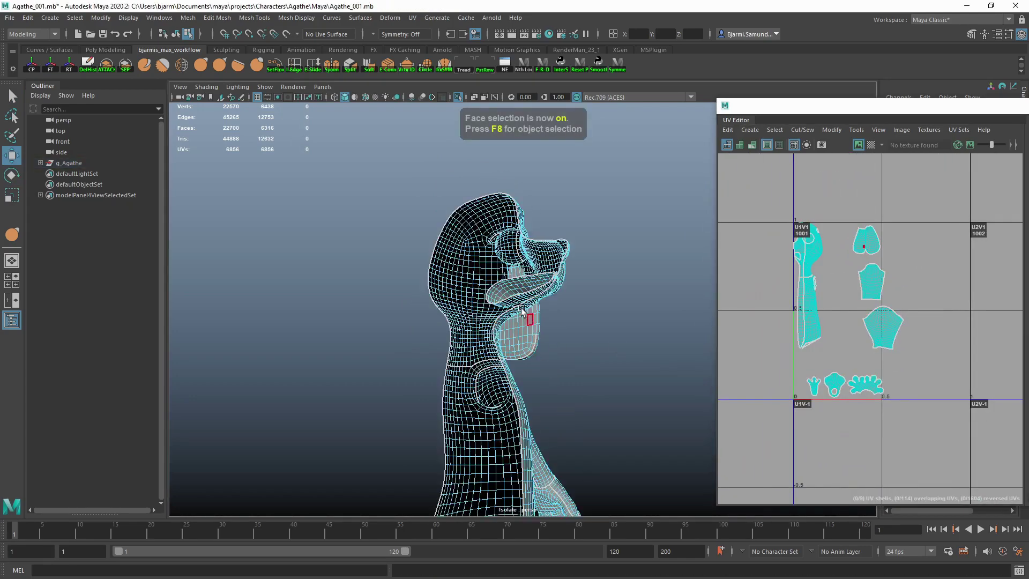
# - Select the UVs around Agathe's eye socket
pyautogui.scroll(-2, 524, 326)
pyautogui.scroll(4, 500, 329)
pyautogui.scroll(-3, 540, 378)
pyautogui.scroll(3, 539, 304)
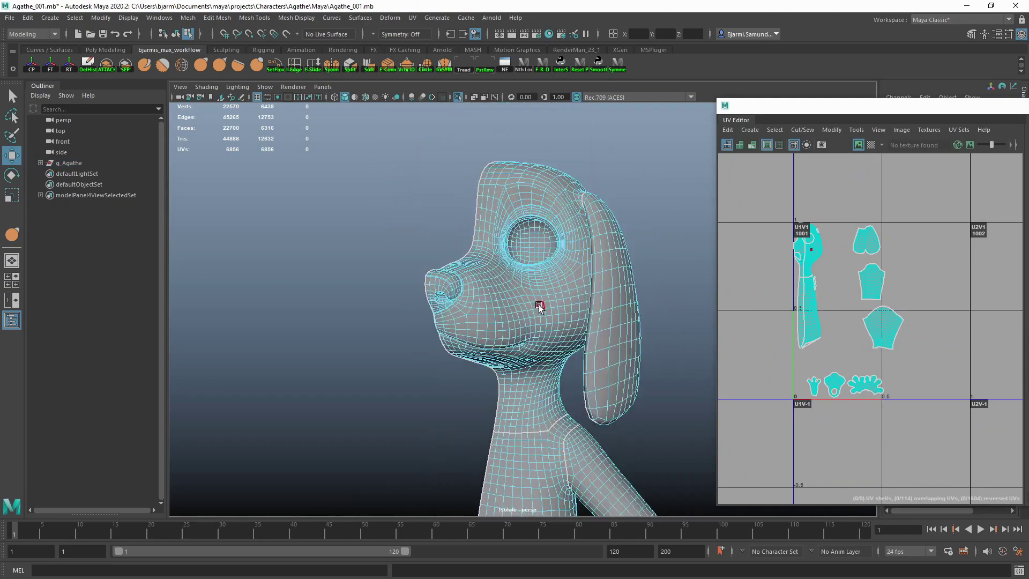
pyautogui.press('F12')
pyautogui.moveTo(798, 232); pyautogui.dragTo(809, 243)
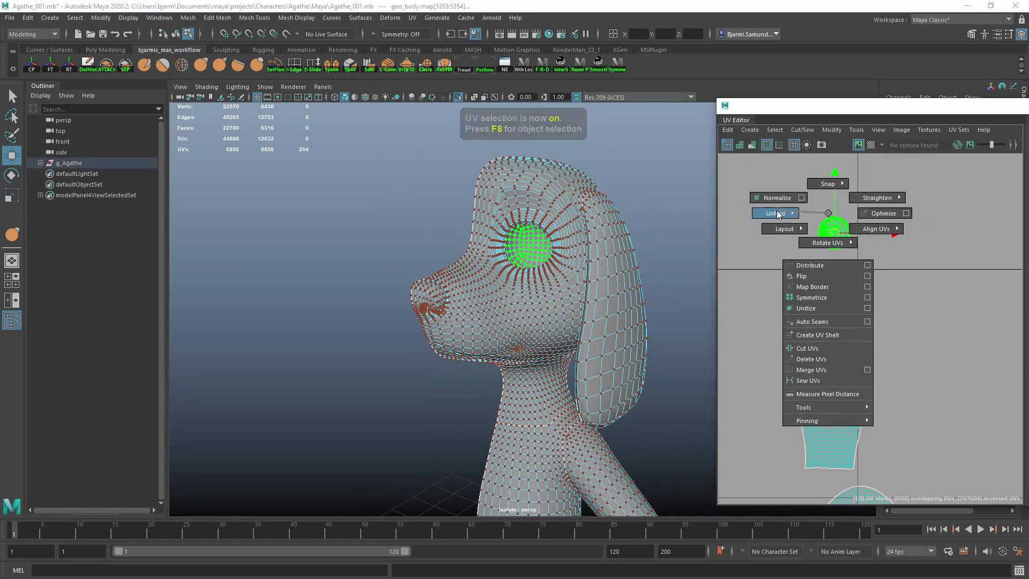
pyautogui.scroll(5, 825, 241)
pyautogui.scroll(5, 834, 245)
# - Cut the eye socket shell along a seam edge and unfold it into a flat arc
pyautogui.press('F10')
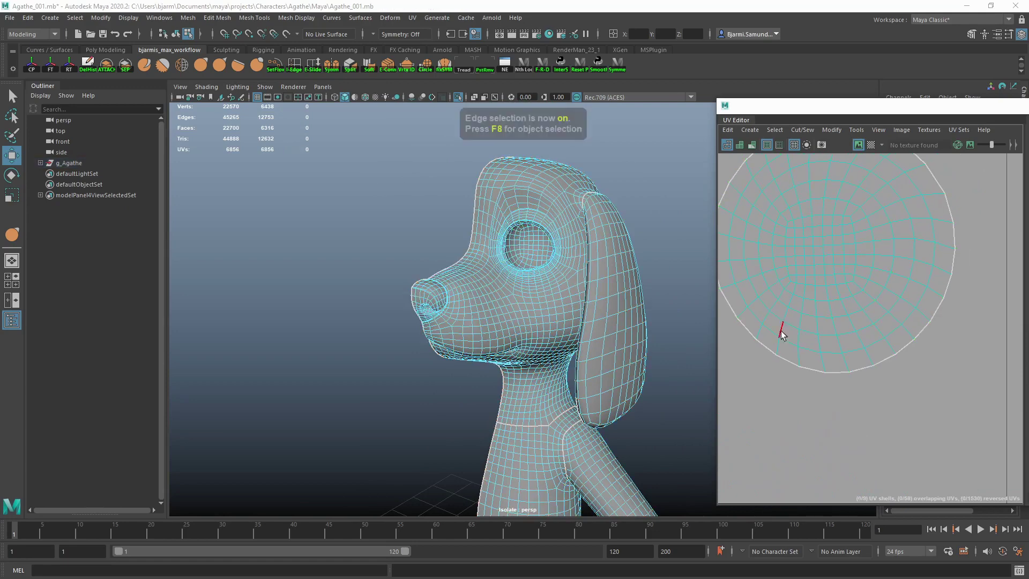
pyautogui.press('q')
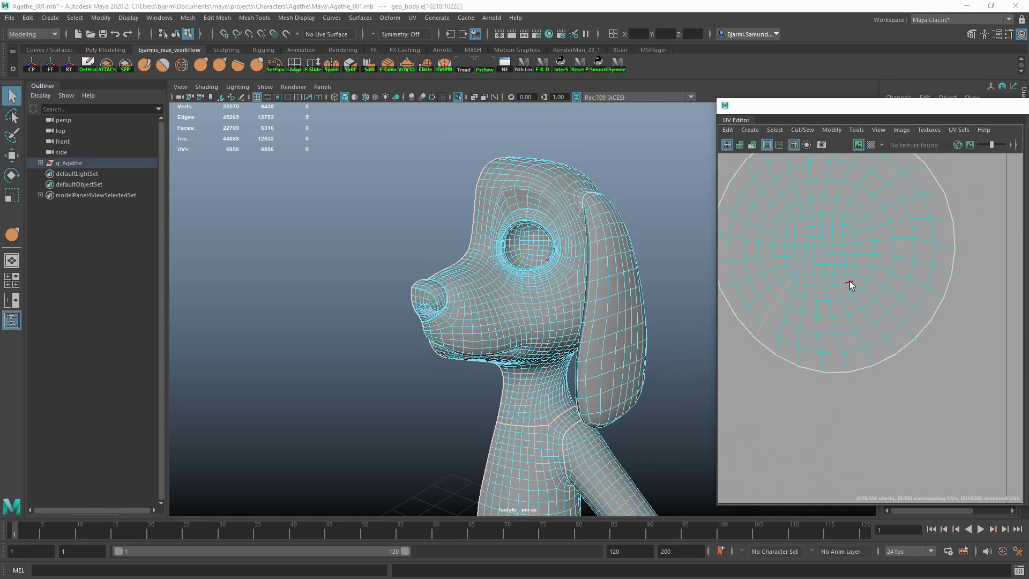
pyautogui.moveTo(792, 269)
pyautogui.mouseDown(button='right')
pyautogui.moveTo(827, 244)
pyautogui.moveTo(719, 244)
pyautogui.mouseUp(button='right')
pyautogui.press('e')
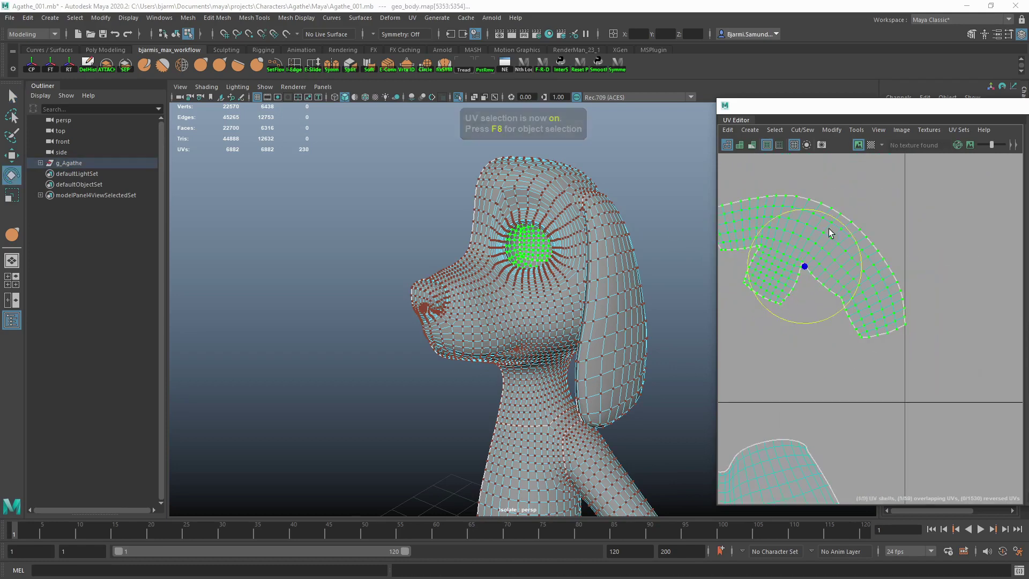
pyautogui.press('q')
pyautogui.scroll(-5, 818, 216)
# - Move the pentagon shell up and right, and the shell above it down and right
pyautogui.scroll(3, 834, 280)
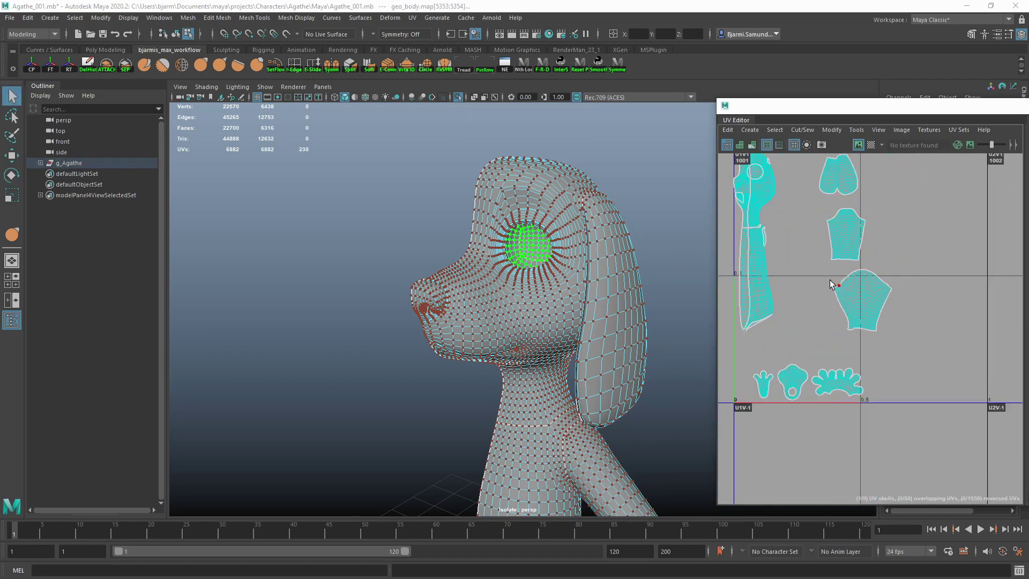
pyautogui.scroll(2, 825, 334)
pyautogui.scroll(-2, 825, 334)
pyautogui.scroll(-2, 857, 321)
pyautogui.scroll(1, 859, 317)
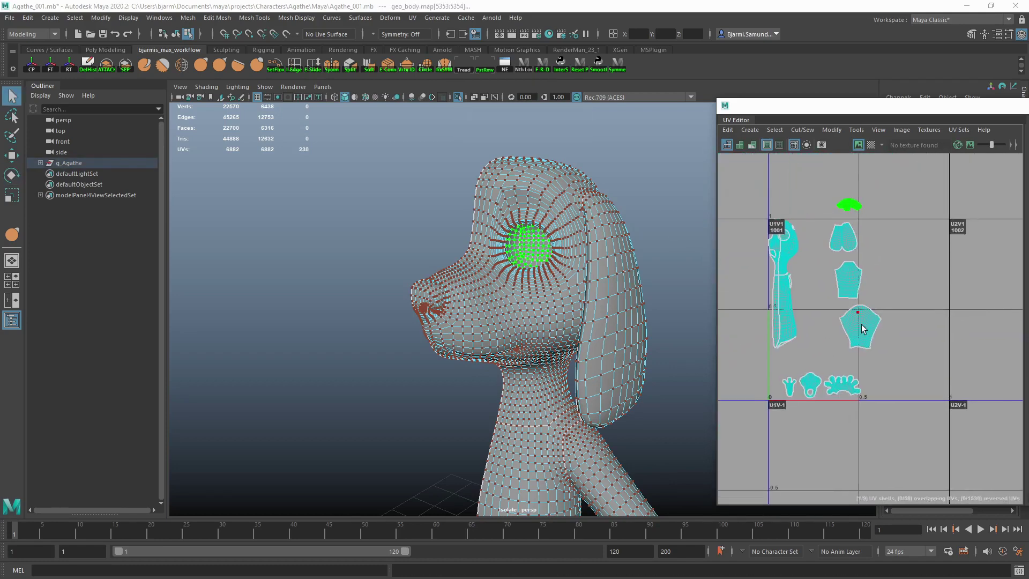
pyautogui.keyDown('alt'); pyautogui.moveTo(854, 316); pyautogui.dragTo(825, 290, button='middle'); pyautogui.keyUp('alt')
pyautogui.click(809, 352)
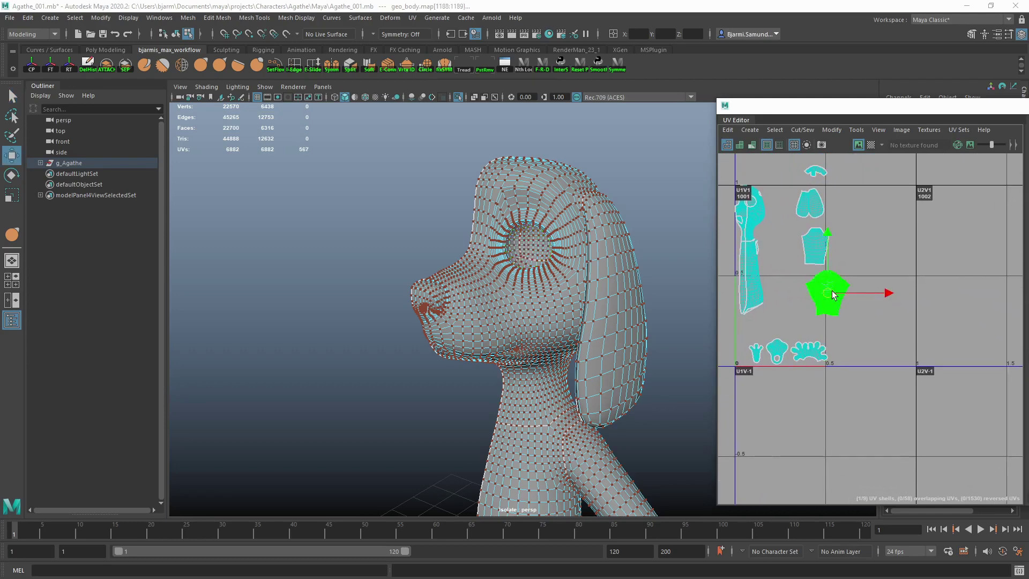
pyautogui.moveTo(834, 293); pyautogui.dragTo(891, 276)
pyautogui.click(815, 246)
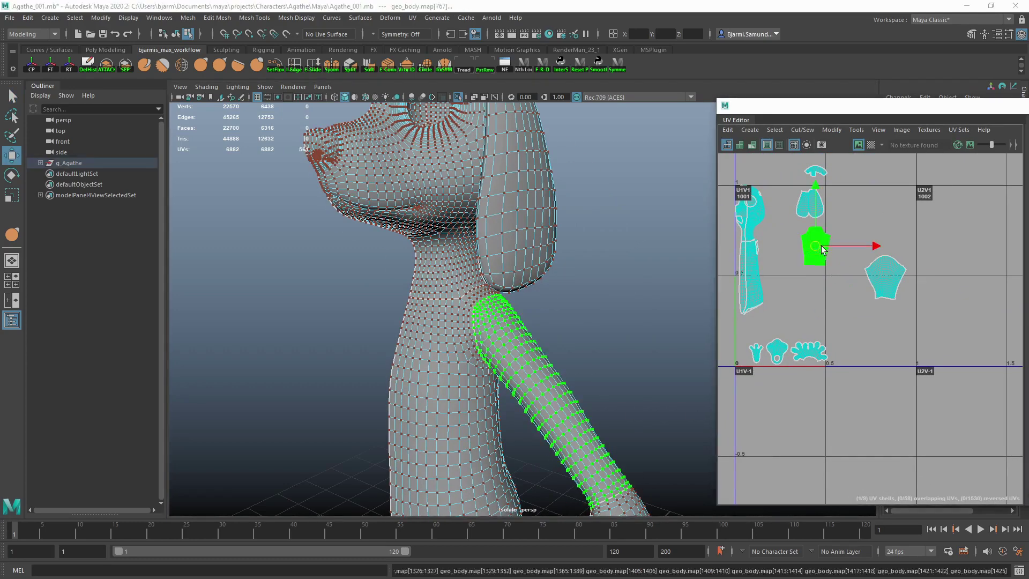
pyautogui.moveTo(814, 247); pyautogui.dragTo(892, 323)
# - Expand the UV Toolkit's Transform texel density settings, showing 48.9178 at map size 4096
pyautogui.scroll(-2, 893, 323)
pyautogui.scroll(2, 834, 315)
pyautogui.moveTo(900, 108)
pyautogui.mouseDown()
pyautogui.moveTo(533, 103)
pyautogui.moveTo(522, 93)
pyautogui.mouseUp()
pyautogui.click(665, 316)
pyautogui.scroll(-3, 666, 400)
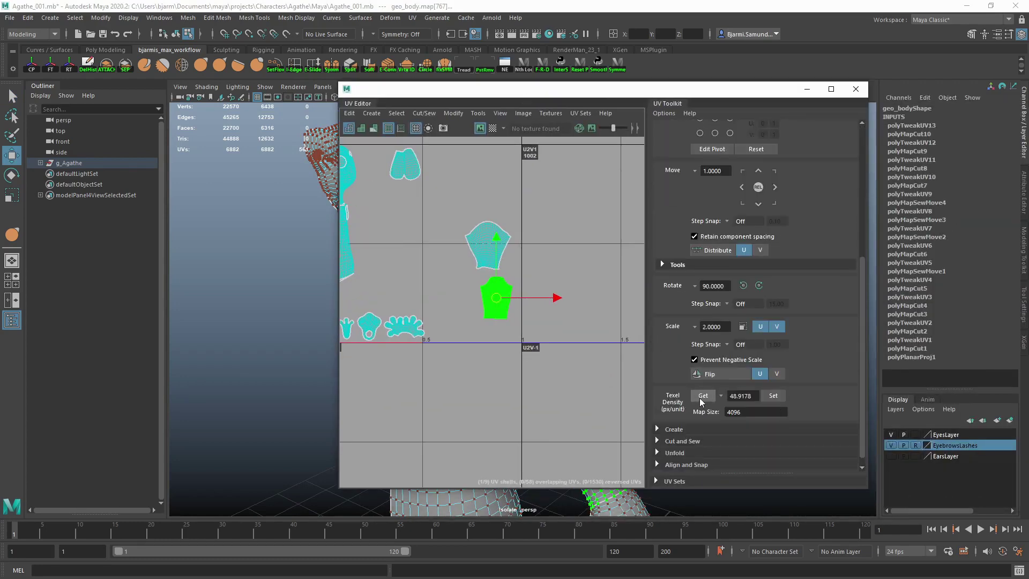
# - Get the shell's texel density and set 25.4839 on all UV shells
pyautogui.click(702, 396)
pyautogui.scroll(-2, 620, 263)
pyautogui.scroll(-1, 621, 263)
pyautogui.moveTo(405, 401); pyautogui.dragTo(621, 204)
pyautogui.click(770, 394)
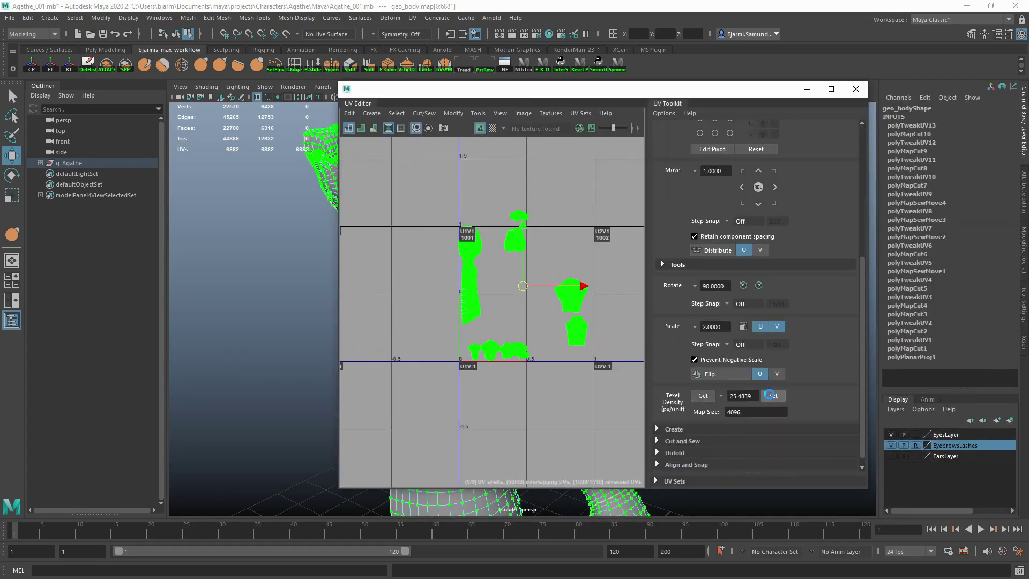
pyautogui.scroll(1, 551, 381)
# - Move the torso and pentagon shells up and left across the UDIM tiles
pyautogui.press('r')
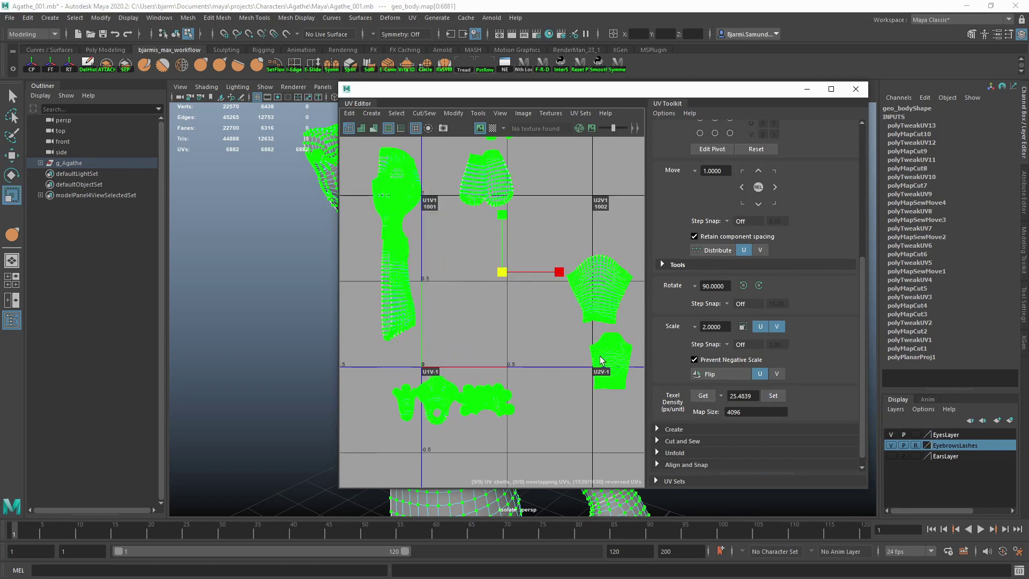
pyautogui.click(600, 360)
pyautogui.press('w')
pyautogui.moveTo(600, 360); pyautogui.dragTo(568, 330)
pyautogui.click(592, 279)
pyautogui.moveTo(592, 279); pyautogui.dragTo(555, 234)
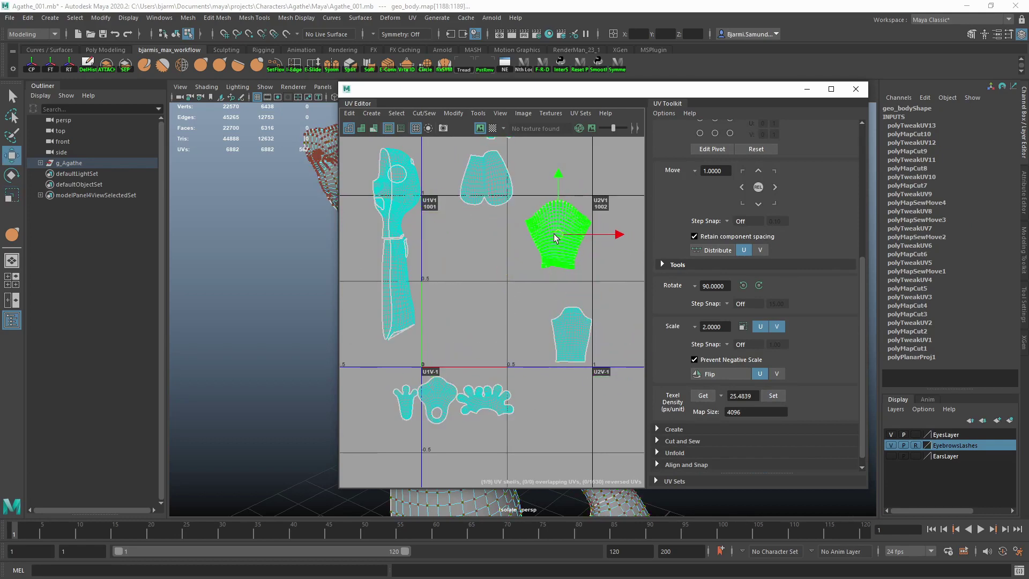
pyautogui.scroll(1, 512, 324)
pyautogui.press('q')
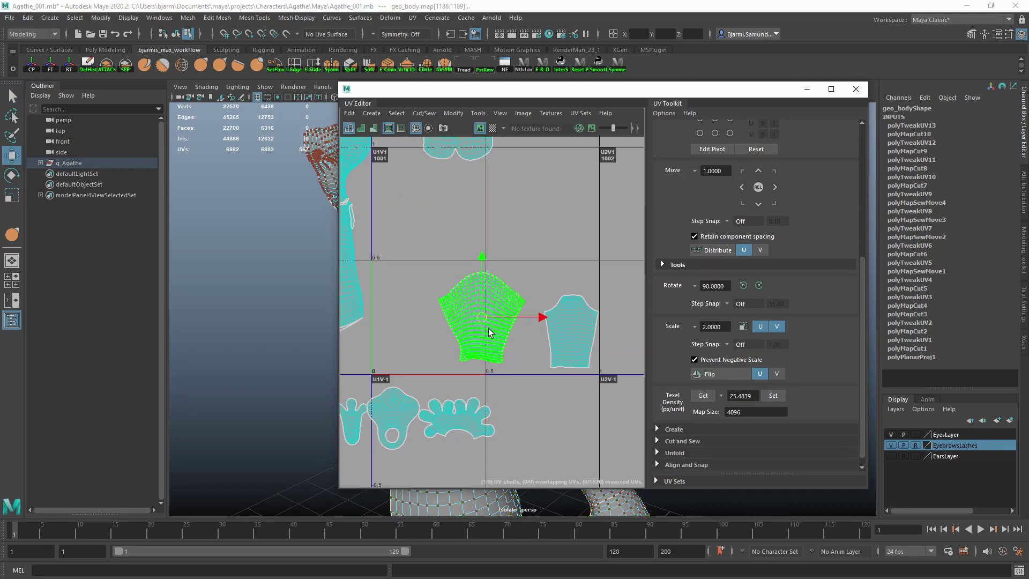
pyautogui.scroll(-2, 419, 327)
pyautogui.scroll(-1, 456, 316)
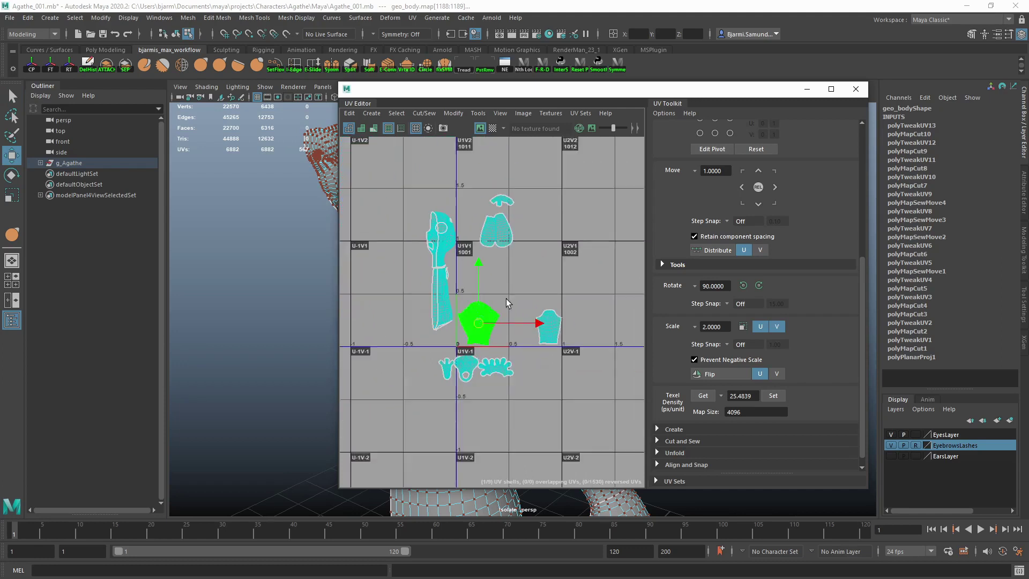
pyautogui.scroll(-1, 483, 308)
# - Reposition the pentagon shell to the upper right and the sleeve shell down and left
pyautogui.click(489, 307)
pyautogui.press('q')
pyautogui.keyDown('alt'); pyautogui.moveTo(507, 308); pyautogui.dragTo(487, 309, button='middle'); pyautogui.keyUp('alt')
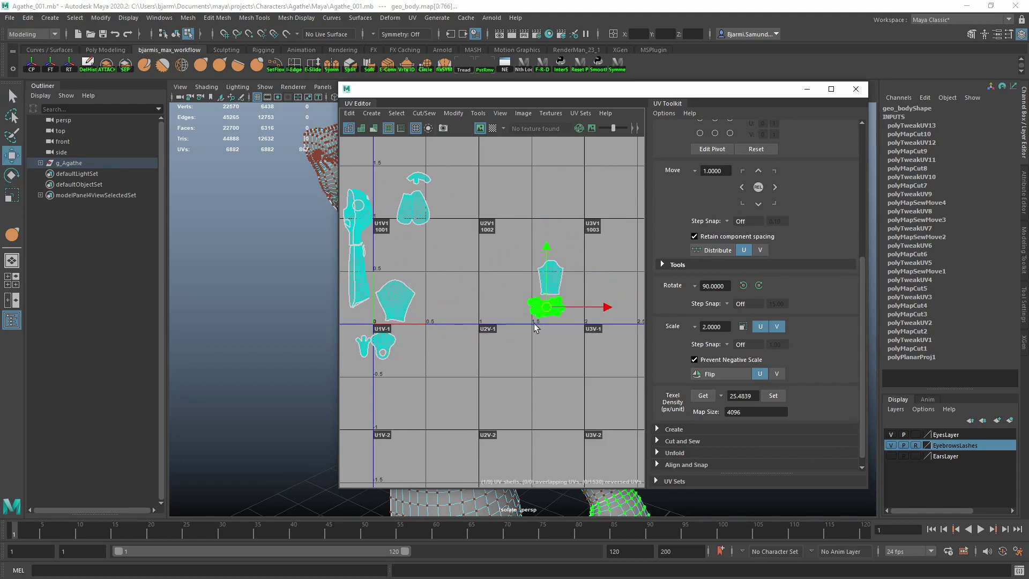
pyautogui.keyDown('alt'); pyautogui.moveTo(528, 321); pyautogui.dragTo(558, 349, button='middle'); pyautogui.keyUp('alt')
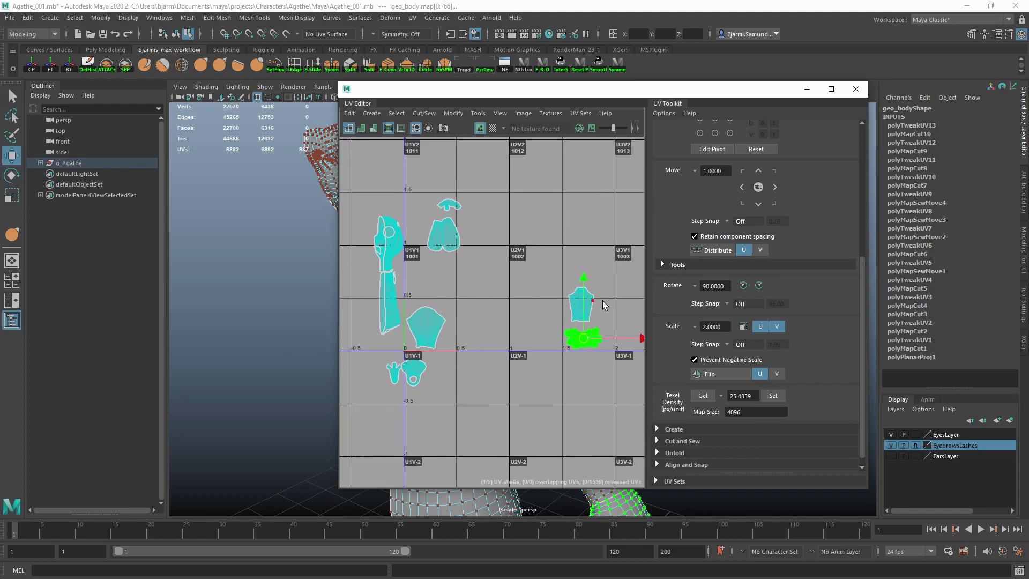
pyautogui.moveTo(431, 338); pyautogui.dragTo(592, 280)
pyautogui.scroll(5, 597, 275)
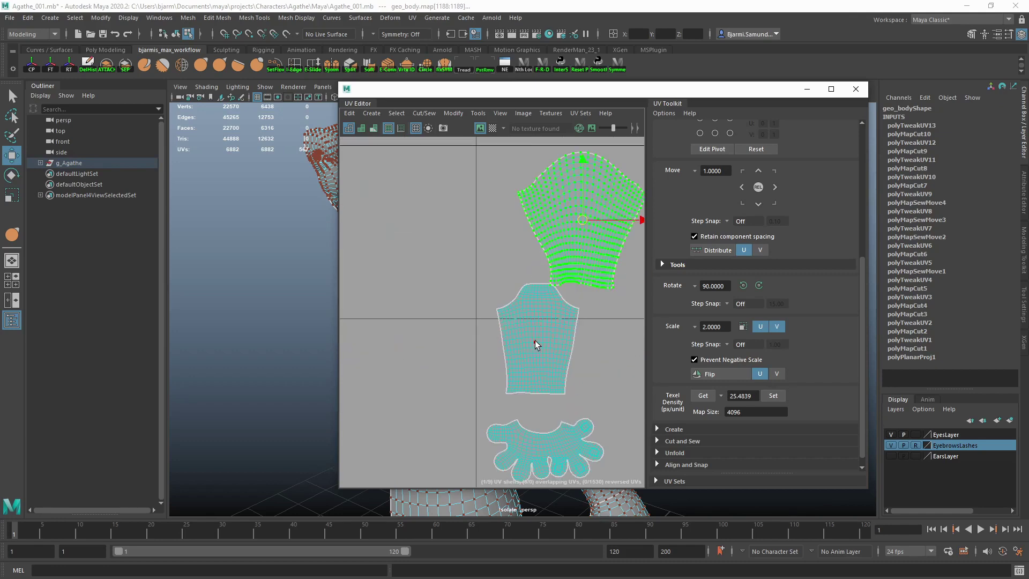
pyautogui.moveTo(536, 338); pyautogui.dragTo(520, 368)
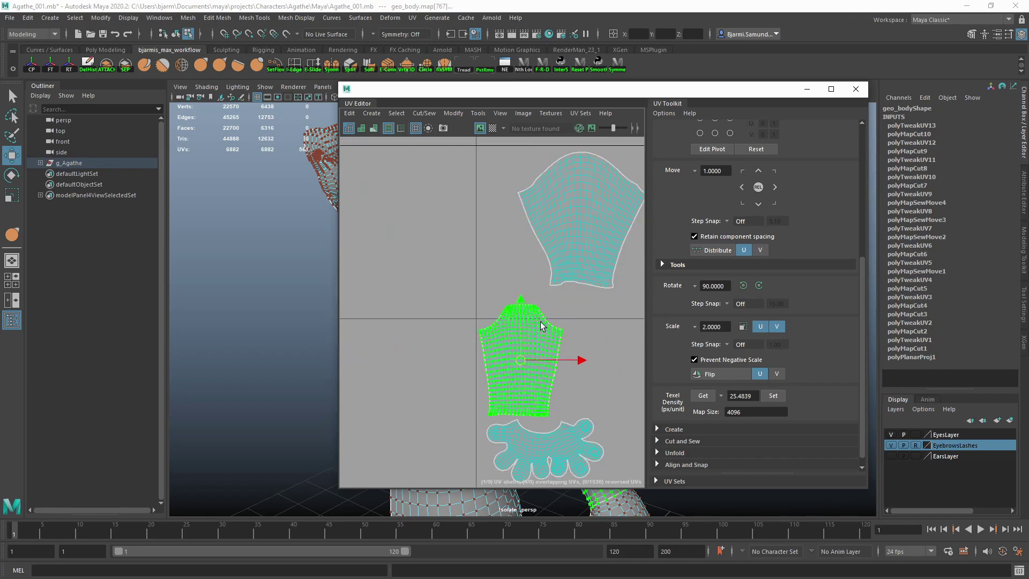
pyautogui.click(582, 220)
pyautogui.keyDown('alt'); pyautogui.moveTo(582, 220); pyautogui.dragTo(558, 255, button='middle'); pyautogui.keyUp('alt')
pyautogui.scroll(-4, 557, 268)
# - Move the head shell below the first tile and select the small hand shell
pyautogui.click(440, 340)
pyautogui.keyDown('alt'); pyautogui.moveTo(439, 340); pyautogui.dragTo(414, 363, button='middle'); pyautogui.keyUp('alt')
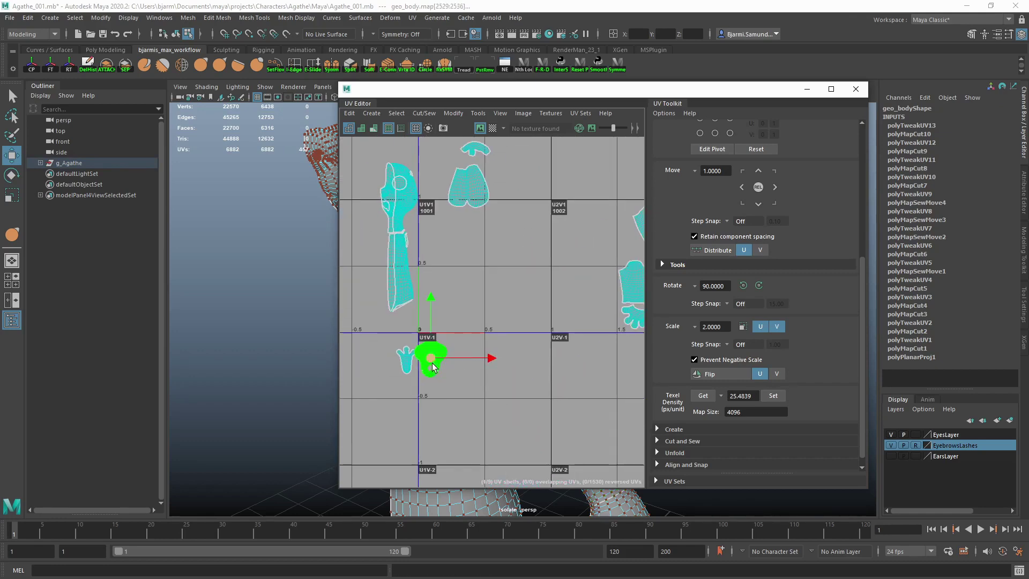
pyautogui.scroll(2, 472, 346)
pyautogui.scroll(1, 583, 326)
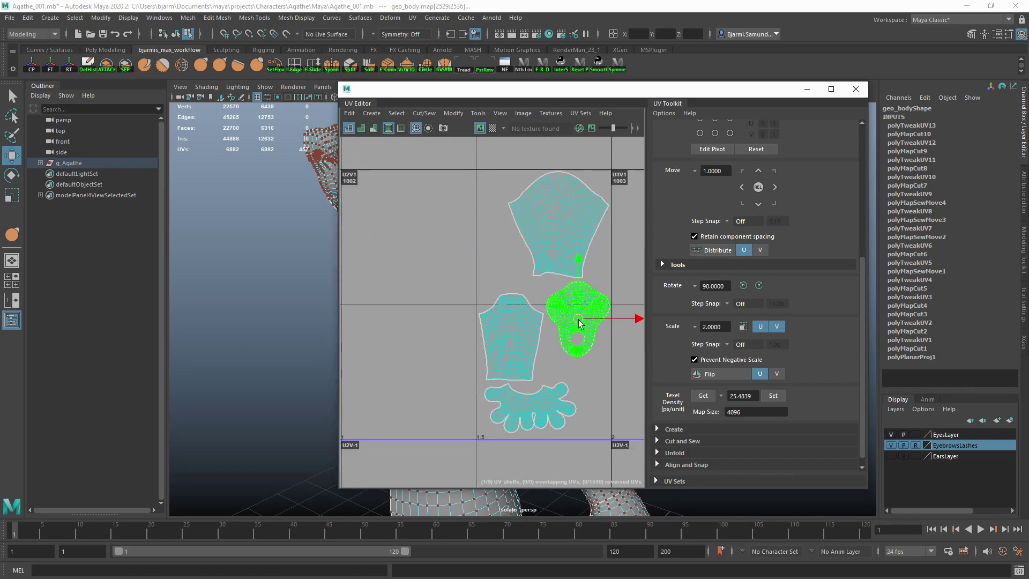
pyautogui.scroll(-2, 579, 322)
pyautogui.scroll(-1, 413, 355)
pyautogui.click(408, 358)
pyautogui.scroll(5, 562, 325)
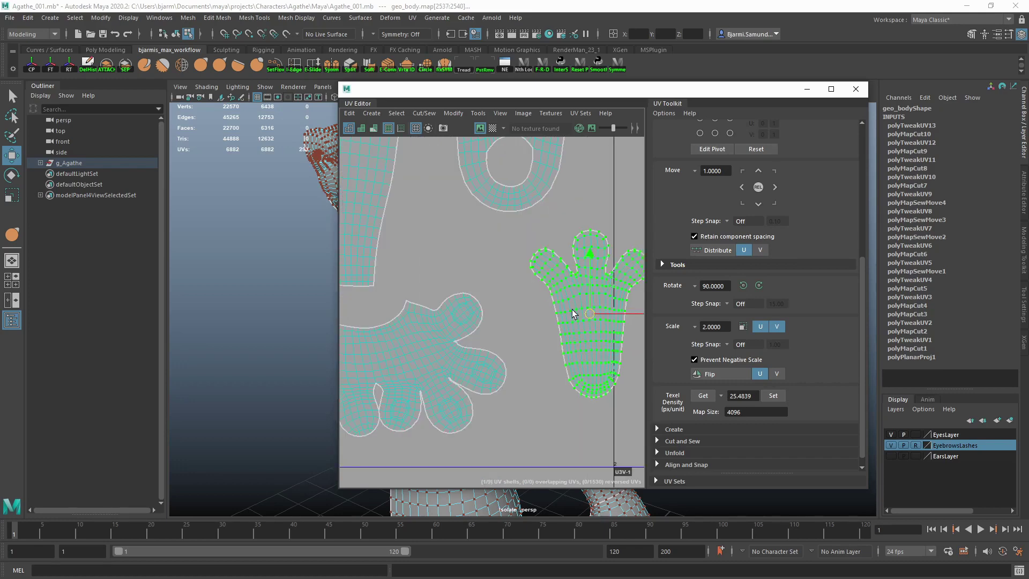
pyautogui.scroll(-2, 544, 294)
pyautogui.scroll(2, 505, 298)
# - Move the hand shell down and left beside the larger hand shell
pyautogui.click(501, 339)
pyautogui.moveTo(466, 355); pyautogui.dragTo(457, 366)
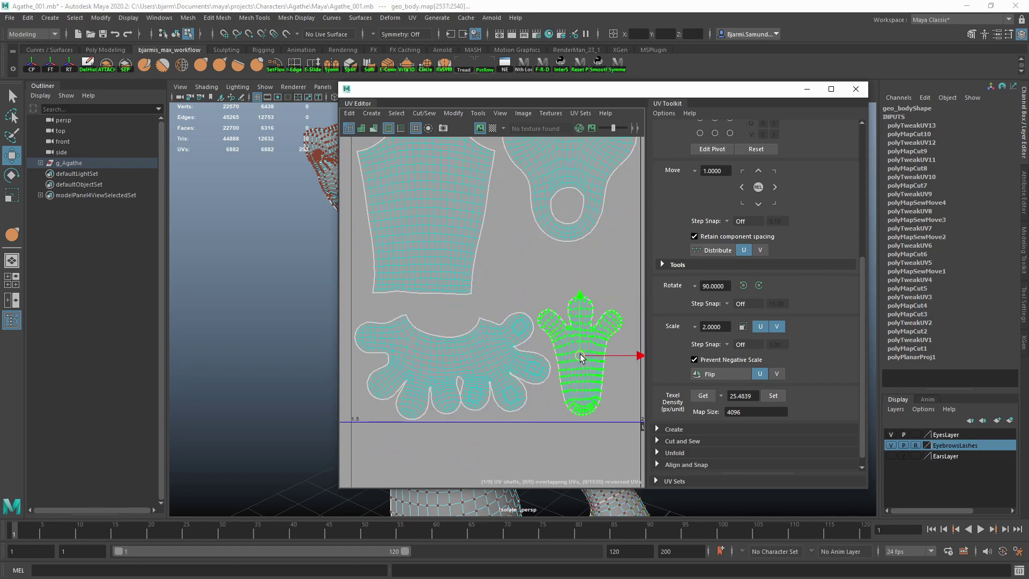
pyautogui.moveTo(425, 202); pyautogui.dragTo(421, 223)
pyautogui.click(532, 200)
pyautogui.scroll(-2, 542, 256)
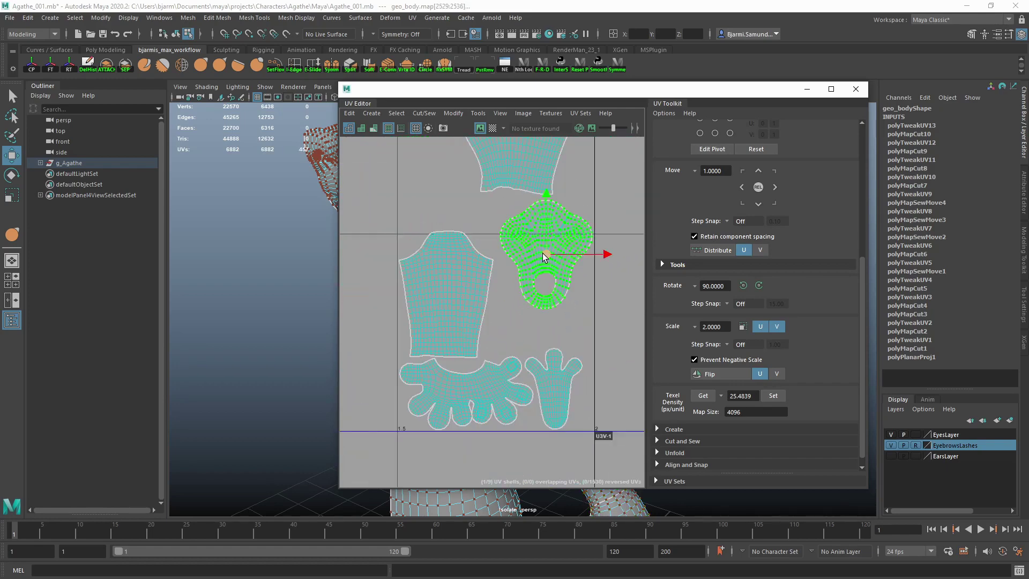
pyautogui.keyDown('alt'); pyautogui.moveTo(539, 298); pyautogui.dragTo(559, 380, button='middle'); pyautogui.keyUp('alt')
pyautogui.click(533, 211)
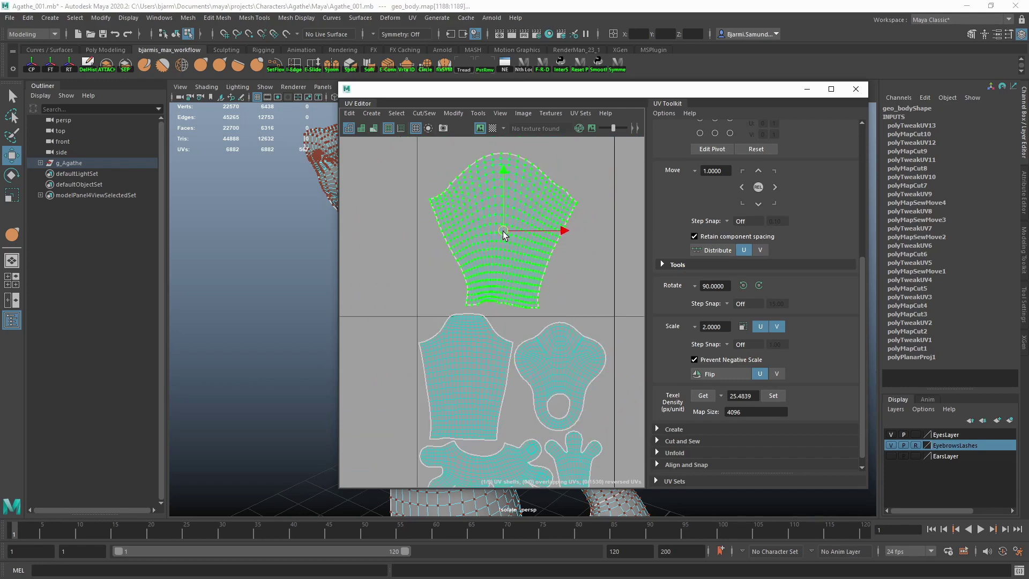
# - Select the five torso and limb shells with the pivot at their lower-left corner
pyautogui.moveTo(535, 89); pyautogui.dragTo(704, 85)
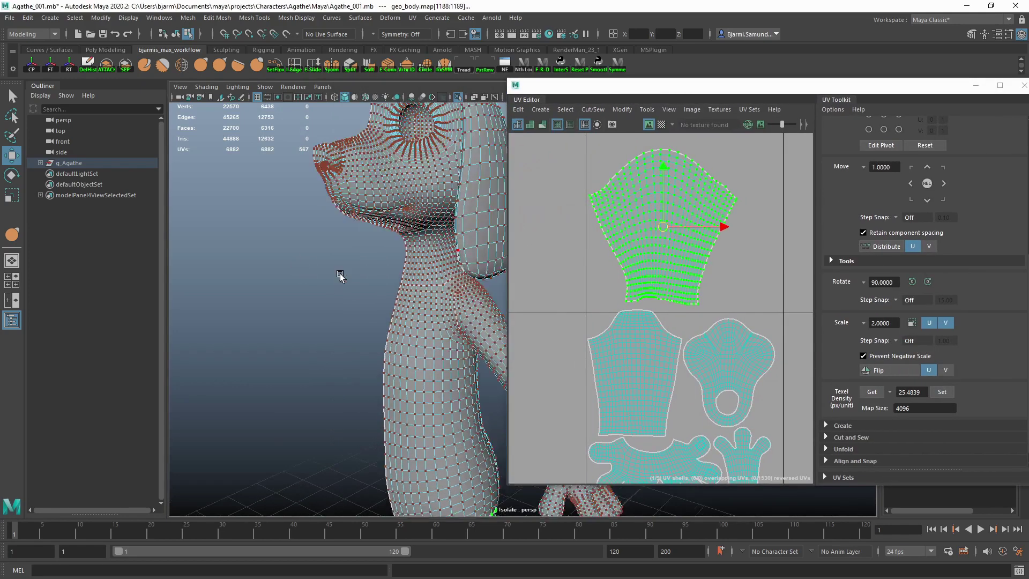
pyautogui.scroll(-3, 339, 275)
pyautogui.keyDown('alt'); pyautogui.moveTo(534, 242); pyautogui.dragTo(632, 284, button='middle'); pyautogui.keyUp('alt')
pyautogui.scroll(-2, 632, 283)
pyautogui.moveTo(561, 177); pyautogui.dragTo(644, 365)
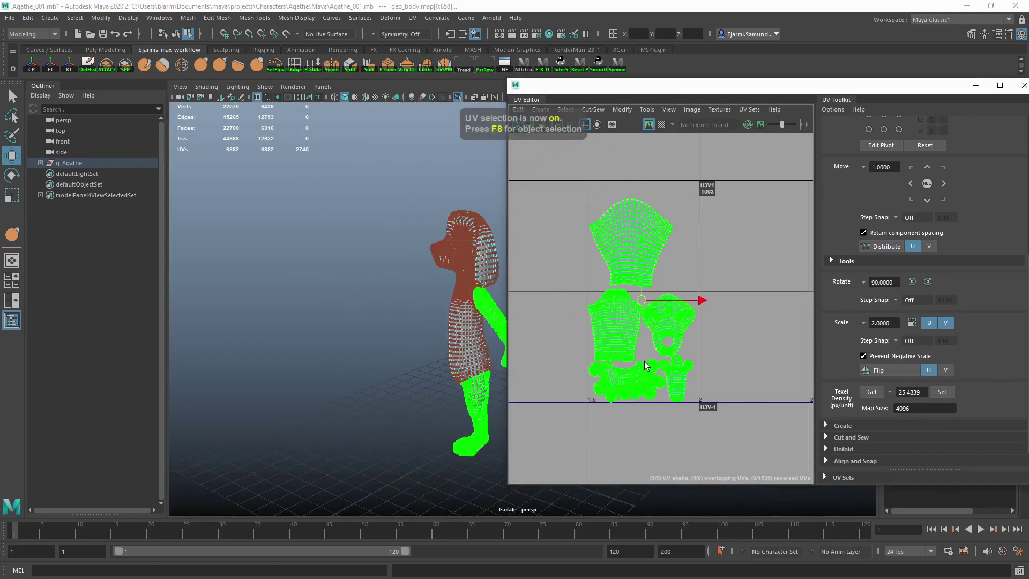
pyautogui.click(588, 402)
pyautogui.press('r')
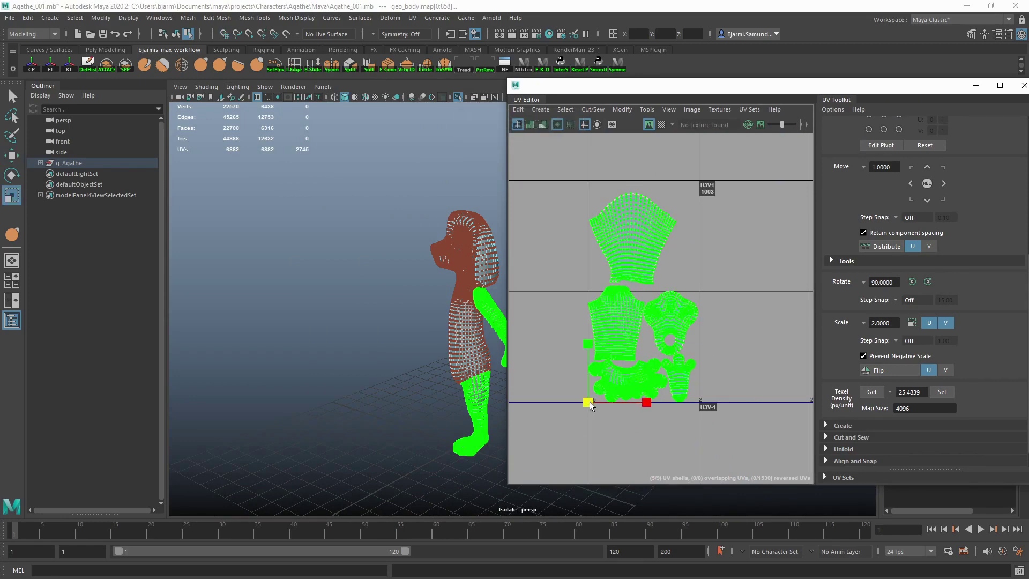
pyautogui.scroll(3, 664, 299)
pyautogui.keyDown('alt'); pyautogui.moveTo(664, 299); pyautogui.dragTo(625, 292, button='middle'); pyautogui.keyUp('alt')
pyautogui.scroll(-3, 625, 295)
pyautogui.scroll(2, 646, 365)
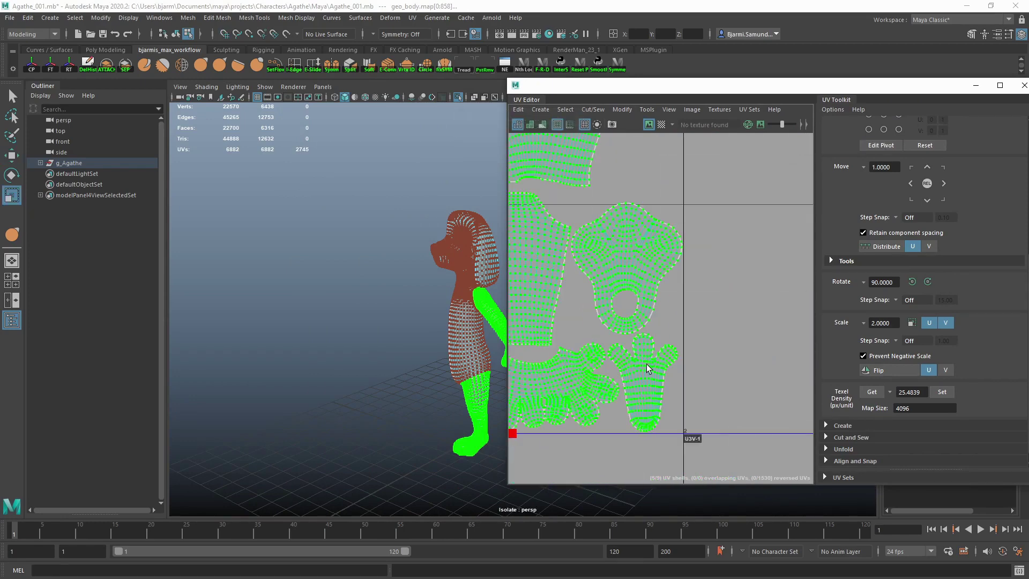
pyautogui.scroll(-1, 646, 365)
# - Frame the body in the viewport and reposition the ear shell within the tiles
pyautogui.click(730, 301)
pyautogui.scroll(-3, 730, 301)
pyautogui.scroll(2, 657, 291)
pyautogui.scroll(-1, 578, 230)
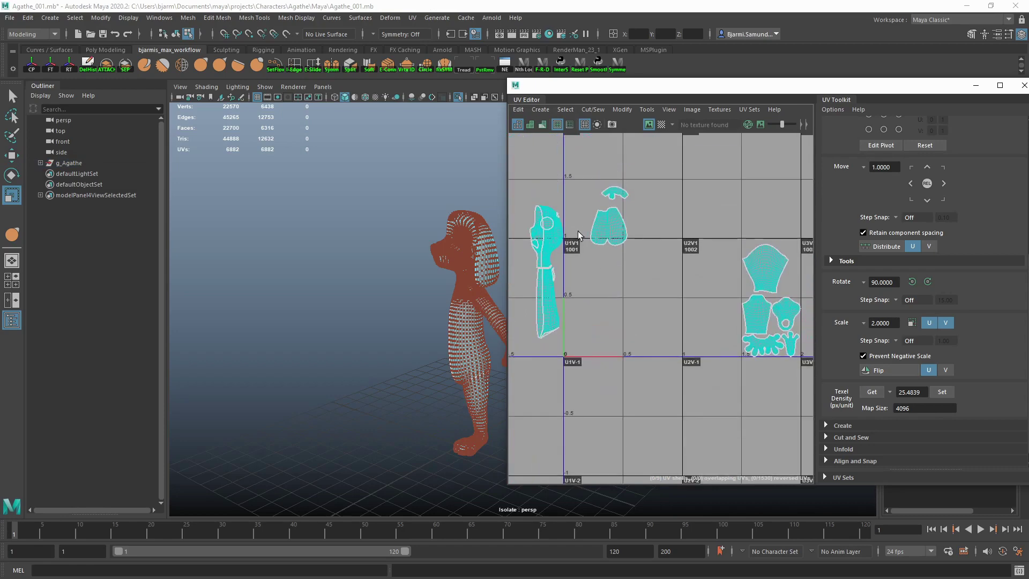
pyautogui.keyDown('alt'); pyautogui.moveTo(577, 230); pyautogui.dragTo(635, 235, button='middle'); pyautogui.keyUp('alt')
pyautogui.press('F8')
pyautogui.press('f')
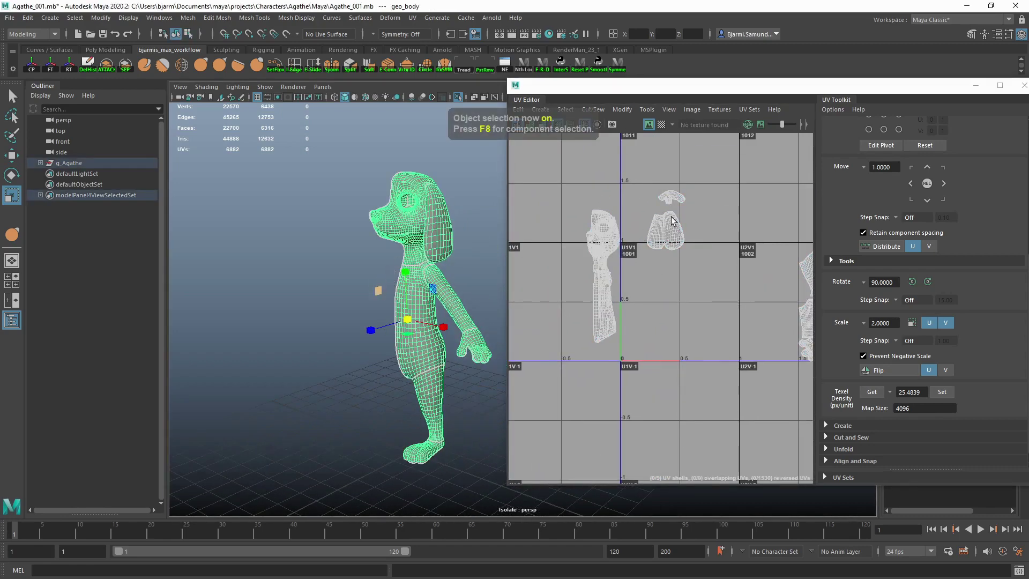
pyautogui.press('F8')
pyautogui.press('w')
pyautogui.click(666, 229)
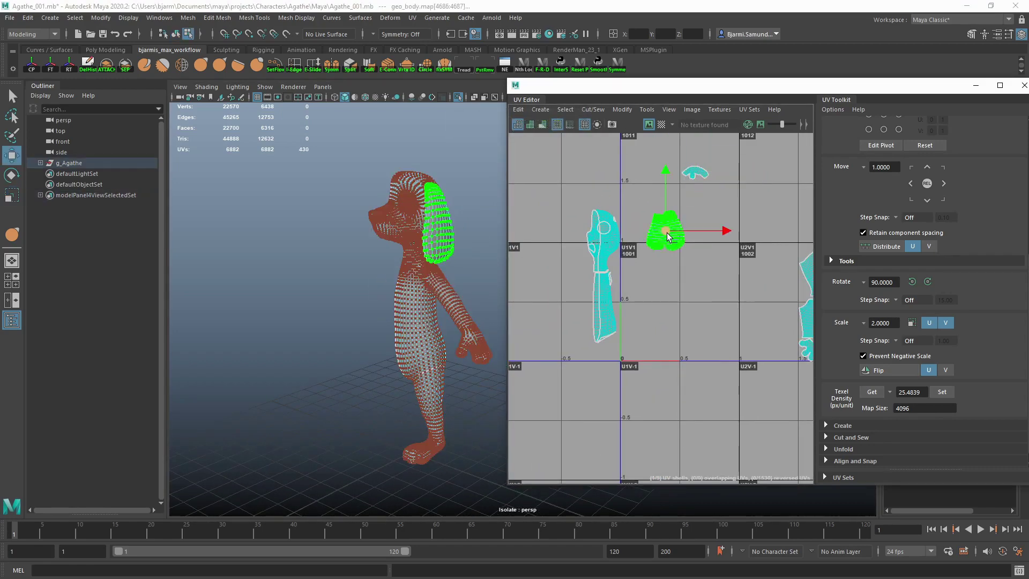
pyautogui.moveTo(666, 230); pyautogui.dragTo(716, 205)
pyautogui.keyDown('alt'); pyautogui.moveTo(750, 254); pyautogui.dragTo(632, 257, button='middle'); pyautogui.keyUp('alt')
# - Set all body UVs to texel density 41.8446 (map 4096) and move the ear shell into tile 1003
pyautogui.click(703, 268)
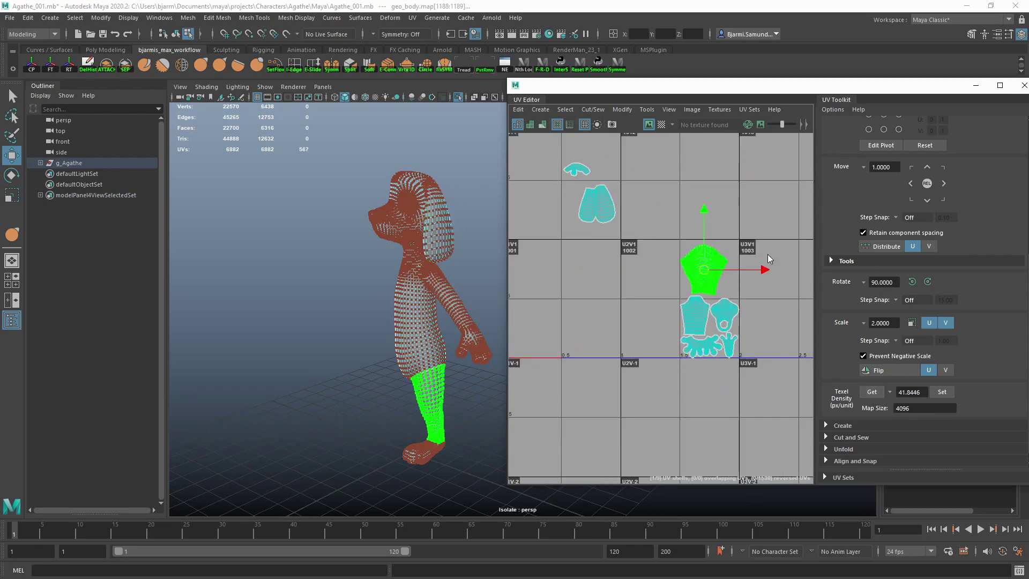
pyautogui.keyDown('shift'); pyautogui.moveTo(771, 292); pyautogui.dragTo(644, 380); pyautogui.keyUp('shift')
pyautogui.scroll(-4, 644, 380)
pyautogui.keyDown('shift'); pyautogui.moveTo(568, 252); pyautogui.dragTo(761, 369); pyautogui.keyUp('shift')
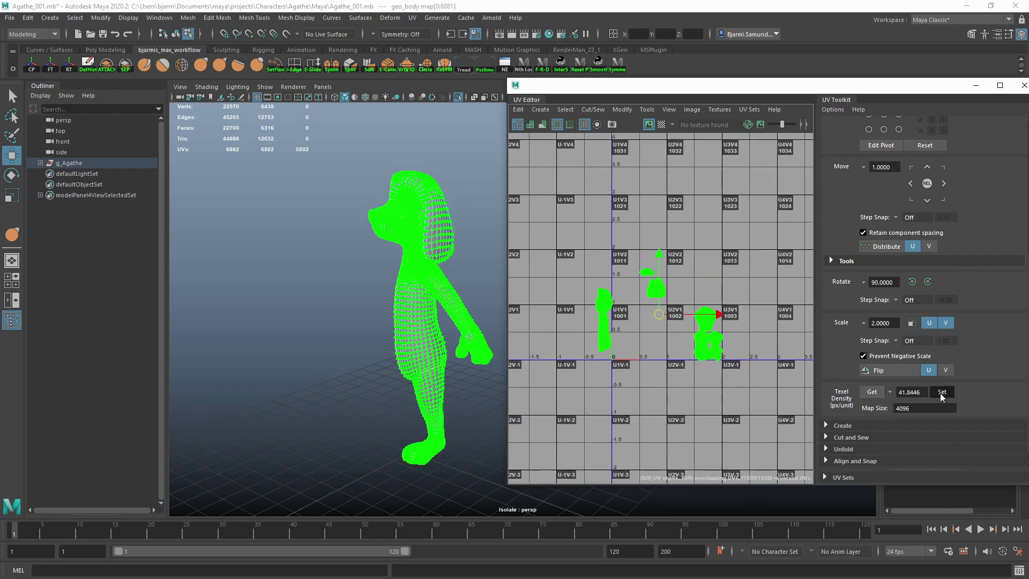
pyautogui.click(651, 377)
pyautogui.scroll(2, 632, 330)
pyautogui.scroll(3, 626, 198)
pyautogui.click(620, 204)
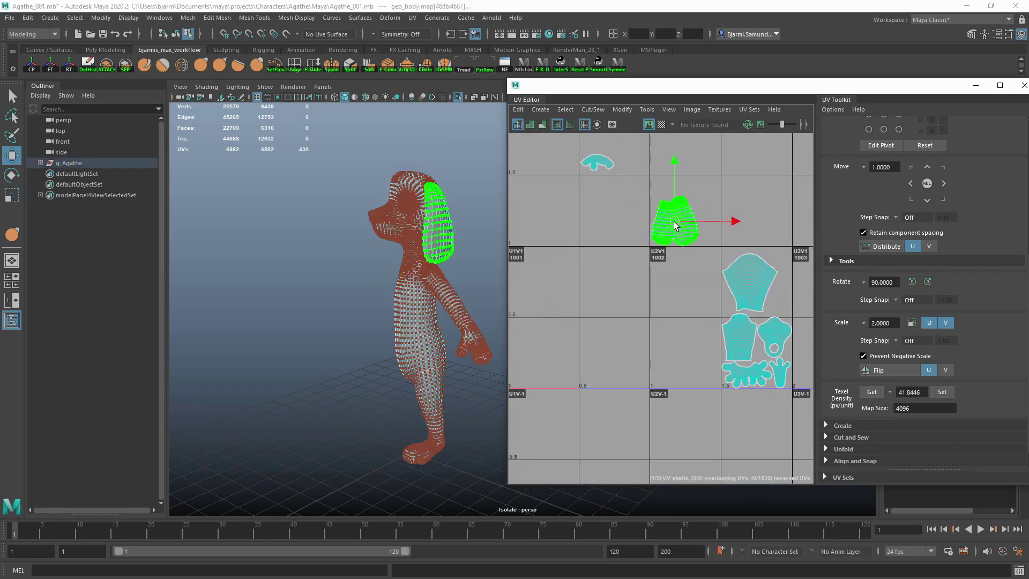
pyautogui.moveTo(673, 220); pyautogui.dragTo(752, 218)
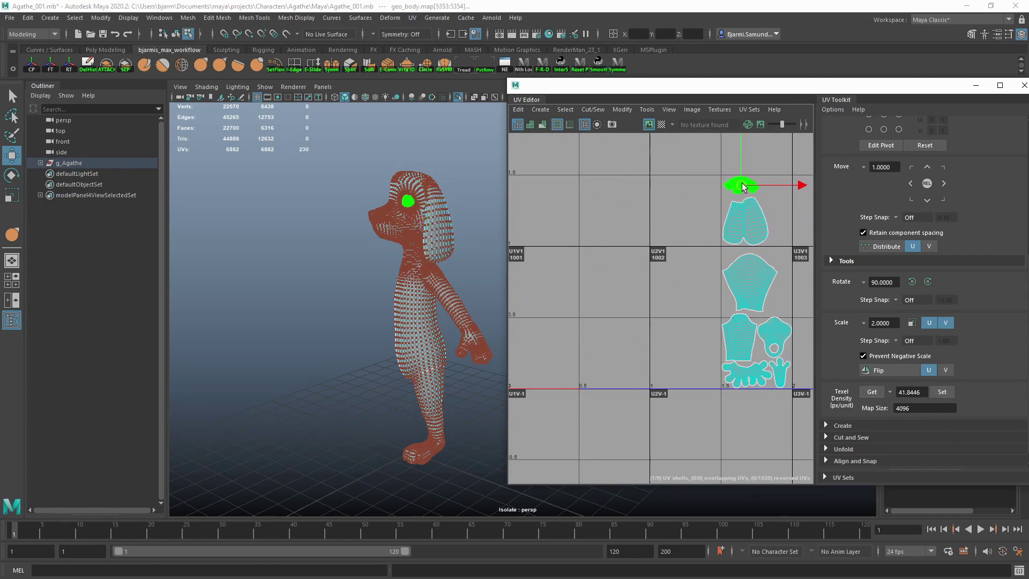
# - Close the UV Editor and mirror the body across World X, merging borders at threshold 0.002
pyautogui.press('F8')
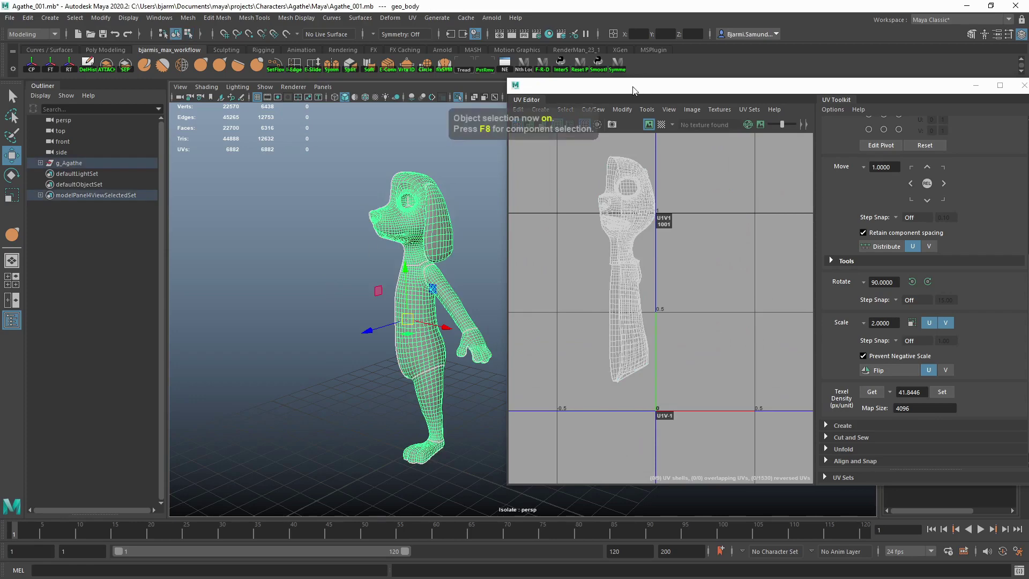
pyautogui.hotkey('alt', 'F4')
pyautogui.scroll(3, 600, 258)
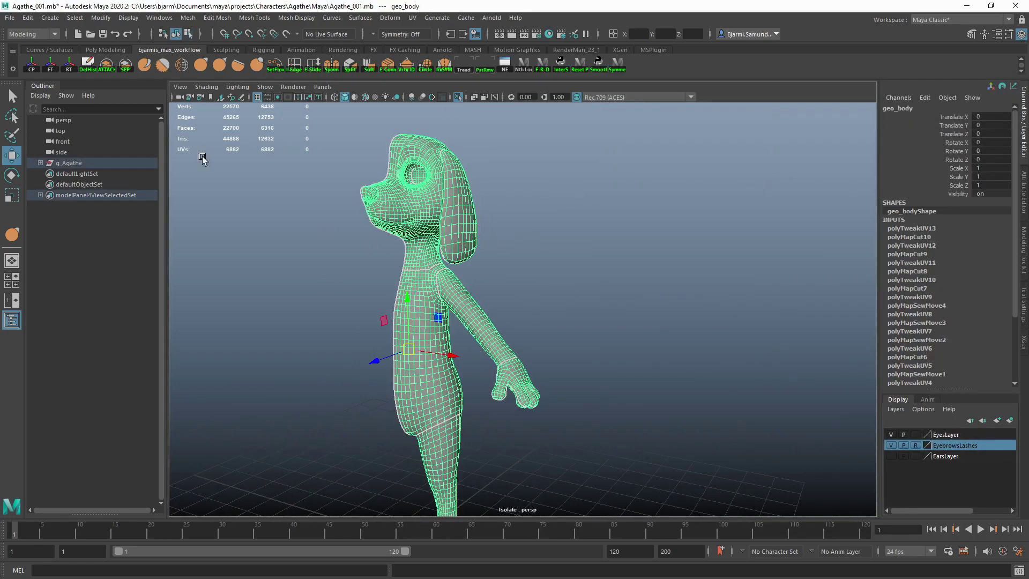
pyautogui.scroll(-3, 308, 259)
pyautogui.keyDown('alt'); pyautogui.moveTo(365, 244); pyautogui.dragTo(386, 235); pyautogui.keyUp('alt')
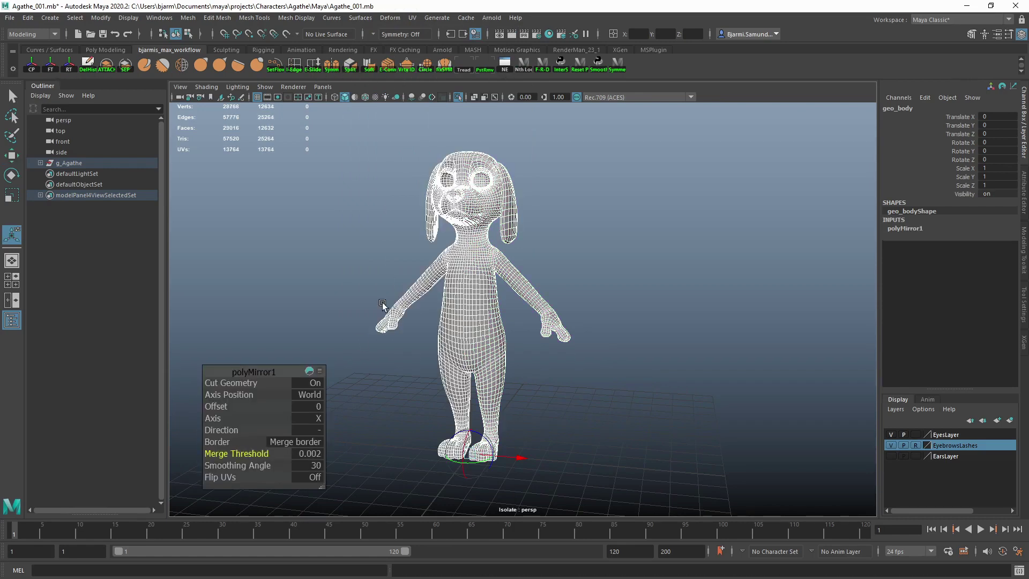
pyautogui.press('w')
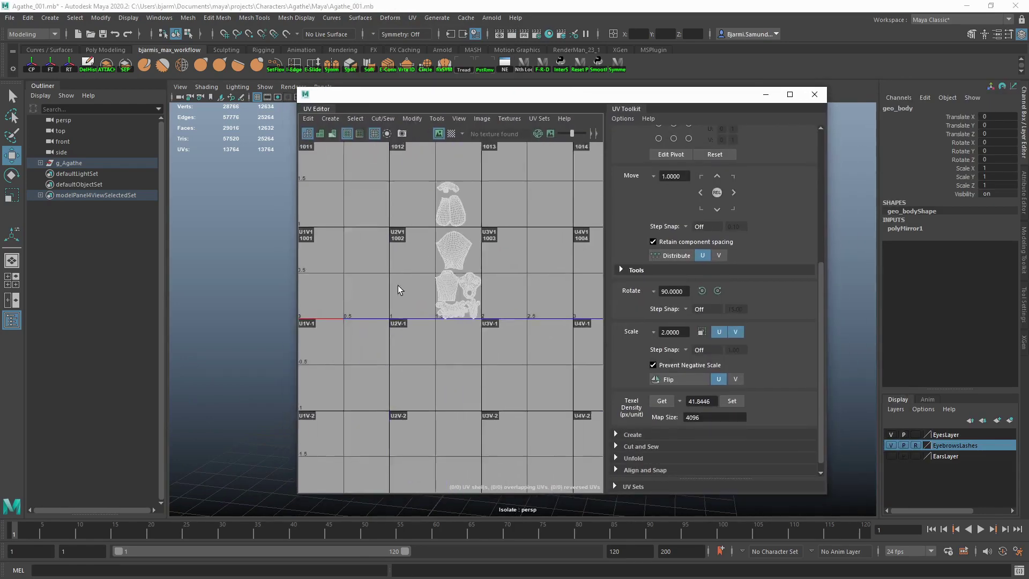
# - In wireframe, select the mirrored leg, arm and hand UVs
pyautogui.moveTo(578, 363); pyautogui.dragTo(459, 204)
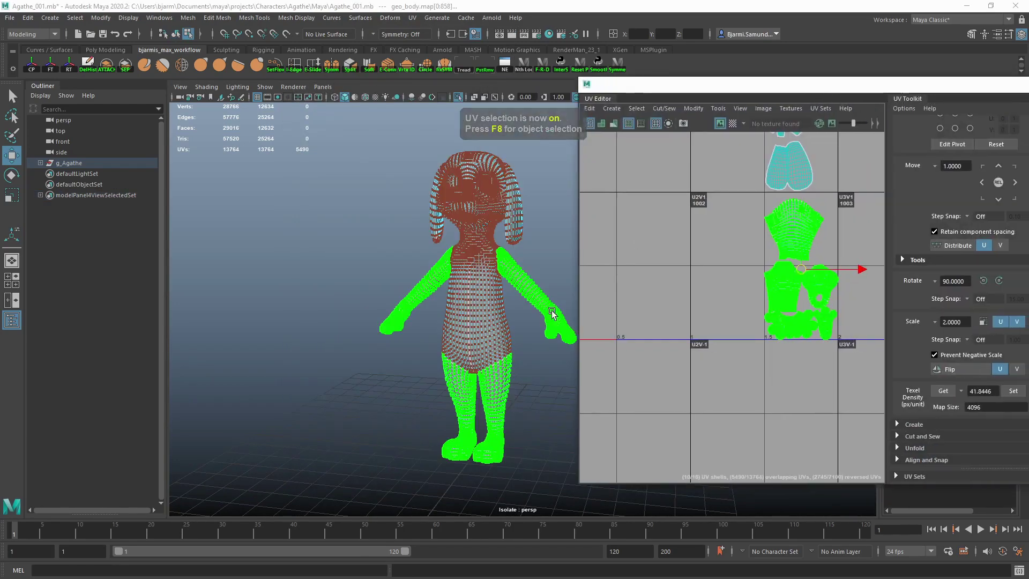
pyautogui.scroll(3, 458, 322)
pyautogui.moveTo(490, 415); pyautogui.dragTo(442, 303)
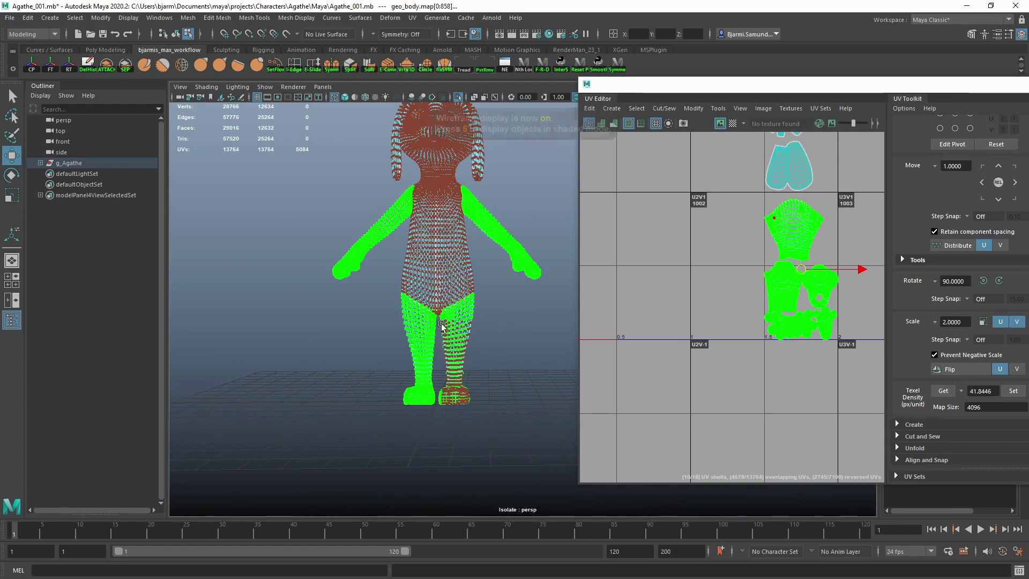
pyautogui.press('4')
pyautogui.scroll(2, 375, 268)
pyautogui.keyDown('ctrl'); pyautogui.moveTo(552, 160); pyautogui.dragTo(323, 231); pyautogui.keyUp('ctrl')
pyautogui.keyDown('shift'); pyautogui.click(323, 230); pyautogui.keyUp('shift')
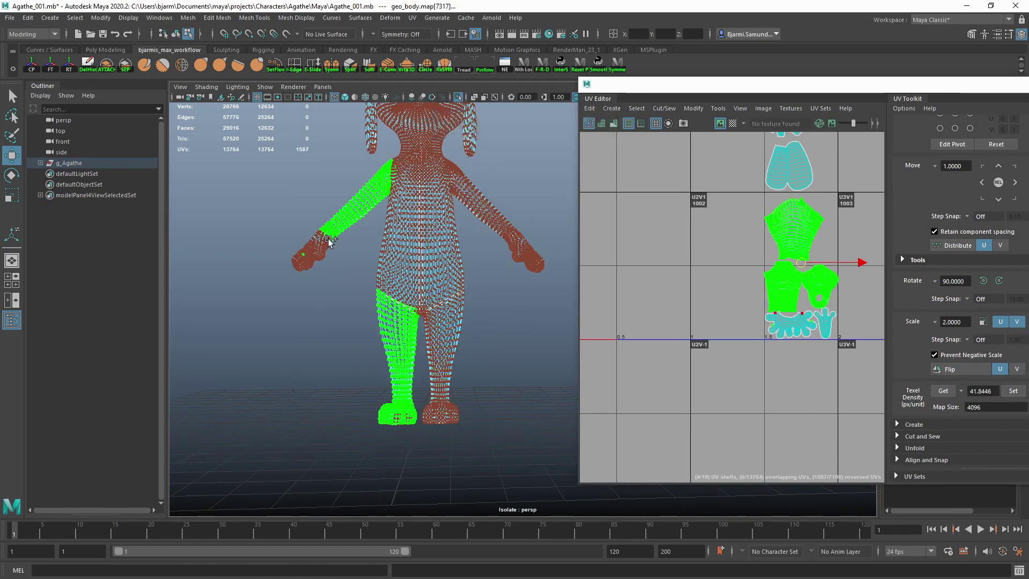
pyautogui.keyDown('shift'); pyautogui.click(319, 252); pyautogui.keyUp('shift')
pyautogui.keyDown('alt'); pyautogui.moveTo(321, 257); pyautogui.dragTo(345, 316, button='middle'); pyautogui.keyUp('alt')
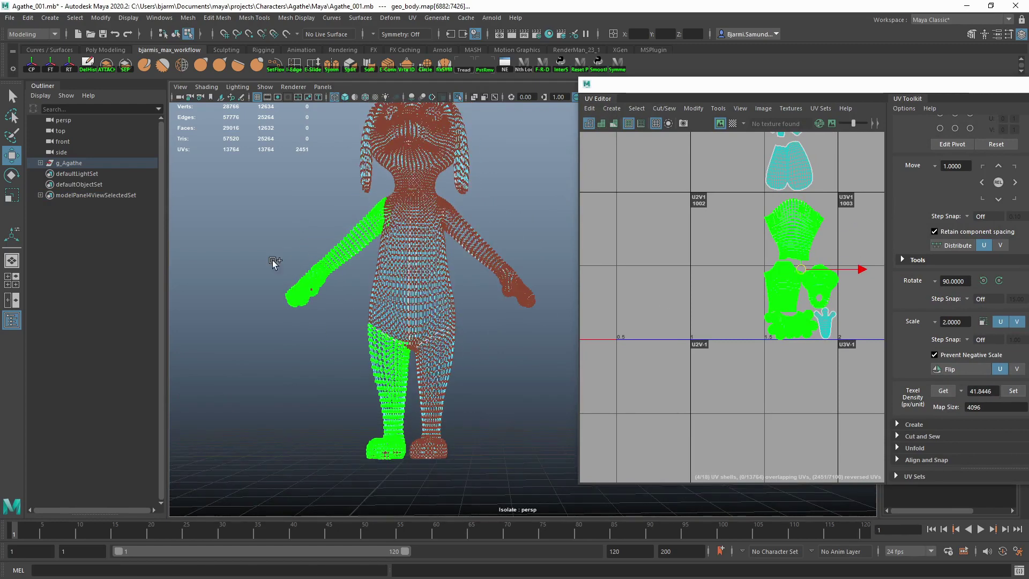
# - Flip the selected mirrored UV shells and select the ear shell
pyautogui.keyDown('alt'); pyautogui.moveTo(324, 389); pyautogui.dragTo(354, 407); pyautogui.keyUp('alt')
pyautogui.keyDown('alt'); pyautogui.moveTo(752, 270); pyautogui.dragTo(732, 275, button='middle'); pyautogui.keyUp('alt')
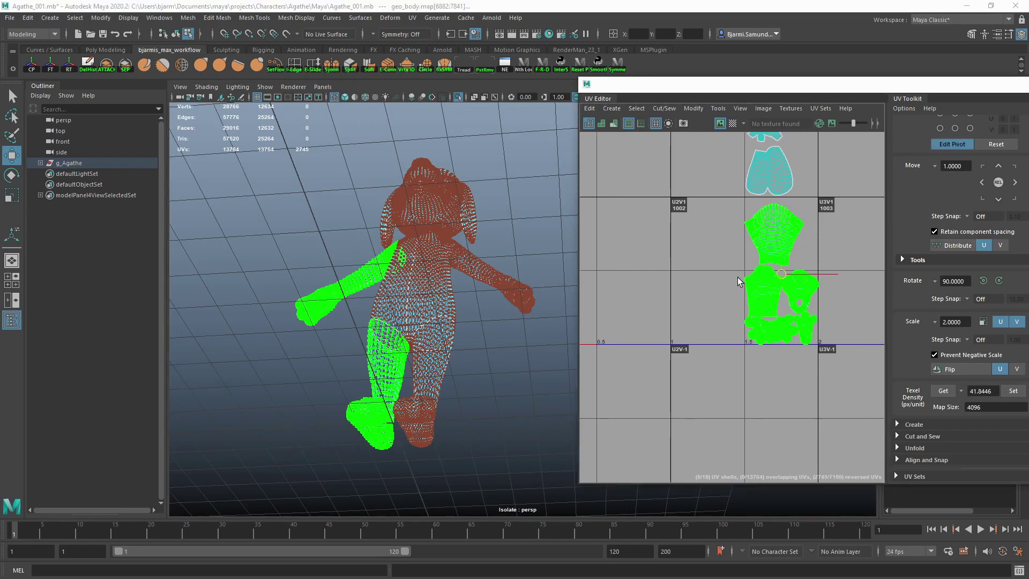
pyautogui.keyDown('shift'); pyautogui.rightClick(766, 238); pyautogui.keyUp('shift')
pyautogui.click(745, 301)
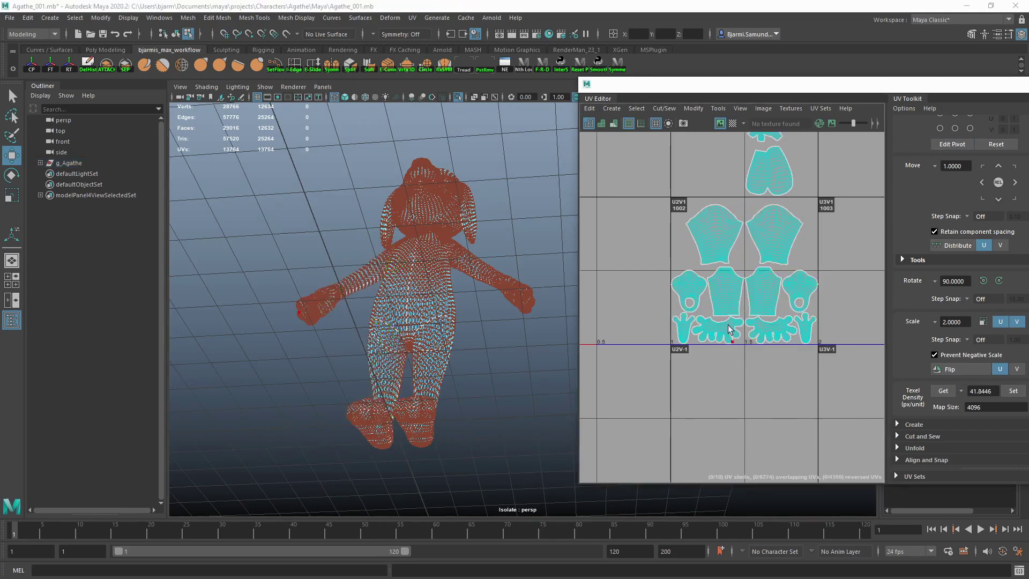
pyautogui.keyDown('alt'); pyautogui.moveTo(698, 197); pyautogui.dragTo(705, 279, button='middle'); pyautogui.keyUp('alt')
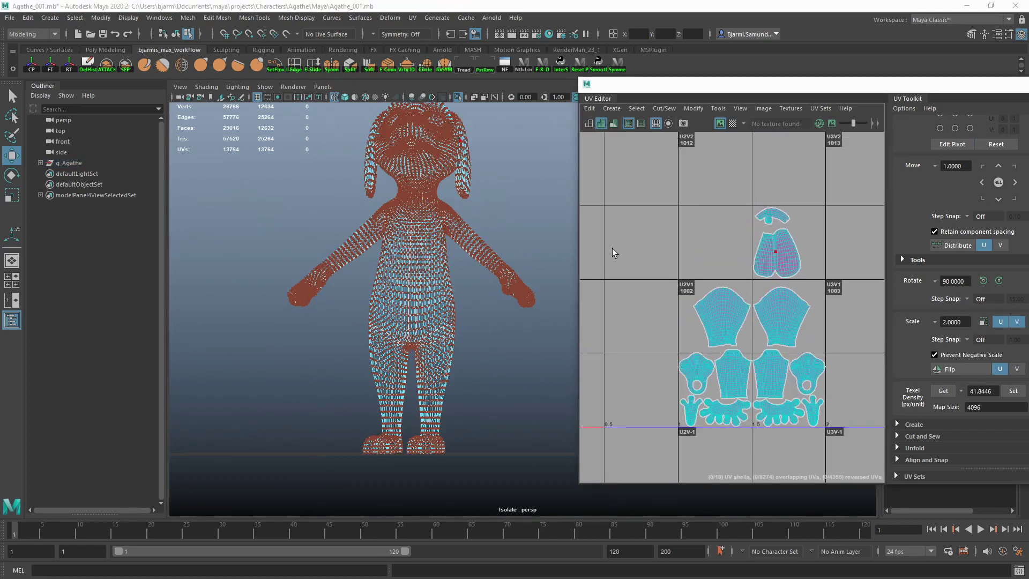
pyautogui.click(367, 215)
pyautogui.keyDown('alt'); pyautogui.moveTo(356, 248); pyautogui.dragTo(332, 251); pyautogui.keyUp('alt')
pyautogui.scroll(5, 294, 155)
# - Symmetrize the ear UV shell around its pivot in shaded display
pyautogui.press('5')
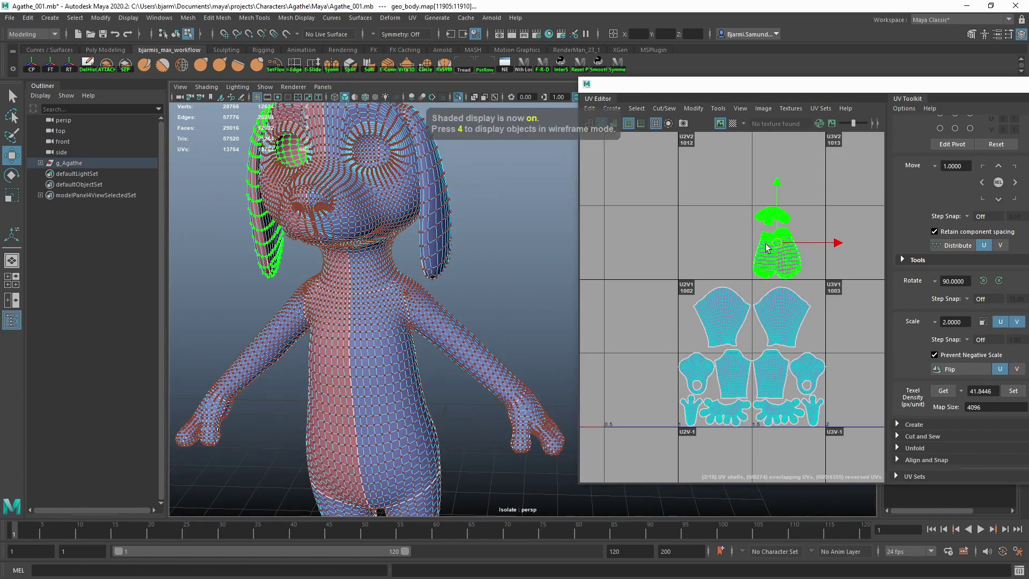
pyautogui.press('d')
pyautogui.keyDown('shift'); pyautogui.moveTo(765, 231); pyautogui.dragTo(769, 300, button='right'); pyautogui.keyUp('shift')
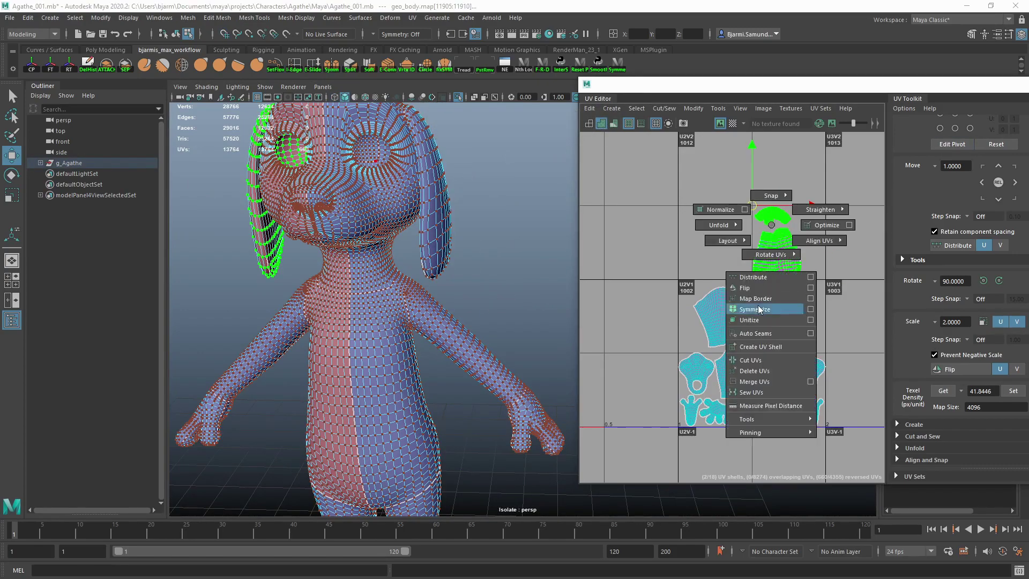
pyautogui.click(649, 223)
pyautogui.scroll(-3, 705, 237)
pyautogui.scroll(3, 699, 284)
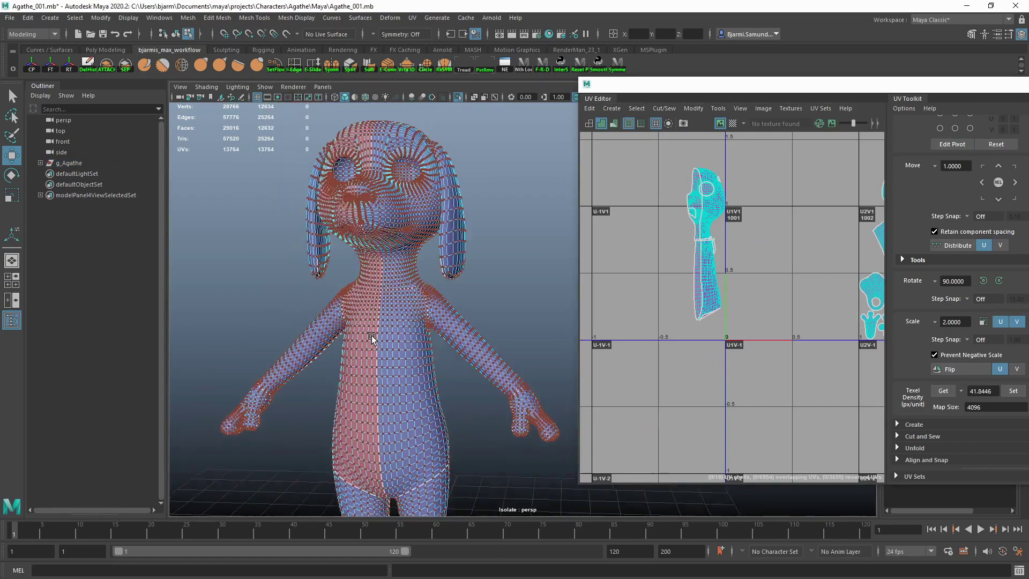
pyautogui.scroll(5, 375, 338)
# - Sew the shoulder seam edge on the upper back to join the shells
pyautogui.press('F10')
pyautogui.moveTo(409, 344)
pyautogui.keyDown('alt'); pyautogui.mouseDown()
pyautogui.moveTo(454, 405)
pyautogui.moveTo(476, 337)
pyautogui.mouseUp(); pyautogui.keyUp('alt')
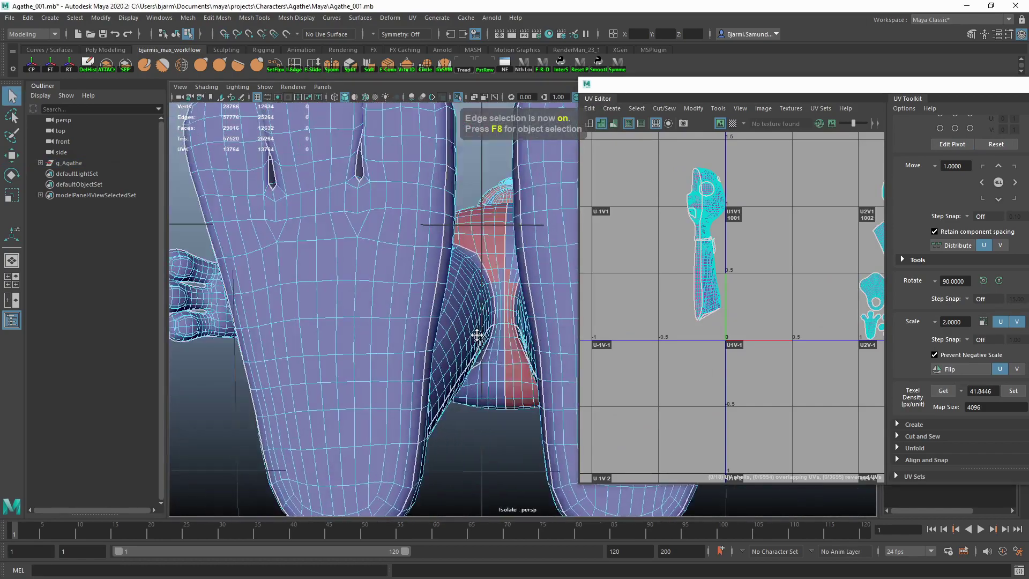
pyautogui.scroll(3, 477, 337)
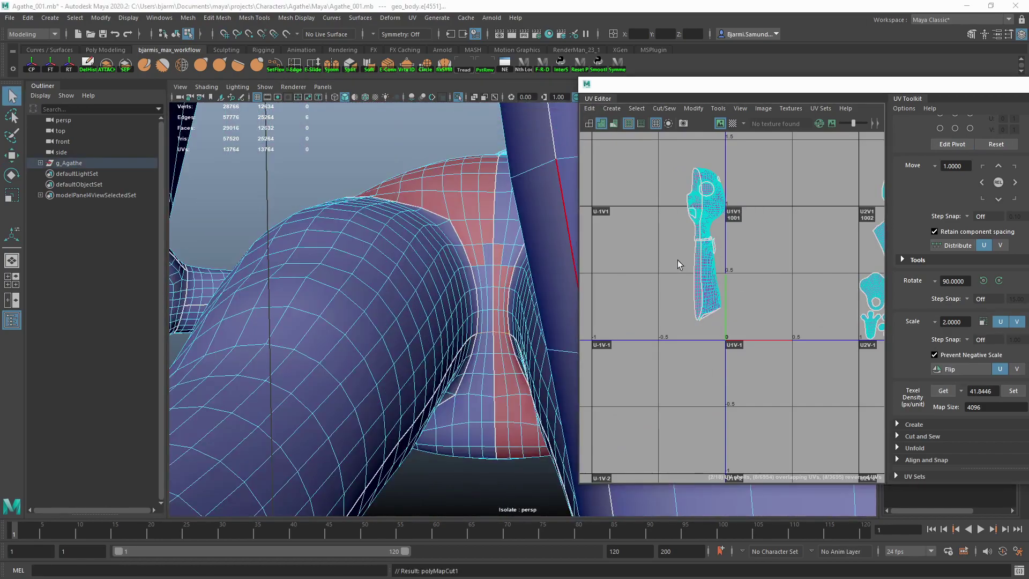
pyautogui.click(483, 333)
pyautogui.scroll(-3, 471, 284)
pyautogui.moveTo(459, 236)
pyautogui.keyDown('alt'); pyautogui.mouseDown()
pyautogui.moveTo(465, 385)
pyautogui.moveTo(472, 298)
pyautogui.mouseUp(); pyautogui.keyUp('alt')
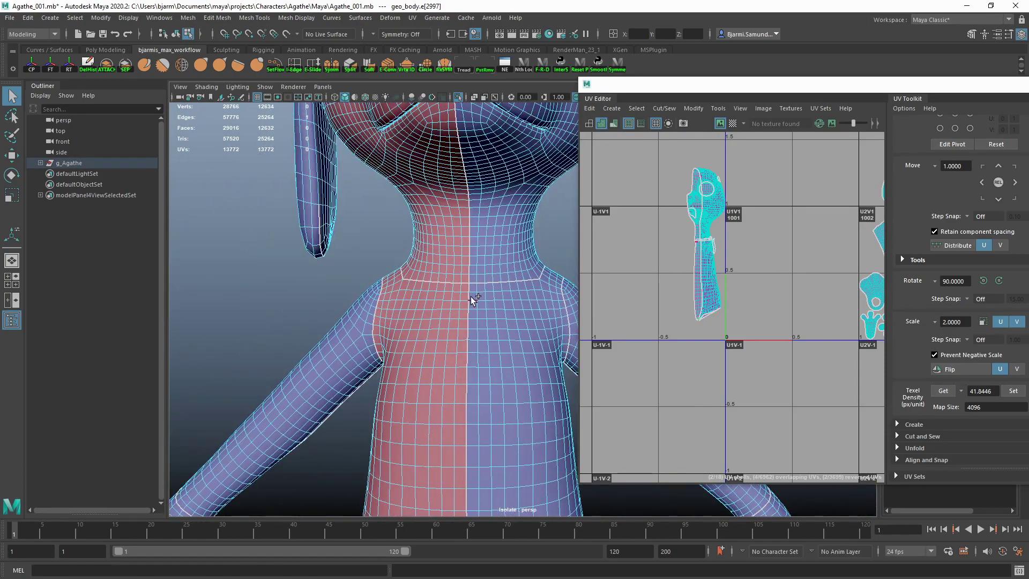
pyautogui.keyDown('shift'); pyautogui.moveTo(693, 270); pyautogui.dragTo(683, 252, button='right'); pyautogui.keyUp('shift')
pyautogui.scroll(-3, 460, 300)
pyautogui.keyDown('alt'); pyautogui.moveTo(407, 306); pyautogui.dragTo(459, 307); pyautogui.keyUp('alt')
pyautogui.scroll(6, 459, 307)
# - Cut the UVs along the underarm seam edges
pyautogui.press('F10')
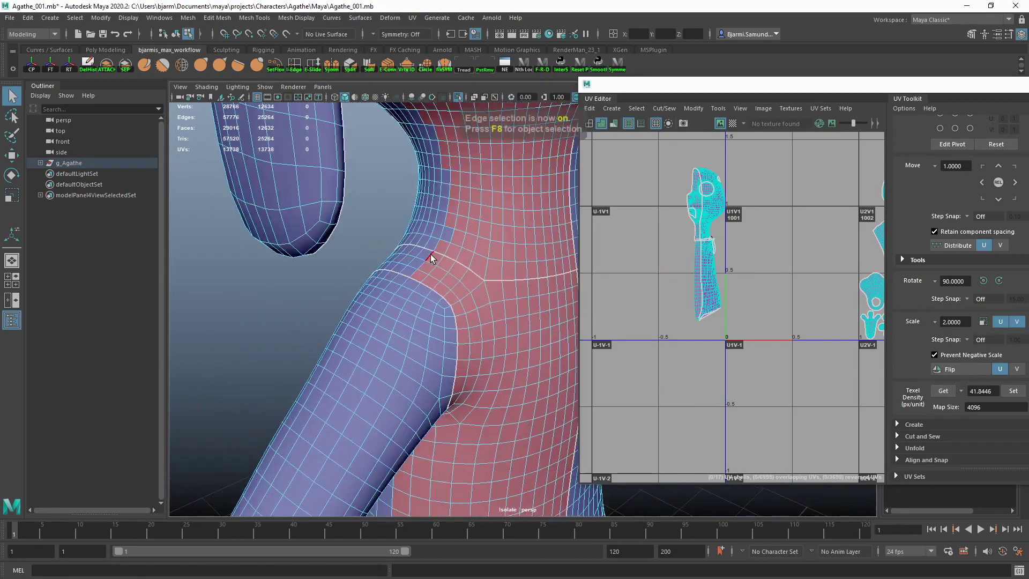
pyautogui.moveTo(393, 302)
pyautogui.keyDown('alt'); pyautogui.mouseDown()
pyautogui.moveTo(300, 328)
pyautogui.moveTo(482, 333)
pyautogui.moveTo(397, 327)
pyautogui.moveTo(472, 322)
pyautogui.moveTo(412, 312)
pyautogui.mouseUp(); pyautogui.keyUp('alt')
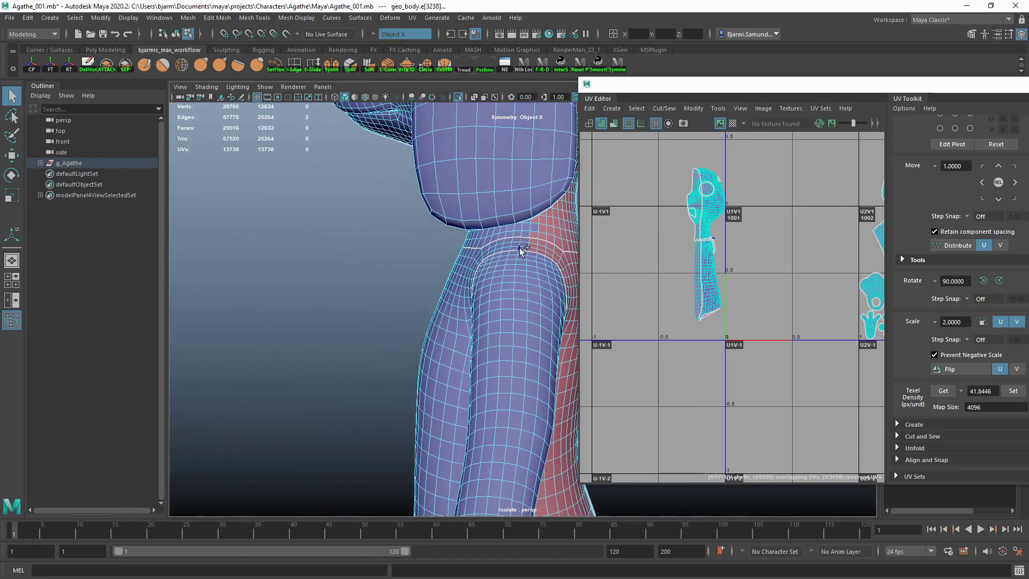
pyautogui.keyDown('shift'); pyautogui.moveTo(697, 332); pyautogui.dragTo(662, 287, button='right'); pyautogui.keyUp('shift')
pyautogui.keyDown('alt'); pyautogui.moveTo(511, 307); pyautogui.dragTo(447, 292, button='middle'); pyautogui.keyUp('alt')
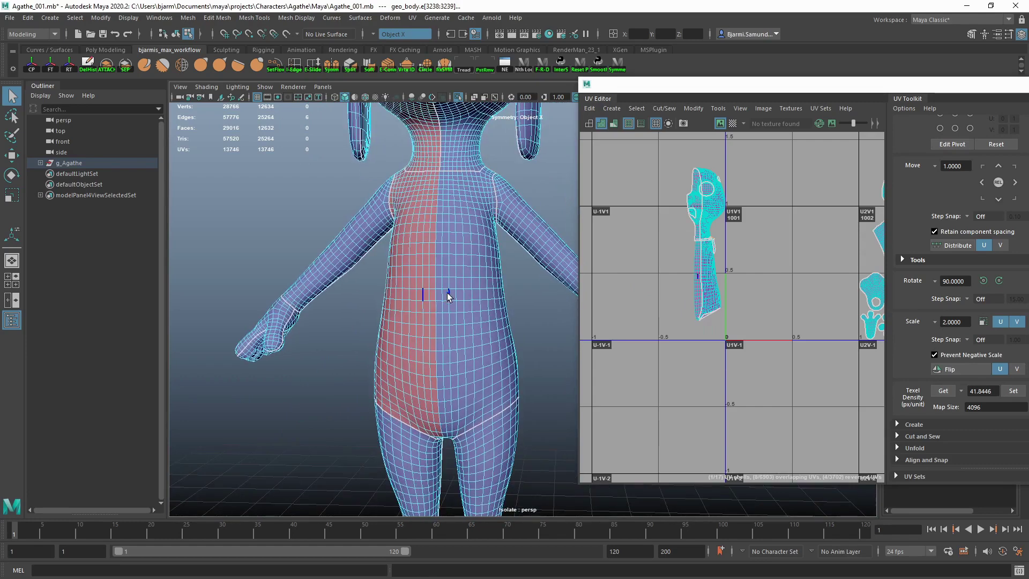
# - Select the whole torso UV shell and unfold it
pyautogui.press('F12')
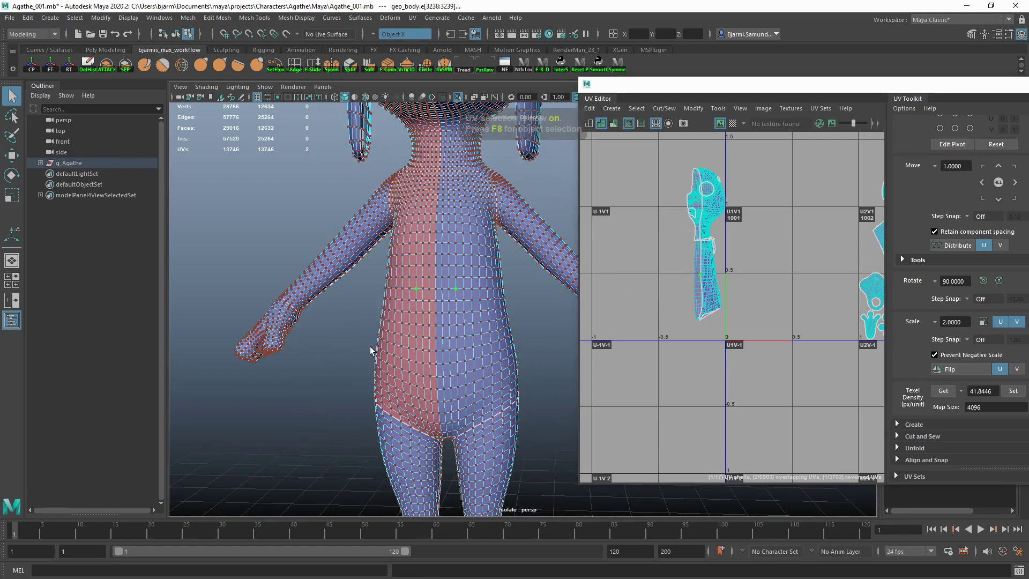
pyautogui.doubleClick(370, 350)
pyautogui.press('f')
pyautogui.moveTo(657, 279); pyautogui.dragTo(603, 278, button='right')
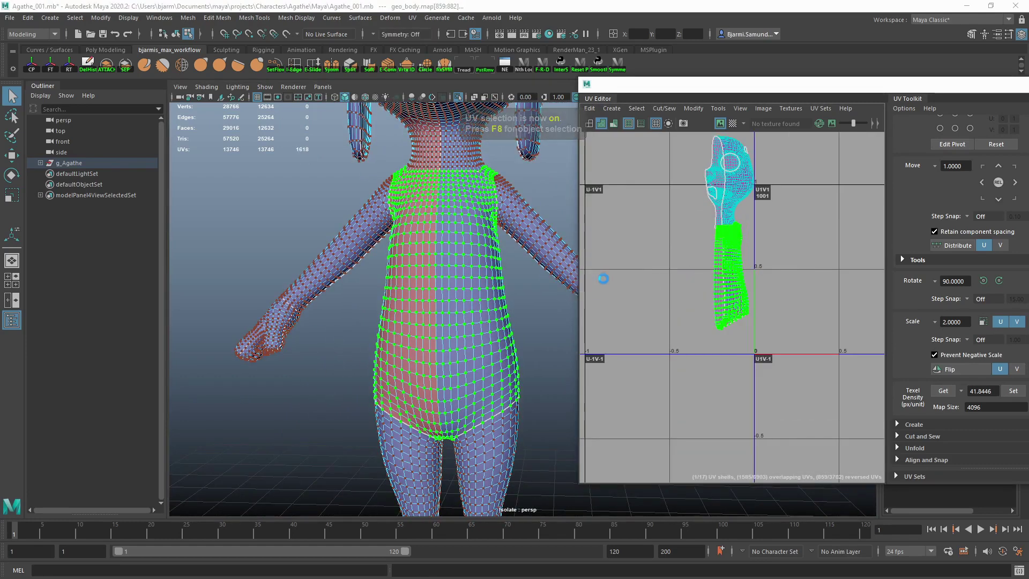
pyautogui.press('e')
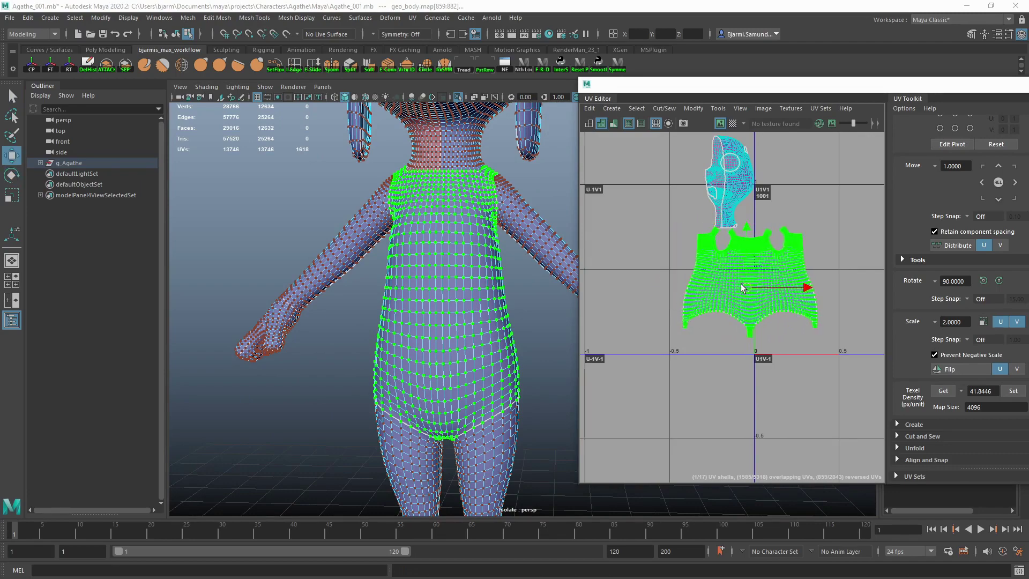
pyautogui.scroll(3, 740, 287)
pyautogui.scroll(2, 728, 298)
# - Pick seam edges on the torso shell in preparation for sewing the straps
pyautogui.press('F10')
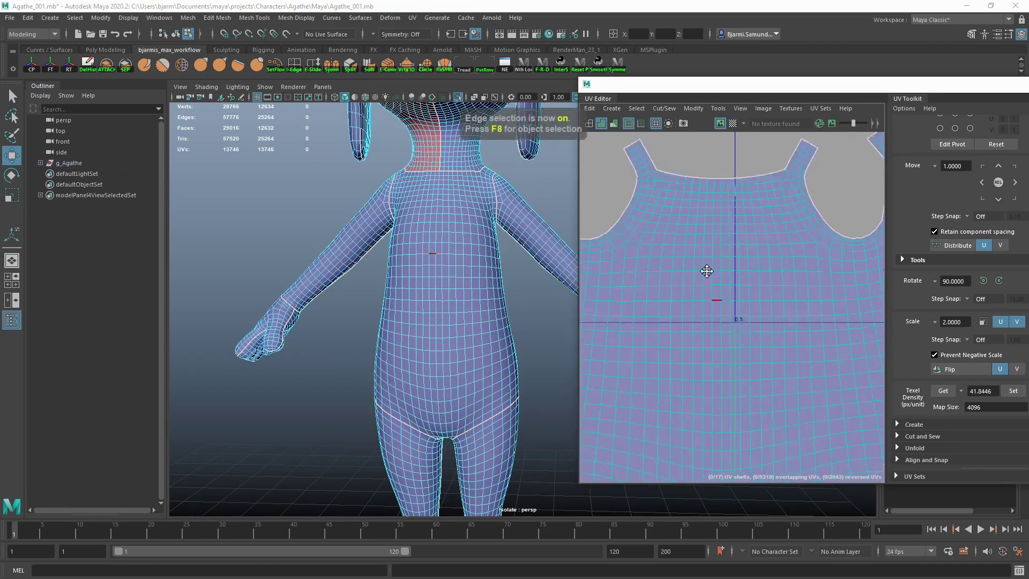
pyautogui.keyDown('alt'); pyautogui.moveTo(706, 271); pyautogui.dragTo(705, 261, button='middle'); pyautogui.keyUp('alt')
pyautogui.click(439, 261)
pyautogui.moveTo(702, 281); pyautogui.dragTo(746, 255, button='right')
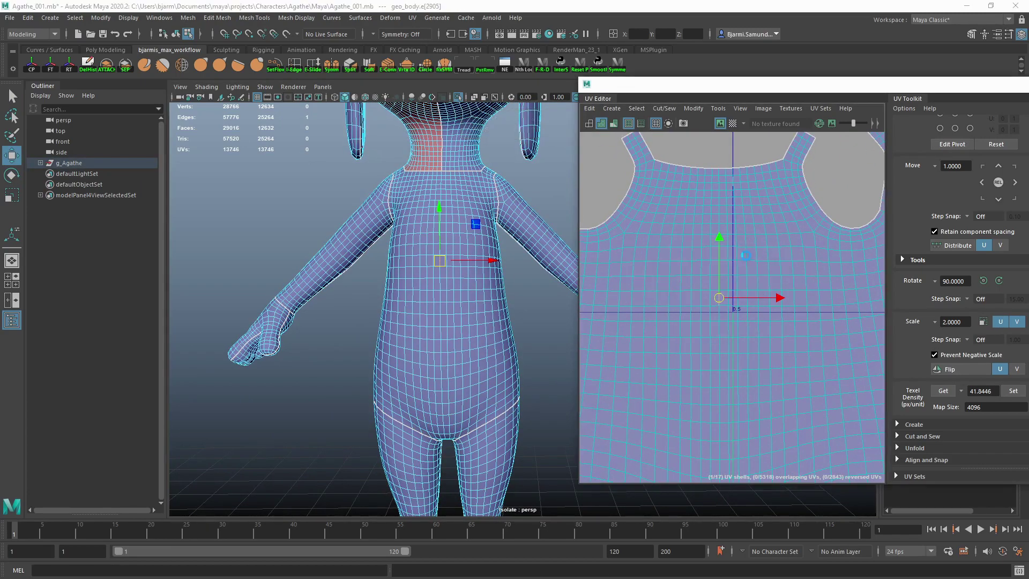
pyautogui.moveTo(714, 307); pyautogui.dragTo(718, 368, button='right')
pyautogui.scroll(-1, 757, 372)
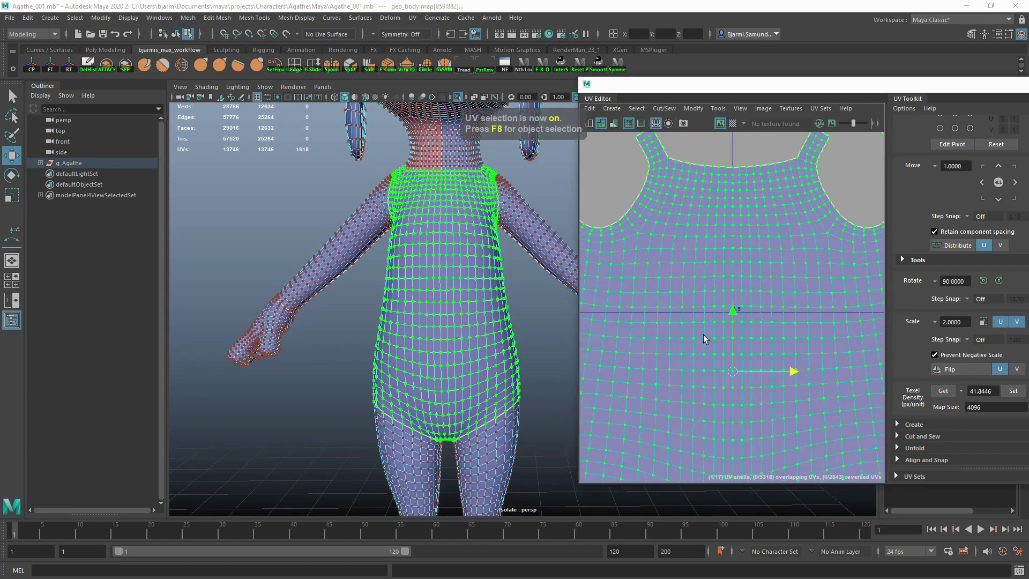
pyautogui.scroll(-2, 703, 337)
pyautogui.scroll(-2, 682, 284)
pyautogui.scroll(-2, 693, 338)
pyautogui.scroll(3, 688, 289)
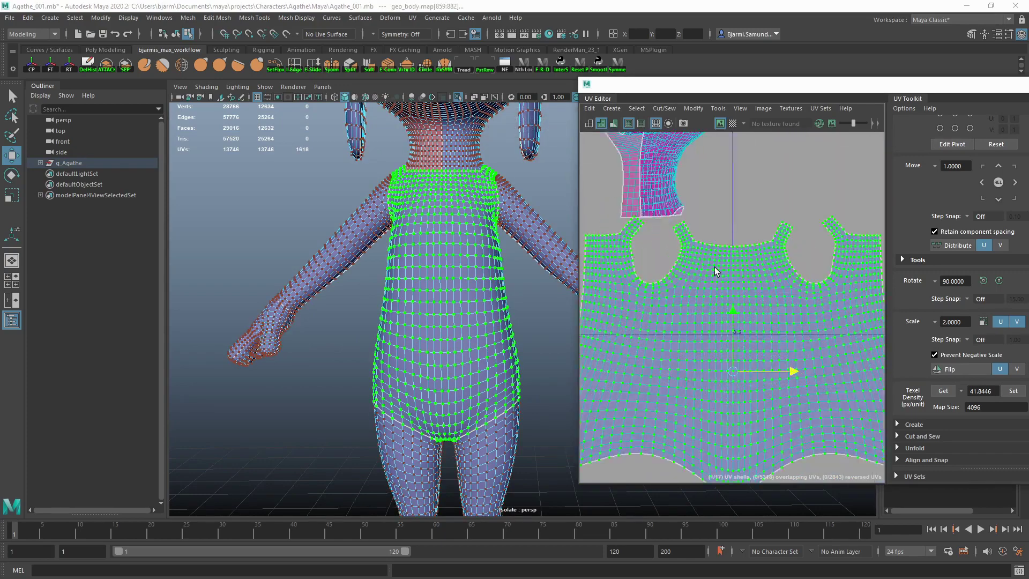
# - Sew the matching strap-end edges together on the torso shell
pyautogui.moveTo(714, 267); pyautogui.dragTo(776, 291, button='right')
pyautogui.scroll(2, 776, 292)
pyautogui.click(668, 233)
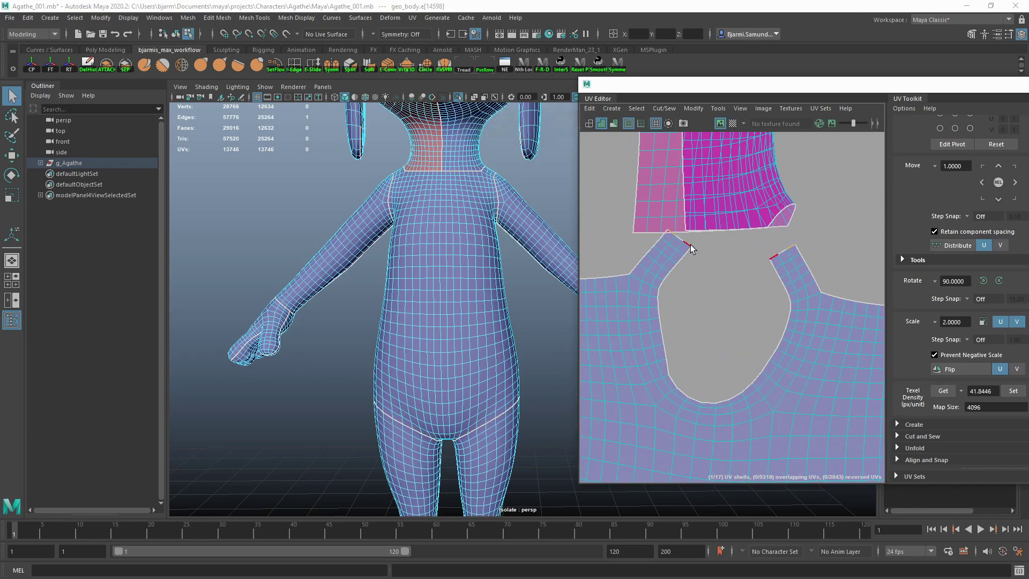
pyautogui.scroll(-2, 714, 258)
pyautogui.moveTo(716, 261)
pyautogui.keyDown('shift'); pyautogui.mouseDown(button='right')
pyautogui.moveTo(712, 322)
pyautogui.moveTo(789, 275)
pyautogui.mouseUp(button='right'); pyautogui.keyUp('shift')
pyautogui.keyDown('alt'); pyautogui.moveTo(789, 275); pyautogui.dragTo(762, 271, button='middle'); pyautogui.keyUp('alt')
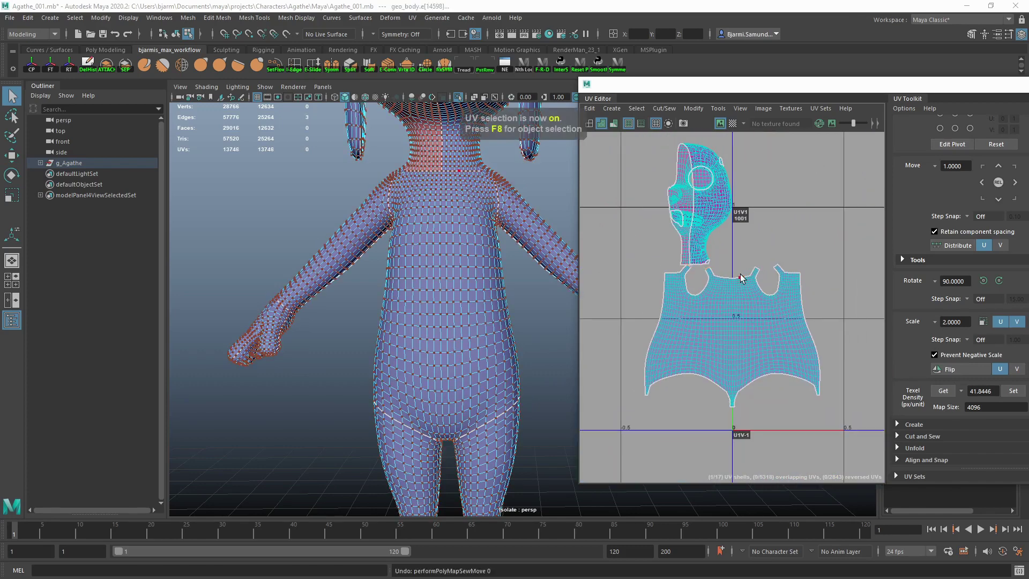
# - Select the matching shoulder edges, then re-unfold the whole torso shell
pyautogui.moveTo(745, 224)
pyautogui.mouseDown(button='right')
pyautogui.moveTo(744, 261)
pyautogui.moveTo(735, 266)
pyautogui.moveTo(755, 300)
pyautogui.mouseUp(button='right')
pyautogui.scroll(2, 735, 266)
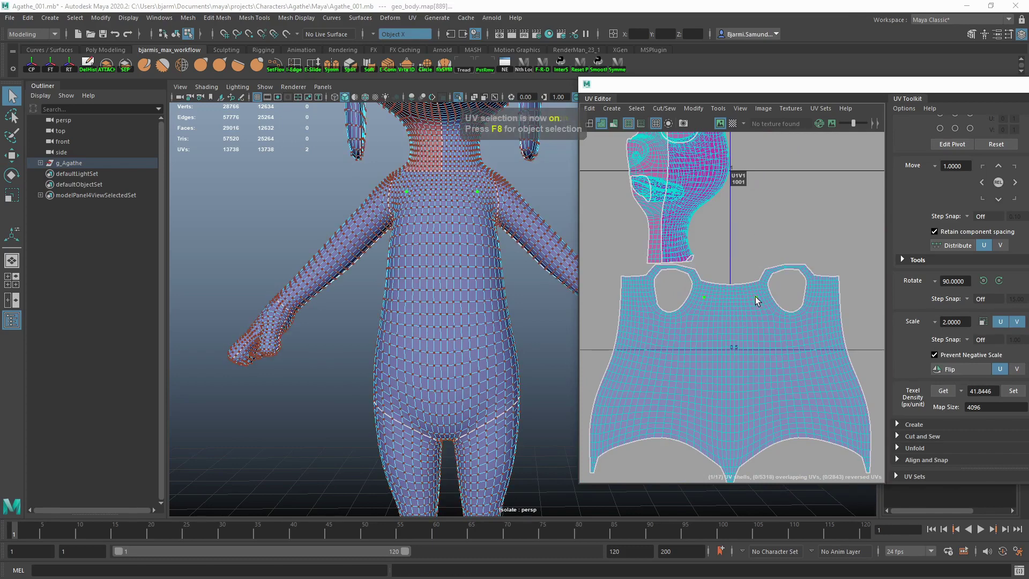
pyautogui.doubleClick(726, 290)
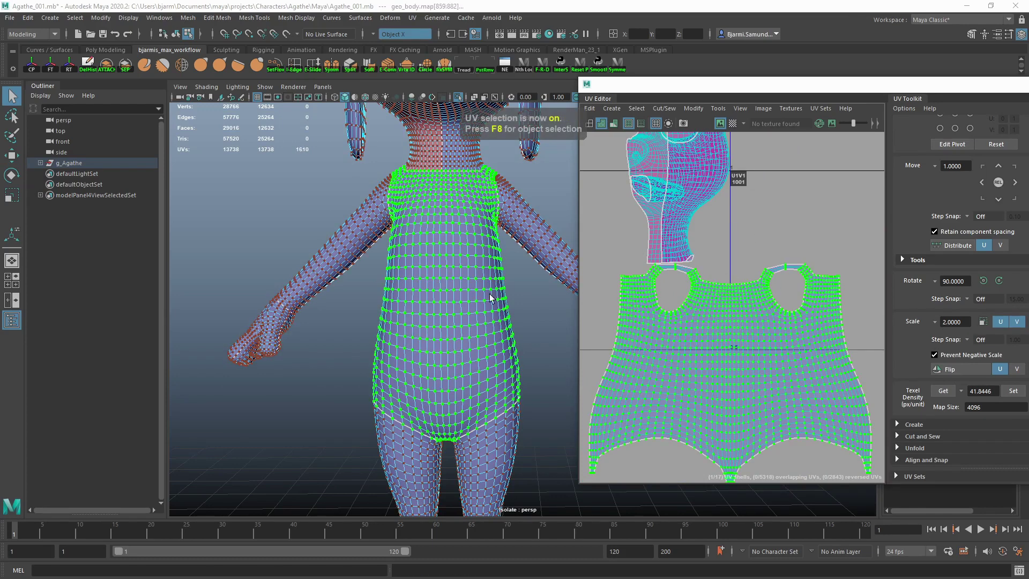
pyautogui.keyDown('ctrl'); pyautogui.moveTo(610, 293); pyautogui.dragTo(587, 294, button='right'); pyautogui.keyUp('ctrl')
pyautogui.press('f')
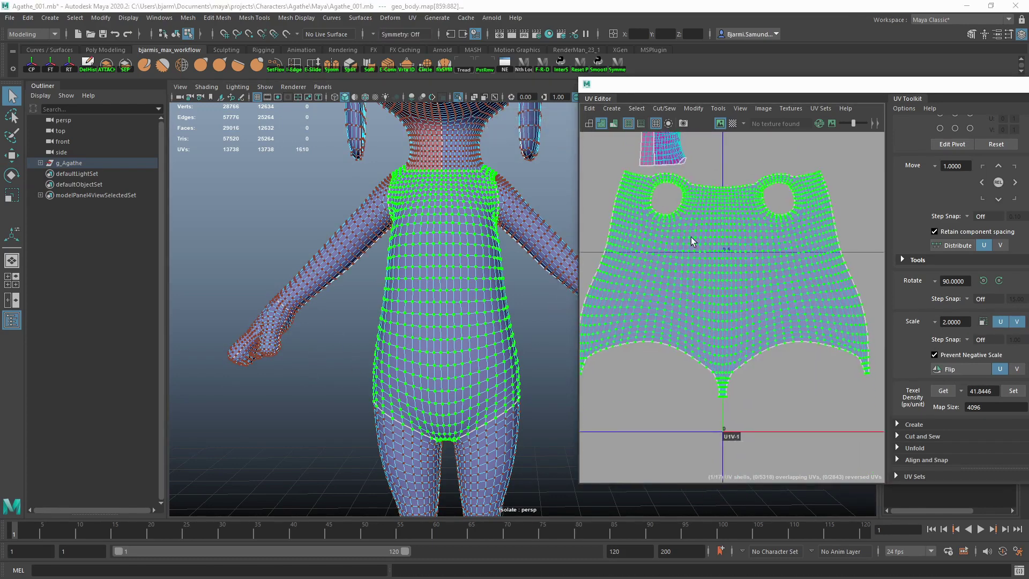
# - Move the torso shell to a lower UDIM tile with 41.8446 texel density
pyautogui.click(619, 141)
pyautogui.click(611, 121)
pyautogui.click(609, 123)
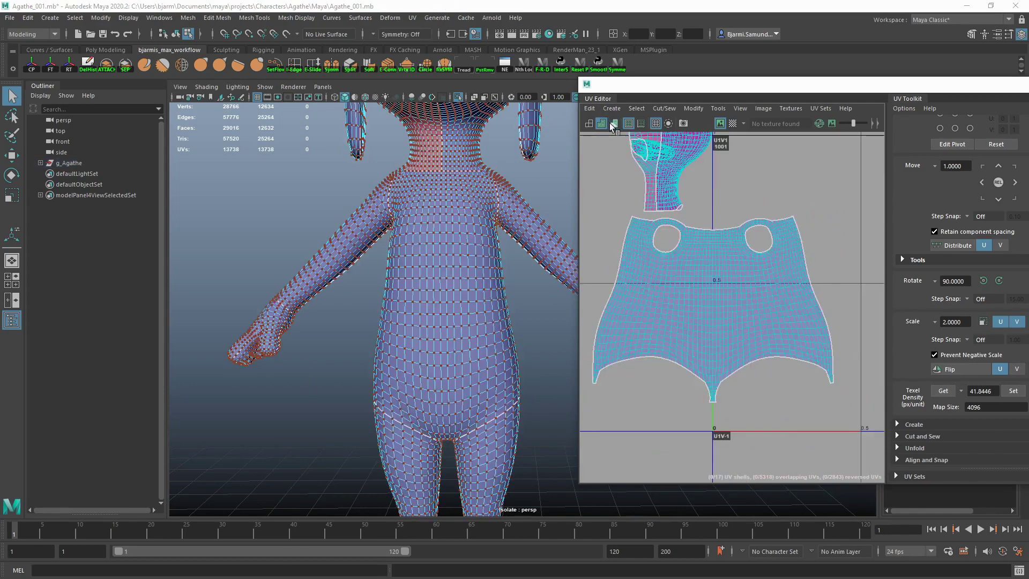
pyautogui.scroll(-3, 692, 275)
pyautogui.scroll(-2, 651, 256)
pyautogui.doubleClick(654, 271)
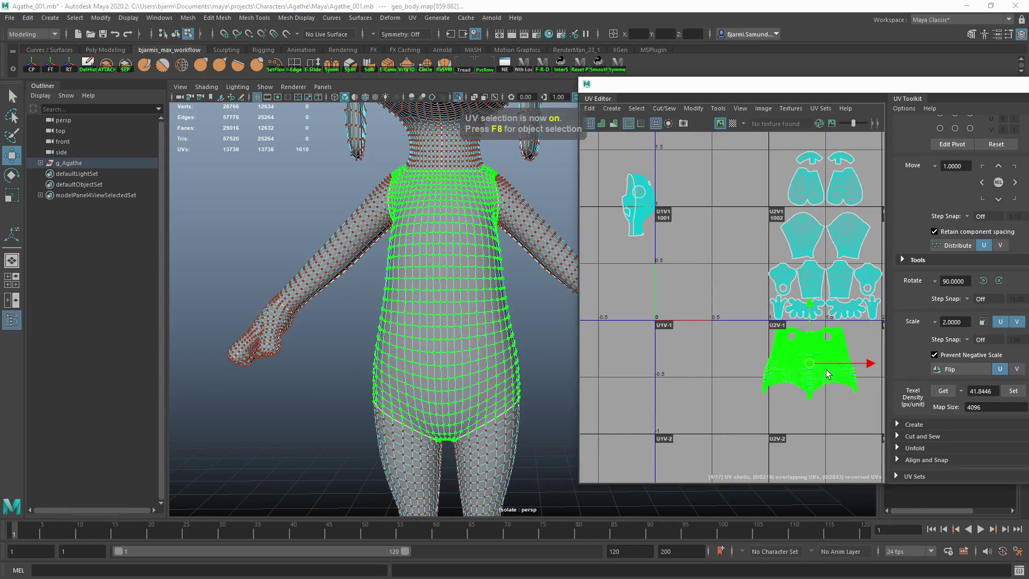
pyautogui.keyDown('alt'); pyautogui.moveTo(827, 374); pyautogui.dragTo(712, 369, button='middle'); pyautogui.keyUp('alt')
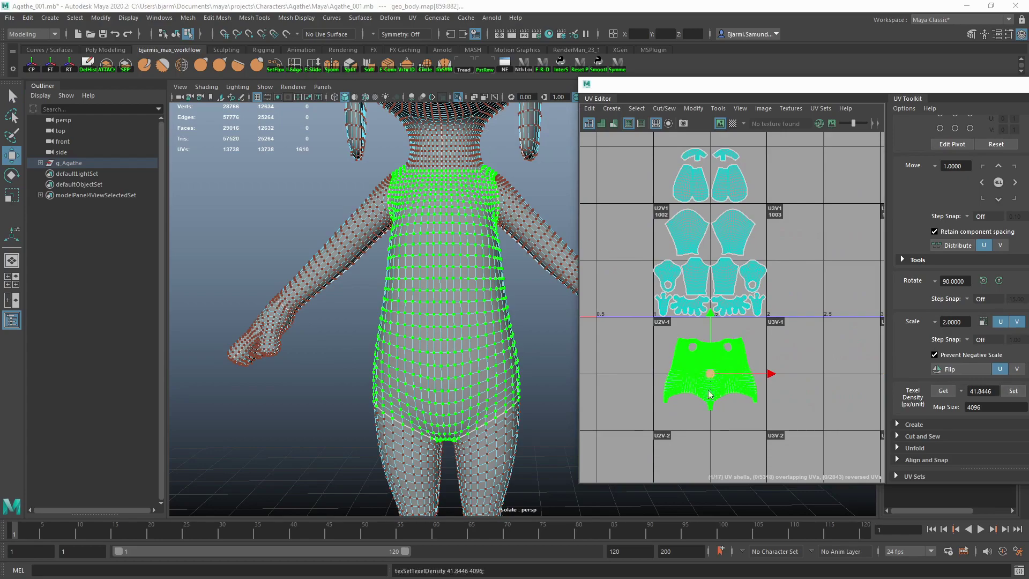
pyautogui.click(690, 396)
pyautogui.scroll(-3, 449, 250)
# - Select the neck edge loop and sew the head seam closed
pyautogui.scroll(4, 406, 245)
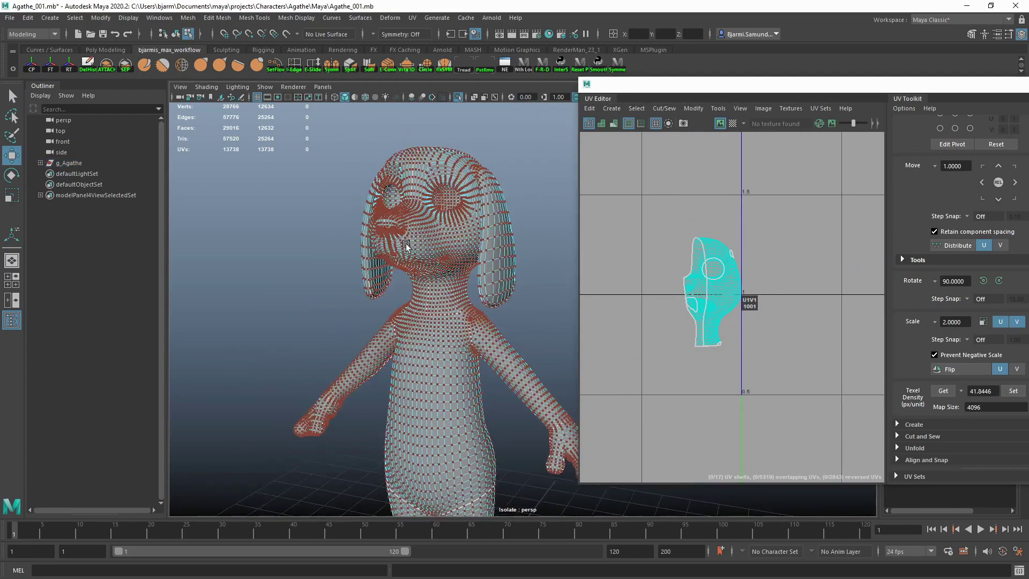
pyautogui.keyDown('alt'); pyautogui.moveTo(406, 245); pyautogui.dragTo(403, 307); pyautogui.keyUp('alt')
pyautogui.scroll(3, 431, 307)
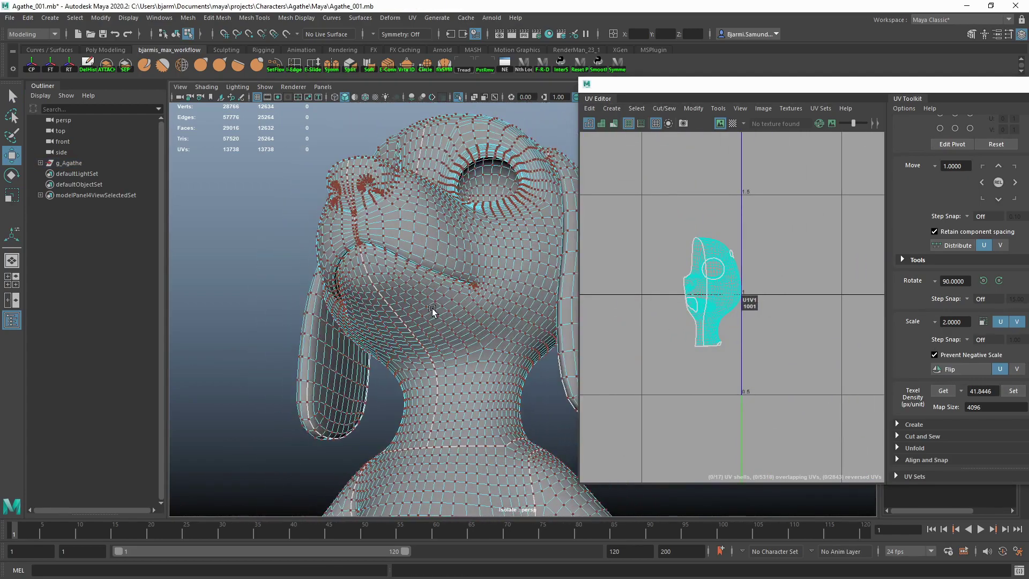
pyautogui.moveTo(389, 245)
pyautogui.keyDown('alt'); pyautogui.mouseDown()
pyautogui.moveTo(311, 259)
pyautogui.moveTo(364, 262)
pyautogui.moveTo(430, 436)
pyautogui.moveTo(438, 280)
pyautogui.moveTo(414, 281)
pyautogui.moveTo(513, 282)
pyautogui.mouseUp(); pyautogui.keyUp('alt')
pyautogui.click(439, 436)
pyautogui.keyDown('alt'); pyautogui.moveTo(535, 316); pyautogui.dragTo(477, 314); pyautogui.keyUp('alt')
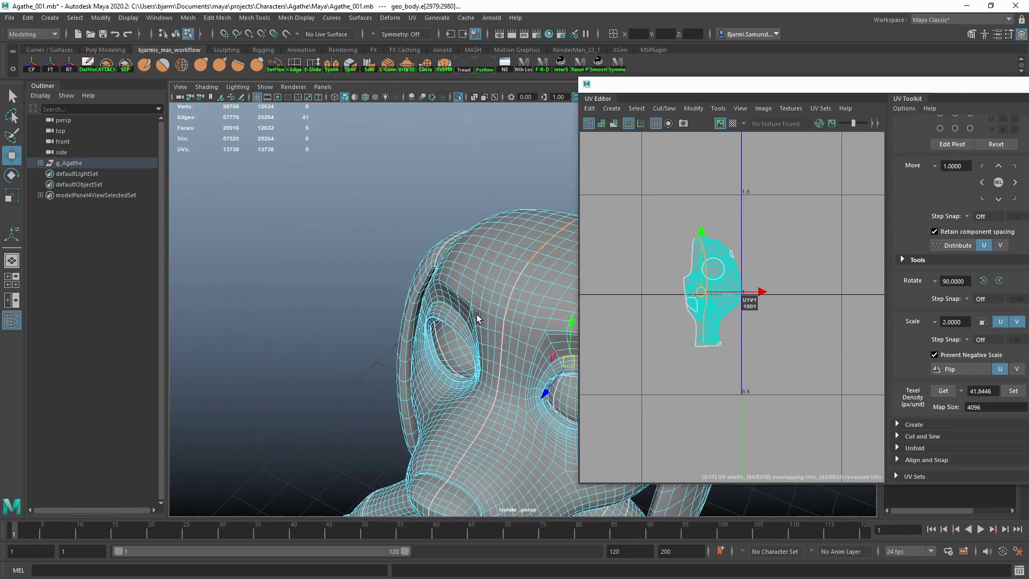
pyautogui.click(525, 271)
pyautogui.moveTo(525, 271)
pyautogui.keyDown('alt'); pyautogui.mouseDown()
pyautogui.moveTo(458, 332)
pyautogui.moveTo(477, 475)
pyautogui.mouseUp(); pyautogui.keyUp('alt')
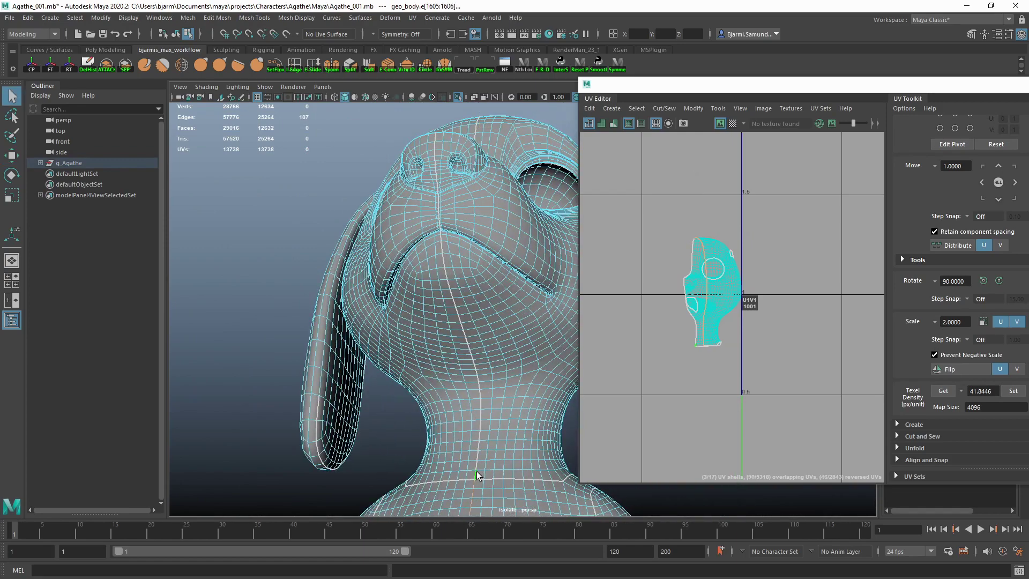
pyautogui.doubleClick(433, 147)
pyautogui.moveTo(433, 147)
pyautogui.keyDown('alt'); pyautogui.mouseDown()
pyautogui.moveTo(471, 180)
pyautogui.moveTo(432, 280)
pyautogui.mouseUp(); pyautogui.keyUp('alt')
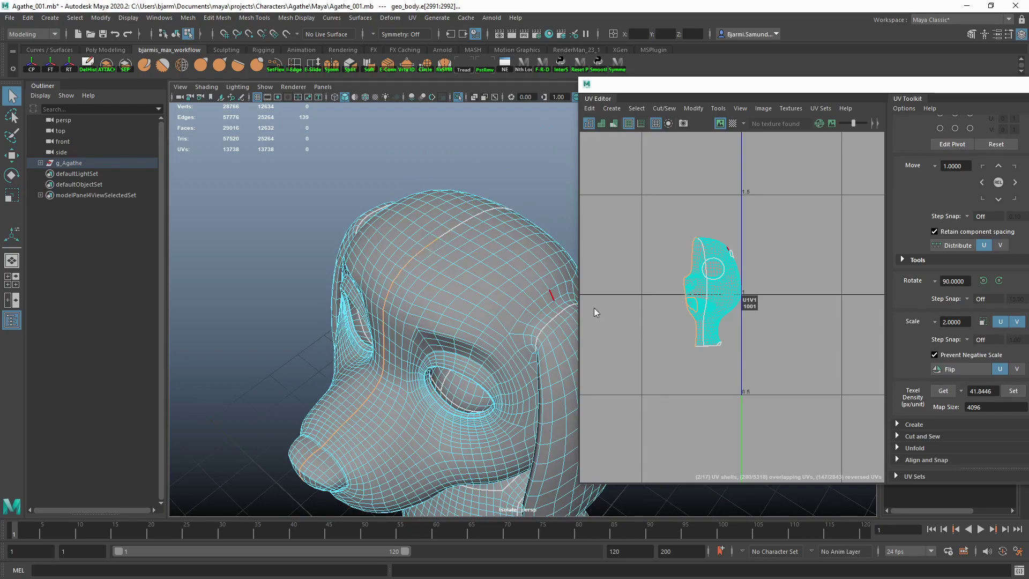
pyautogui.moveTo(701, 285)
pyautogui.keyDown('shift'); pyautogui.mouseDown(button='right')
pyautogui.moveTo(686, 296)
pyautogui.moveTo(741, 301)
pyautogui.mouseUp(button='right'); pyautogui.keyUp('shift')
pyautogui.keyDown('alt'); pyautogui.moveTo(455, 321); pyautogui.dragTo(407, 348, button='right'); pyautogui.keyUp('alt')
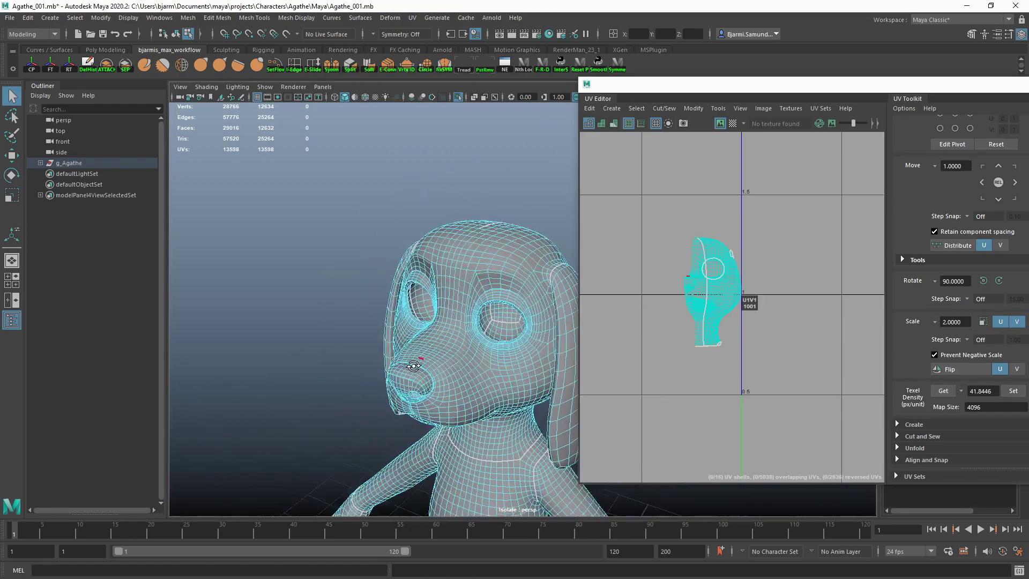
# - Cut the UVs along mirrored edges around the nose
pyautogui.keyDown('alt'); pyautogui.moveTo(407, 349); pyautogui.dragTo(437, 344); pyautogui.keyUp('alt')
pyautogui.keyDown('alt'); pyautogui.moveTo(436, 344); pyautogui.dragTo(471, 324, button='right'); pyautogui.keyUp('alt')
pyautogui.keyDown('alt'); pyautogui.moveTo(471, 324); pyautogui.dragTo(453, 321); pyautogui.keyUp('alt')
pyautogui.moveTo(453, 322)
pyautogui.keyDown('alt'); pyautogui.mouseDown(button='right')
pyautogui.moveTo(475, 276)
pyautogui.moveTo(501, 280)
pyautogui.moveTo(325, 333)
pyautogui.moveTo(207, 258)
pyautogui.mouseUp(button='right'); pyautogui.keyUp('alt')
pyautogui.press('F10')
pyautogui.click(506, 249)
pyautogui.keyDown('alt'); pyautogui.moveTo(208, 258); pyautogui.dragTo(384, 323); pyautogui.keyUp('alt')
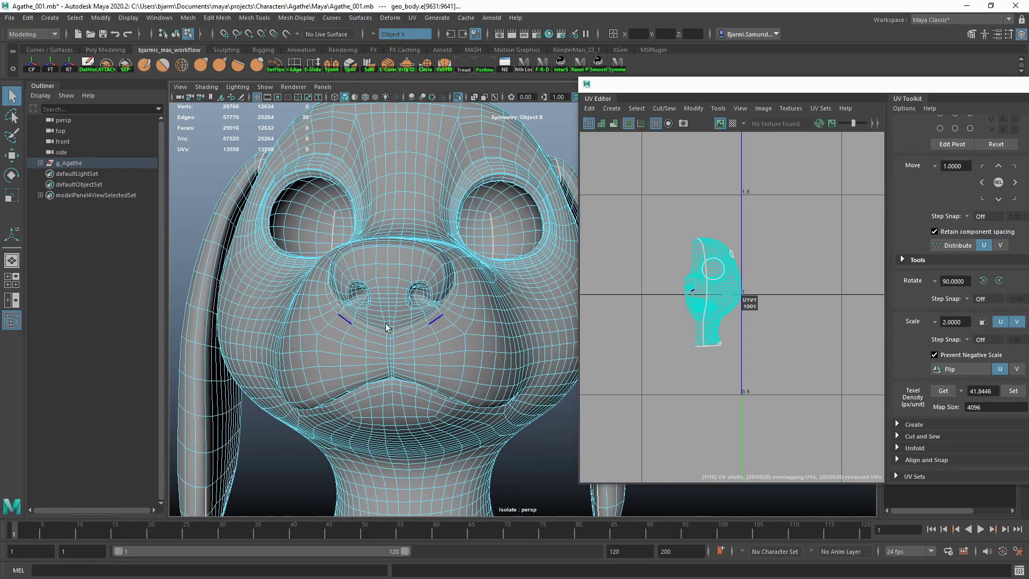
pyautogui.keyDown('shift'); pyautogui.moveTo(666, 294); pyautogui.dragTo(670, 338, button='right'); pyautogui.keyUp('shift')
pyautogui.press('F12')
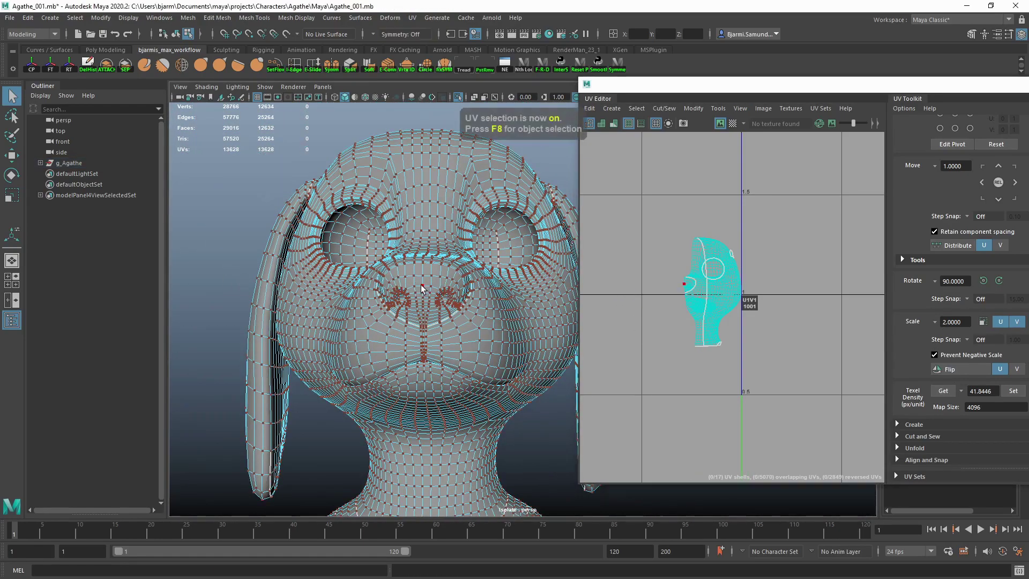
# - Unfold the nose UV shell and show the shells shaded
pyautogui.doubleClick(413, 317)
pyautogui.scroll(-2, 781, 313)
pyautogui.press('w')
pyautogui.scroll(2, 761, 319)
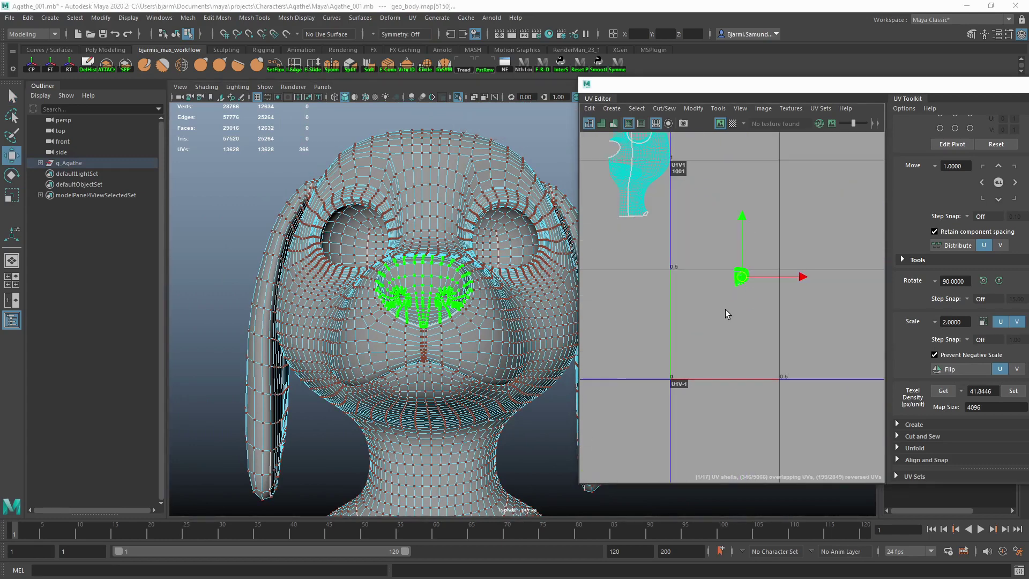
pyautogui.click(615, 262)
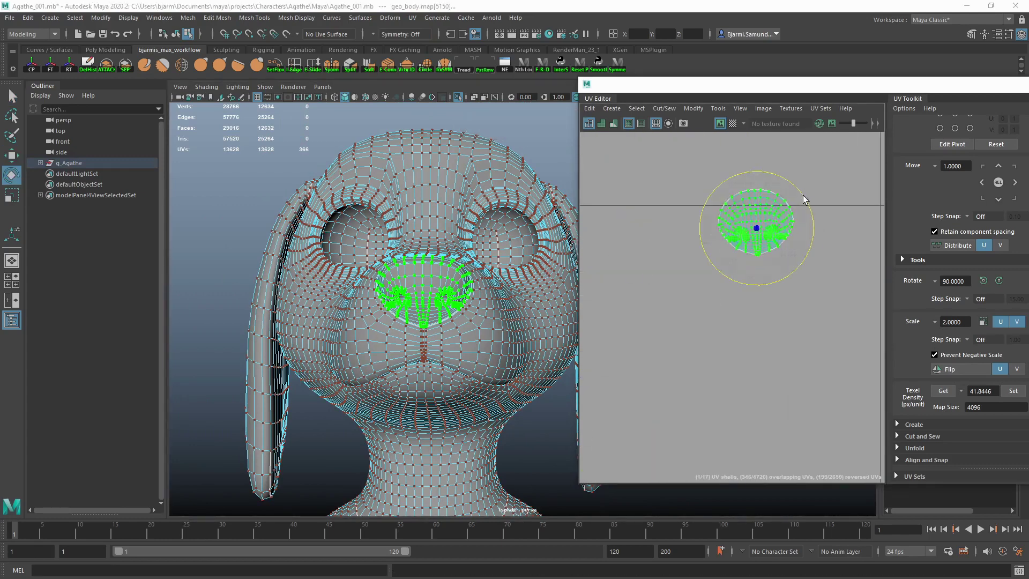
pyautogui.click(666, 305)
pyautogui.scroll(2, 666, 305)
pyautogui.click(613, 123)
# - Cut both nostril edge loops into two separate small UV shells
pyautogui.press('f')
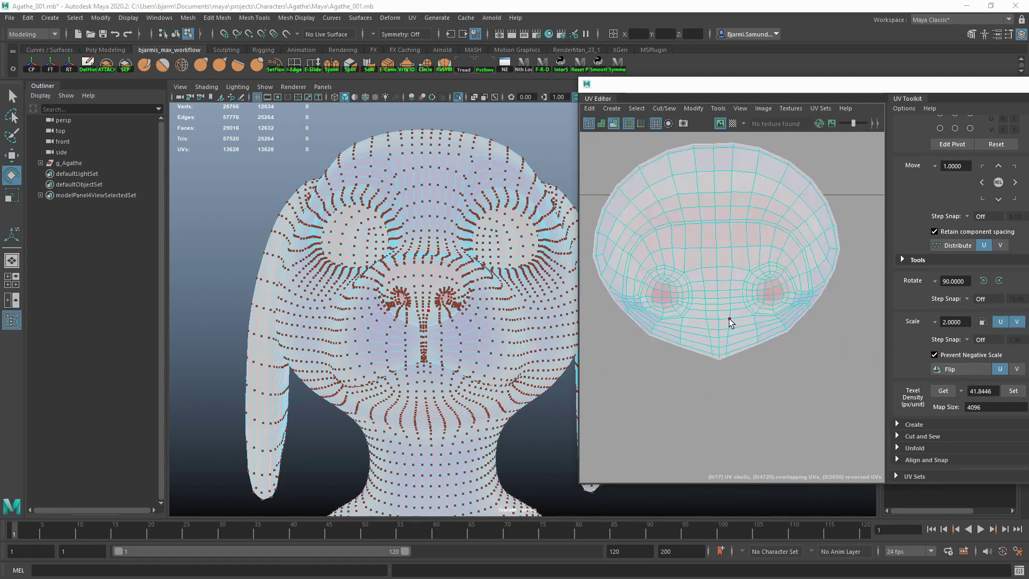
pyautogui.scroll(2, 670, 279)
pyautogui.press('F10')
pyautogui.scroll(1, 663, 268)
pyautogui.press('q')
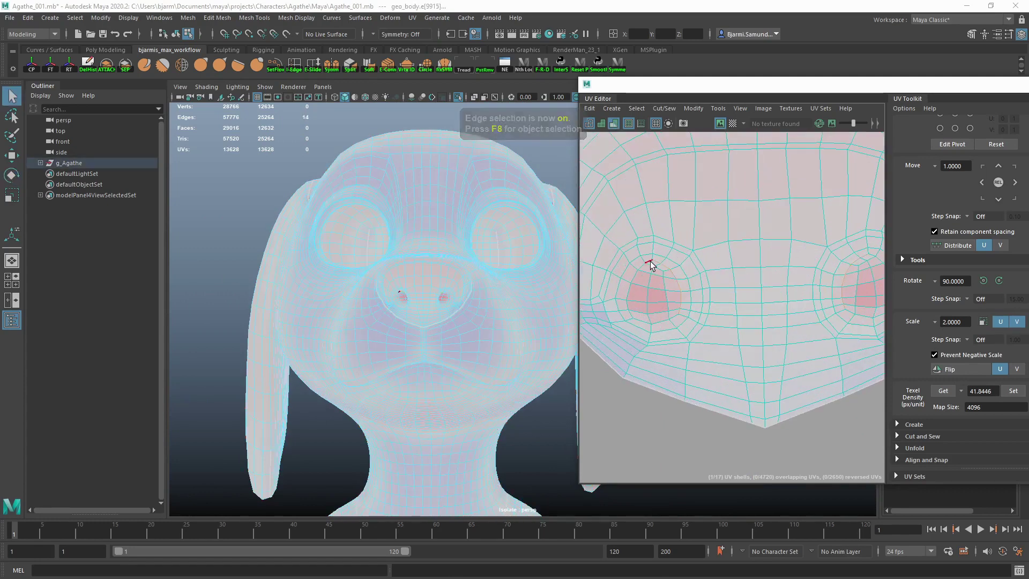
pyautogui.doubleClick(649, 264)
pyautogui.keyDown('alt'); pyautogui.moveTo(796, 319); pyautogui.dragTo(681, 317, button='middle'); pyautogui.keyUp('alt')
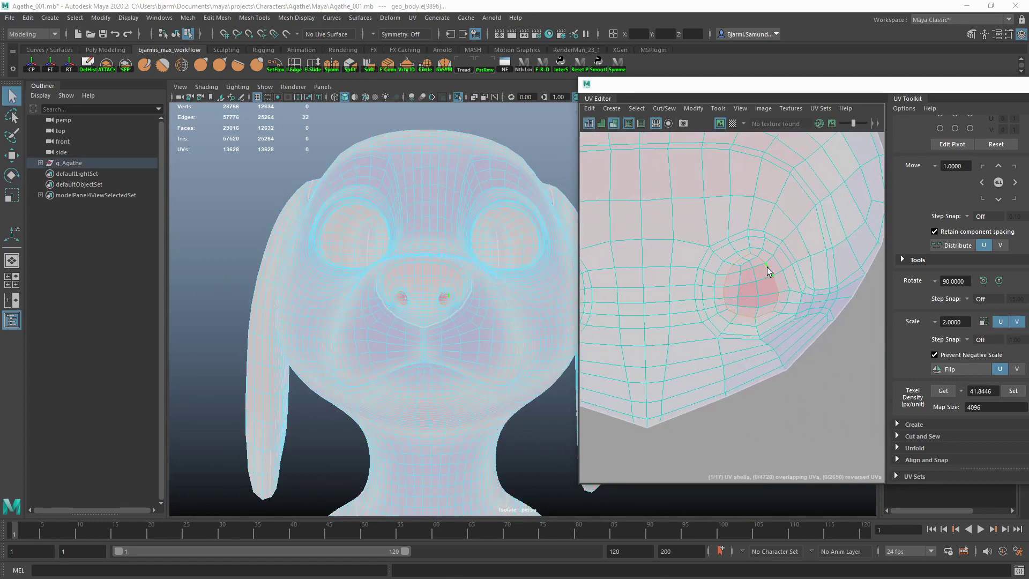
pyautogui.scroll(-3, 767, 271)
pyautogui.keyDown('shift'); pyautogui.moveTo(675, 284); pyautogui.dragTo(643, 297, button='right'); pyautogui.keyUp('shift')
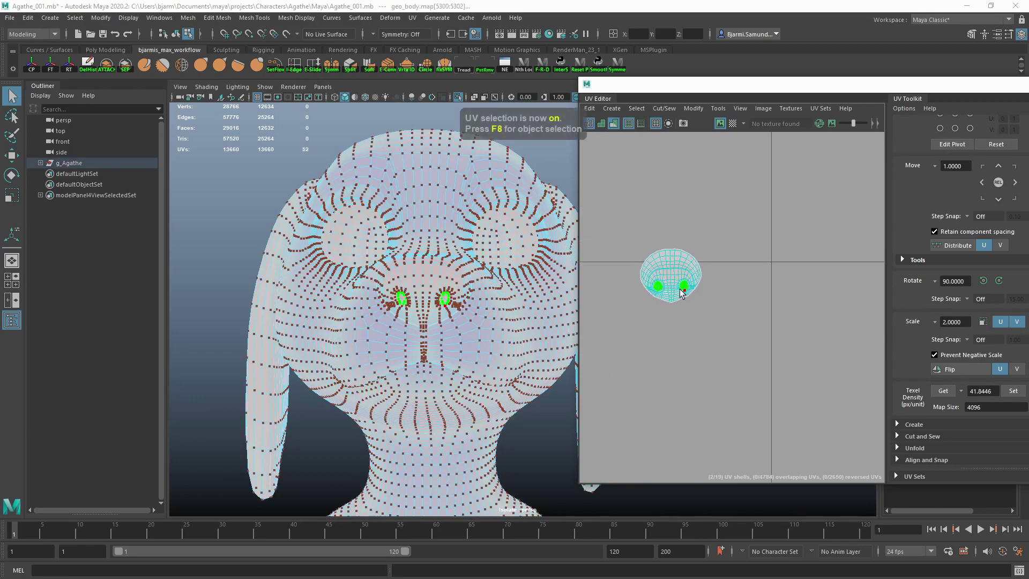
pyautogui.scroll(3, 638, 322)
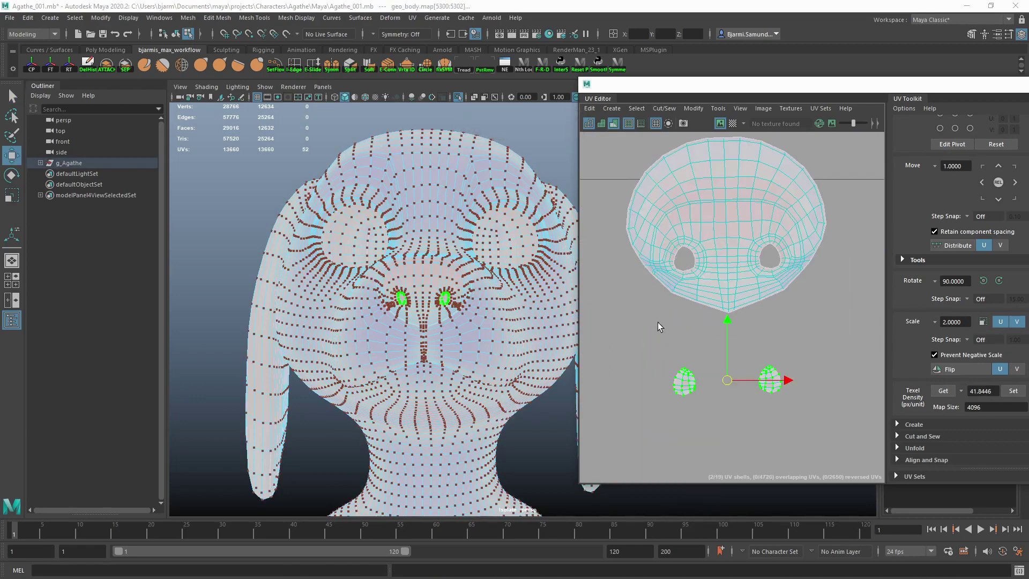
pyautogui.click(662, 322)
pyautogui.scroll(-2, 690, 309)
pyautogui.scroll(-5, 417, 304)
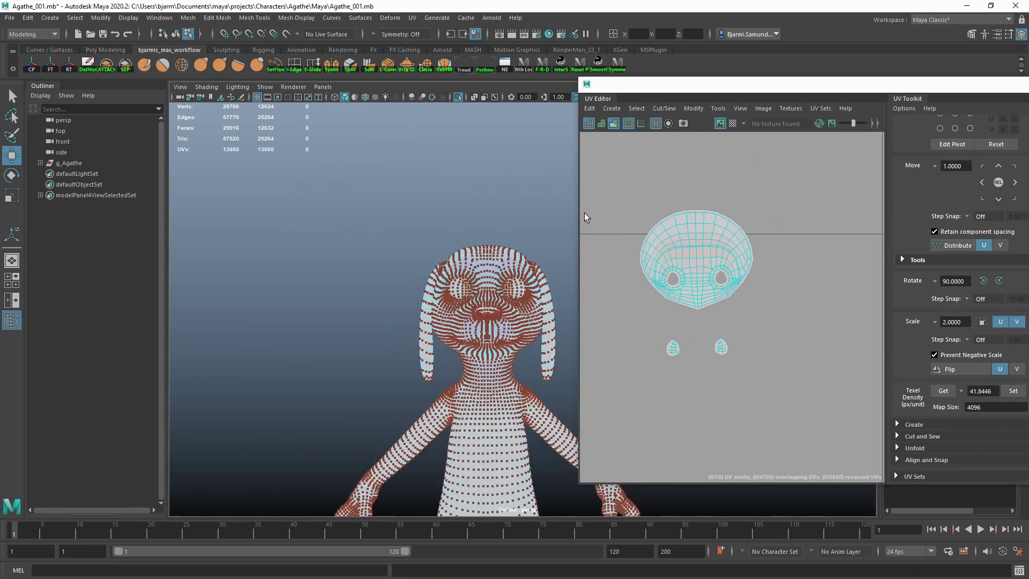
pyautogui.moveTo(584, 213)
pyautogui.keyDown('alt'); pyautogui.mouseDown()
pyautogui.moveTo(511, 274)
pyautogui.moveTo(407, 313)
pyautogui.moveTo(394, 298)
pyautogui.moveTo(401, 306)
pyautogui.mouseUp(); pyautogui.keyUp('alt')
# - Cut the UVs along the lip edge loop to free the mouth interior
pyautogui.press('F8')
pyautogui.scroll(3, 407, 314)
pyautogui.scroll(5, 461, 320)
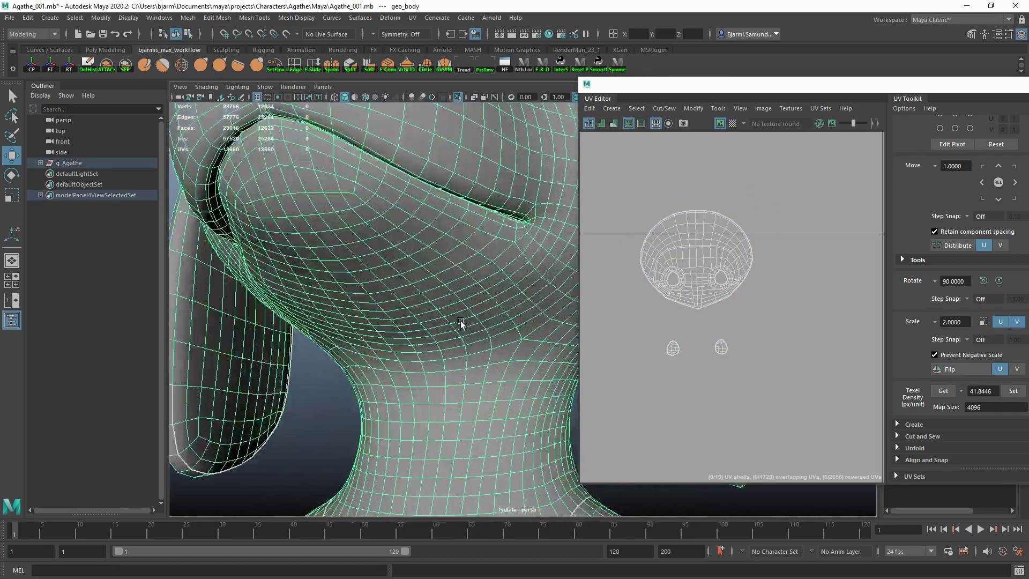
pyautogui.scroll(3, 433, 340)
pyautogui.moveTo(433, 340)
pyautogui.keyDown('alt'); pyautogui.mouseDown()
pyautogui.moveTo(420, 321)
pyautogui.moveTo(385, 320)
pyautogui.moveTo(391, 259)
pyautogui.moveTo(294, 368)
pyautogui.mouseUp(); pyautogui.keyUp('alt')
pyautogui.press('F10')
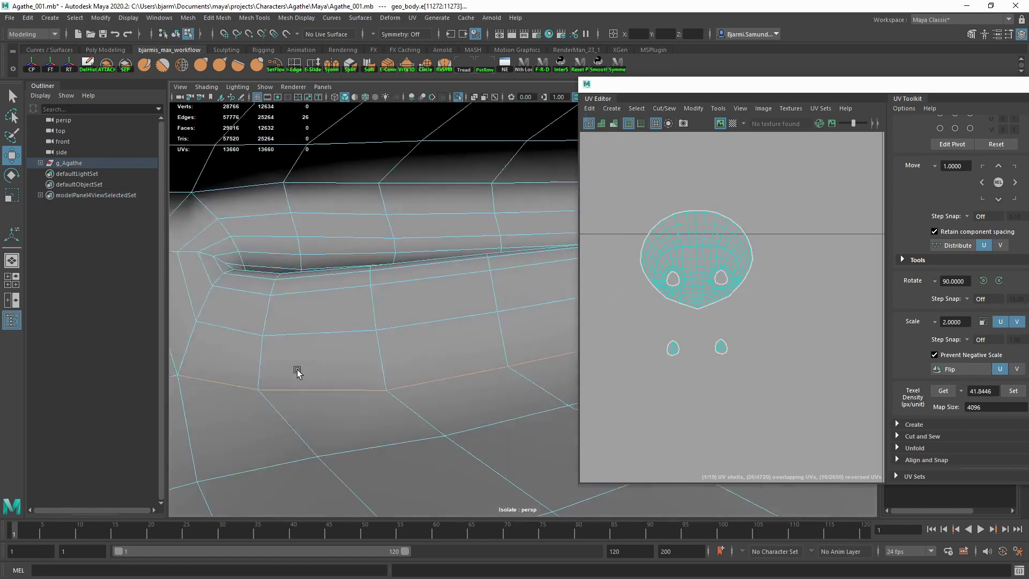
pyautogui.doubleClick(420, 337)
pyautogui.press('f')
pyautogui.keyDown('shift'); pyautogui.rightClick(682, 297); pyautogui.keyUp('shift')
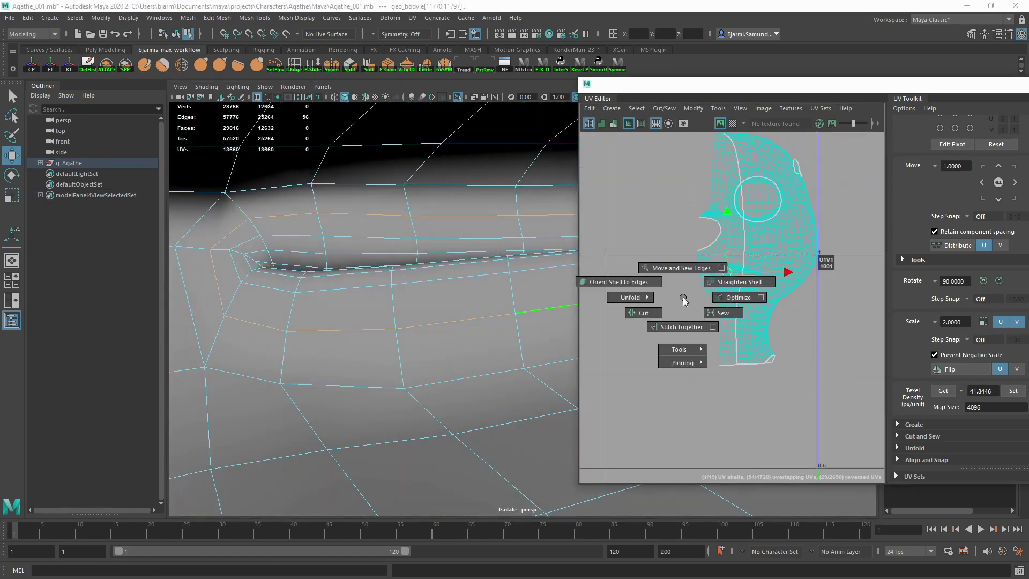
pyautogui.click(639, 315)
pyautogui.moveTo(379, 338)
pyautogui.keyDown('alt'); pyautogui.mouseDown()
pyautogui.moveTo(264, 356)
pyautogui.moveTo(386, 350)
pyautogui.moveTo(396, 332)
pyautogui.moveTo(528, 327)
pyautogui.mouseUp(); pyautogui.keyUp('alt')
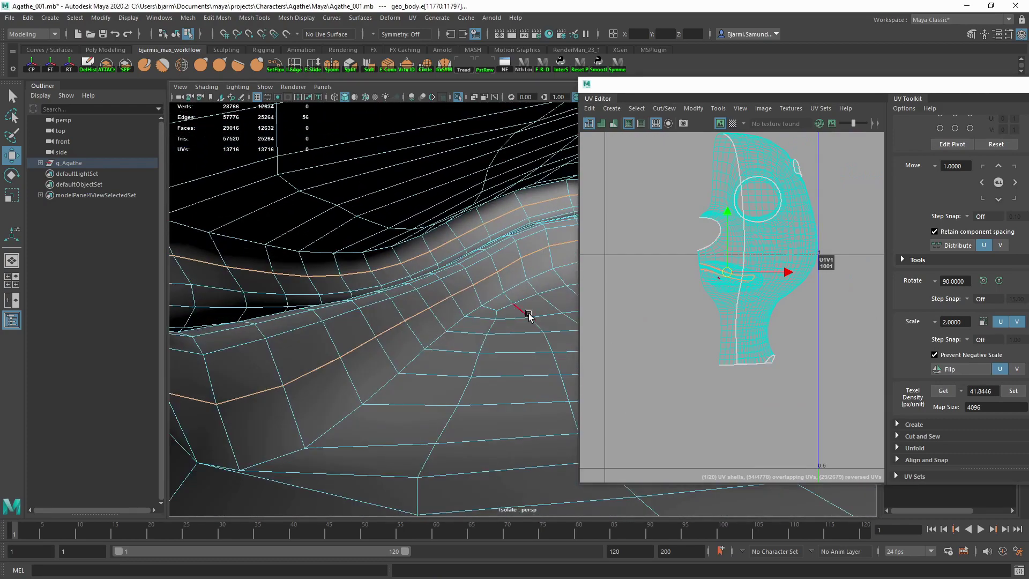
# - Unfold the new mouth shell and rotate it upright
pyautogui.hotkey('ctrl', 'F12')
pyautogui.scroll(-3, 716, 256)
pyautogui.moveTo(311, 326)
pyautogui.keyDown('alt'); pyautogui.mouseDown()
pyautogui.moveTo(356, 322)
pyautogui.moveTo(287, 329)
pyautogui.moveTo(460, 264)
pyautogui.moveTo(372, 317)
pyautogui.moveTo(430, 275)
pyautogui.moveTo(319, 309)
pyautogui.moveTo(370, 306)
pyautogui.mouseUp(); pyautogui.keyUp('alt')
pyautogui.hotkey('ctrl', 'F10')
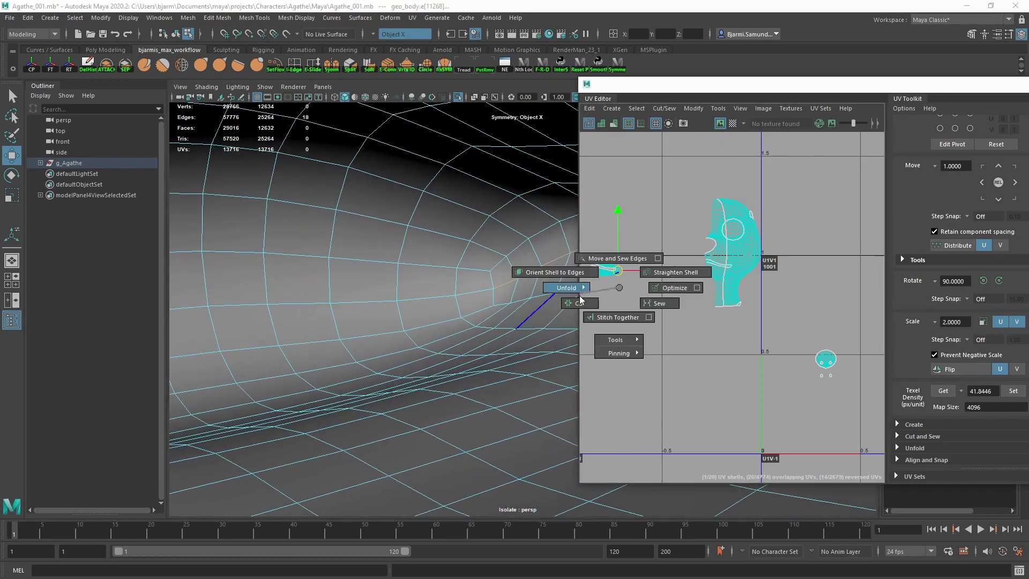
pyautogui.moveTo(597, 271); pyautogui.dragTo(556, 274, button='right')
pyautogui.press('e')
pyautogui.moveTo(650, 237); pyautogui.dragTo(598, 210)
# - Select the whole mouth UV shell and bring the head shell into view beside it
pyautogui.press('f')
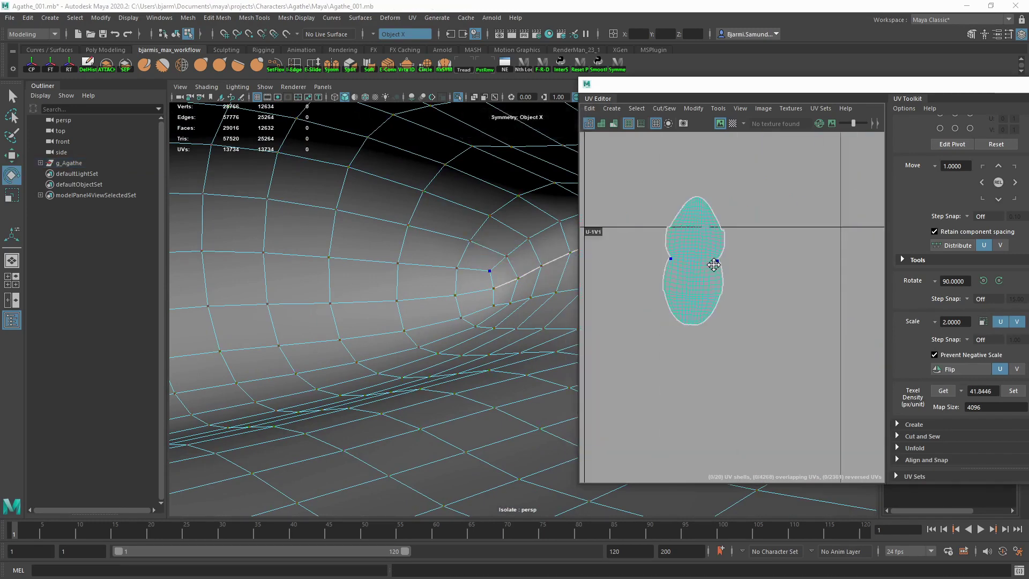
pyautogui.scroll(3, 707, 257)
pyautogui.click(704, 232)
pyautogui.press('F8')
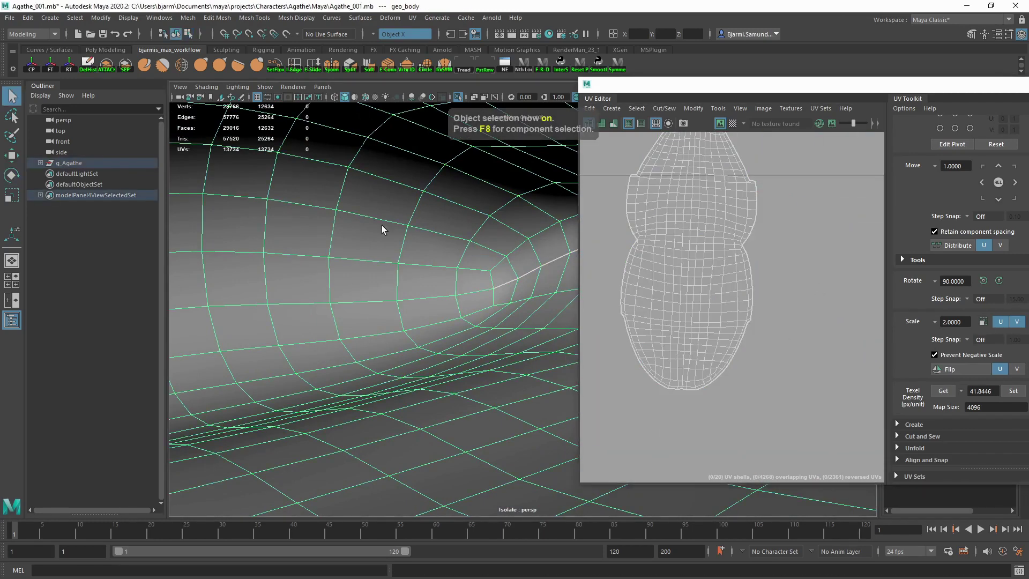
pyautogui.scroll(-3, 690, 253)
pyautogui.press('F8')
pyautogui.doubleClick(675, 288)
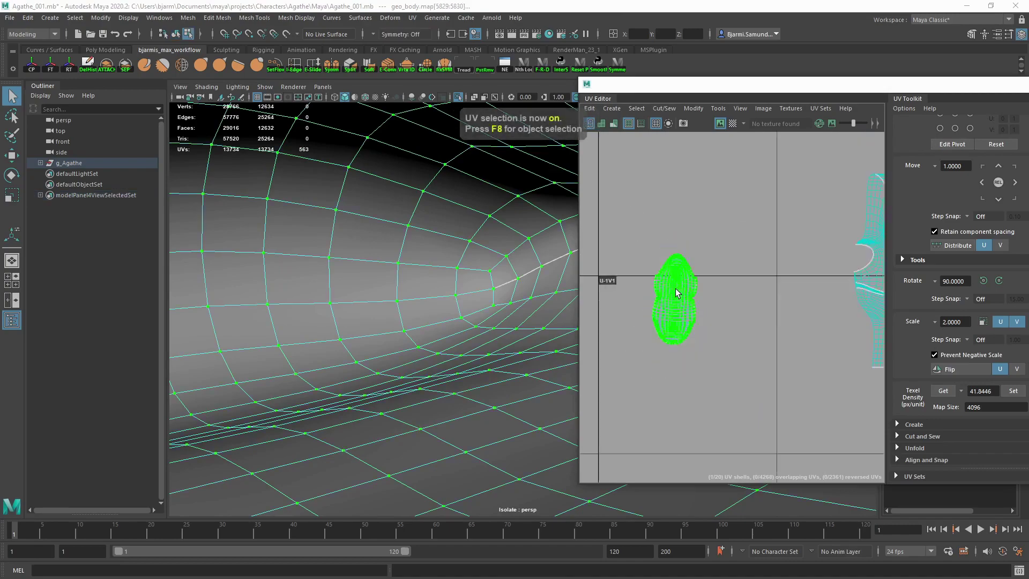
pyautogui.scroll(-3, 675, 288)
pyautogui.scroll(3, 677, 304)
pyautogui.press('e')
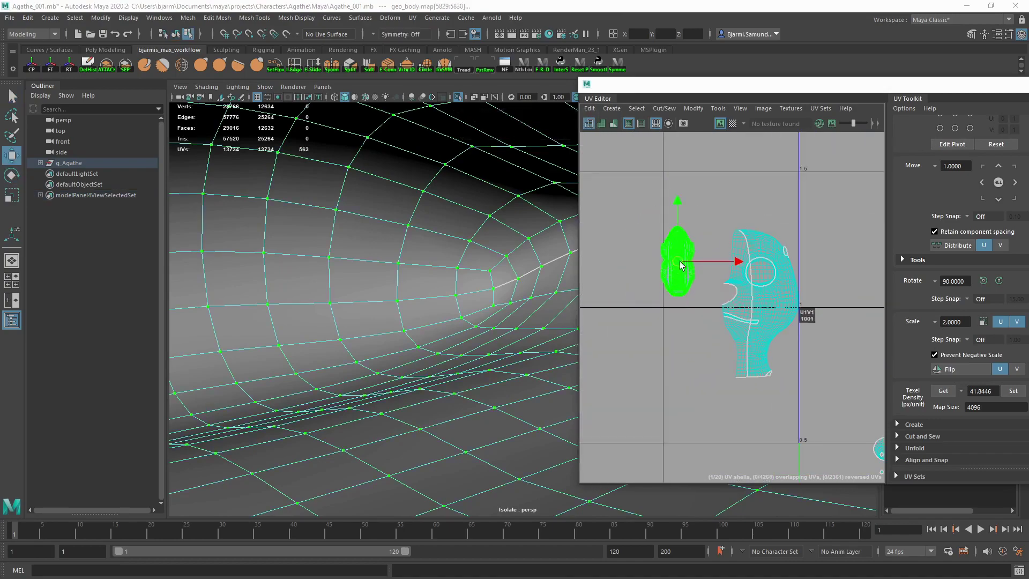
pyautogui.keyDown('alt'); pyautogui.moveTo(680, 261); pyautogui.dragTo(656, 252, button='middle'); pyautogui.keyUp('alt')
pyautogui.scroll(-3, 482, 321)
pyautogui.scroll(-3, 390, 310)
pyautogui.scroll(-2, 397, 294)
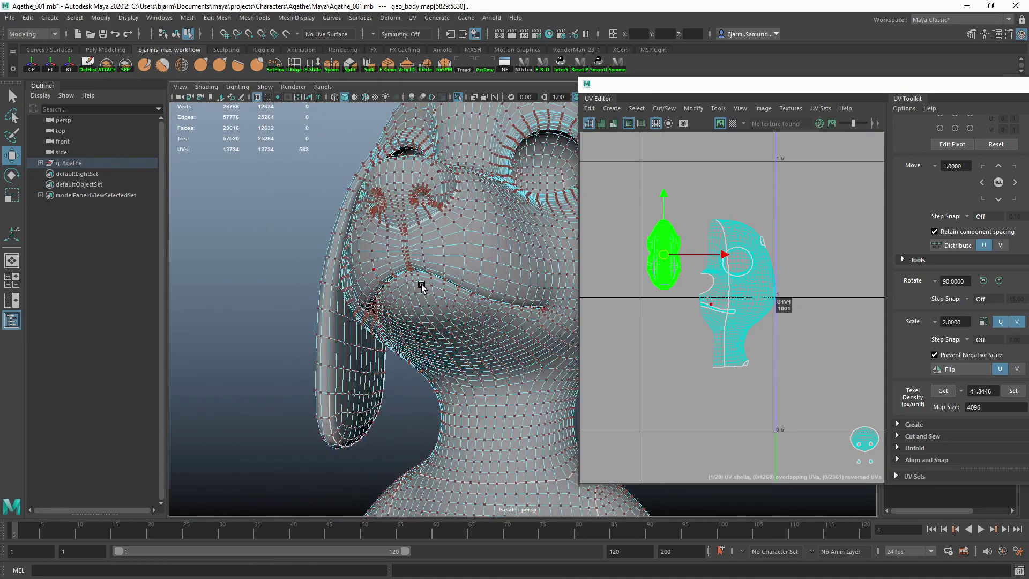
pyautogui.scroll(-2, 422, 288)
# - Select the neck seam edges and cut the UVs around the neck
pyautogui.press('F10')
pyautogui.scroll(5, 449, 327)
pyautogui.click(448, 326)
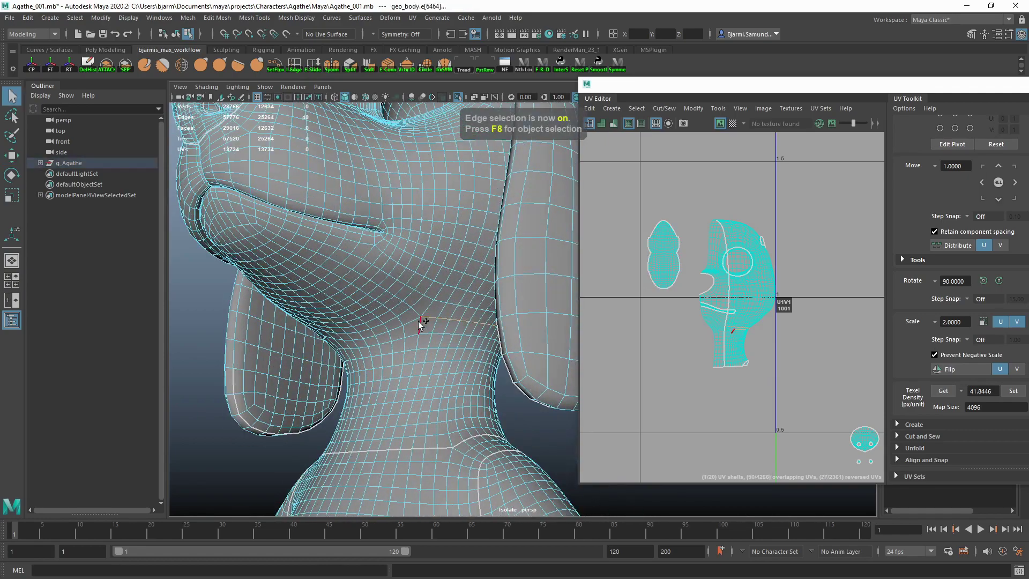
pyautogui.moveTo(426, 317)
pyautogui.keyDown('alt'); pyautogui.mouseDown()
pyautogui.moveTo(492, 334)
pyautogui.moveTo(355, 356)
pyautogui.mouseUp(); pyautogui.keyUp('alt')
pyautogui.scroll(3, 356, 355)
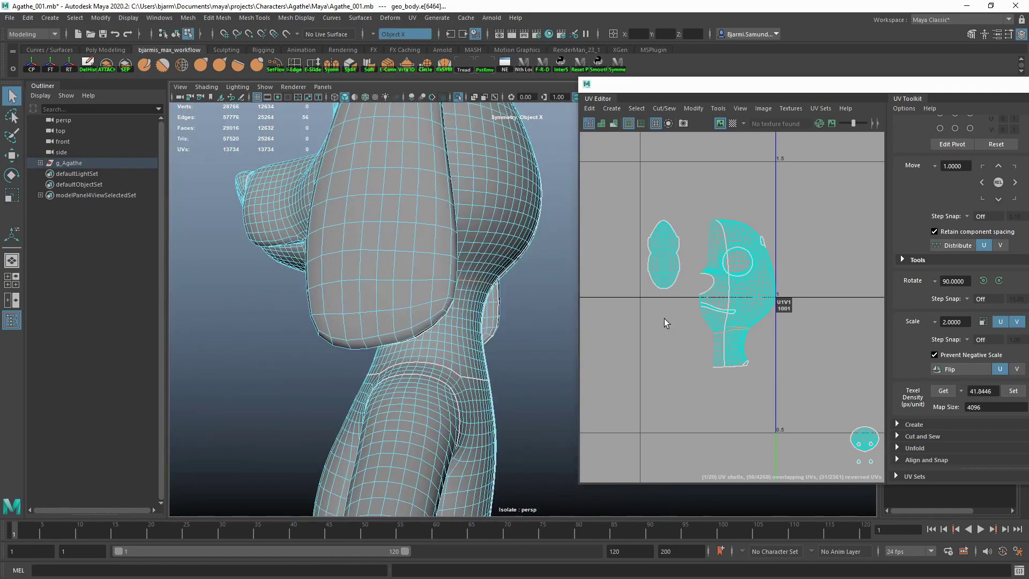
pyautogui.keyDown('shift'); pyautogui.moveTo(664, 322); pyautogui.dragTo(627, 332, button='right'); pyautogui.keyUp('shift')
# - Unfold the neck shell into a flat strip and rotate it level
pyautogui.keyDown('alt'); pyautogui.moveTo(375, 300); pyautogui.dragTo(385, 288); pyautogui.keyUp('alt')
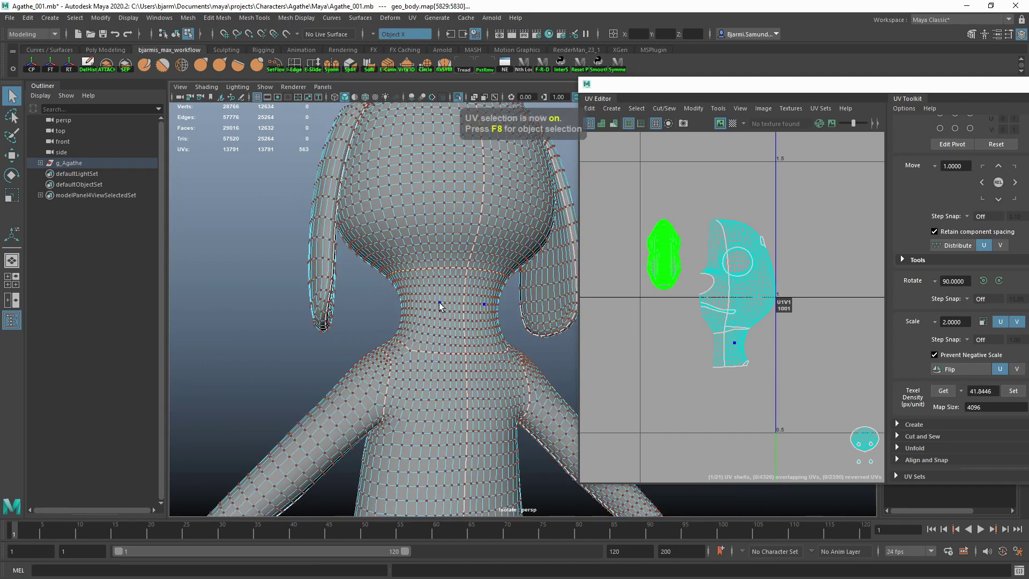
pyautogui.doubleClick(446, 313)
pyautogui.keyDown('shift'); pyautogui.moveTo(638, 303); pyautogui.dragTo(687, 306, button='right'); pyautogui.keyUp('shift')
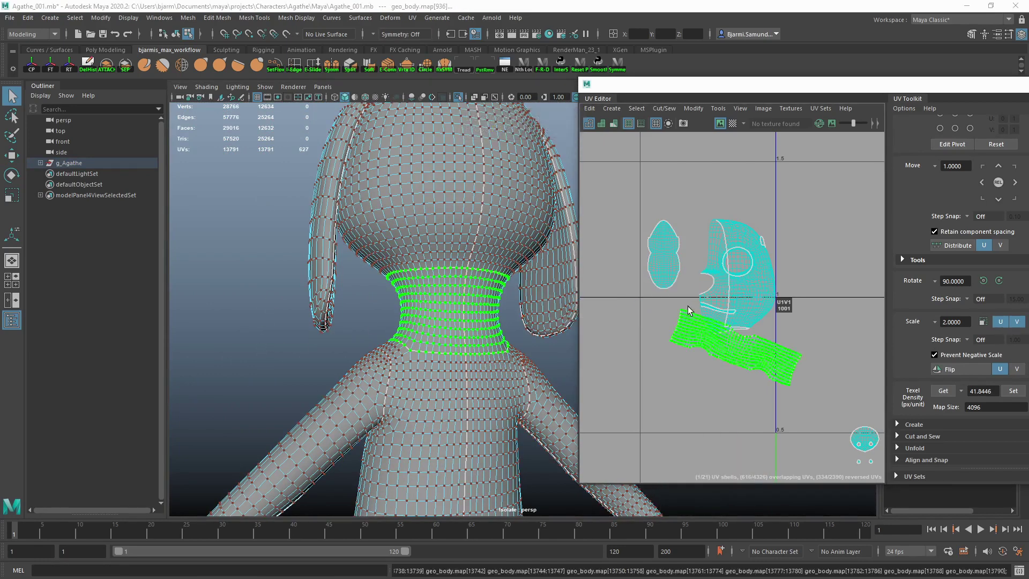
pyautogui.press('e')
pyautogui.moveTo(778, 310); pyautogui.dragTo(767, 300)
pyautogui.press('w')
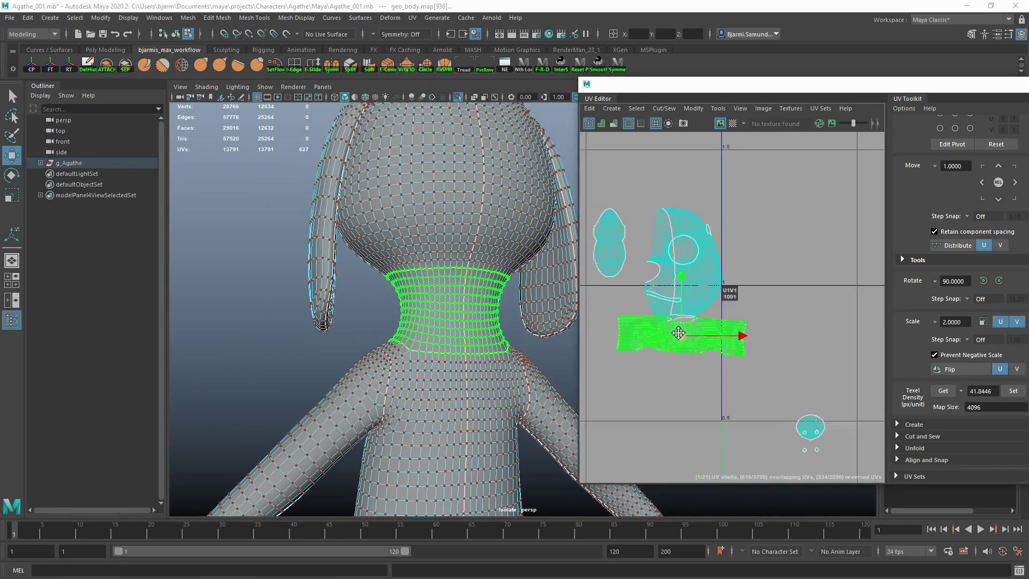
pyautogui.scroll(5, 669, 261)
# - Move the neck strip below the head shell and place the mouth shell next to it
pyautogui.press('F10')
pyautogui.press('q')
pyautogui.scroll(-5, 670, 249)
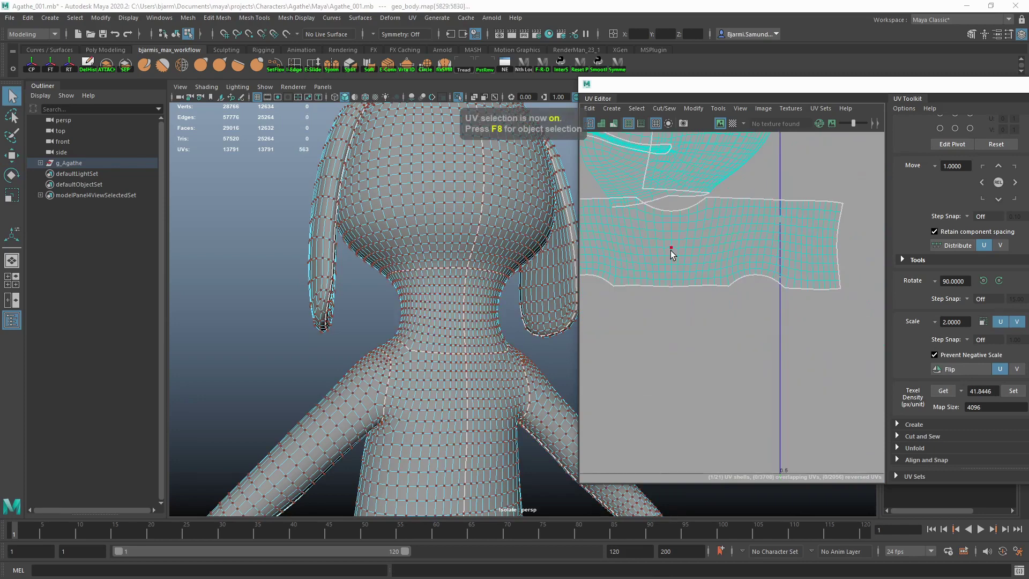
pyautogui.press('F12')
pyautogui.doubleClick(670, 250)
pyautogui.press('w')
pyautogui.scroll(-2, 662, 291)
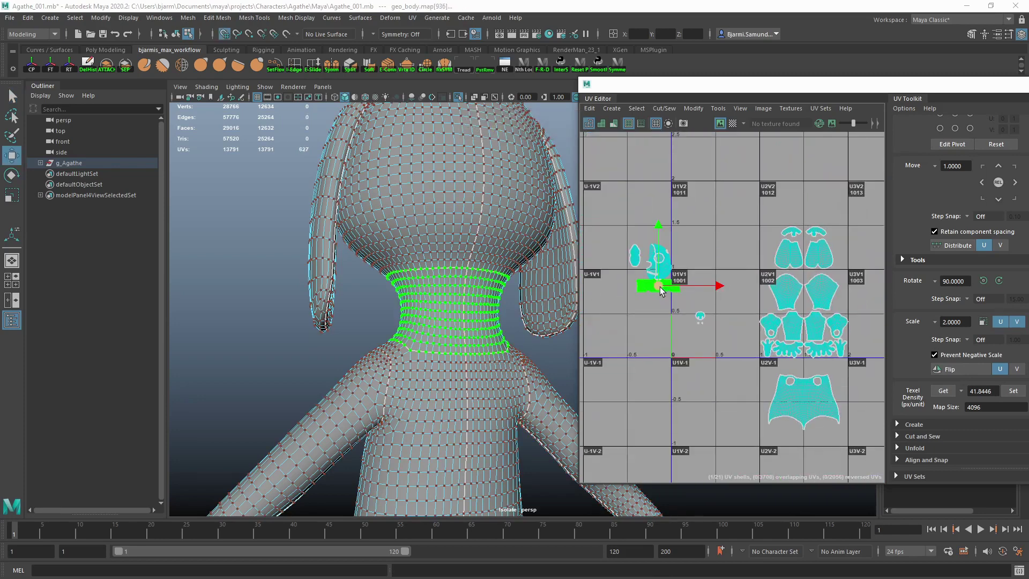
pyautogui.scroll(2, 714, 306)
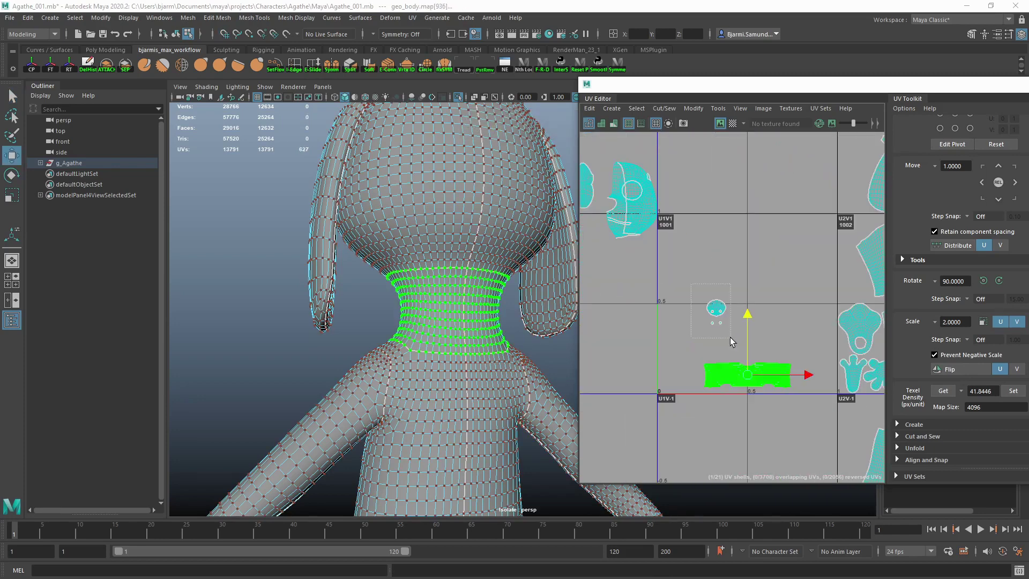
pyautogui.moveTo(712, 303); pyautogui.dragTo(673, 363)
pyautogui.scroll(2, 728, 236)
pyautogui.moveTo(647, 224); pyautogui.dragTo(704, 397)
# - Select the head, neck and small shells together, then clear the selection
pyautogui.scroll(-1, 707, 351)
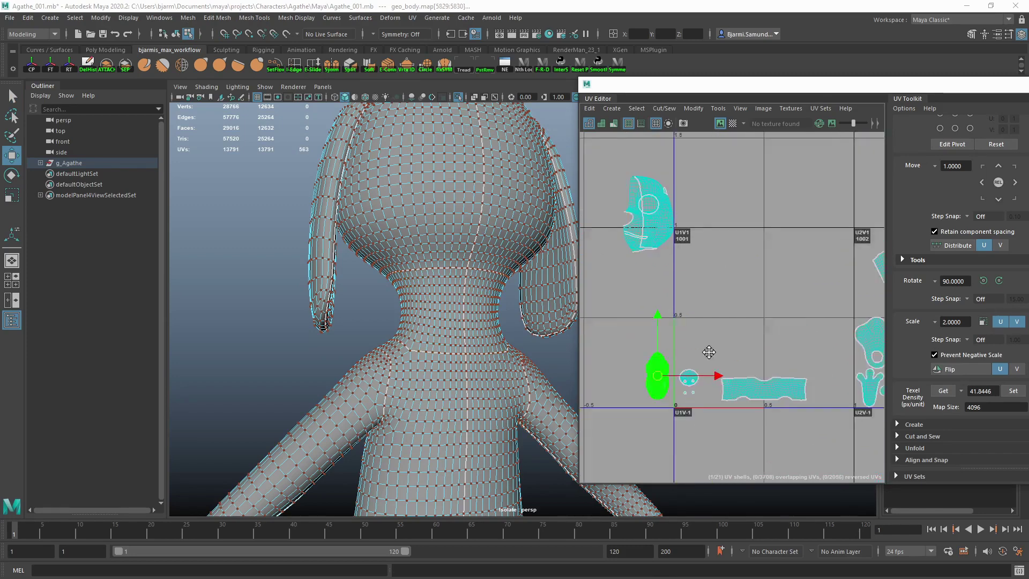
pyautogui.scroll(-2, 764, 352)
pyautogui.scroll(-1, 857, 364)
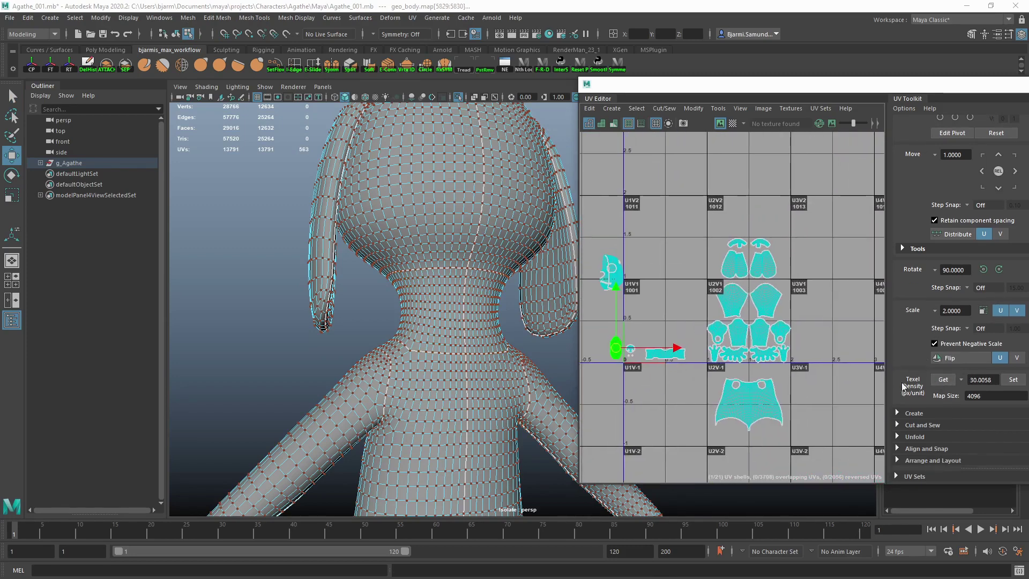
pyautogui.moveTo(609, 379); pyautogui.dragTo(691, 249)
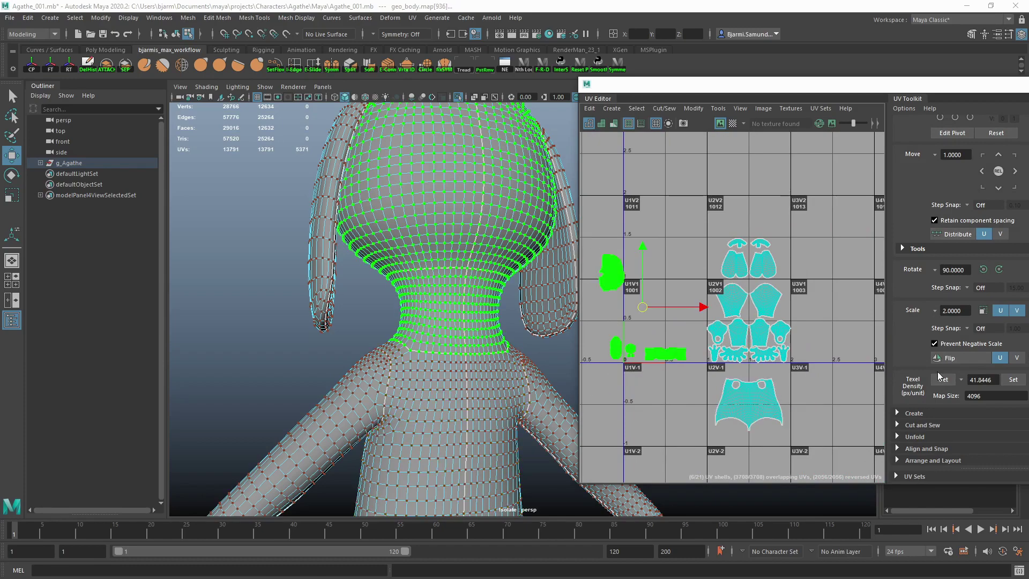
pyautogui.click(617, 347)
pyautogui.scroll(2, 597, 341)
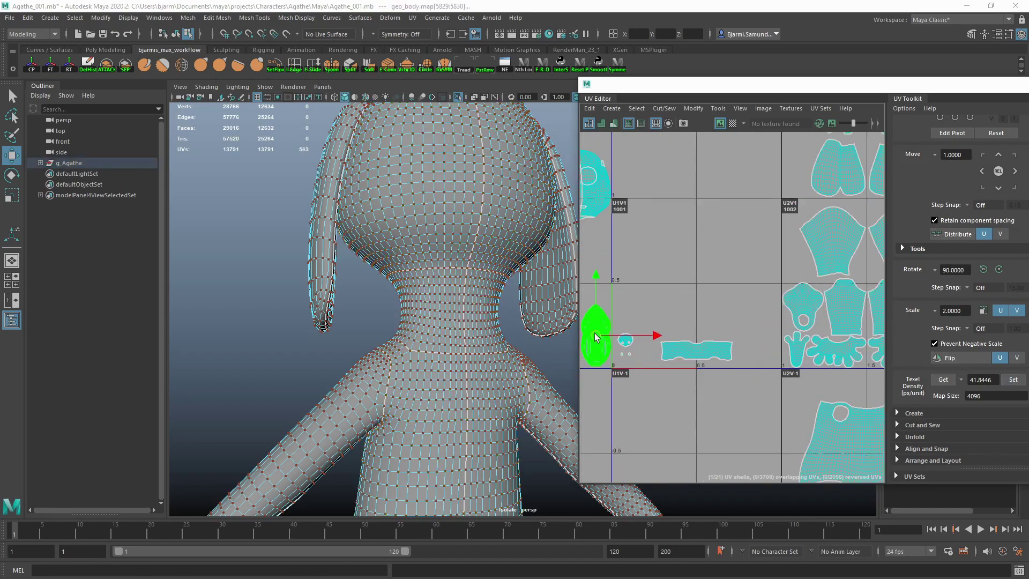
pyautogui.scroll(-2, 595, 336)
pyautogui.click(647, 259)
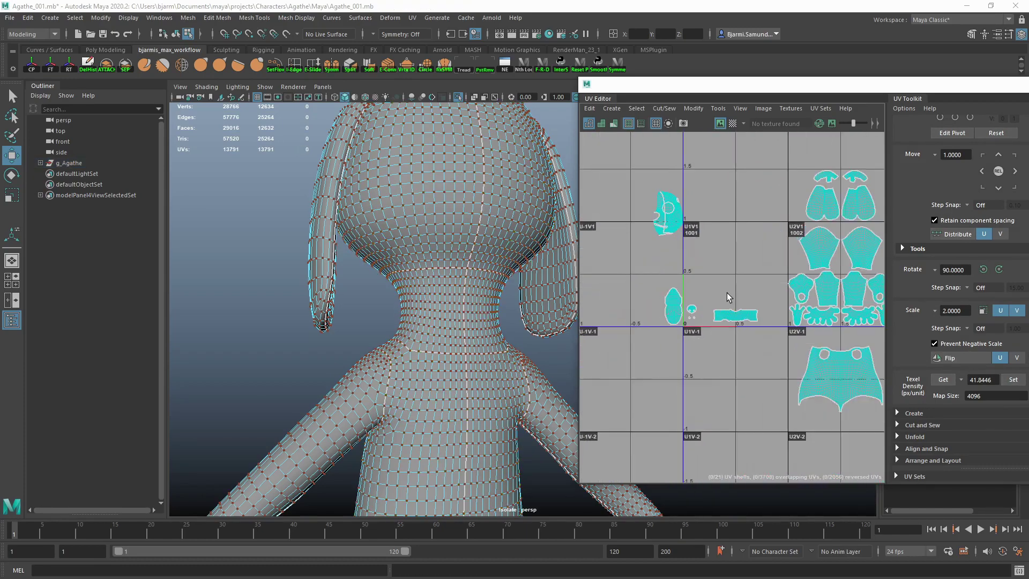
pyautogui.moveTo(459, 233)
pyautogui.keyDown('alt'); pyautogui.mouseDown()
pyautogui.moveTo(448, 280)
pyautogui.moveTo(544, 323)
pyautogui.mouseUp(); pyautogui.keyUp('alt')
# - Select the head UV shell, rotate it 90 degrees and frame the whole face shell
pyautogui.press('F12')
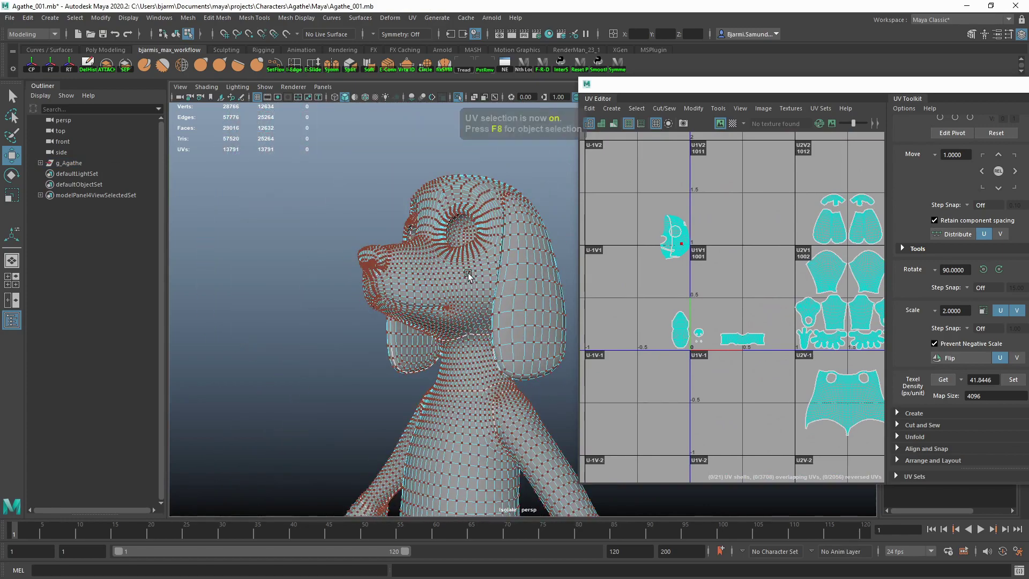
pyautogui.click(455, 293)
pyautogui.scroll(3, 659, 250)
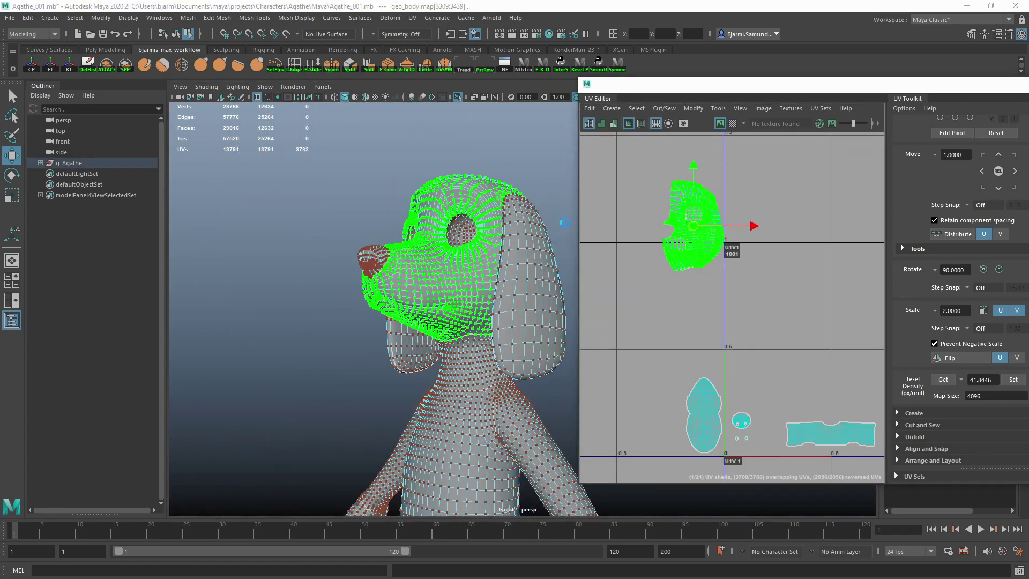
pyautogui.click(654, 236)
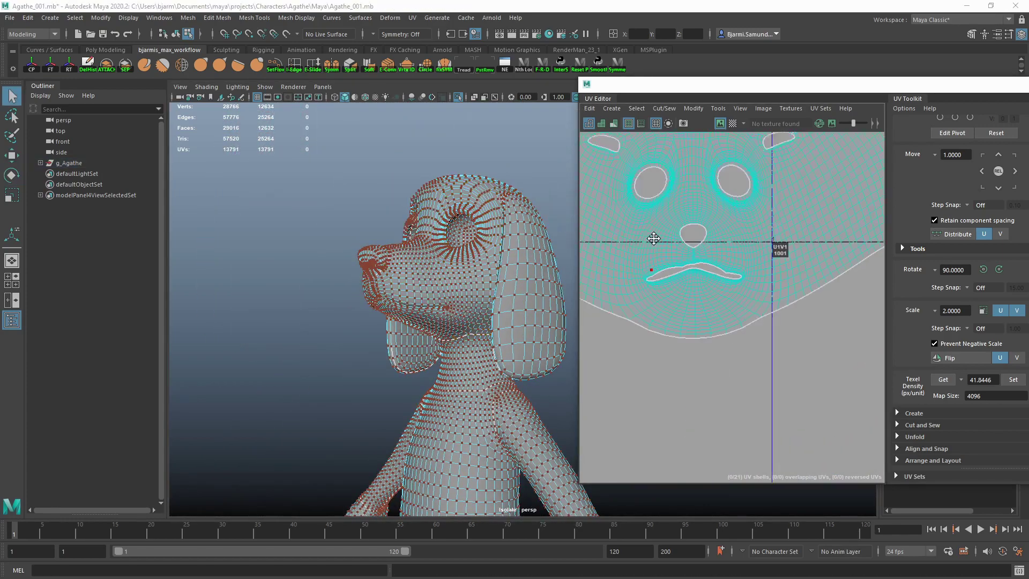
pyautogui.scroll(5, 654, 236)
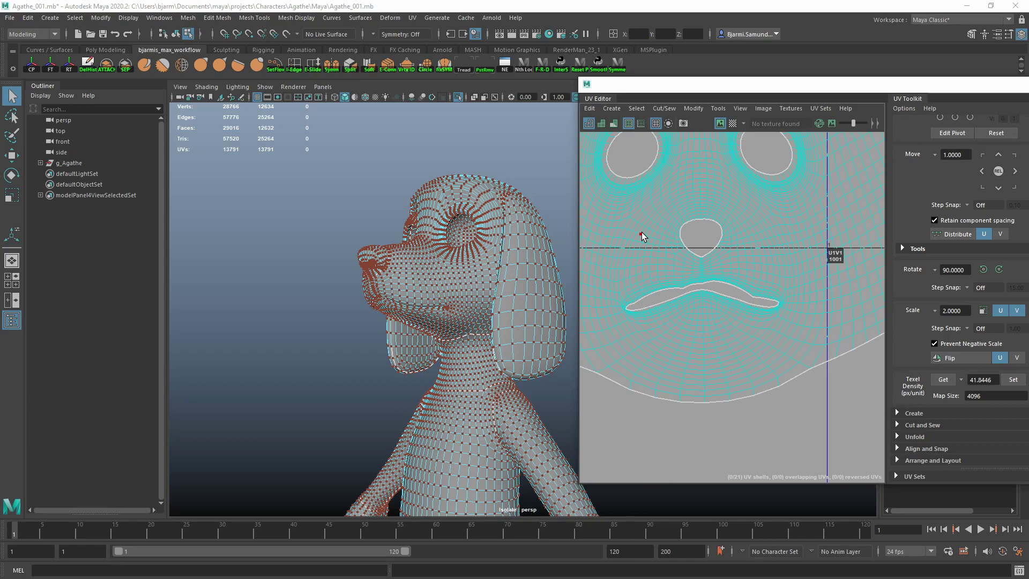
pyautogui.scroll(-2, 643, 235)
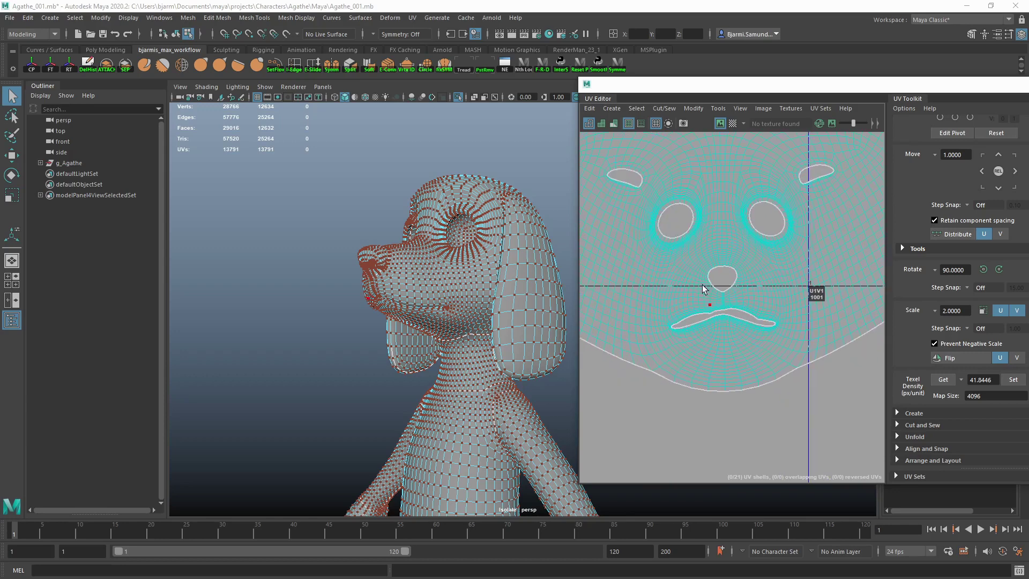
pyautogui.scroll(-2, 659, 257)
pyautogui.scroll(-2, 667, 273)
# - Cut the face shell's UVs along the edge at its top notch
pyautogui.press('F10')
pyautogui.click(705, 179)
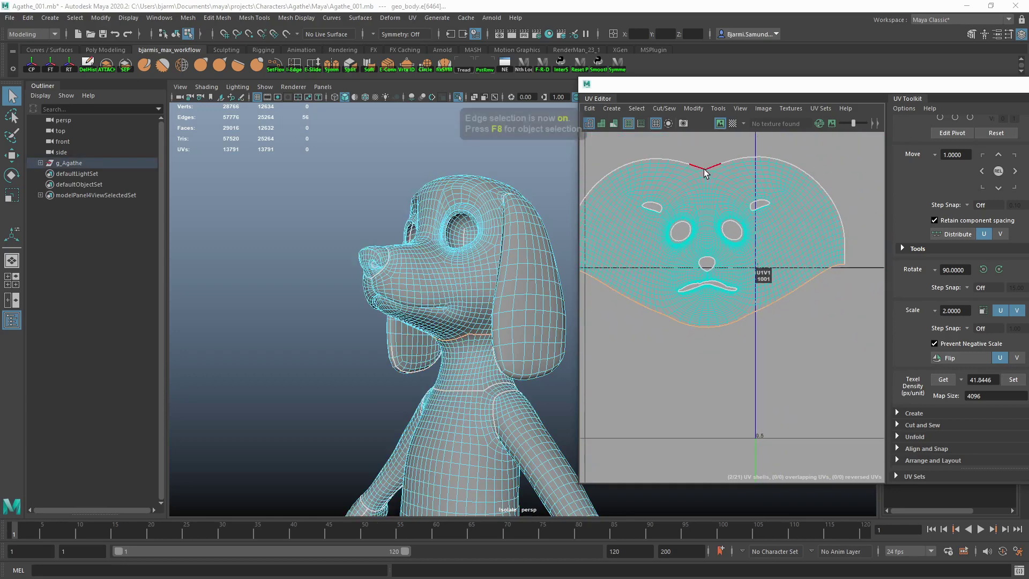
pyautogui.press('f')
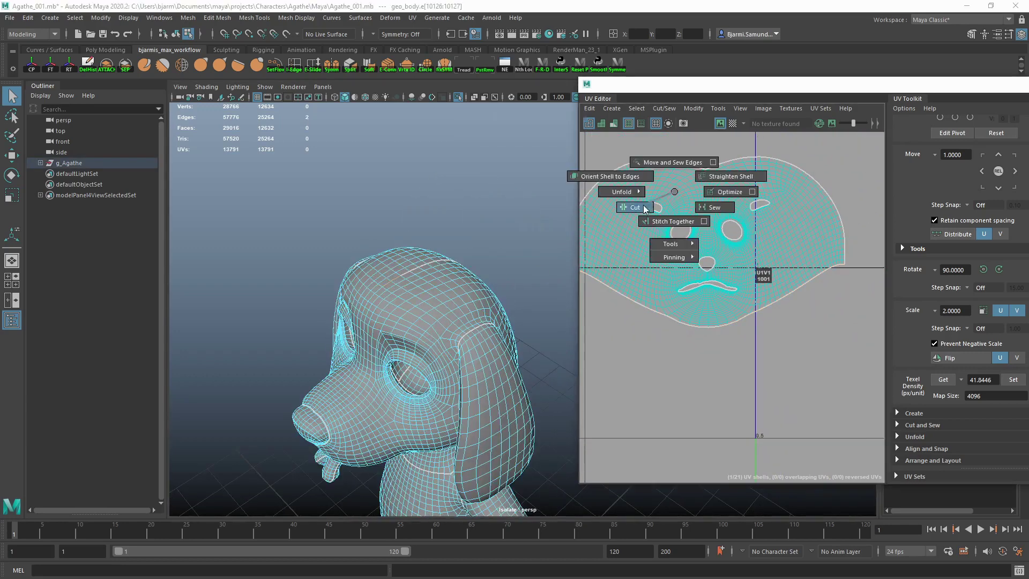
pyautogui.scroll(2, 710, 285)
pyautogui.moveTo(673, 218)
pyautogui.keyDown('shift'); pyautogui.mouseDown(button='right')
pyautogui.moveTo(676, 235)
pyautogui.moveTo(698, 241)
pyautogui.mouseUp(button='right'); pyautogui.keyUp('shift')
pyautogui.click(659, 170)
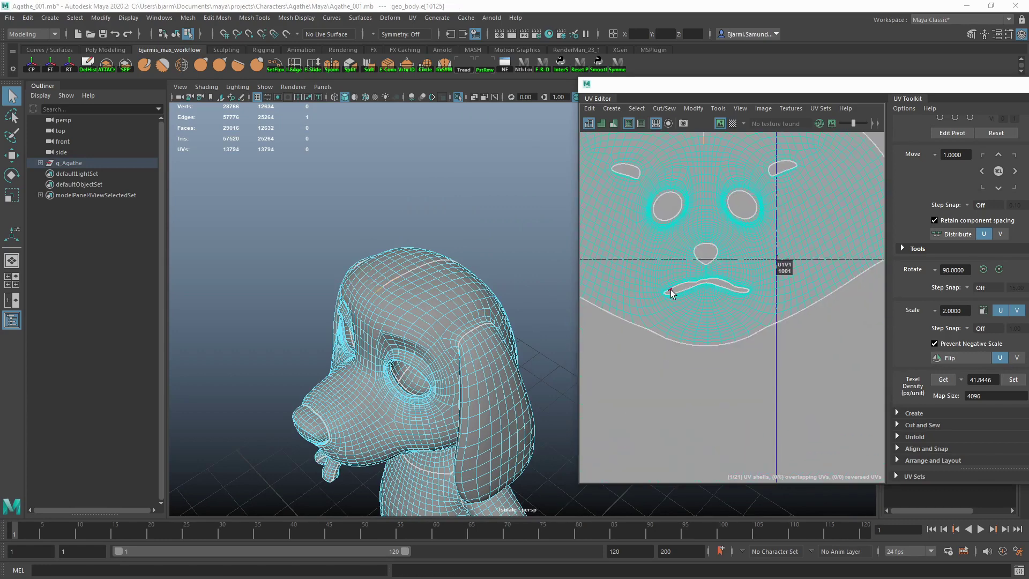
# - Cut the face shell along the edge path from mouth to chin
pyautogui.scroll(3, 671, 293)
pyautogui.doubleClick(730, 353)
pyautogui.keyDown('shift'); pyautogui.moveTo(730, 354); pyautogui.dragTo(730, 335, button='right'); pyautogui.keyUp('shift')
pyautogui.scroll(-3, 684, 273)
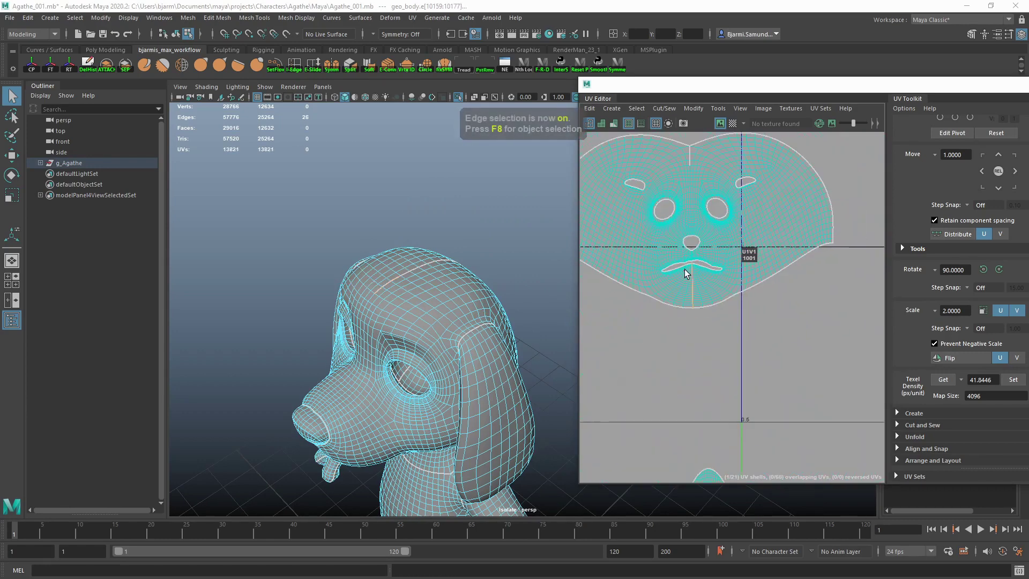
# - Unfold the whole face UV shell, then deselect it
pyautogui.press('F12')
pyautogui.doubleClick(685, 274)
pyautogui.keyDown('shift'); pyautogui.moveTo(711, 219); pyautogui.dragTo(639, 224, button='right'); pyautogui.keyUp('shift')
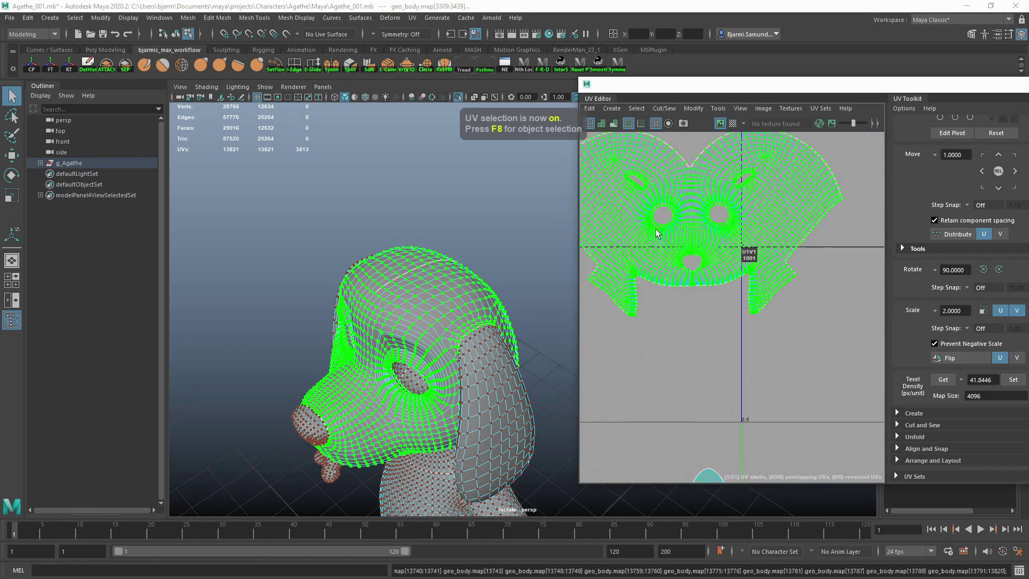
pyautogui.scroll(-3, 676, 231)
pyautogui.press('w')
pyautogui.scroll(3, 704, 231)
pyautogui.click(697, 251)
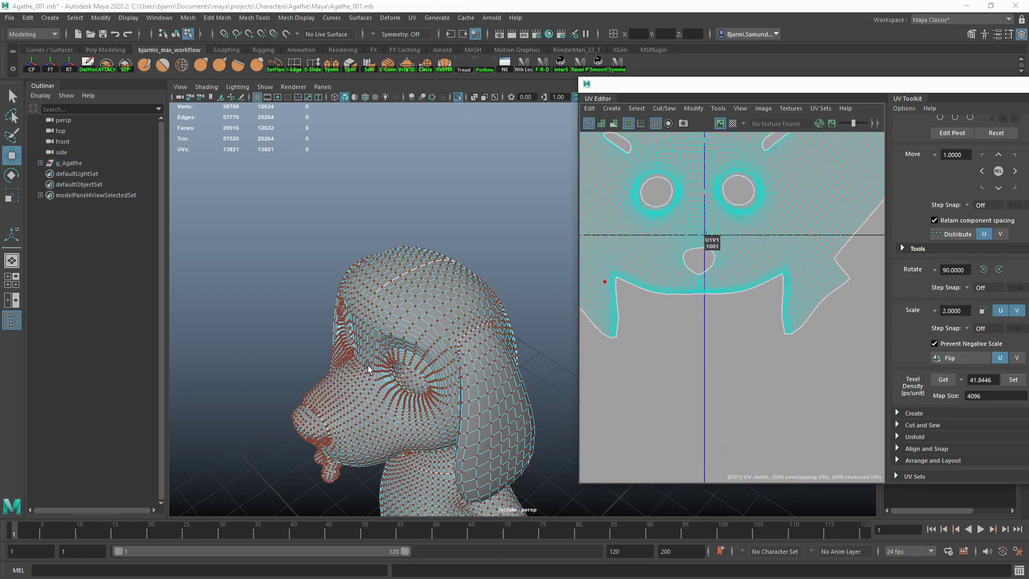
# - Reselect the face shell, change its shading and orbit the head to inspect the seams
pyautogui.scroll(-2, 685, 236)
pyautogui.scroll(-2, 696, 257)
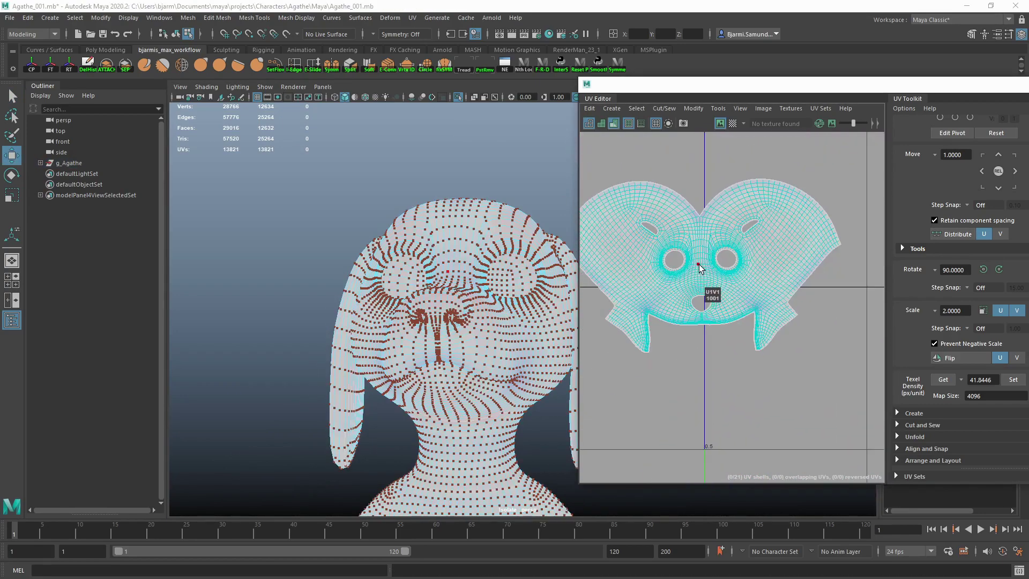
pyautogui.doubleClick(705, 271)
pyautogui.moveTo(460, 279)
pyautogui.keyDown('alt'); pyautogui.mouseDown()
pyautogui.moveTo(413, 287)
pyautogui.moveTo(413, 368)
pyautogui.moveTo(409, 275)
pyautogui.mouseUp(); pyautogui.keyUp('alt')
pyautogui.scroll(2, 684, 308)
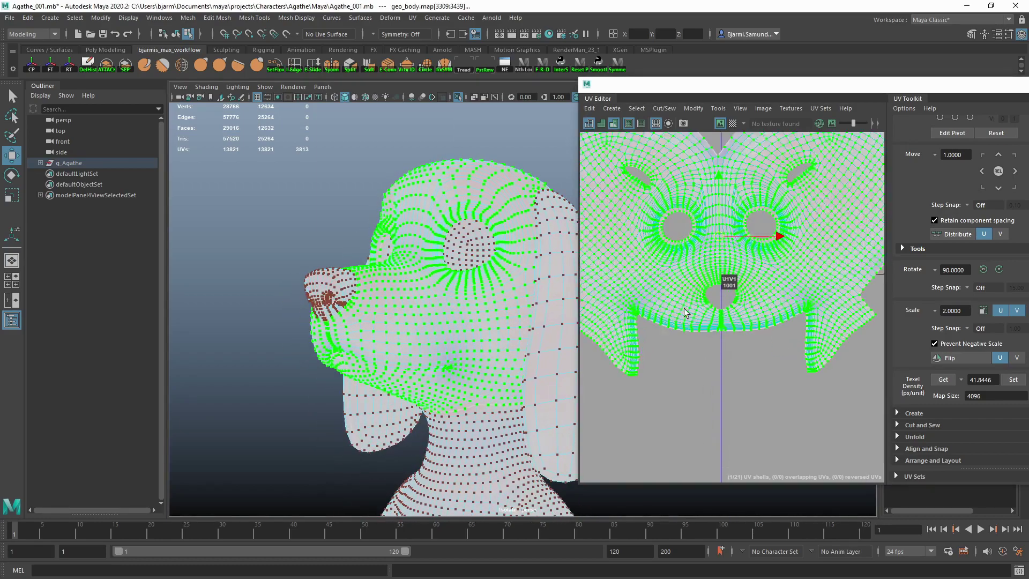
pyautogui.scroll(1, 693, 324)
pyautogui.click(693, 324)
pyautogui.click(618, 126)
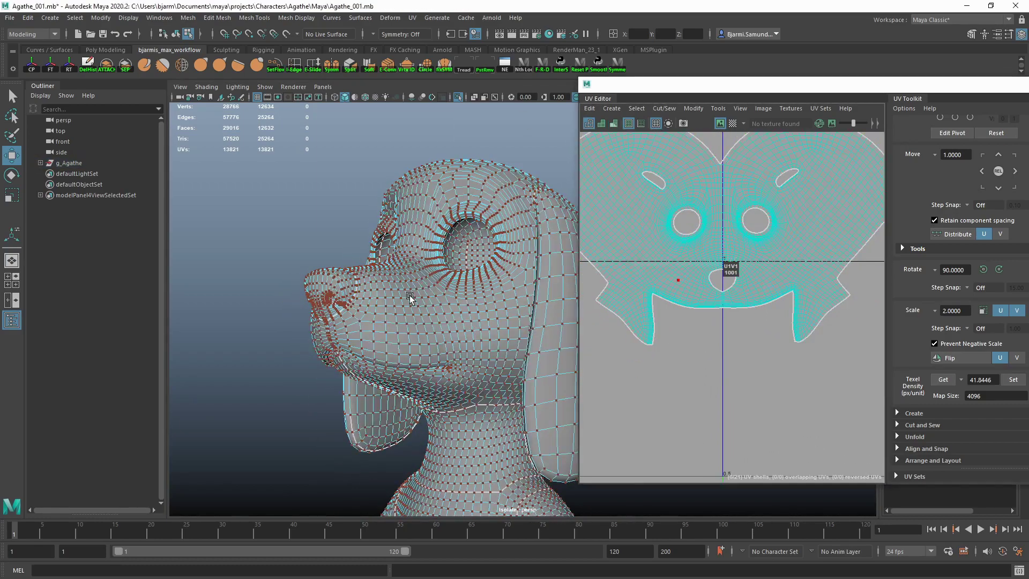
pyautogui.moveTo(413, 273)
pyautogui.keyDown('alt'); pyautogui.mouseDown()
pyautogui.moveTo(404, 269)
pyautogui.moveTo(430, 323)
pyautogui.moveTo(412, 330)
pyautogui.mouseUp(); pyautogui.keyUp('alt')
pyautogui.scroll(1, 593, 332)
pyautogui.press('F10')
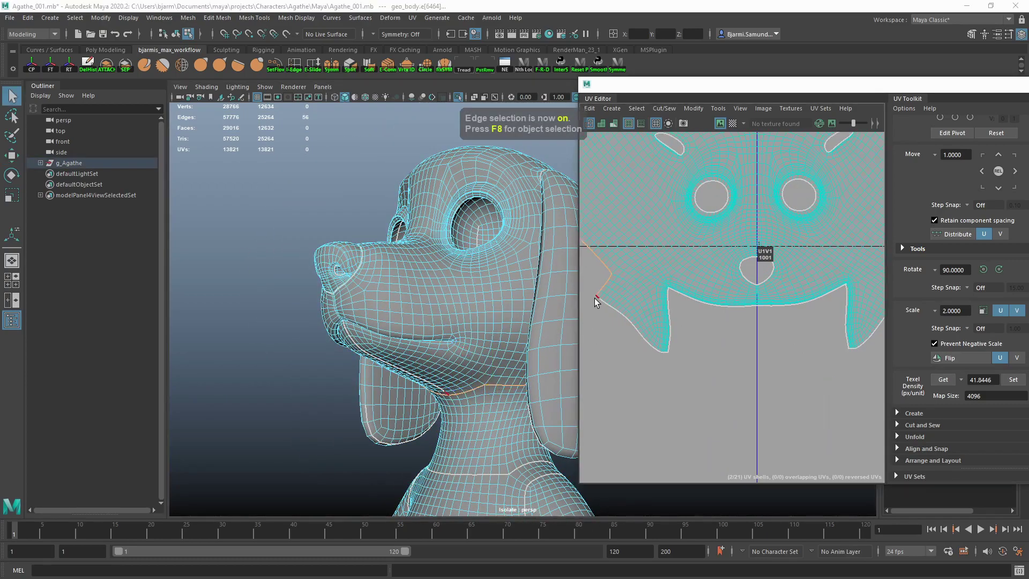
# - Sew the chin flaps back onto the face shell with Move and Sew Edges
pyautogui.press('q')
pyautogui.click(593, 298)
pyautogui.scroll(3, 650, 371)
pyautogui.scroll(2, 678, 308)
pyautogui.keyDown('shift'); pyautogui.rightClick(699, 339); pyautogui.keyUp('shift')
pyautogui.click(695, 315)
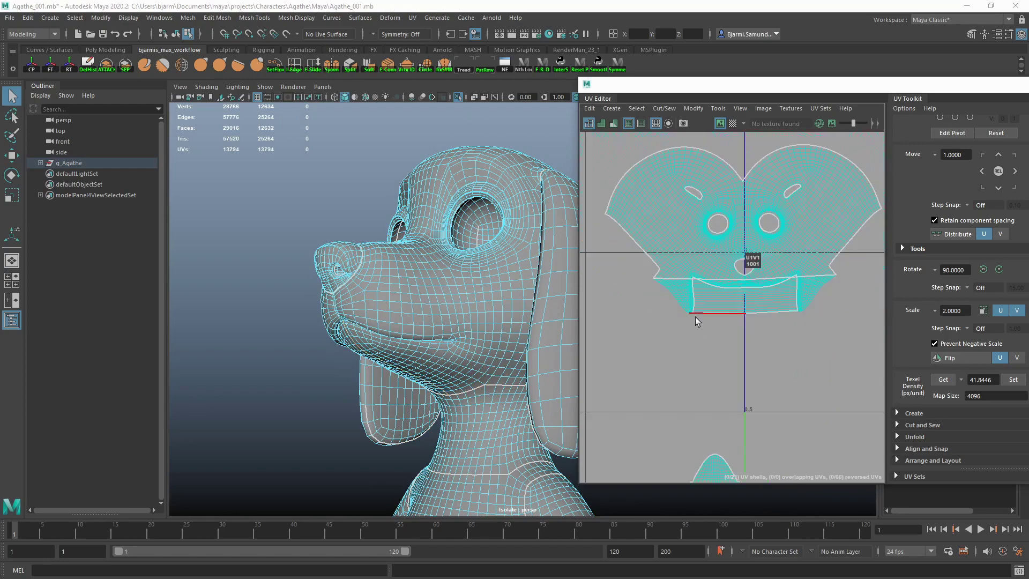
# - Convert the edges to the whole shell's UVs, unfold the face shell, then clear the selection
pyautogui.press('F10')
pyautogui.keyDown('alt'); pyautogui.moveTo(439, 322); pyautogui.dragTo(461, 347); pyautogui.keyUp('alt')
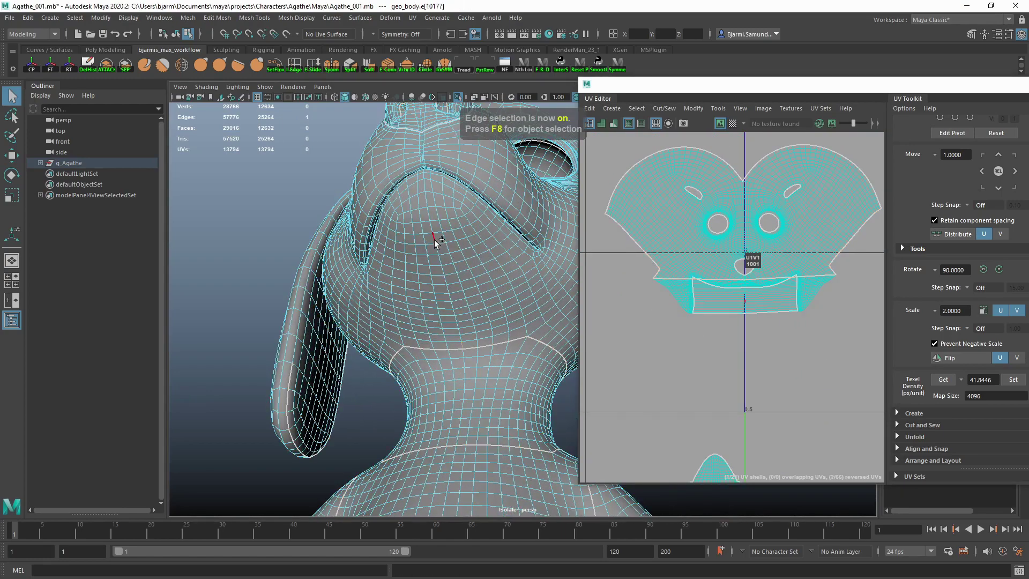
pyautogui.keyDown('shift'); pyautogui.rightClick(699, 289); pyautogui.keyUp('shift')
pyautogui.click(733, 259)
pyautogui.keyDown('shift'); pyautogui.rightClick(712, 236); pyautogui.keyUp('shift')
pyautogui.click(595, 227)
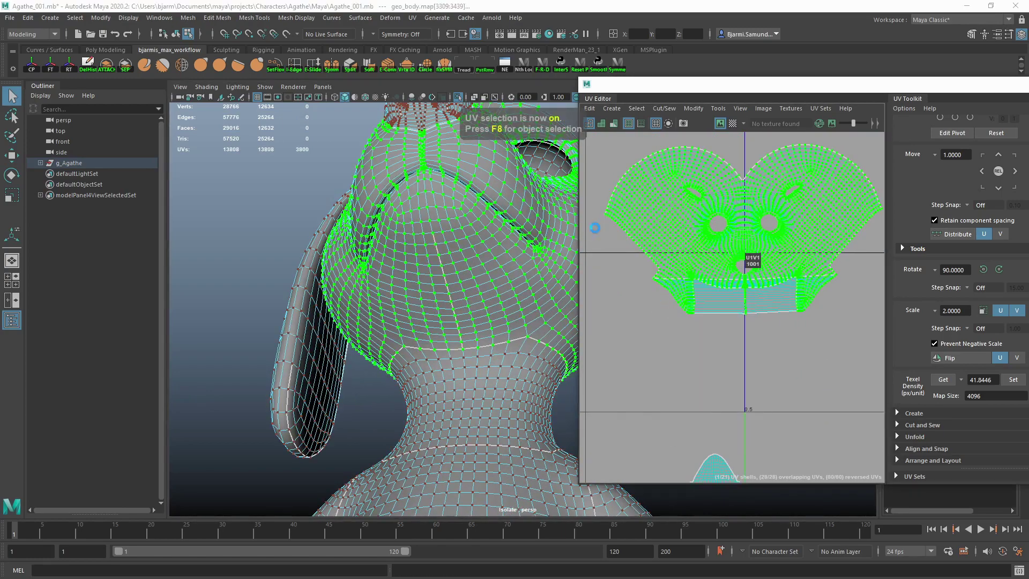
pyautogui.scroll(3, 747, 334)
pyautogui.scroll(2, 728, 342)
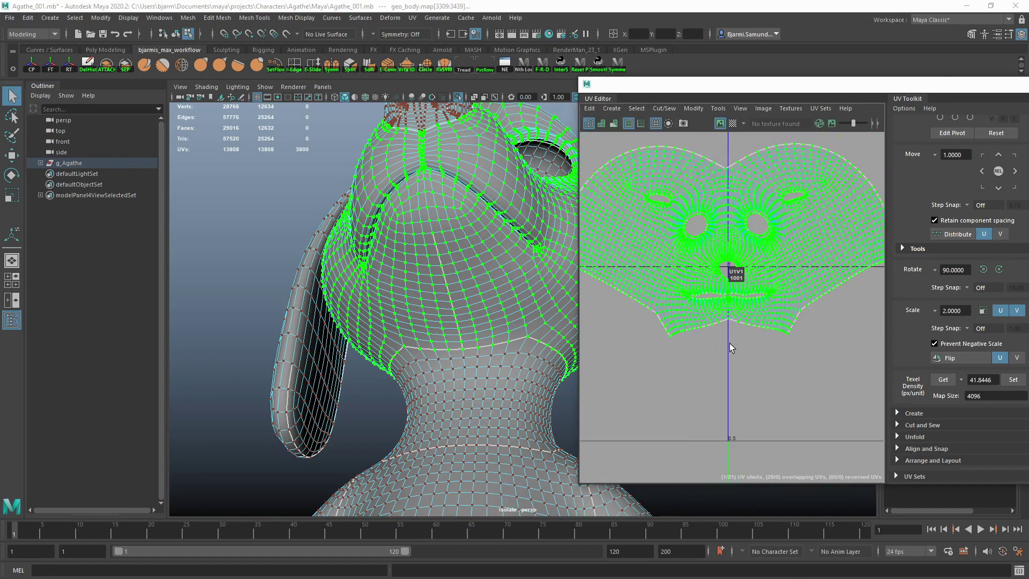
pyautogui.click(728, 343)
pyautogui.scroll(3, 723, 350)
pyautogui.scroll(2, 696, 319)
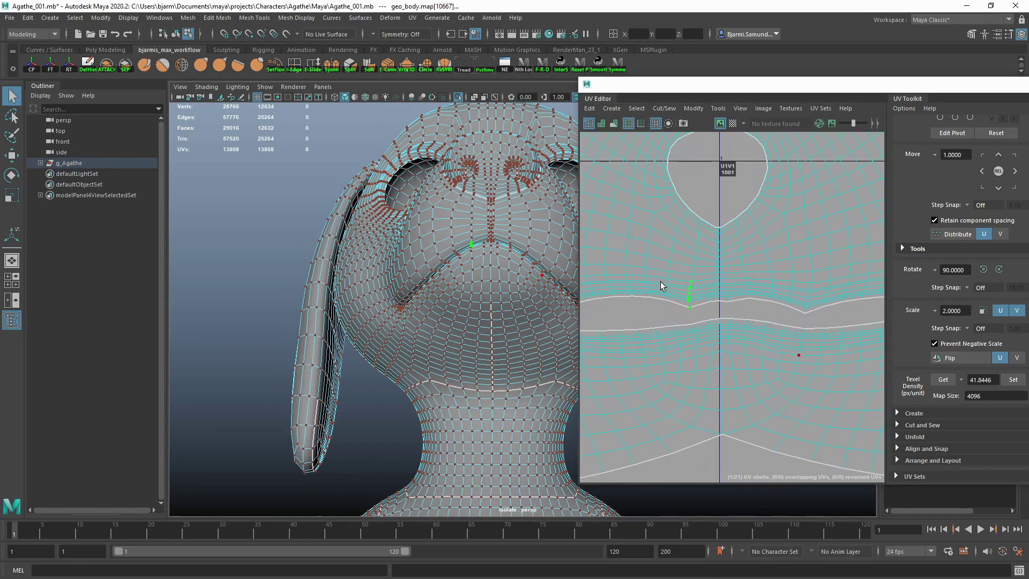
# - Convert an edge below the mouth to UVs and grow the selection over most of the face
pyautogui.press('F10')
pyautogui.click(671, 298)
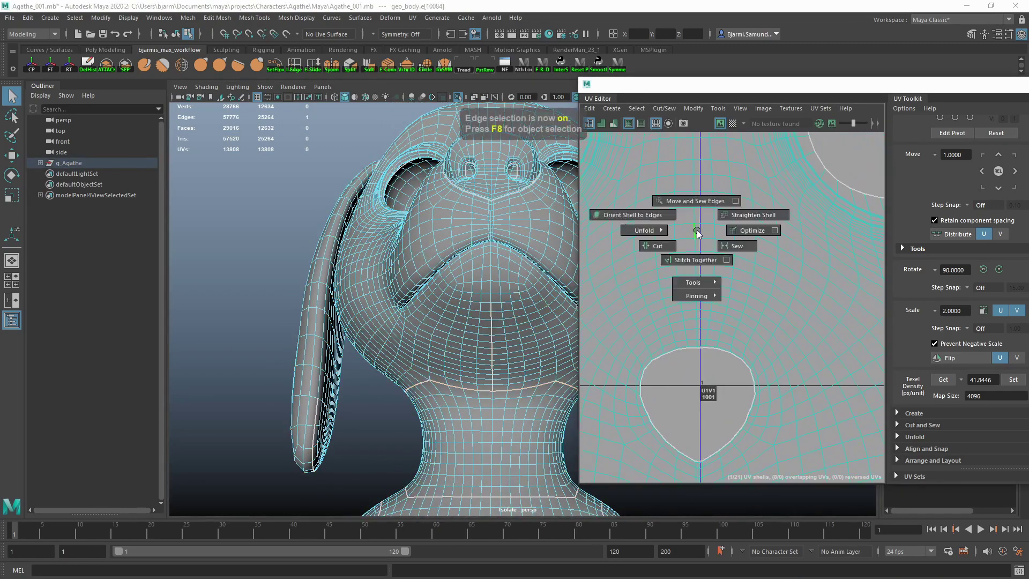
pyautogui.keyDown('ctrl'); pyautogui.moveTo(696, 233); pyautogui.dragTo(691, 252, button='right'); pyautogui.keyUp('ctrl')
pyautogui.press('f')
pyautogui.scroll(-2, 700, 295)
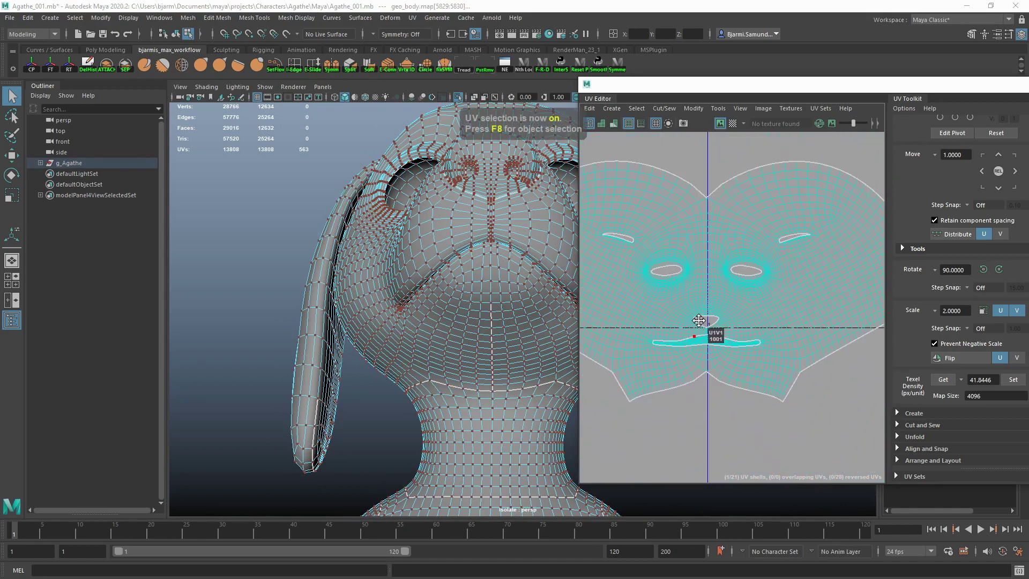
pyautogui.hotkey('shift', '.')
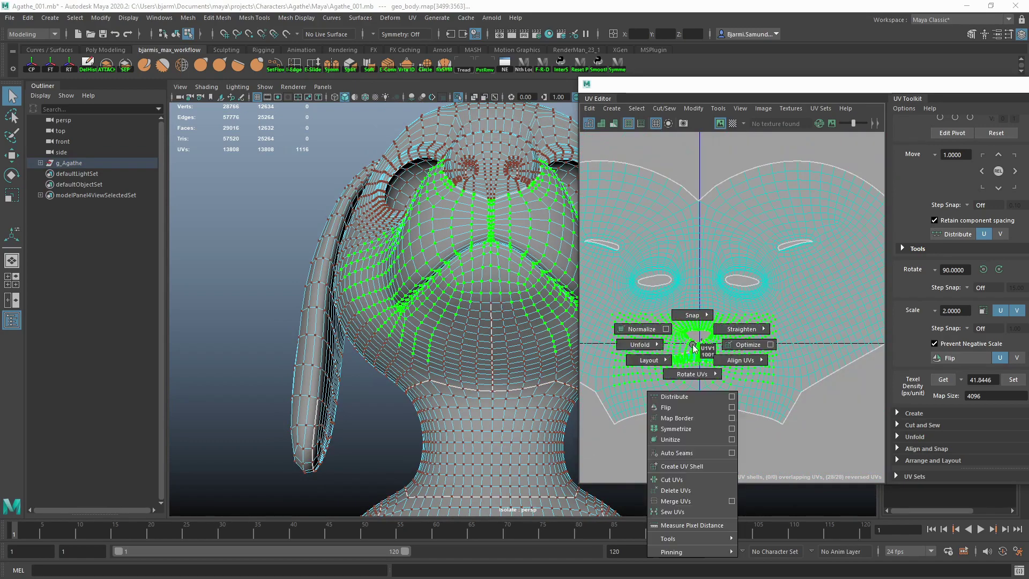
pyautogui.keyDown('ctrl'); pyautogui.moveTo(691, 347); pyautogui.dragTo(621, 343, button='right'); pyautogui.keyUp('ctrl')
pyautogui.keyDown('alt'); pyautogui.moveTo(773, 457); pyautogui.dragTo(762, 406, button='middle'); pyautogui.keyUp('alt')
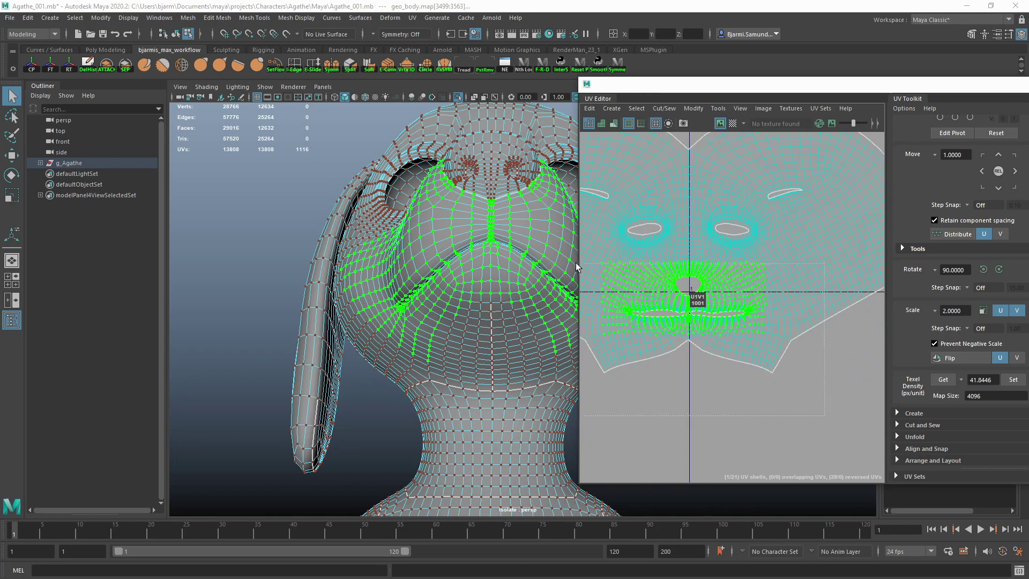
pyautogui.keyDown('alt'); pyautogui.moveTo(675, 322); pyautogui.dragTo(706, 321, button='middle'); pyautogui.keyUp('alt')
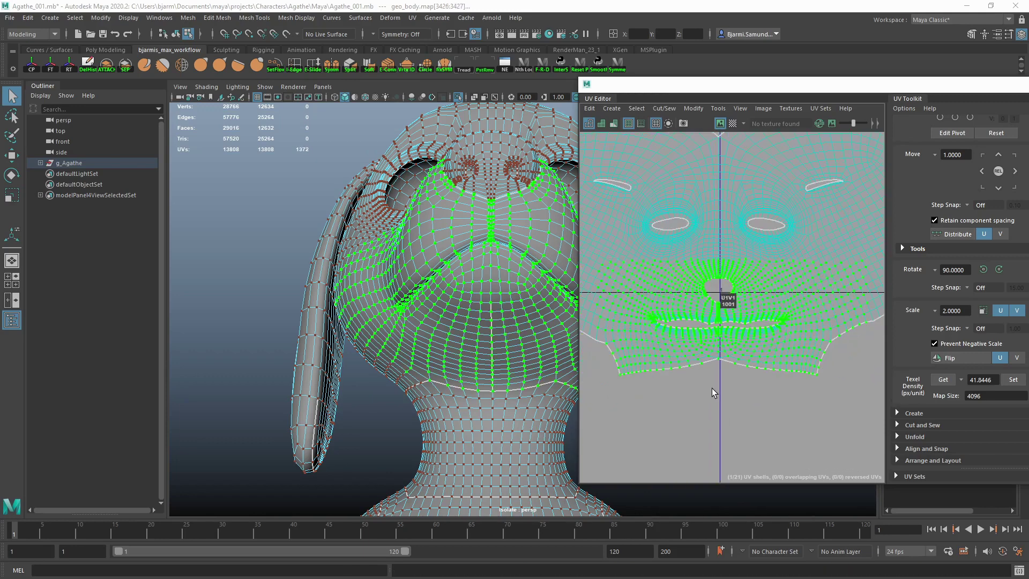
pyautogui.hotkey('shift', '.')
pyautogui.keyDown('alt'); pyautogui.moveTo(718, 263); pyautogui.dragTo(702, 291, button='middle'); pyautogui.keyUp('alt')
# - Pick the Unfold brush, undo a trial relax stroke, then brush-unfold the face shell
pyautogui.click(717, 108)
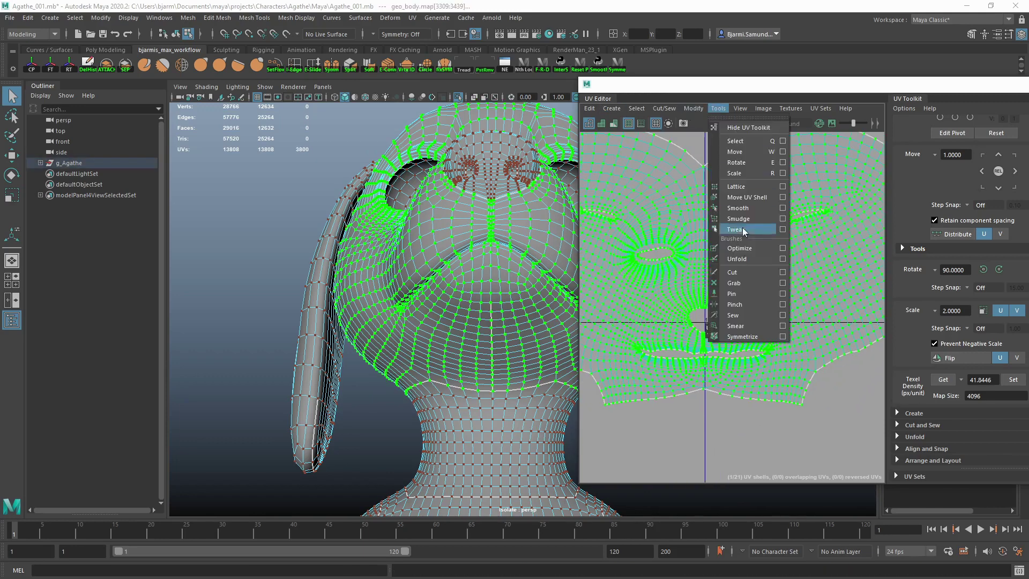
pyautogui.click(736, 214)
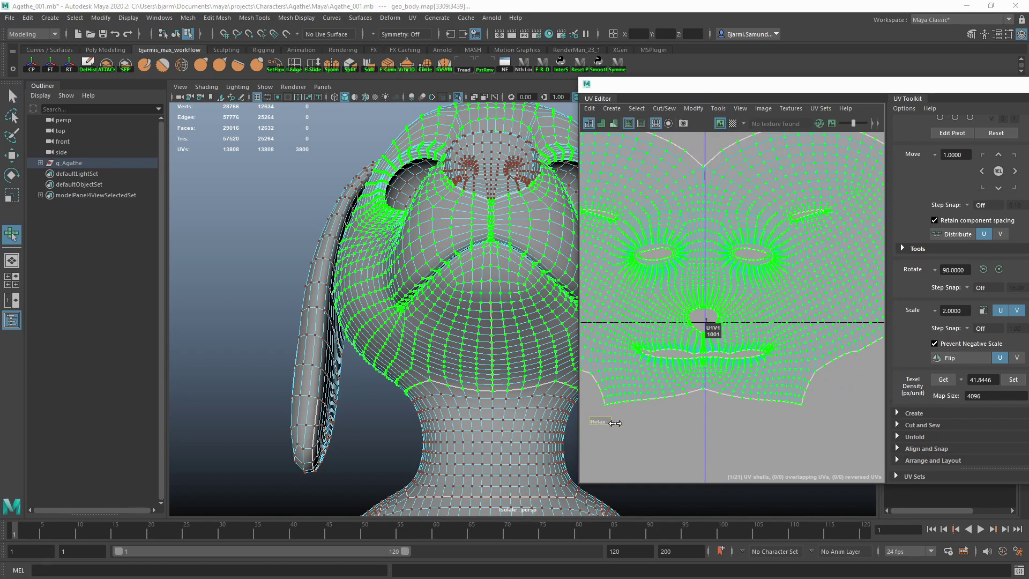
pyautogui.moveTo(614, 422); pyautogui.dragTo(593, 420)
pyautogui.hotkey('ctrl', 'z')
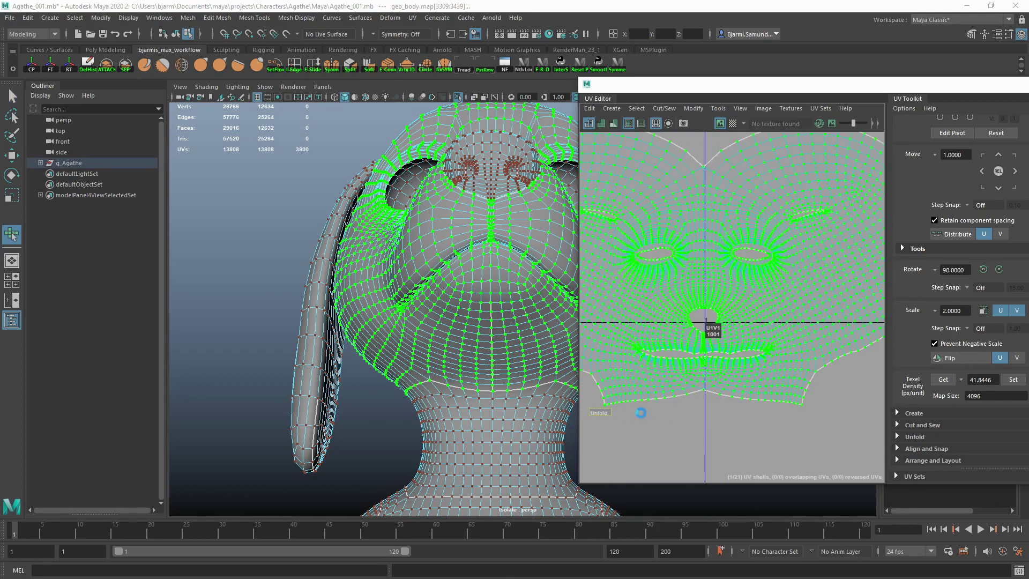
pyautogui.moveTo(662, 404); pyautogui.dragTo(612, 422)
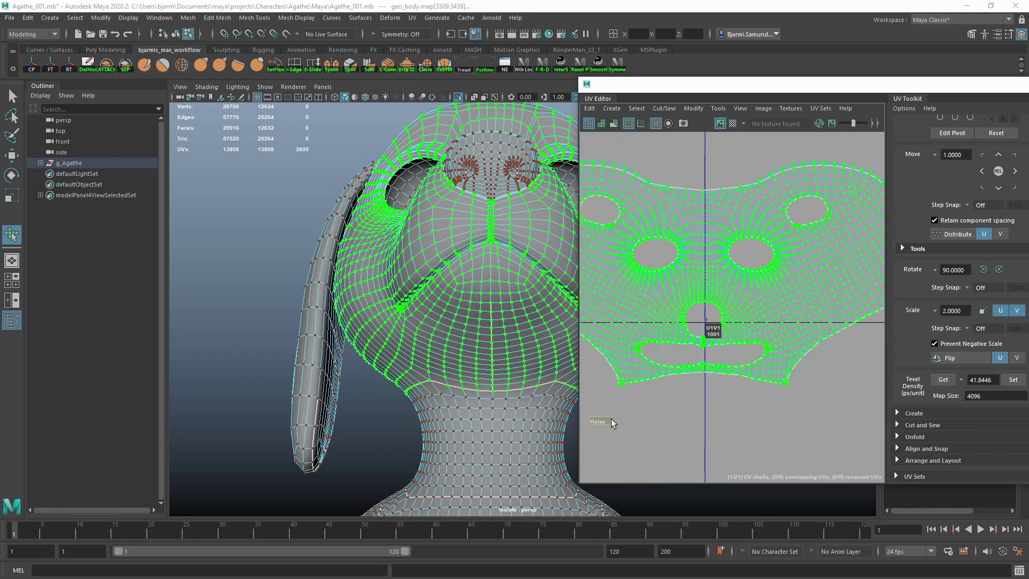
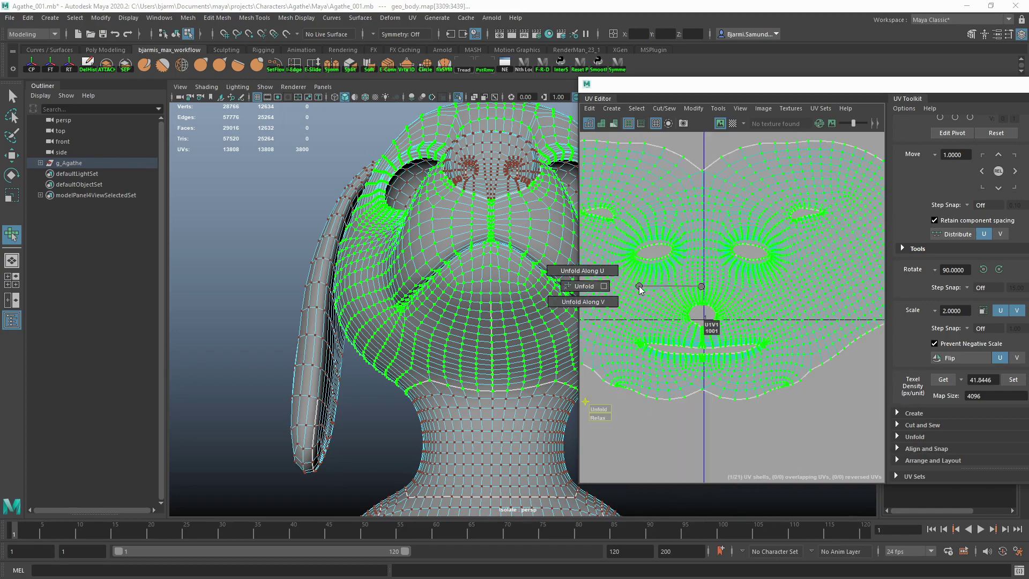
# - Unfold the face UV shell and turn on UV stretch distortion shading
pyautogui.moveTo(634, 289); pyautogui.dragTo(589, 278, button='right')
pyautogui.click(678, 438)
pyautogui.scroll(-3, 686, 423)
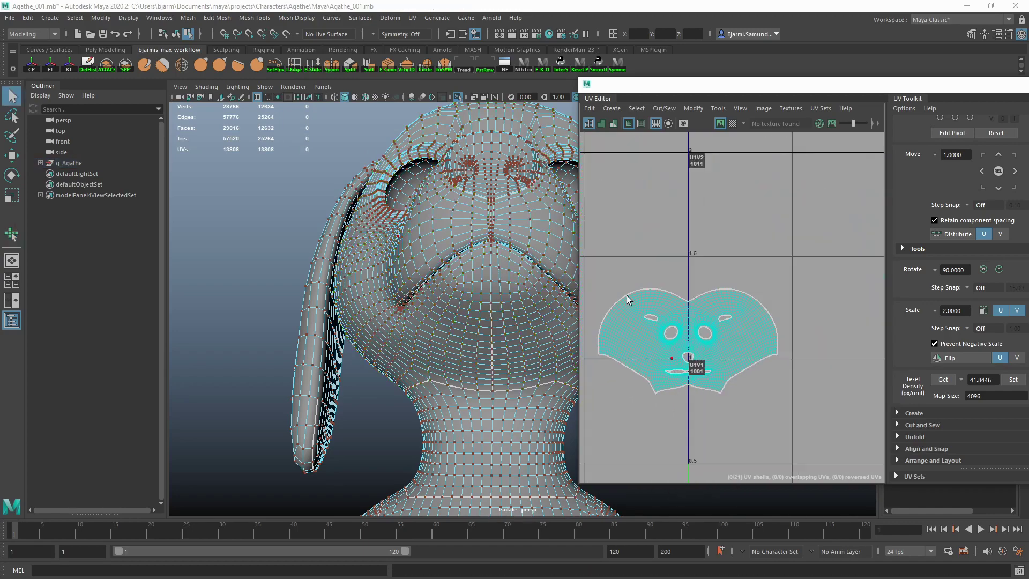
pyautogui.click(613, 123)
pyautogui.scroll(5, 673, 358)
pyautogui.scroll(3, 673, 358)
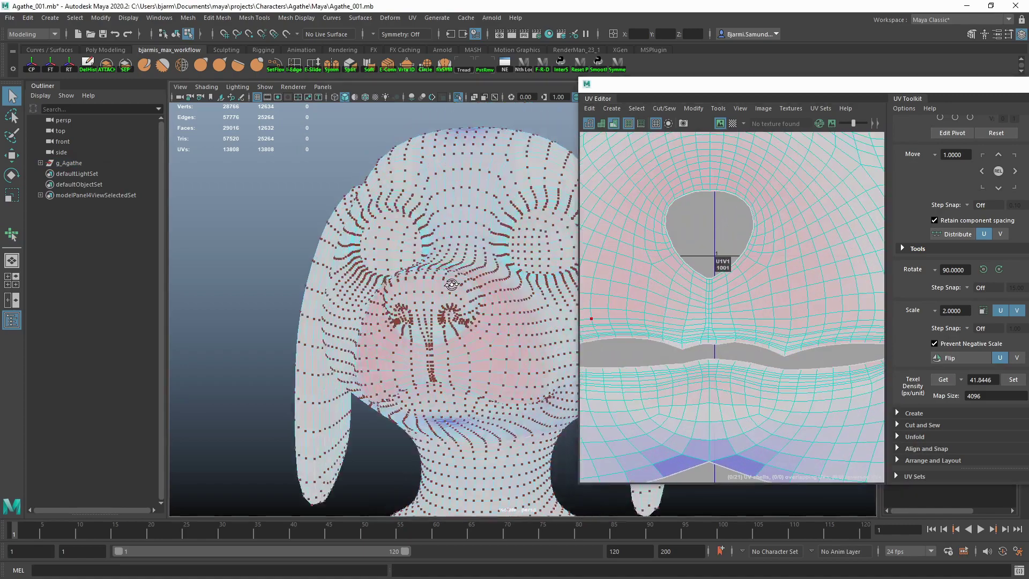
pyautogui.scroll(-1, 664, 286)
# - Show a checker texture on the UVs and view the head from the front
pyautogui.click(733, 124)
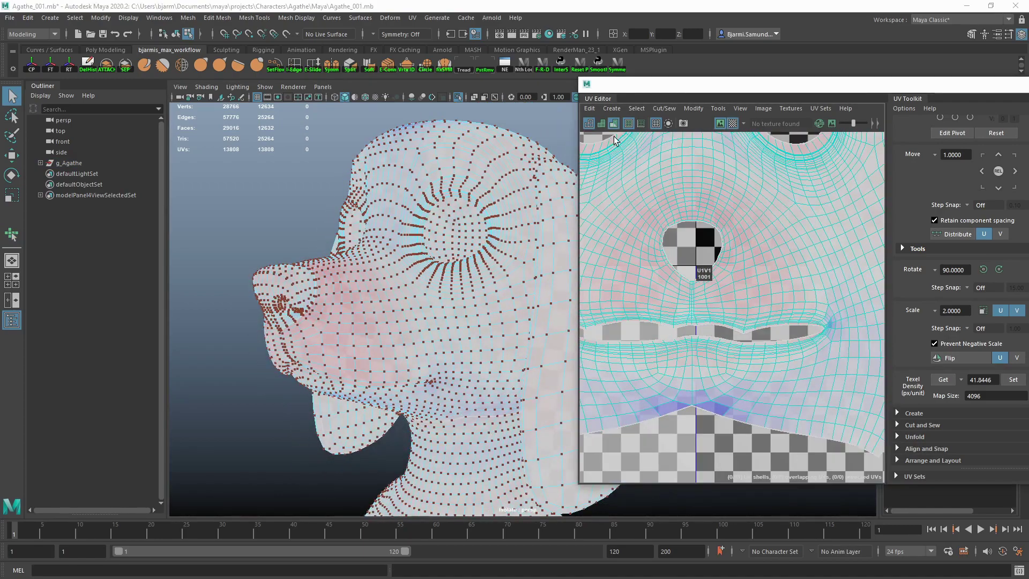
pyautogui.moveTo(300, 316)
pyautogui.keyDown('alt'); pyautogui.mouseDown()
pyautogui.moveTo(378, 315)
pyautogui.moveTo(428, 300)
pyautogui.mouseUp(); pyautogui.keyUp('alt')
pyautogui.scroll(5, 385, 310)
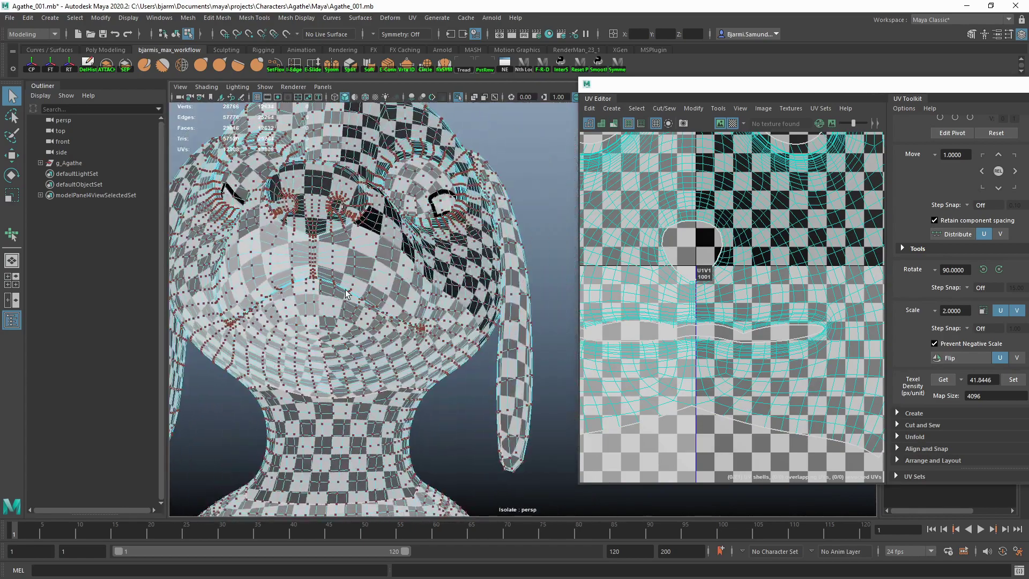
pyautogui.scroll(-2, 701, 274)
pyautogui.scroll(-3, 702, 273)
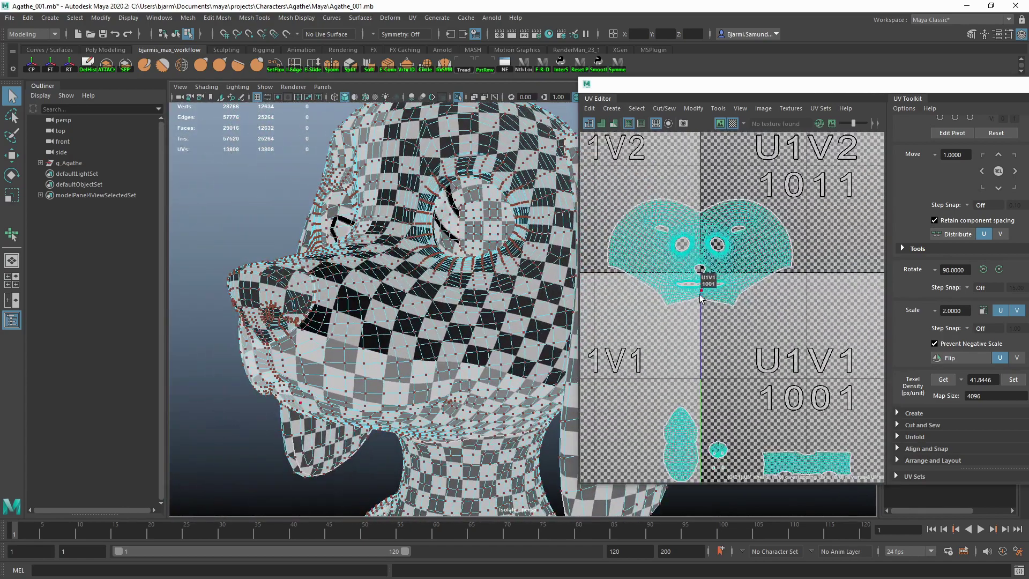
pyautogui.scroll(1, 713, 244)
# - Switch the checker to the coloured, tile-labelled UDIM checker display
pyautogui.click(763, 108)
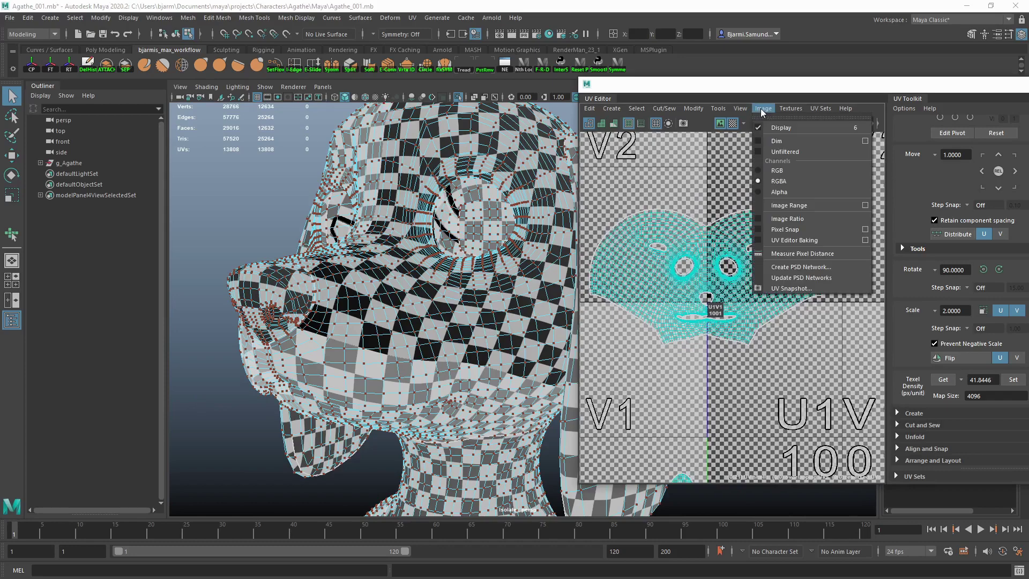
pyautogui.click(829, 180)
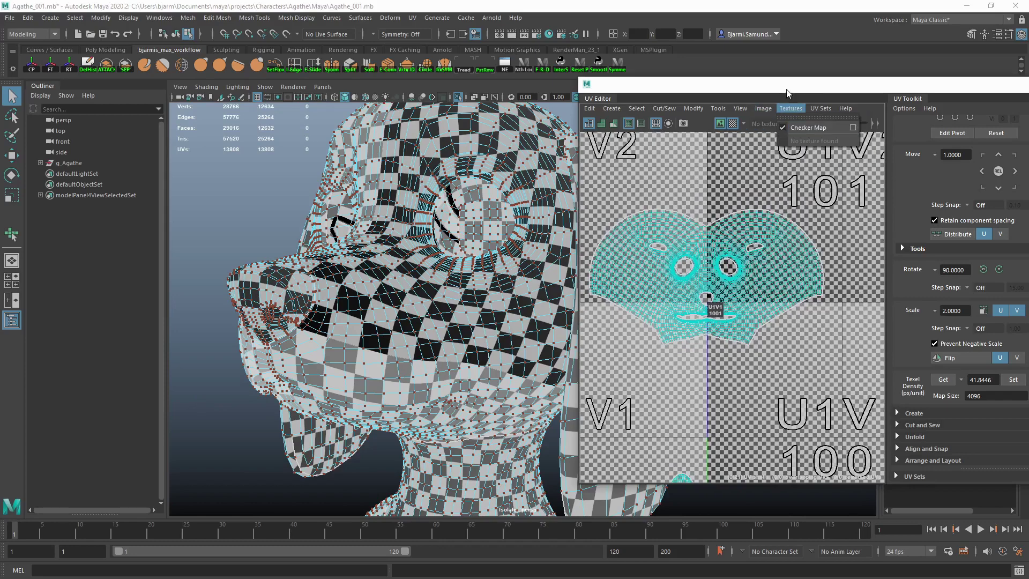
pyautogui.click(732, 125)
pyautogui.click(731, 124)
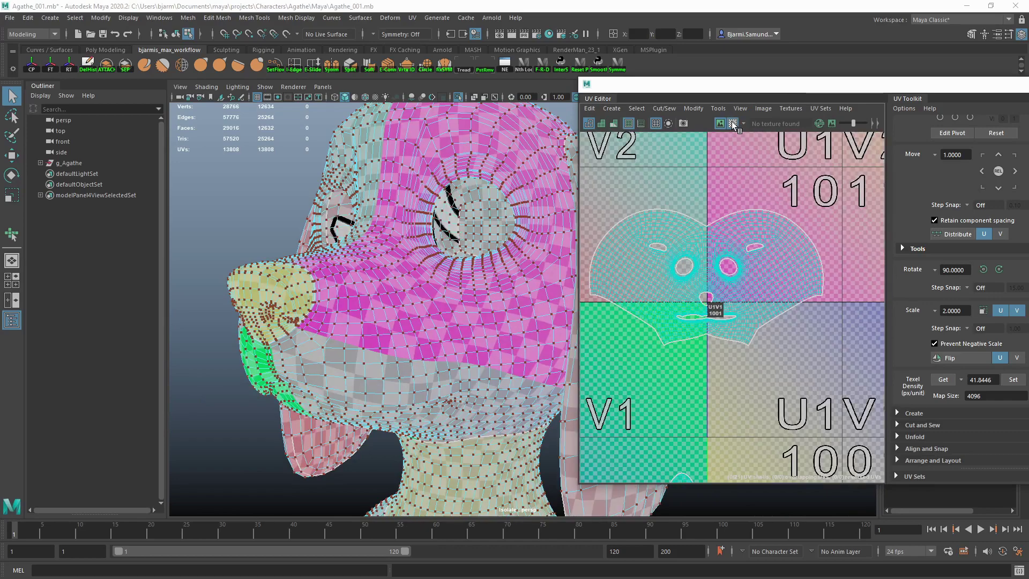
# - Disable the checker's gradient overlay and make Checker 2 a lighter grey
pyautogui.rightClick(733, 124)
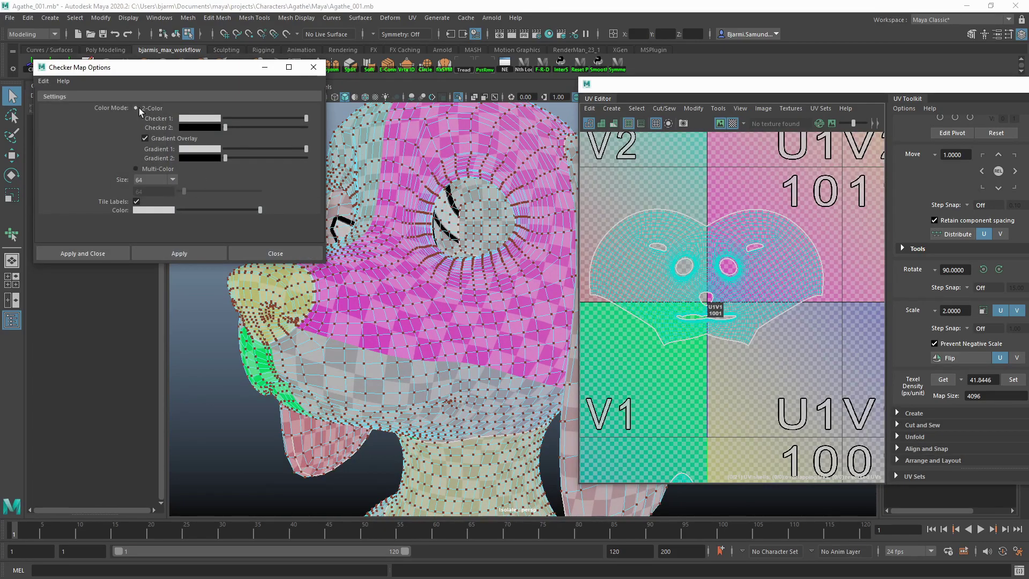
pyautogui.click(170, 254)
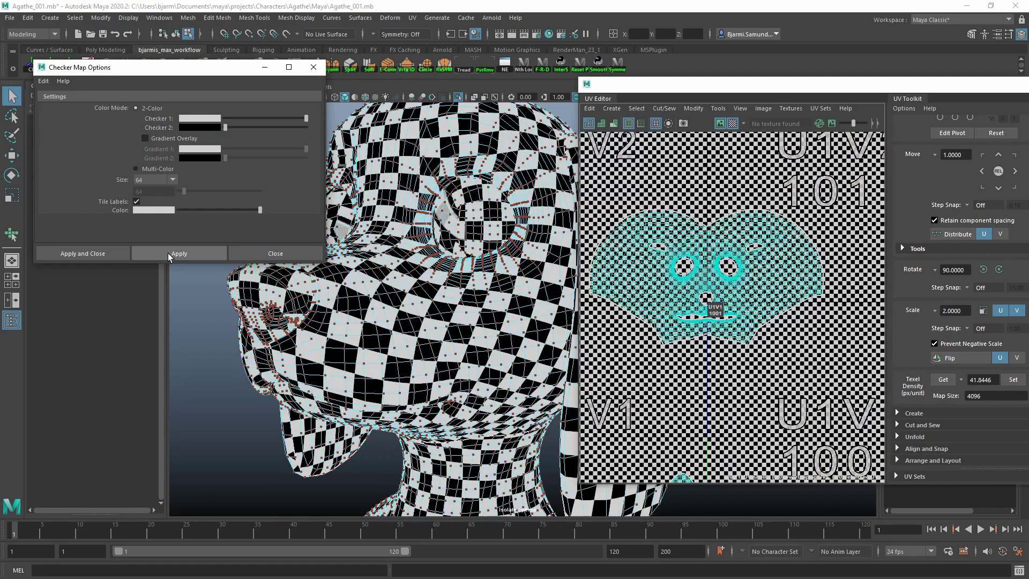
pyautogui.press('f')
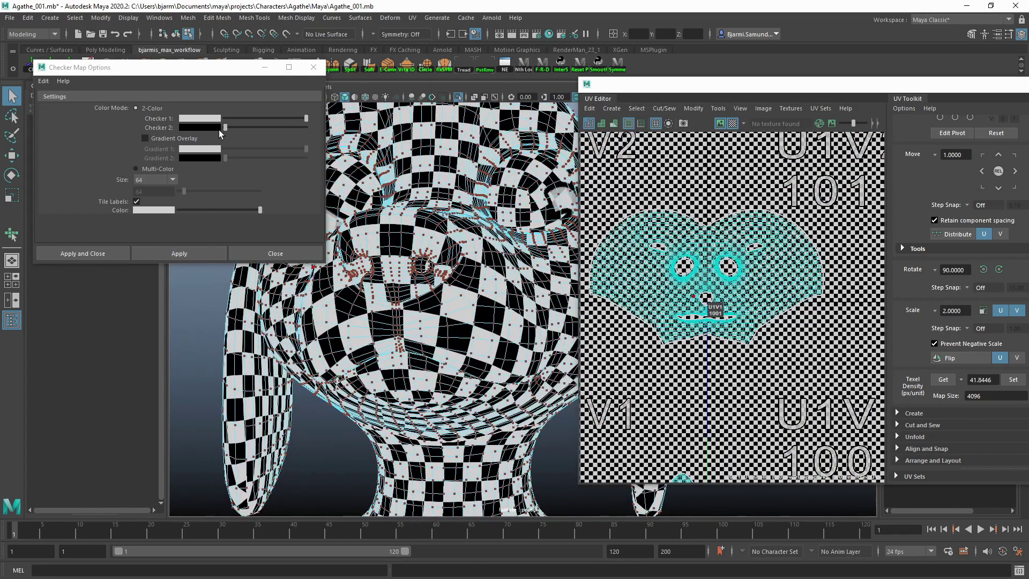
pyautogui.click(226, 128)
pyautogui.click(190, 250)
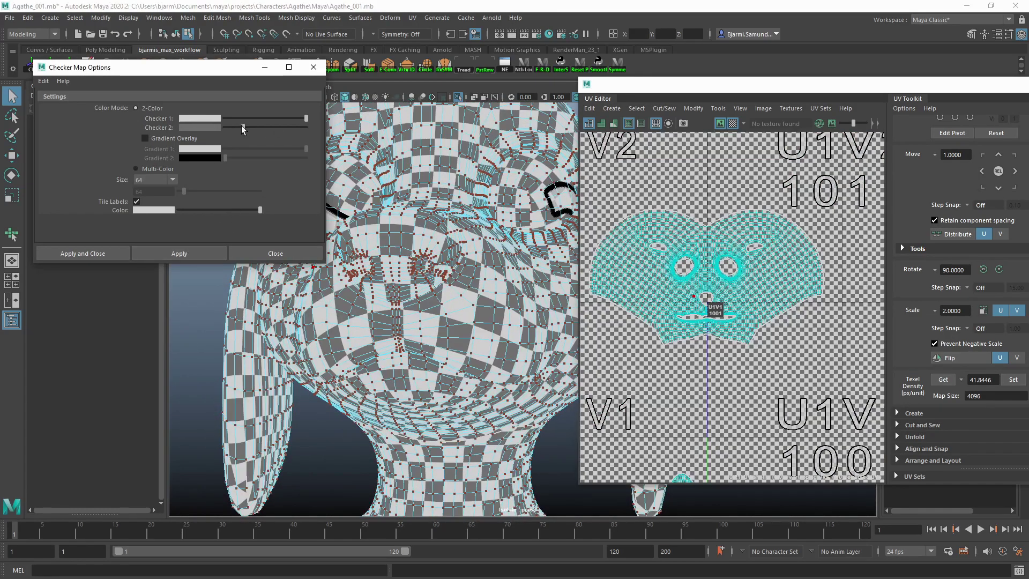
# - Set the checker size to 128 and close the checker map settings
pyautogui.click(173, 180)
pyautogui.click(156, 252)
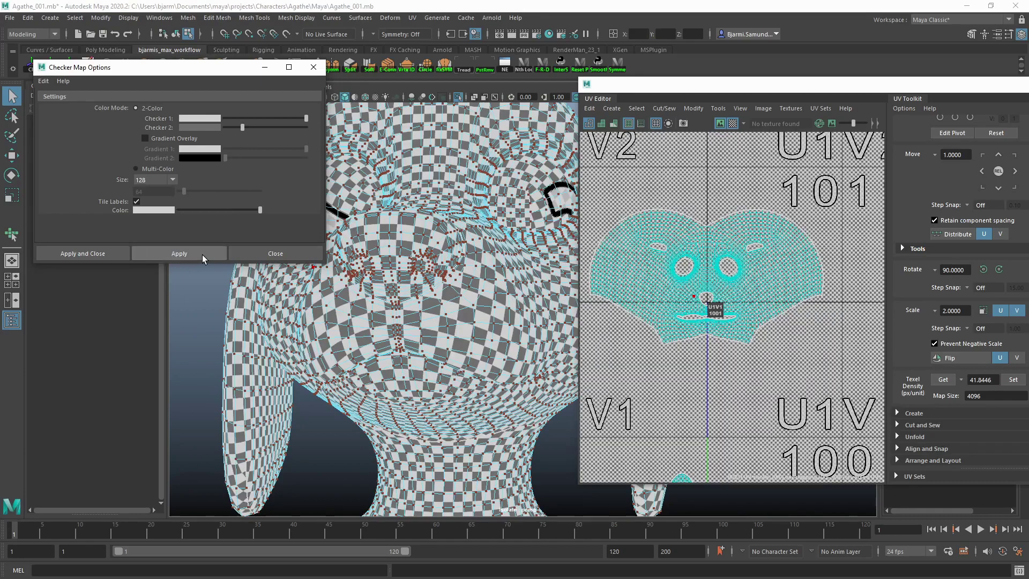
pyautogui.moveTo(407, 321)
pyautogui.keyDown('alt'); pyautogui.mouseDown()
pyautogui.moveTo(476, 331)
pyautogui.moveTo(429, 311)
pyautogui.mouseUp(); pyautogui.keyUp('alt')
pyautogui.scroll(-3, 476, 331)
pyautogui.scroll(3, 707, 300)
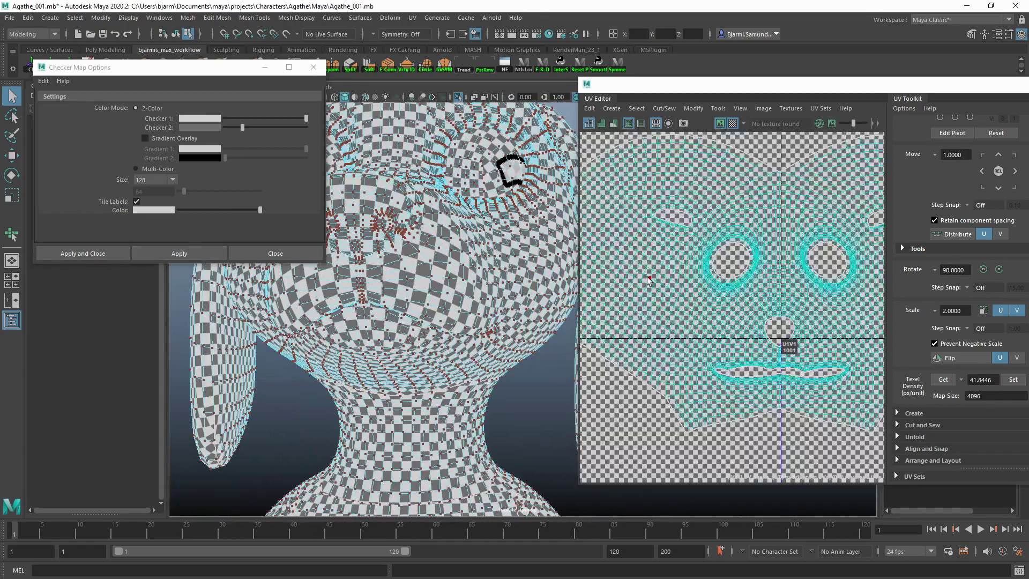
pyautogui.scroll(2, 407, 295)
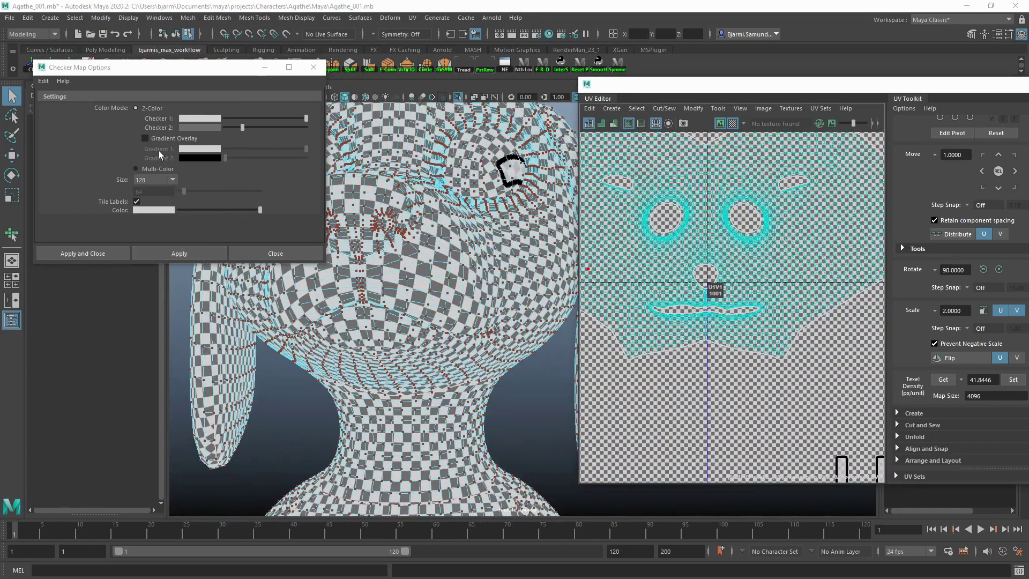
pyautogui.click(101, 255)
# - Clear the head selection and turn off distortion shading and the checker texture
pyautogui.press('F8')
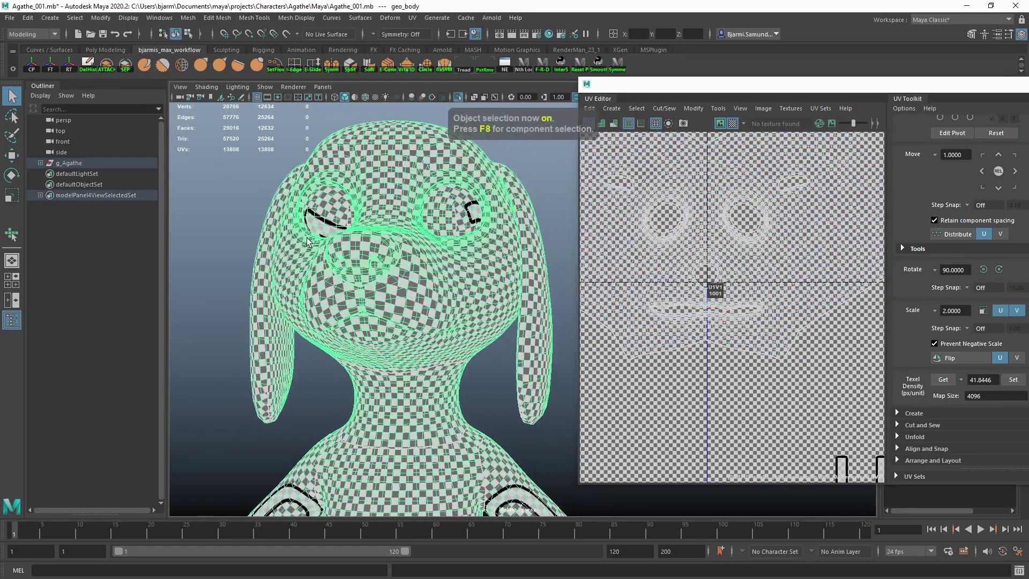
pyautogui.scroll(3, 307, 243)
pyautogui.click(264, 86)
pyautogui.click(308, 556)
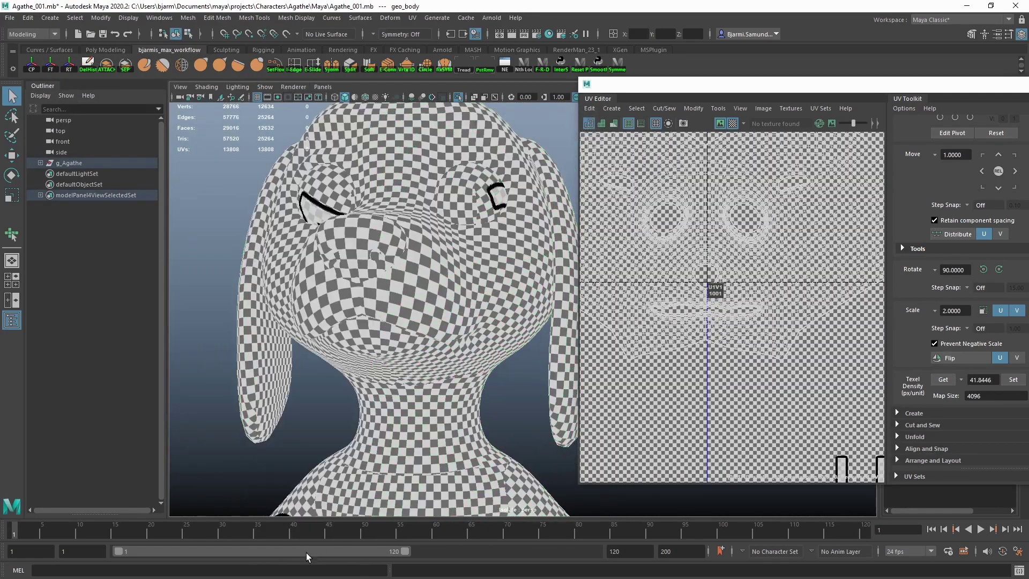
pyautogui.moveTo(283, 390)
pyautogui.keyDown('alt'); pyautogui.mouseDown()
pyautogui.moveTo(285, 294)
pyautogui.moveTo(426, 298)
pyautogui.mouseUp(); pyautogui.keyUp('alt')
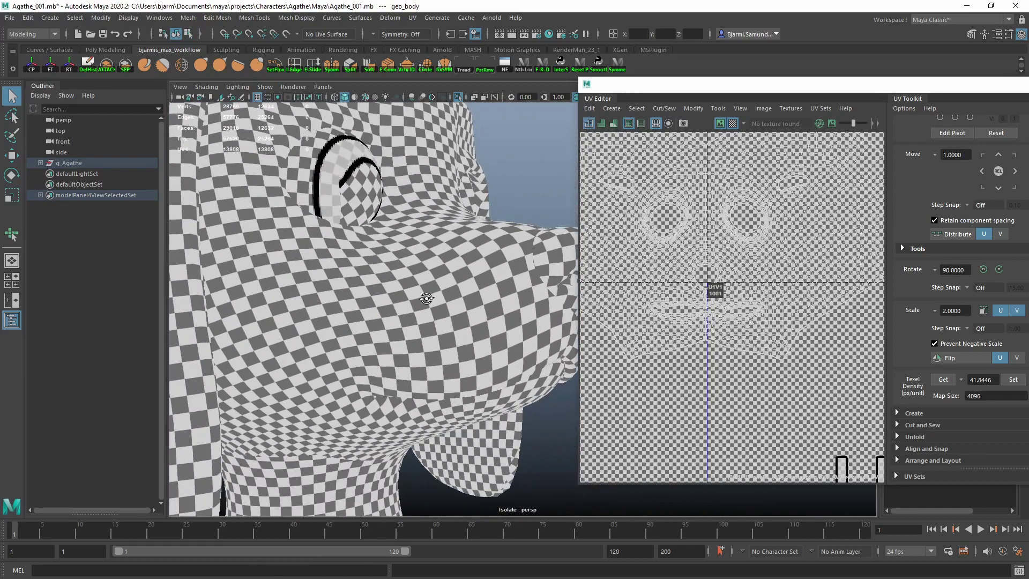
pyautogui.scroll(4, 690, 278)
pyautogui.click(614, 123)
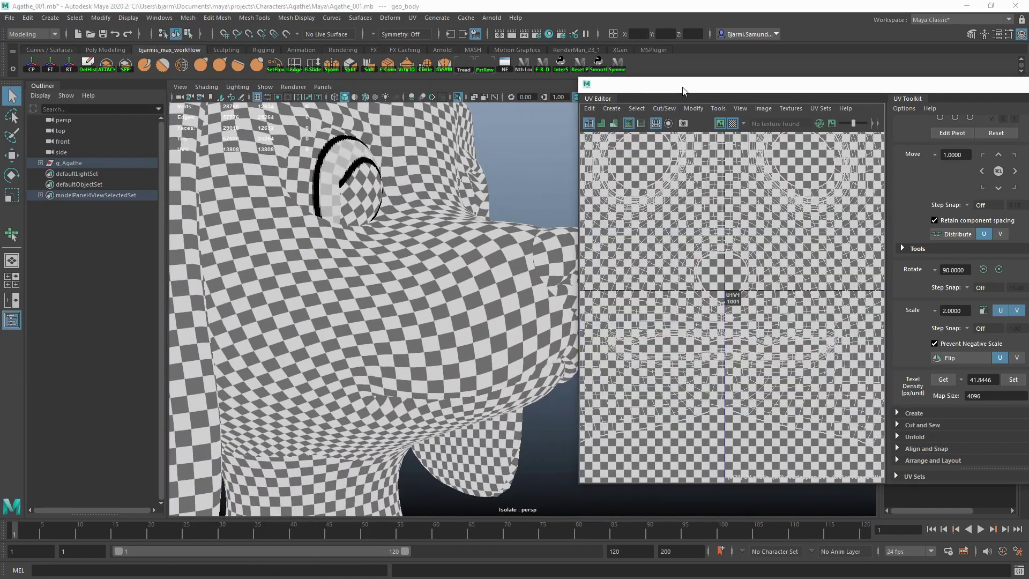
pyautogui.click(733, 123)
# - Select the head mesh and toggle viewport selection highlighting off and on
pyautogui.press('F10')
pyautogui.press('F8')
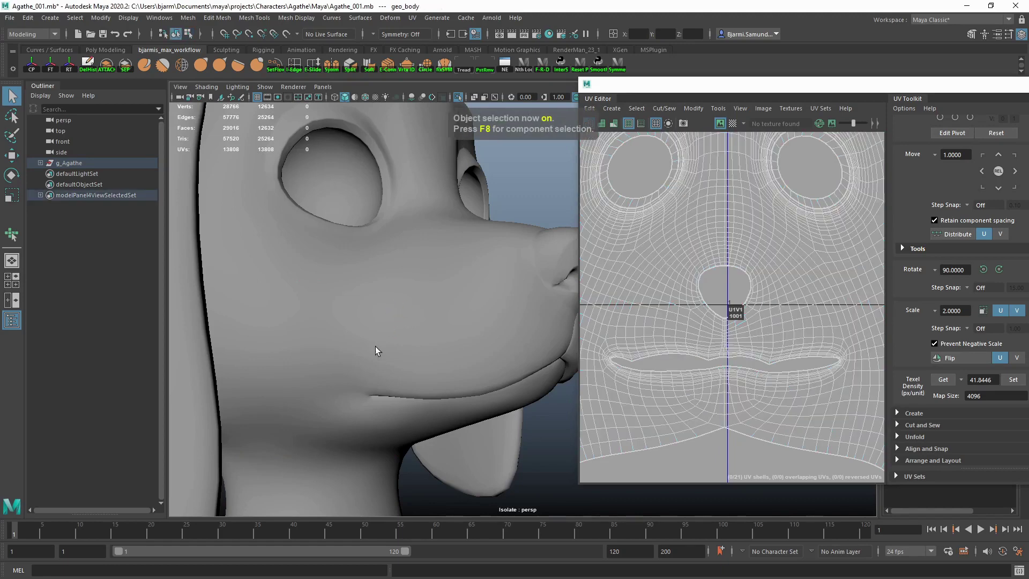
pyautogui.click(293, 86)
pyautogui.click(300, 555)
pyautogui.moveTo(654, 86); pyautogui.dragTo(701, 113)
pyautogui.click(286, 90)
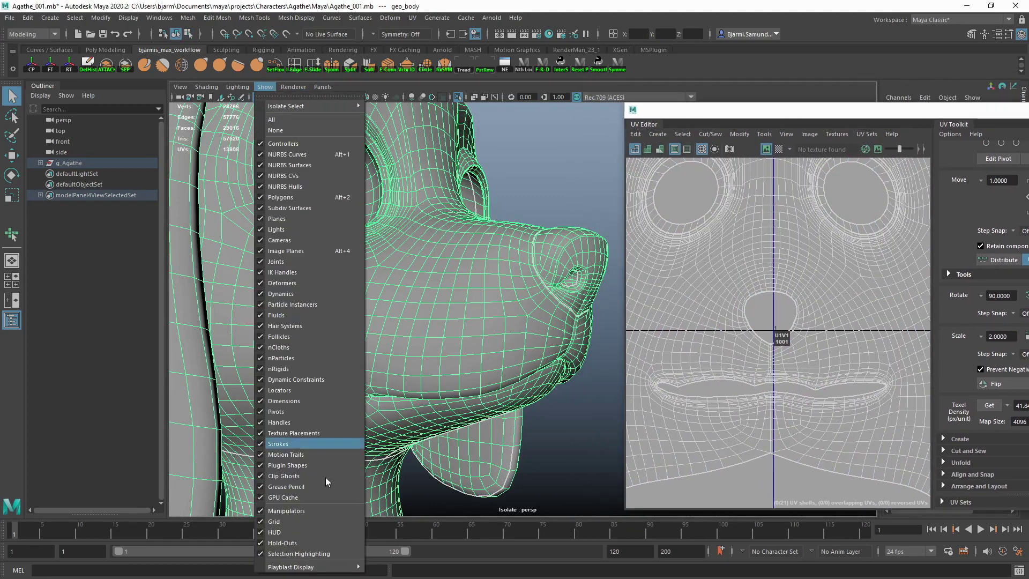
pyautogui.click(313, 555)
pyautogui.click(305, 555)
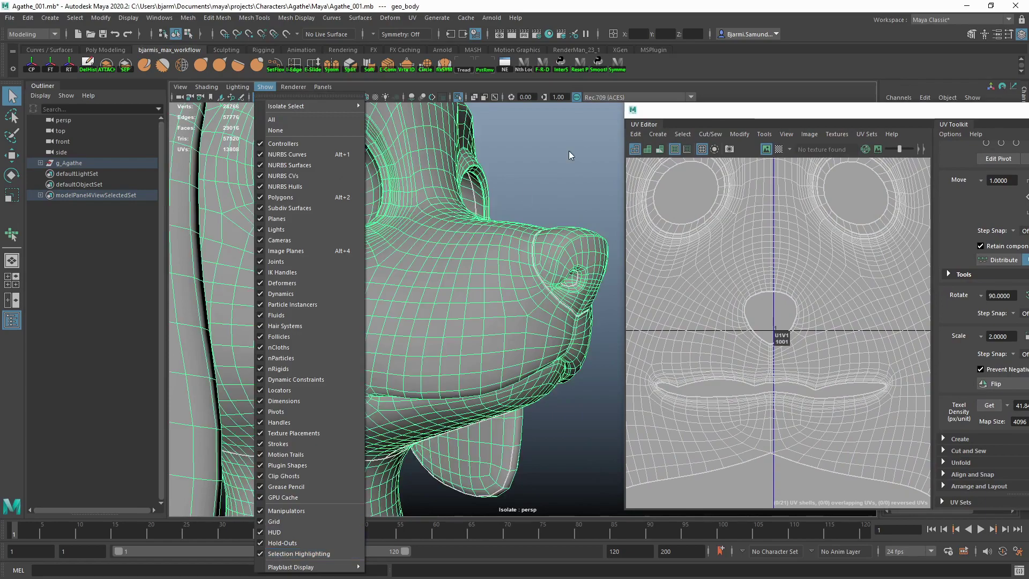
pyautogui.click(305, 555)
pyautogui.click(298, 554)
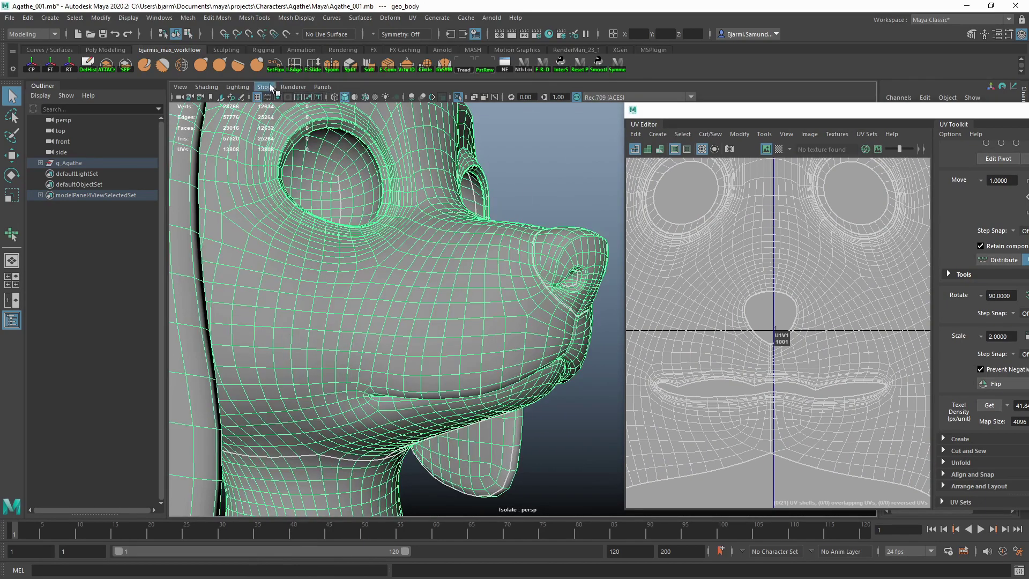
# - Select the border edges around the snout
pyautogui.moveTo(429, 322)
pyautogui.keyDown('alt'); pyautogui.mouseDown()
pyautogui.moveTo(375, 321)
pyautogui.moveTo(292, 292)
pyautogui.mouseUp(); pyautogui.keyUp('alt')
pyautogui.scroll(3, 419, 342)
pyautogui.press('F10')
pyautogui.click(421, 339)
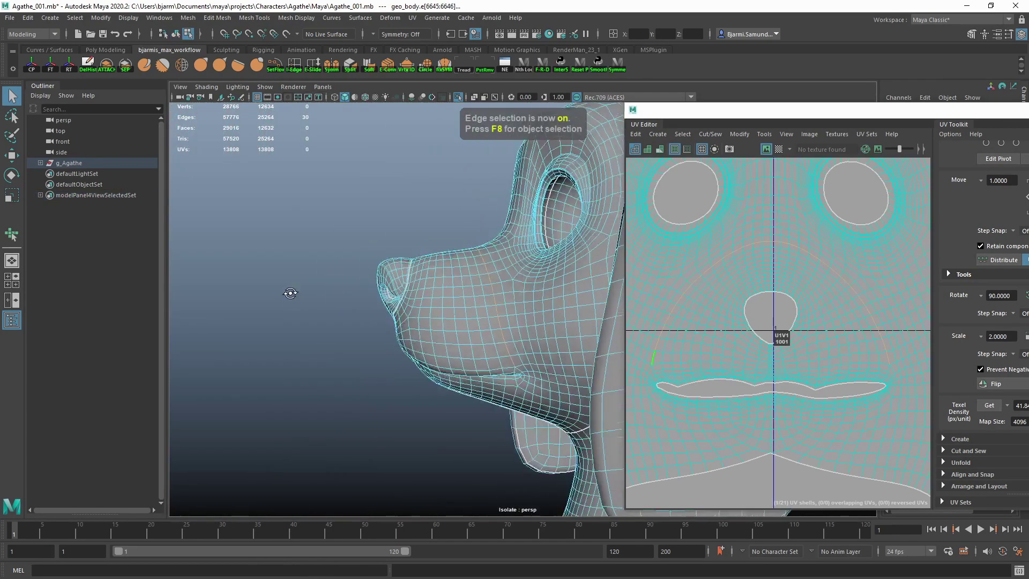
pyautogui.scroll(5, 706, 349)
pyautogui.scroll(-3, 667, 317)
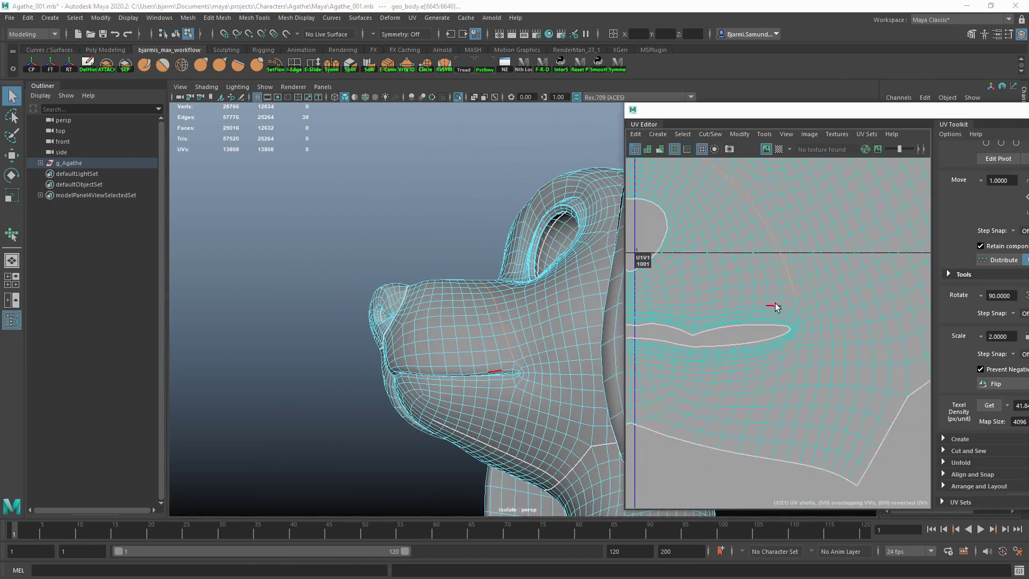
pyautogui.click(792, 306)
pyautogui.scroll(-2, 793, 305)
pyautogui.keyDown('alt'); pyautogui.moveTo(680, 321); pyautogui.dragTo(693, 326, button='middle'); pyautogui.keyUp('alt')
pyautogui.scroll(-2, 693, 325)
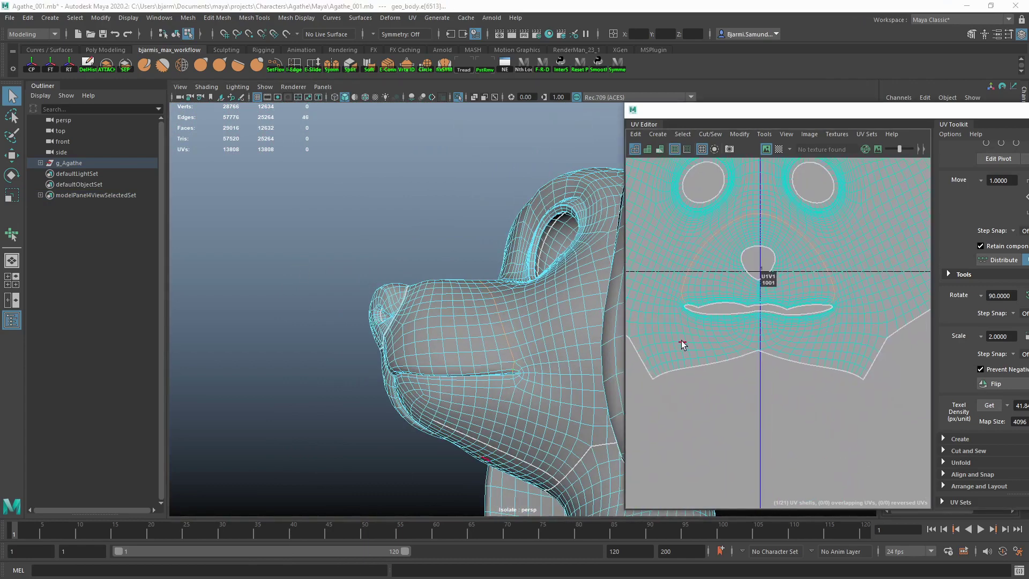
pyautogui.scroll(-2, 680, 340)
# - Cut UVs along the snout edges and move the new shell below the face shell
pyautogui.moveTo(712, 343); pyautogui.dragTo(712, 287, button='right')
pyautogui.click(712, 283)
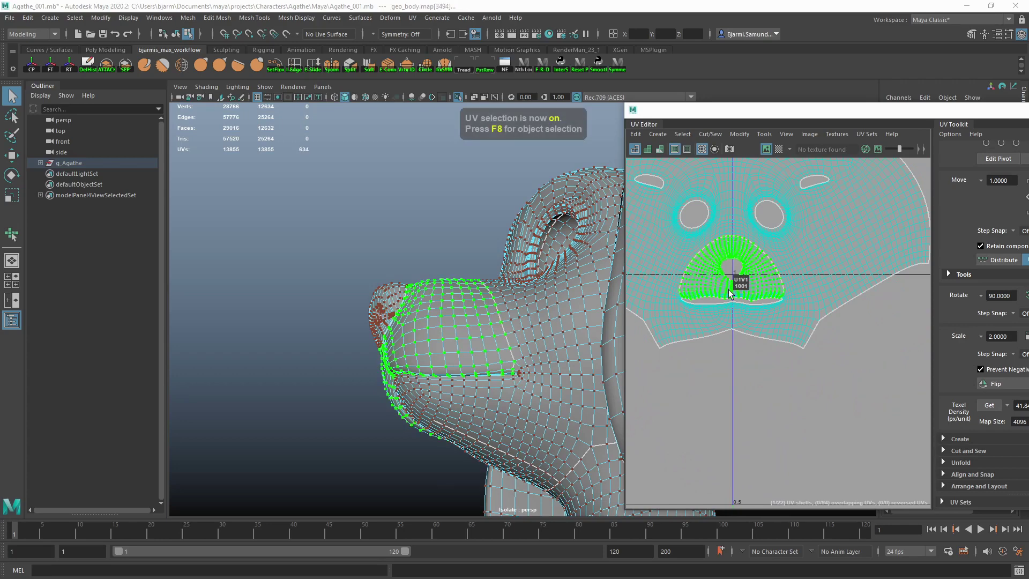
pyautogui.press('w')
pyautogui.scroll(-3, 729, 290)
pyautogui.moveTo(742, 344); pyautogui.dragTo(697, 364, button='right')
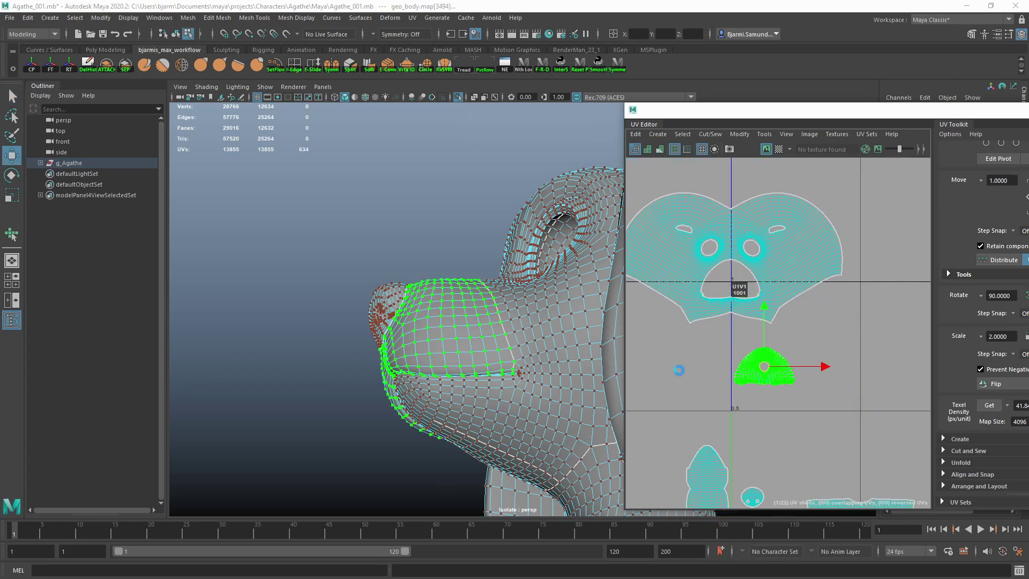
pyautogui.click(718, 360)
# - Toggle the checker and shell shading to inspect the separated snout shell
pyautogui.scroll(5, 725, 369)
pyautogui.click(779, 149)
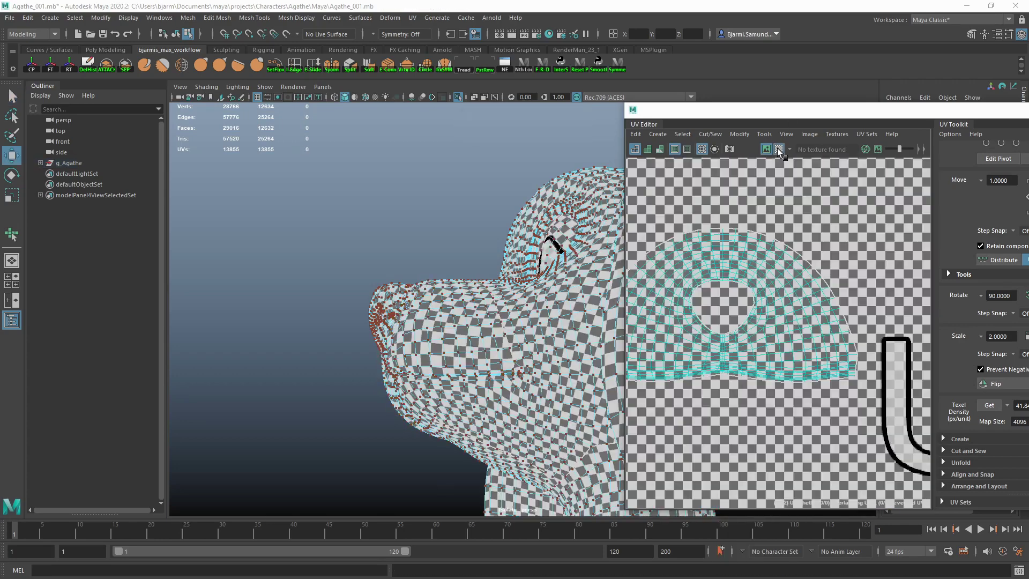
pyautogui.click(659, 149)
pyautogui.keyDown('alt'); pyautogui.moveTo(709, 288); pyautogui.dragTo(745, 280, button='middle'); pyautogui.keyUp('alt')
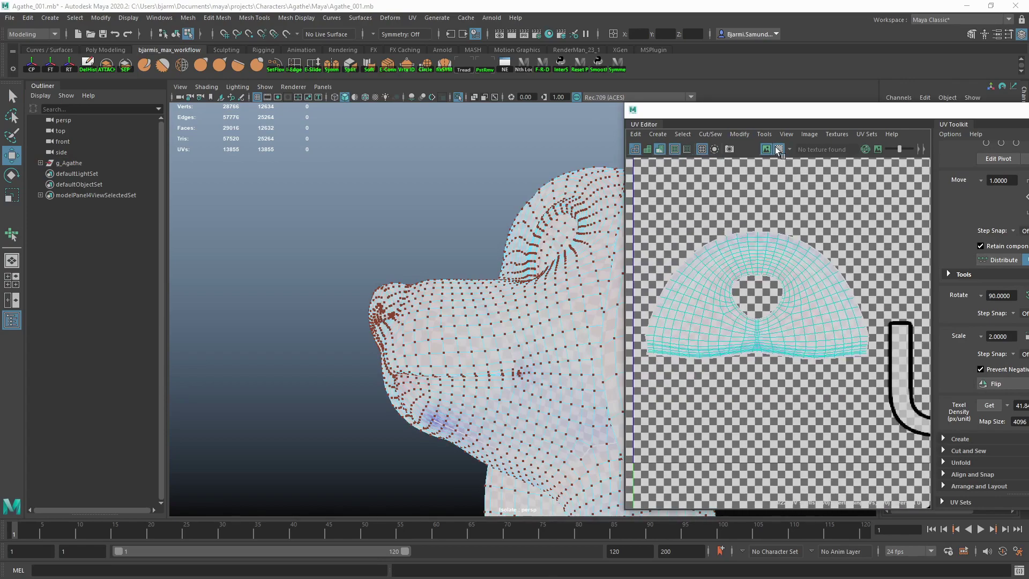
pyautogui.click(778, 149)
pyautogui.click(658, 148)
# - Select the face shell UVs and unfold them again
pyautogui.moveTo(465, 332)
pyautogui.keyDown('alt'); pyautogui.mouseDown()
pyautogui.moveTo(389, 299)
pyautogui.moveTo(408, 295)
pyautogui.mouseUp(); pyautogui.keyUp('alt')
pyautogui.scroll(3, 734, 311)
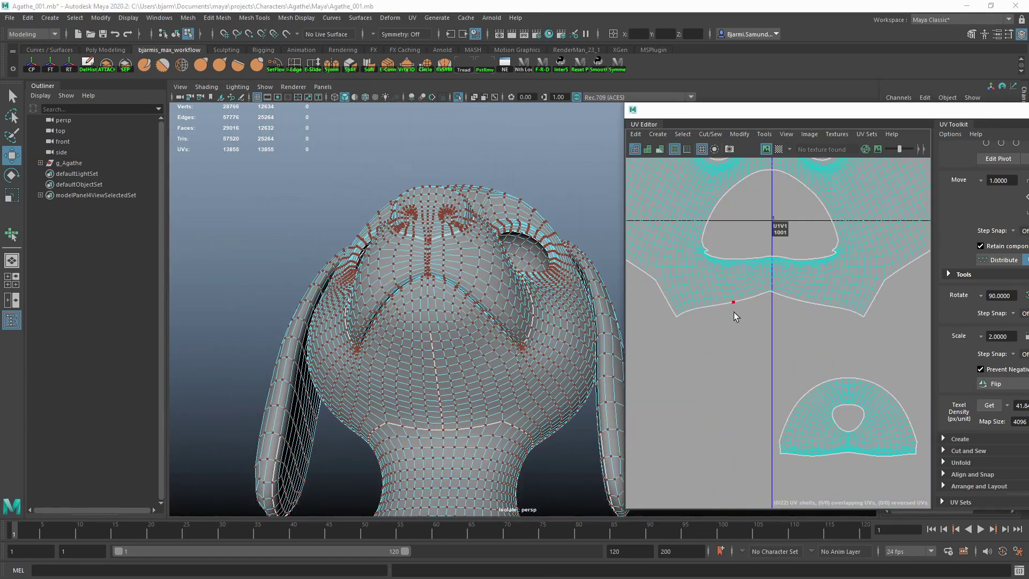
pyautogui.click(734, 311)
pyautogui.keyDown('shift'); pyautogui.moveTo(760, 268); pyautogui.dragTo(645, 274, button='right'); pyautogui.keyUp('shift')
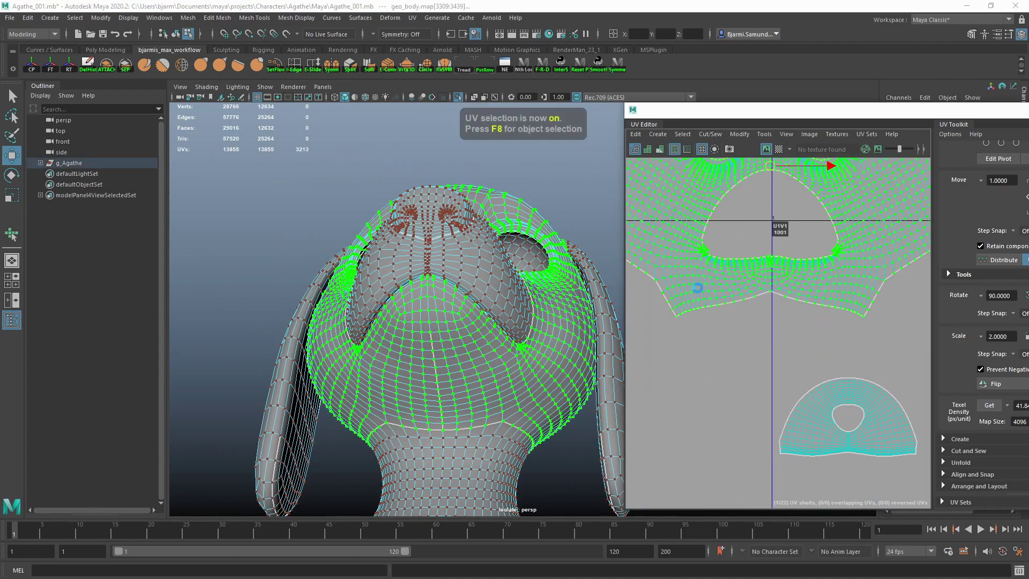
# - Pan the UV view to the eye holes, clear the UV selection and orbit the head
pyautogui.scroll(2, 758, 282)
pyautogui.moveTo(758, 281)
pyautogui.keyDown('alt'); pyautogui.mouseDown(button='middle')
pyautogui.moveTo(754, 311)
pyautogui.moveTo(838, 329)
pyautogui.mouseUp(button='middle'); pyautogui.keyUp('alt')
pyautogui.moveTo(534, 367)
pyautogui.keyDown('alt'); pyautogui.mouseDown()
pyautogui.moveTo(350, 407)
pyautogui.moveTo(482, 402)
pyautogui.mouseUp(); pyautogui.keyUp('alt')
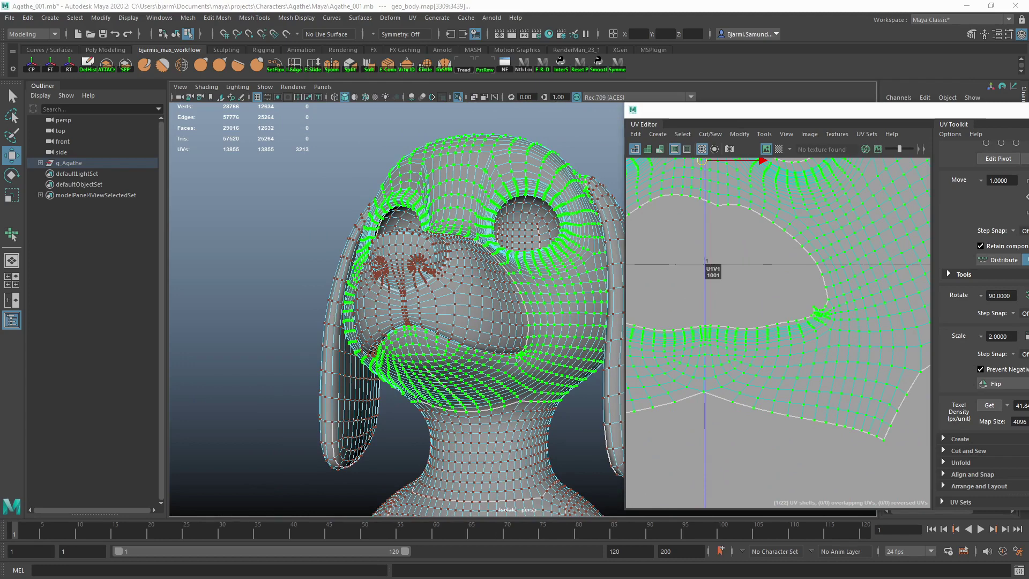
pyautogui.scroll(-3, 750, 298)
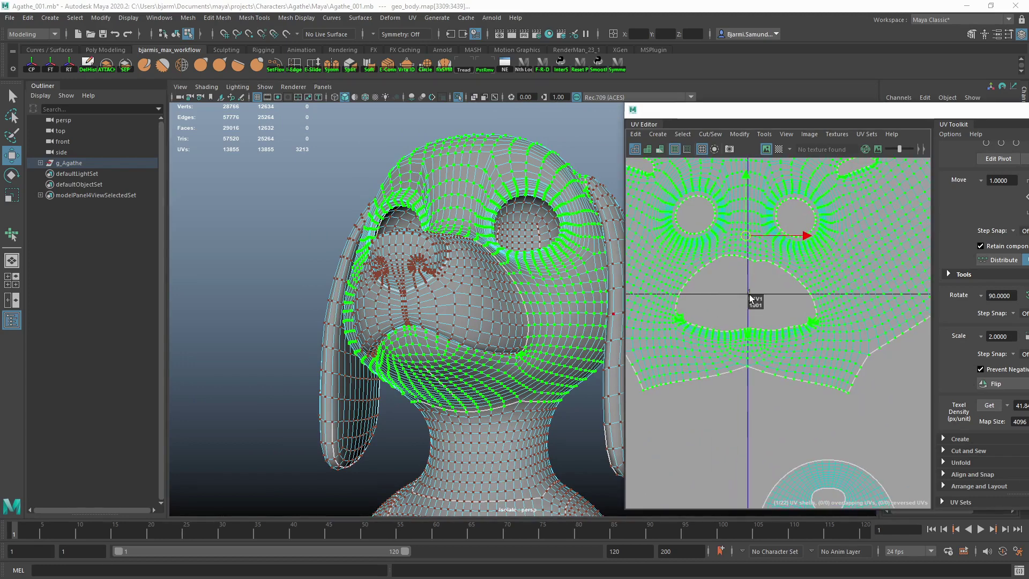
pyautogui.click(722, 307)
pyautogui.scroll(-2, 742, 299)
pyautogui.keyDown('alt'); pyautogui.moveTo(429, 309); pyautogui.dragTo(702, 335); pyautogui.keyUp('alt')
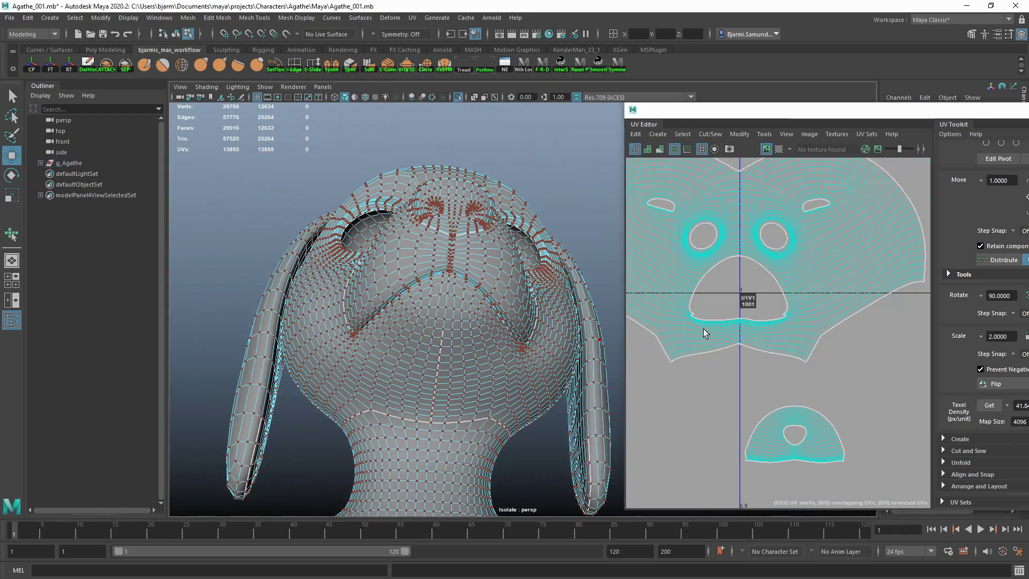
# - Select the muzzle seam edge loop in edge mode
pyautogui.press('F10')
pyautogui.click(700, 326)
pyautogui.scroll(-2, 699, 326)
pyautogui.scroll(2, 728, 314)
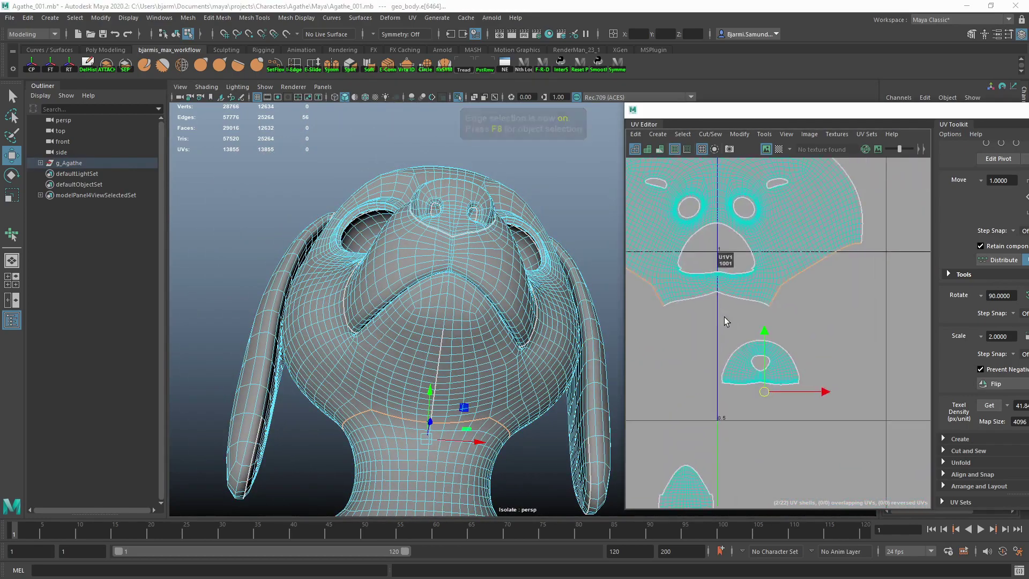
pyautogui.keyDown('alt'); pyautogui.moveTo(536, 321); pyautogui.dragTo(444, 316); pyautogui.keyUp('alt')
pyautogui.scroll(3, 444, 316)
pyautogui.press('q')
pyautogui.click(444, 313)
pyautogui.doubleClick(443, 313)
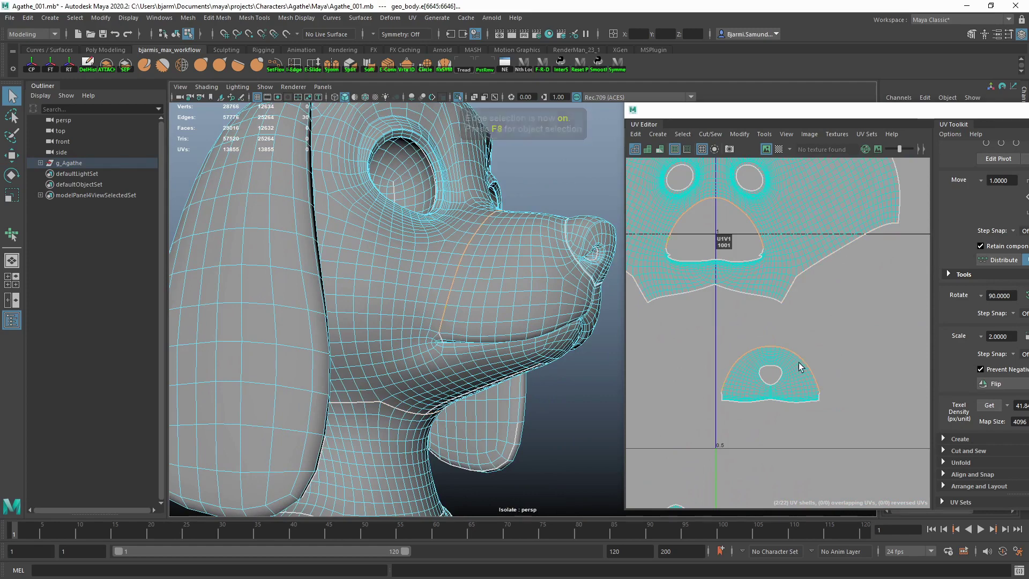
# - Sew the muzzle shell onto the face shell with Move and Sew Edges
pyautogui.scroll(4, 726, 362)
pyautogui.scroll(3, 808, 362)
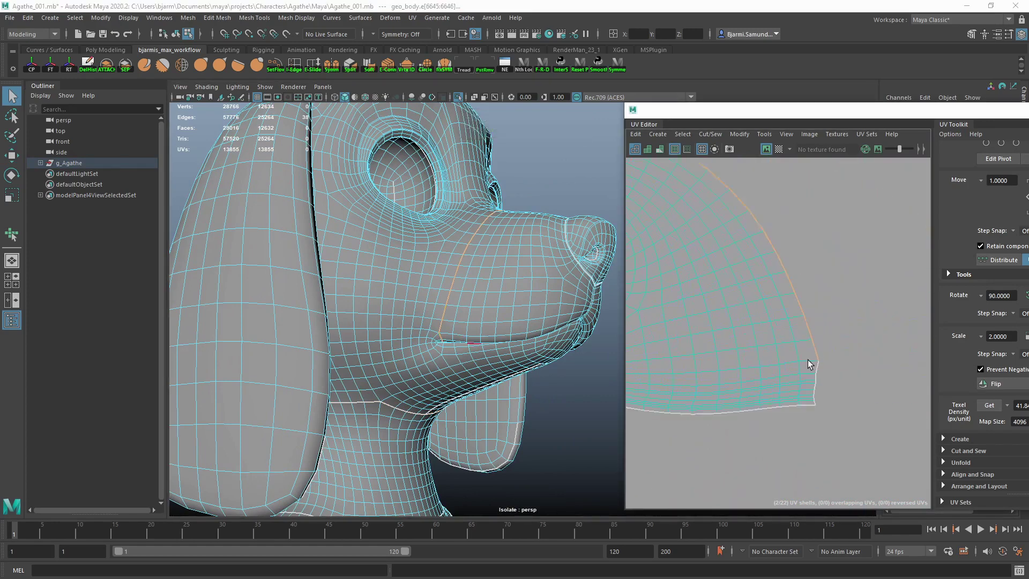
pyautogui.scroll(1, 816, 417)
pyautogui.keyDown('shift'); pyautogui.rightClick(770, 339); pyautogui.keyUp('shift')
pyautogui.click(768, 311)
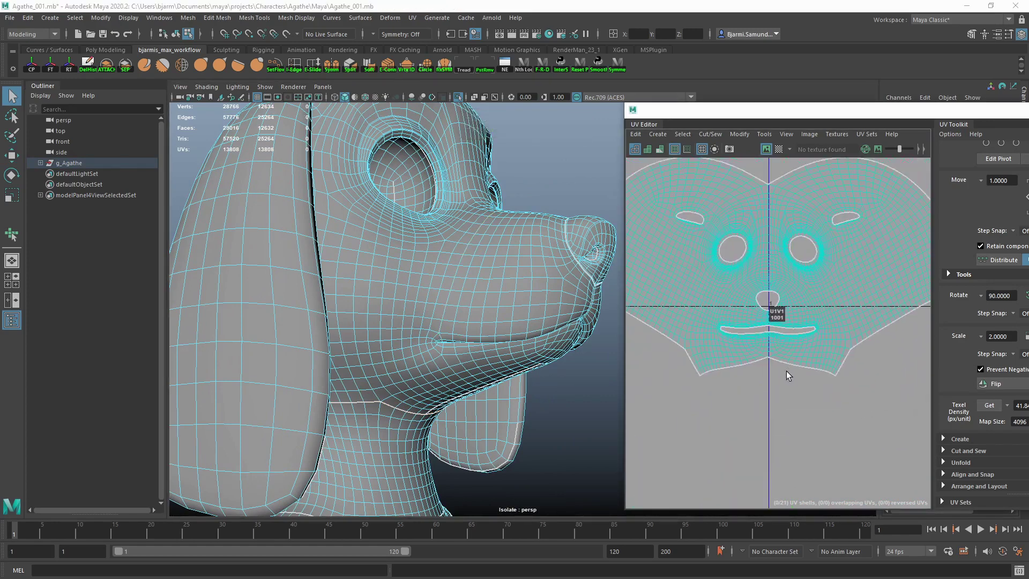
pyautogui.scroll(3, 772, 268)
pyautogui.click(750, 330)
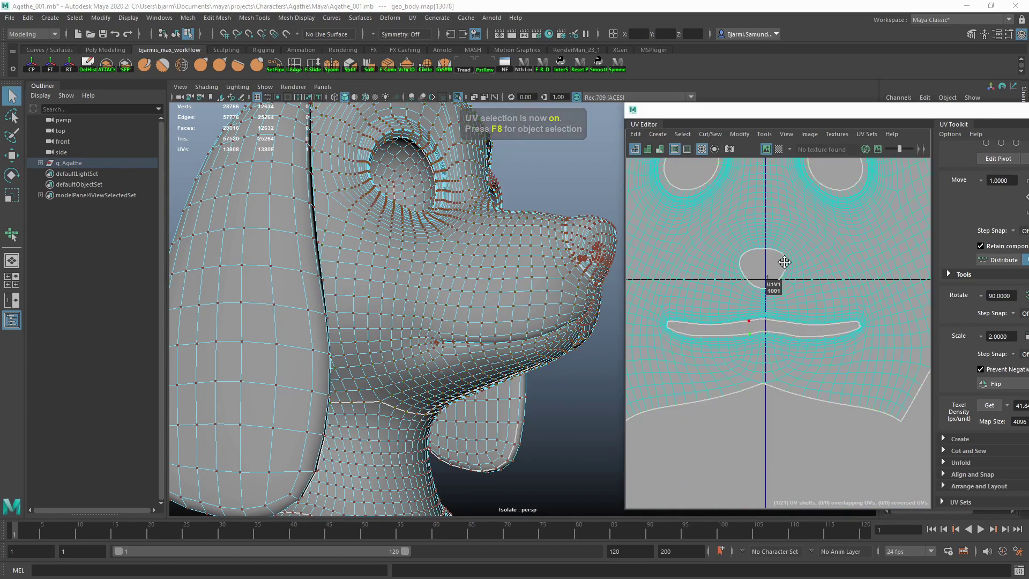
pyautogui.keyDown('alt'); pyautogui.moveTo(751, 330); pyautogui.dragTo(742, 346, button='middle'); pyautogui.keyUp('alt')
# - Check the sewn face shell with the checker texture from the front
pyautogui.click(665, 149)
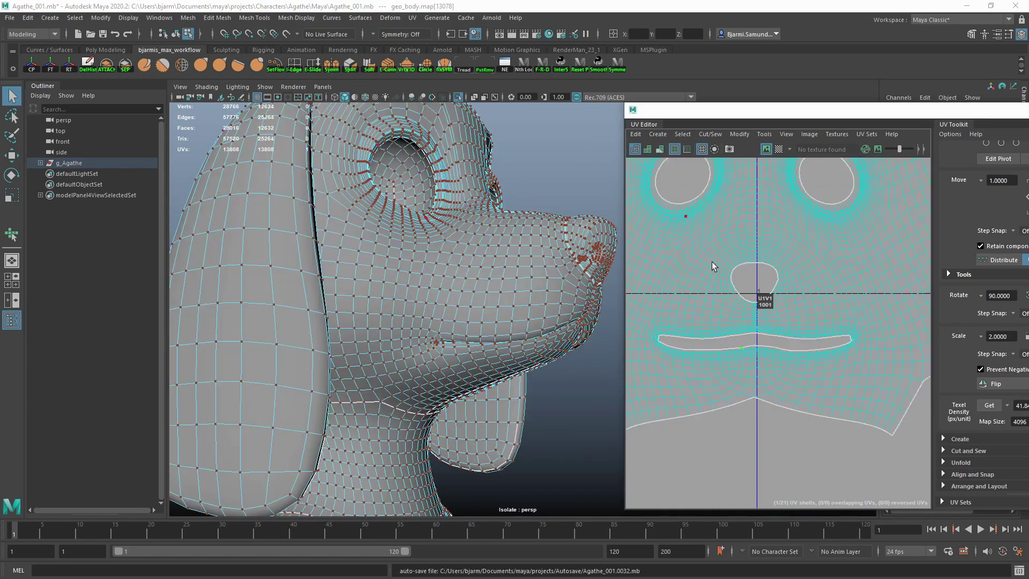
pyautogui.scroll(-3, 749, 323)
pyautogui.click(659, 149)
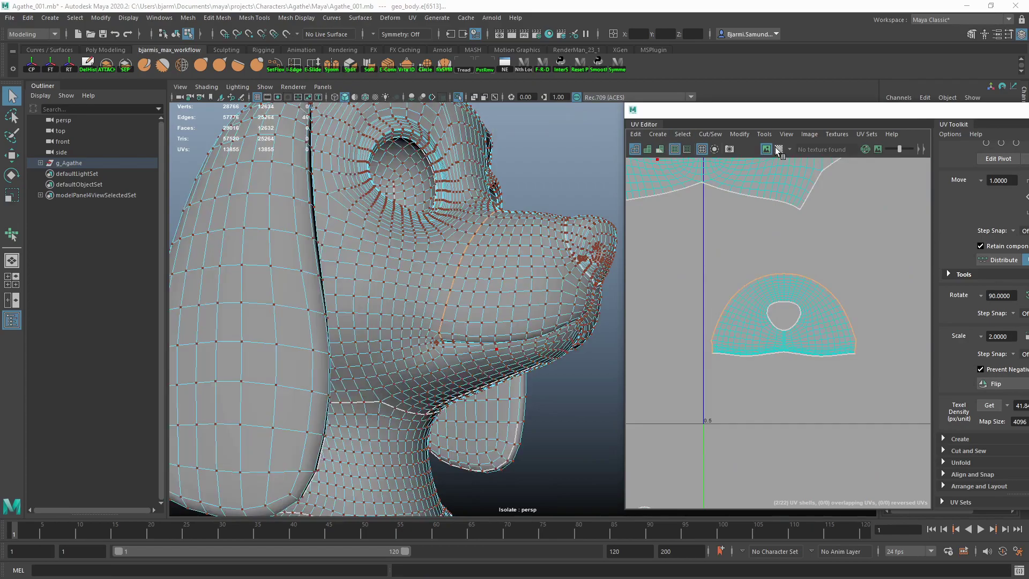
pyautogui.click(778, 149)
pyautogui.moveTo(482, 316)
pyautogui.keyDown('alt'); pyautogui.mouseDown()
pyautogui.moveTo(426, 316)
pyautogui.moveTo(584, 321)
pyautogui.mouseUp(); pyautogui.keyUp('alt')
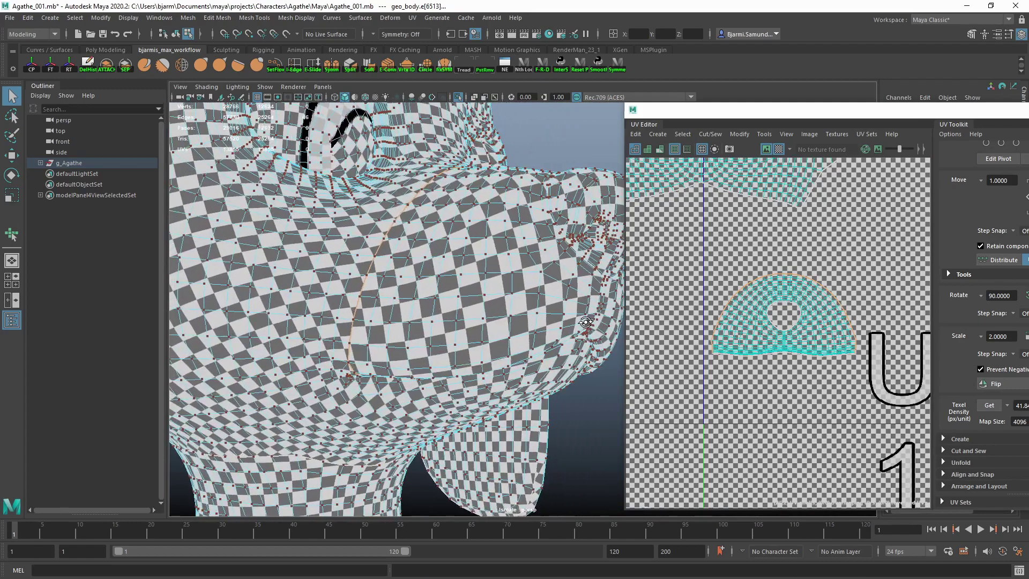
pyautogui.scroll(-1, 759, 290)
pyautogui.click(778, 149)
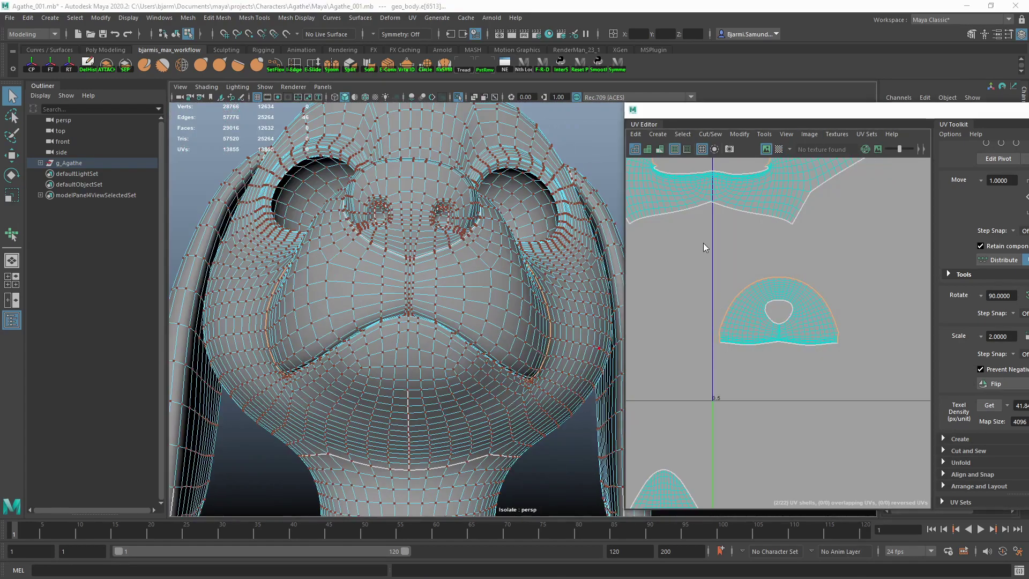
# - Select the mouth seam edges and move-and-sew the remaining muzzle edge into the face shell
pyautogui.moveTo(702, 243)
pyautogui.mouseDown(button='right')
pyautogui.moveTo(728, 262)
pyautogui.moveTo(725, 228)
pyautogui.mouseUp(button='right')
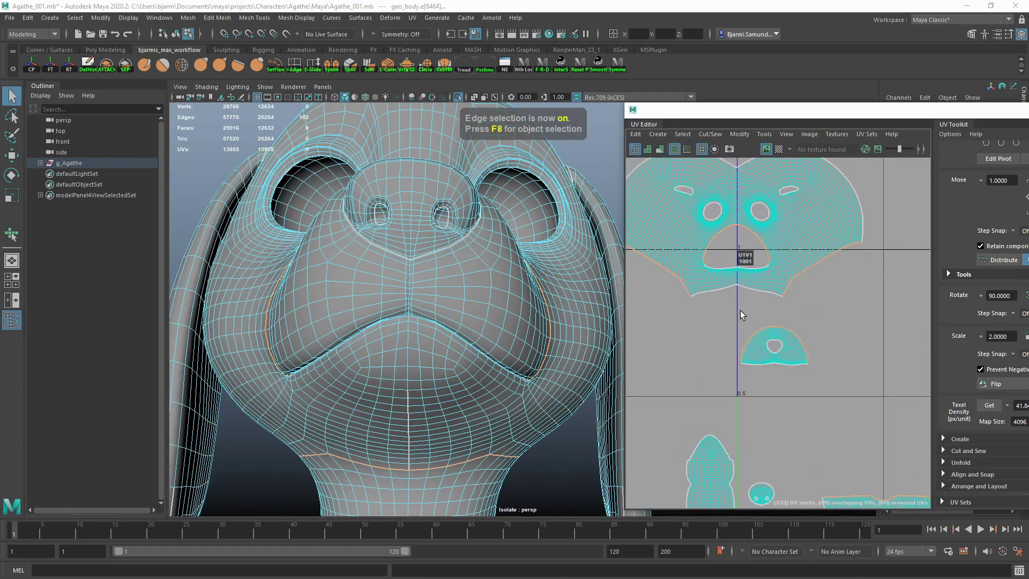
pyautogui.scroll(5, 751, 357)
pyautogui.scroll(3, 735, 271)
pyautogui.click(735, 267)
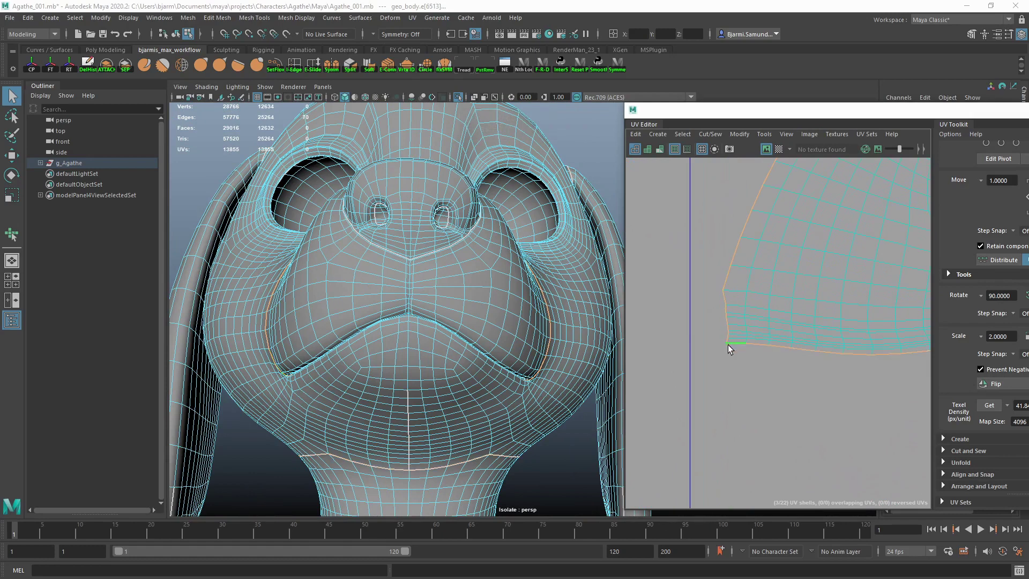
pyautogui.keyDown('alt'); pyautogui.moveTo(536, 327); pyautogui.dragTo(316, 325); pyautogui.keyUp('alt')
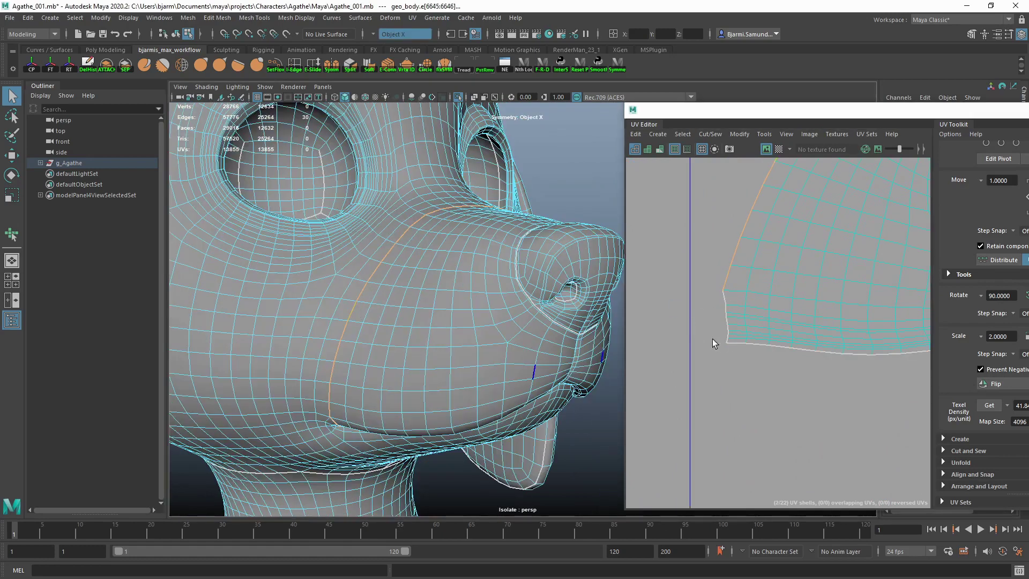
pyautogui.click(723, 298)
pyautogui.scroll(-3, 734, 337)
pyautogui.scroll(-2, 776, 332)
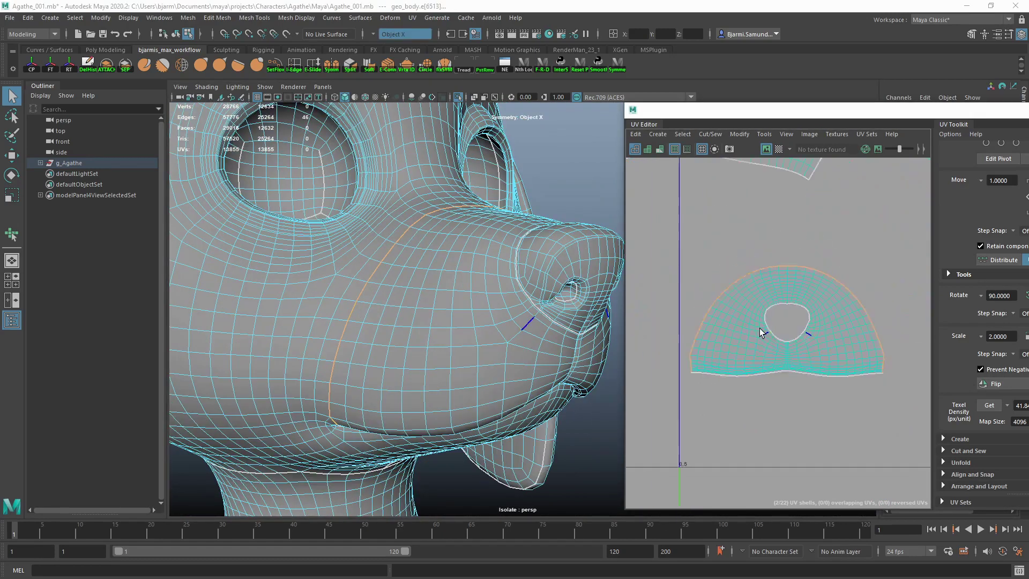
pyautogui.scroll(-3, 739, 290)
pyautogui.keyDown('shift'); pyautogui.moveTo(762, 337); pyautogui.dragTo(758, 312, button='right'); pyautogui.keyUp('shift')
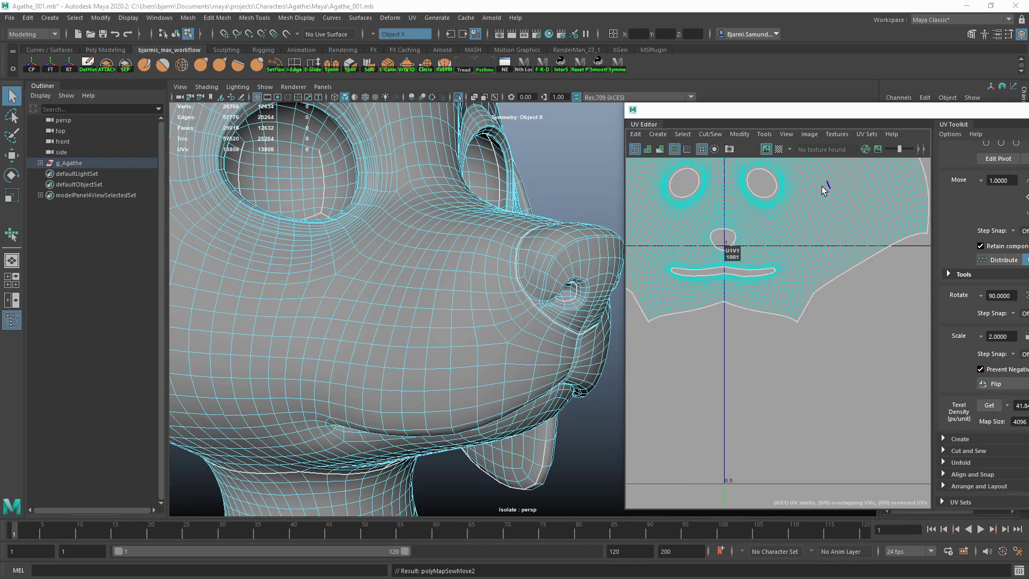
# - Compare before and after the muzzle sew on the checker, keeping it sewn
pyautogui.hotkey('ctrl', 'z')
pyautogui.click(778, 148)
pyautogui.hotkey('shift', 'z')
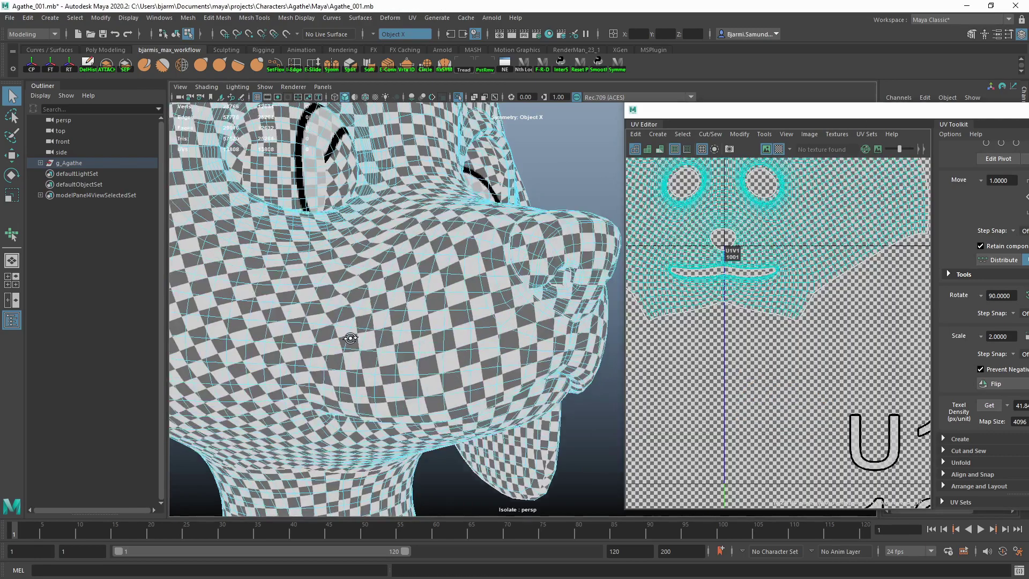
pyautogui.scroll(5, 413, 273)
pyautogui.hotkey('ctrl', 'z')
pyautogui.hotkey('shift', 'z')
pyautogui.scroll(-5, 414, 274)
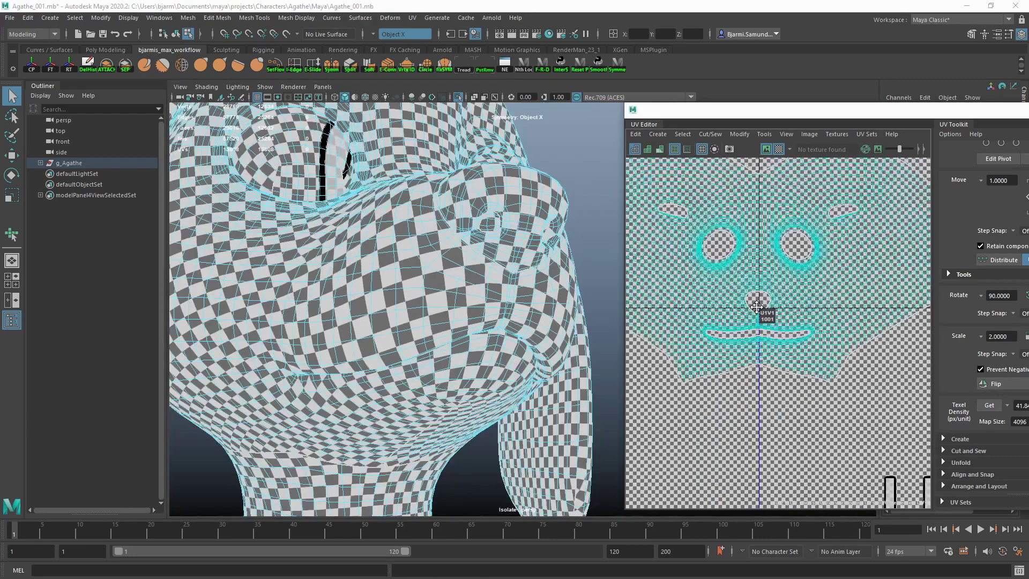
pyautogui.scroll(3, 755, 306)
pyautogui.click(778, 149)
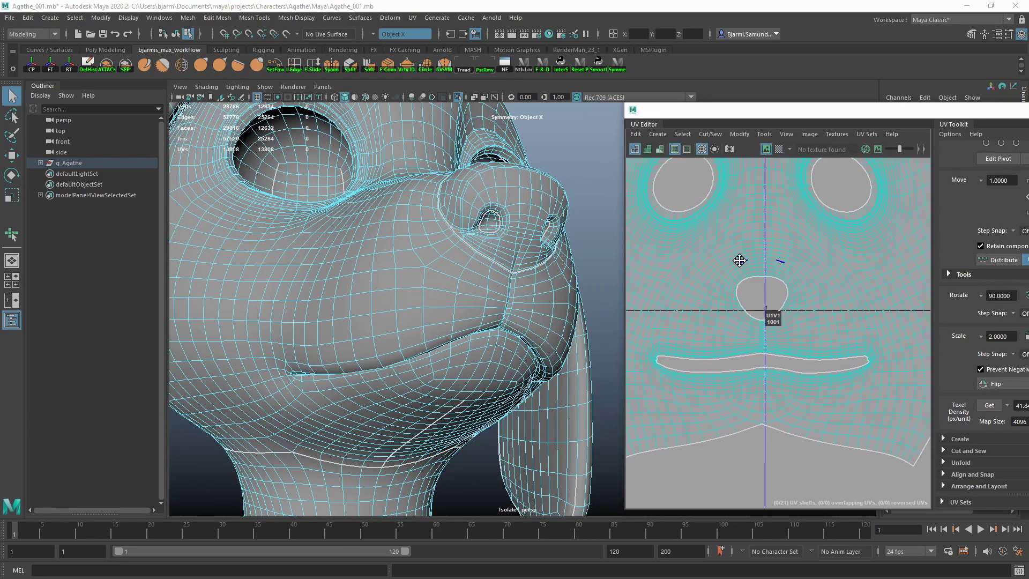
# - Hand-adjust the UV points at the mouth corner and along the face shell's hole border
pyautogui.scroll(-2, 766, 294)
pyautogui.scroll(5, 783, 278)
pyautogui.scroll(3, 756, 346)
pyautogui.scroll(3, 756, 346)
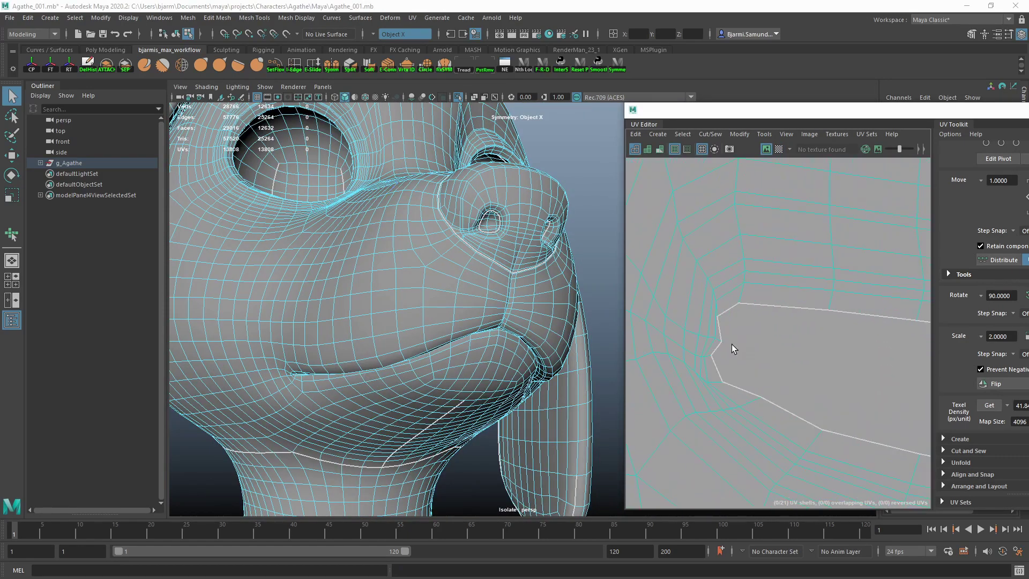
pyautogui.moveTo(737, 332); pyautogui.dragTo(712, 349)
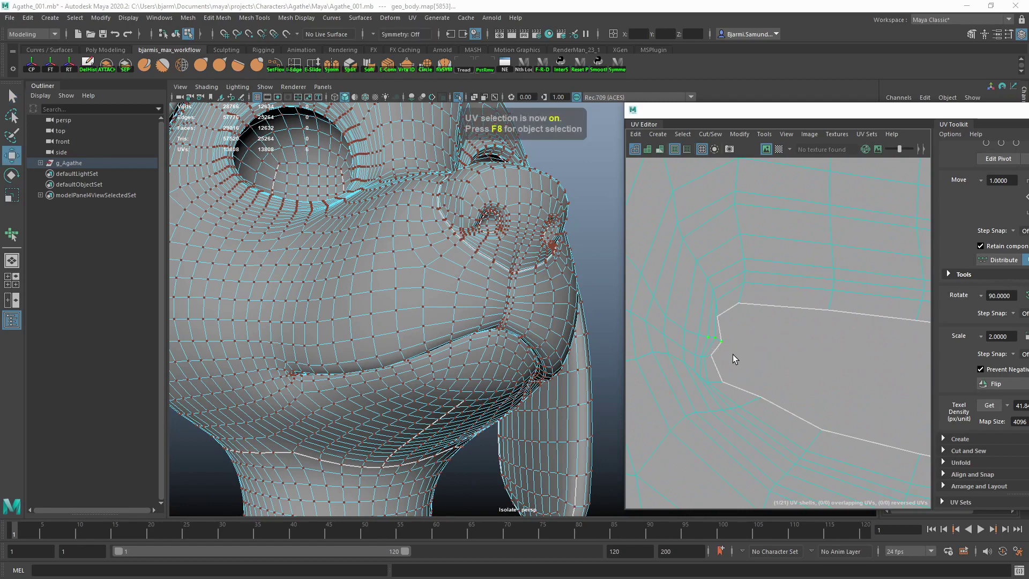
pyautogui.click(583, 239)
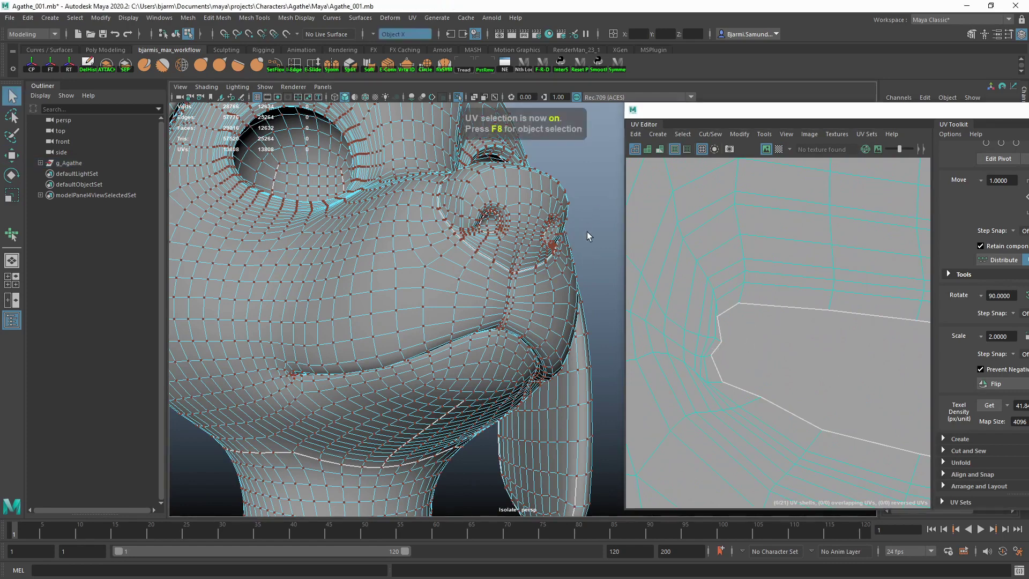
pyautogui.moveTo(724, 340); pyautogui.dragTo(684, 352)
pyautogui.press('w')
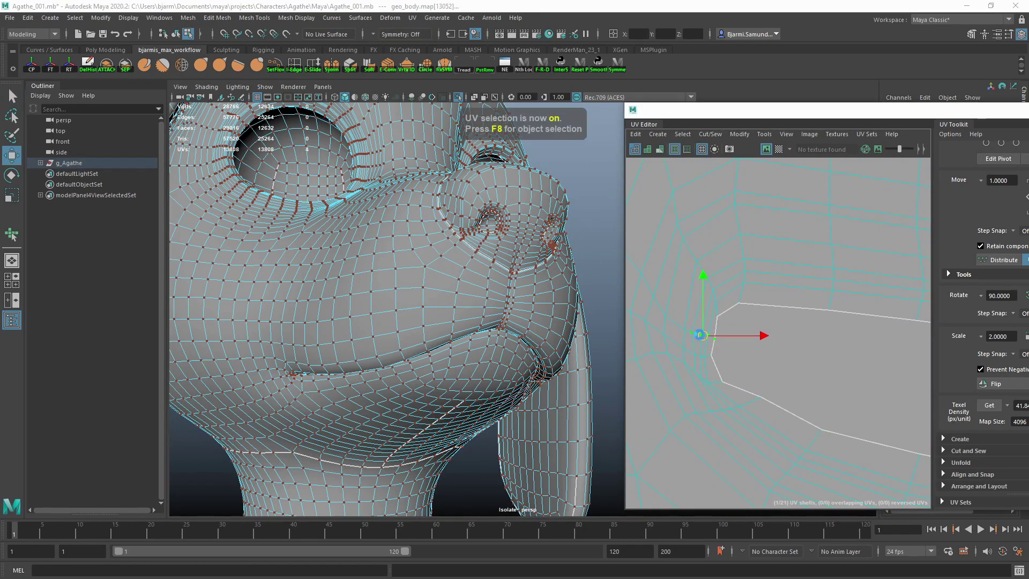
pyautogui.click(720, 317)
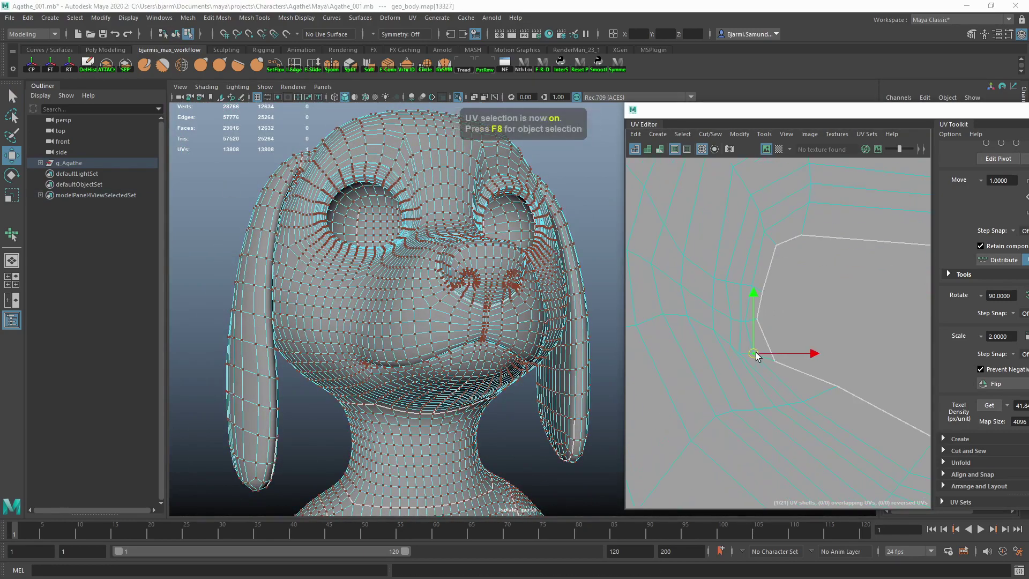
pyautogui.click(730, 346)
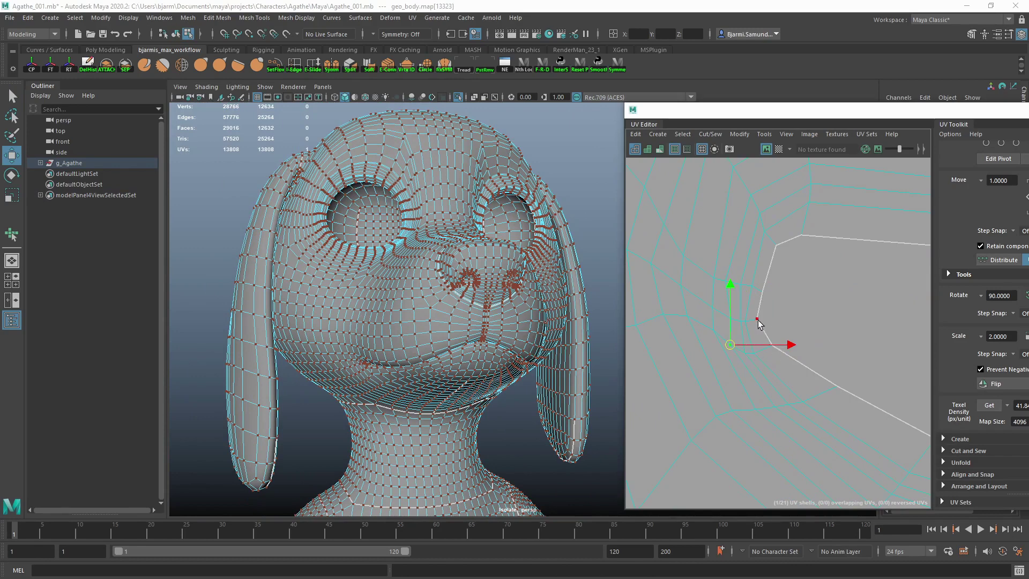
pyautogui.click(759, 242)
pyautogui.click(725, 318)
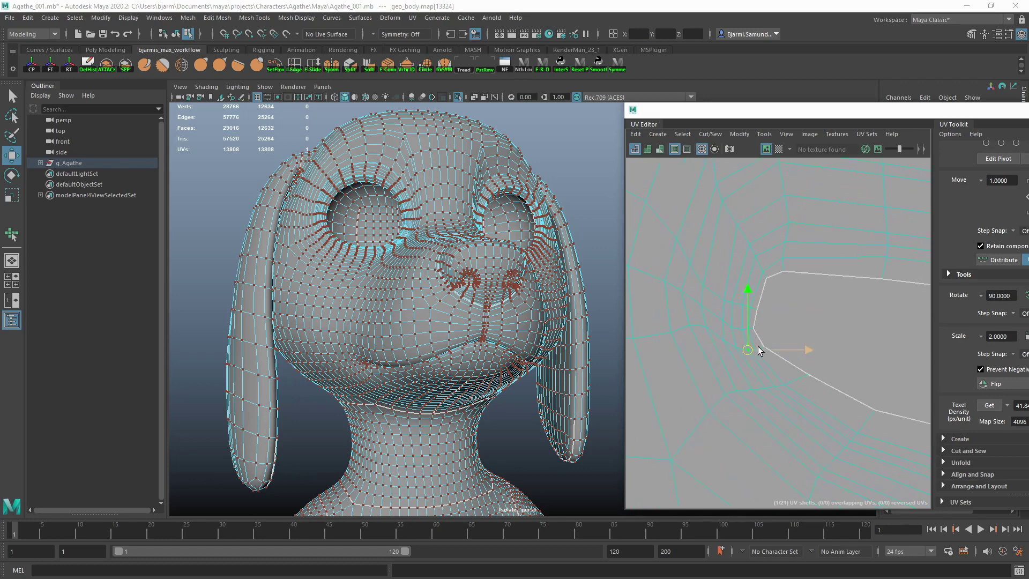
# - Adjust another border UV near the shell tip, then zoom out to the whole face layout
pyautogui.keyDown('alt'); pyautogui.moveTo(743, 354); pyautogui.dragTo(712, 430, button='middle'); pyautogui.keyUp('alt')
pyautogui.moveTo(783, 319); pyautogui.dragTo(753, 244)
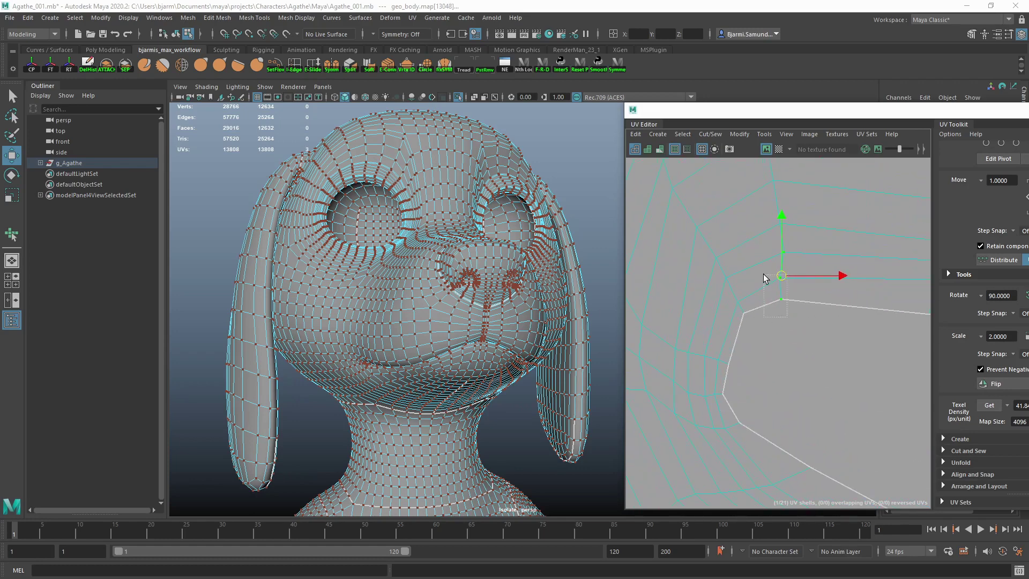
pyautogui.scroll(-5, 786, 321)
pyautogui.keyDown('alt'); pyautogui.moveTo(786, 321); pyautogui.dragTo(755, 305, button='middle'); pyautogui.keyUp('alt')
pyautogui.scroll(5, 670, 319)
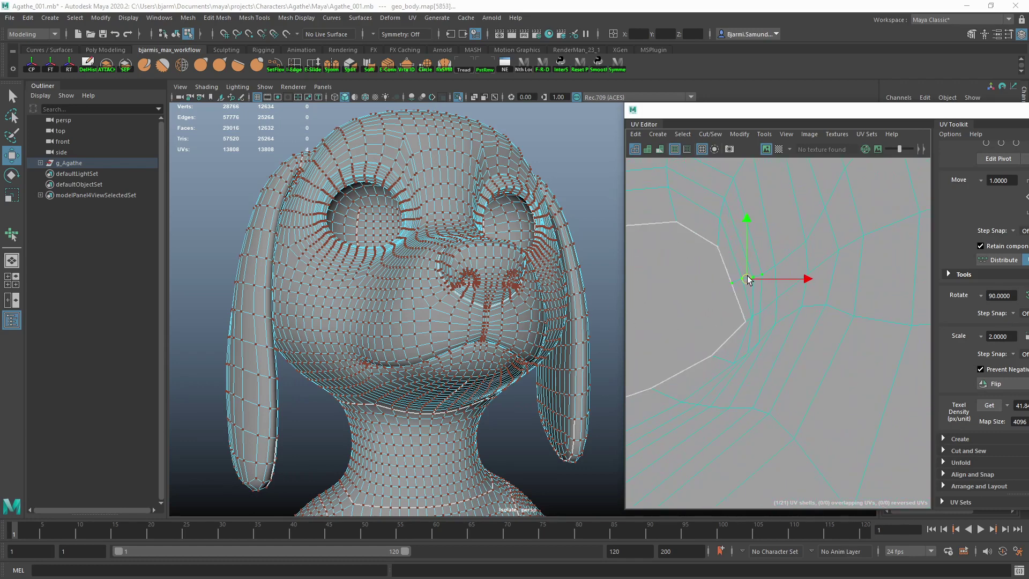
pyautogui.scroll(2, 755, 329)
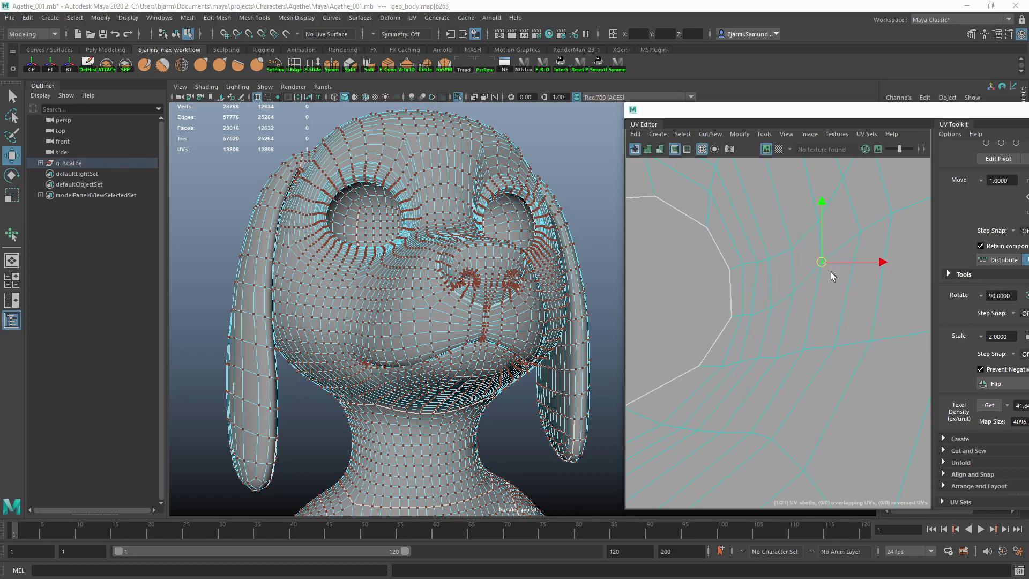
pyautogui.click(770, 260)
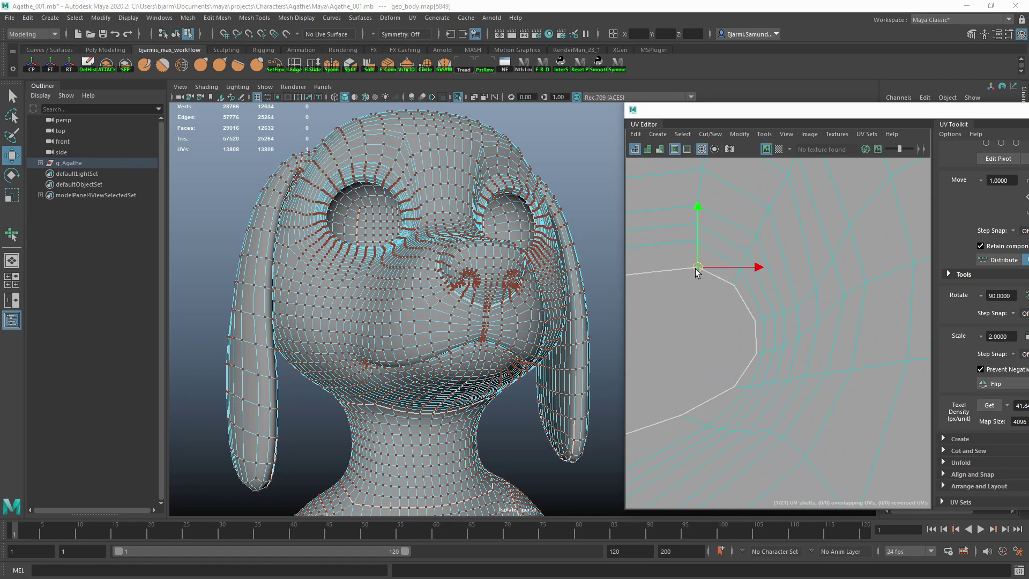
pyautogui.scroll(-2, 696, 253)
pyautogui.scroll(-3, 740, 297)
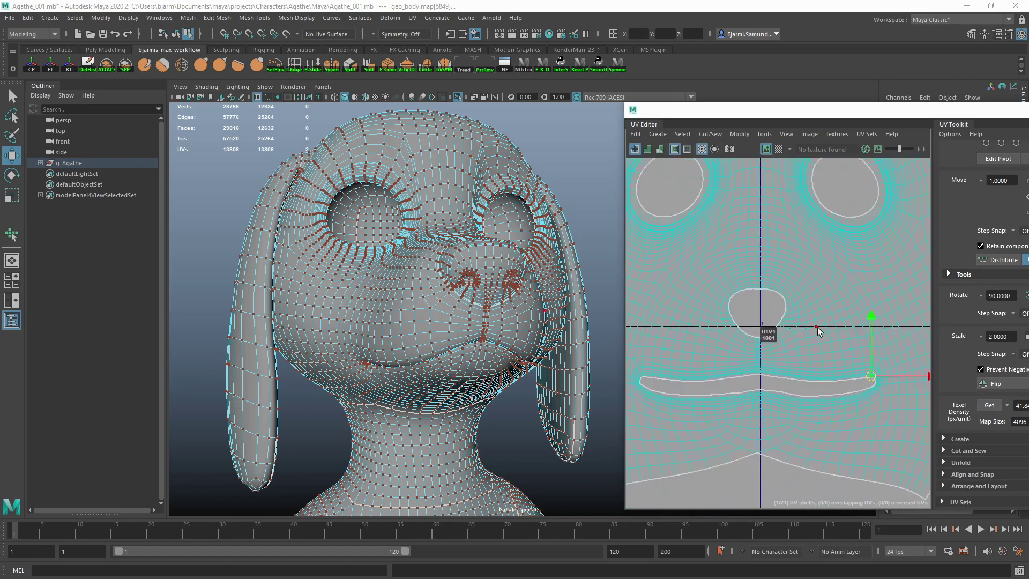
pyautogui.scroll(-3, 741, 296)
# - Relax the UVs between the eyes, just above the nose, with the Unfold brush
pyautogui.press('F8')
pyautogui.click(763, 134)
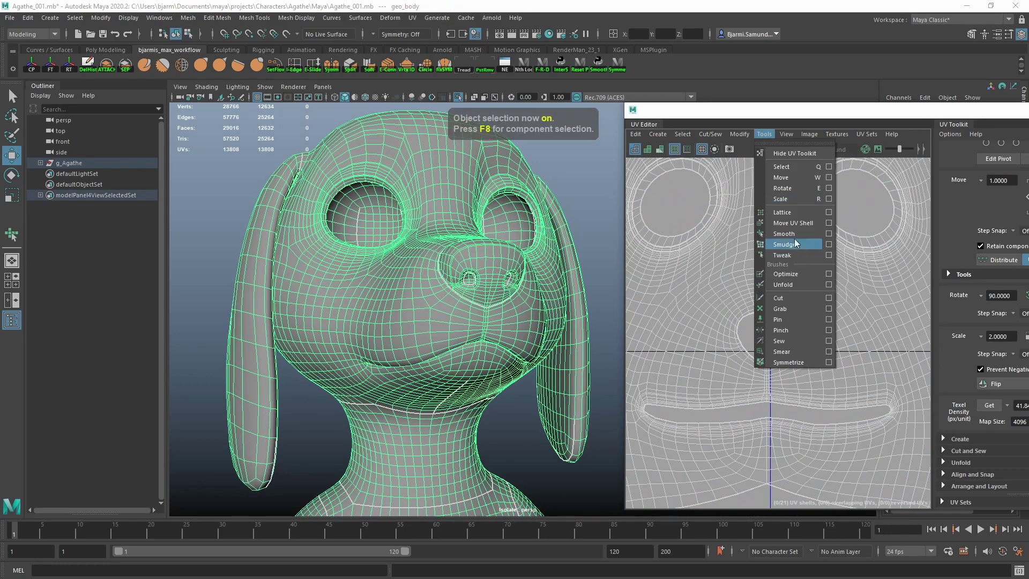
pyautogui.click(796, 243)
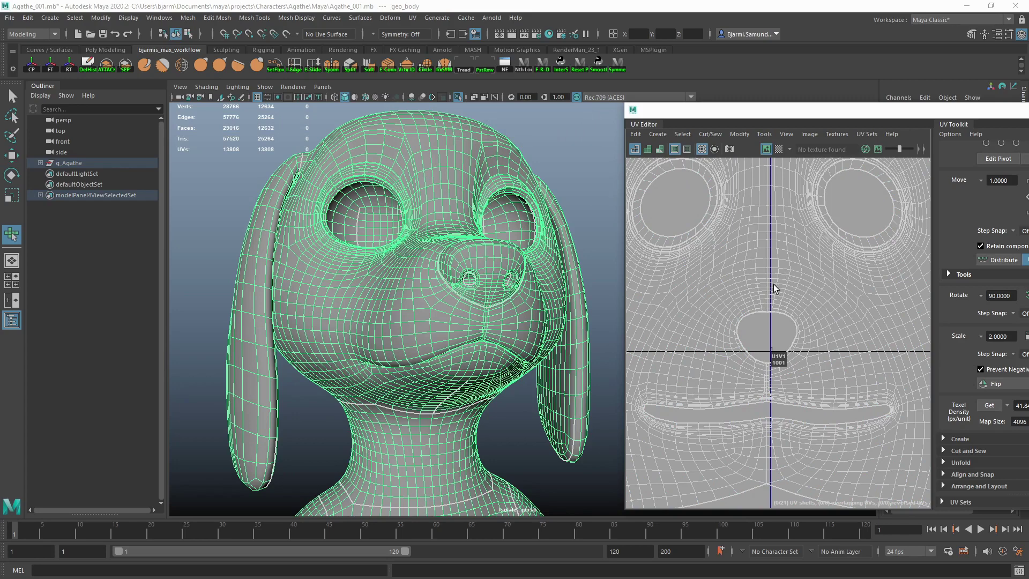
pyautogui.press('F8')
pyautogui.click(739, 134)
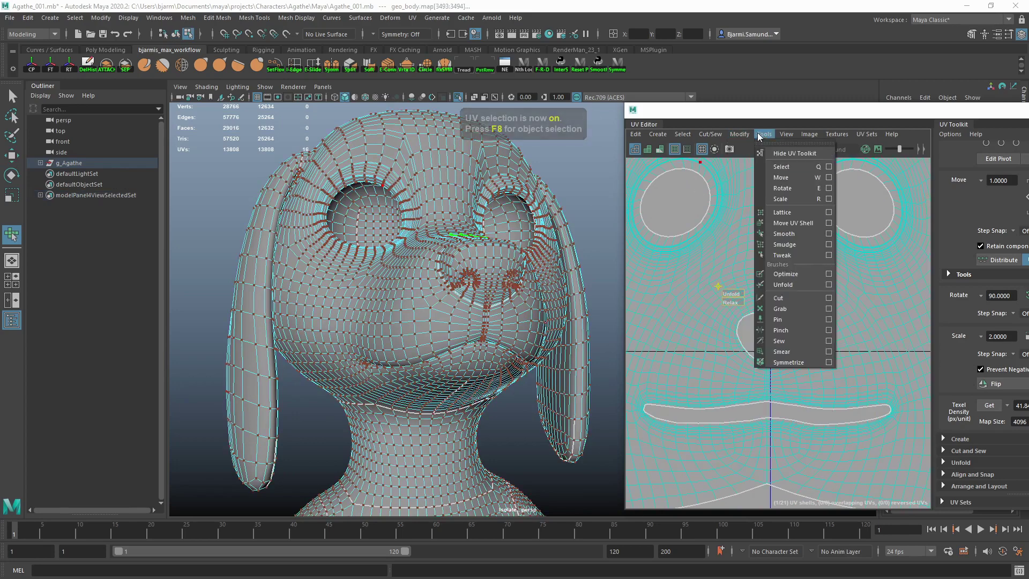
pyautogui.click(755, 249)
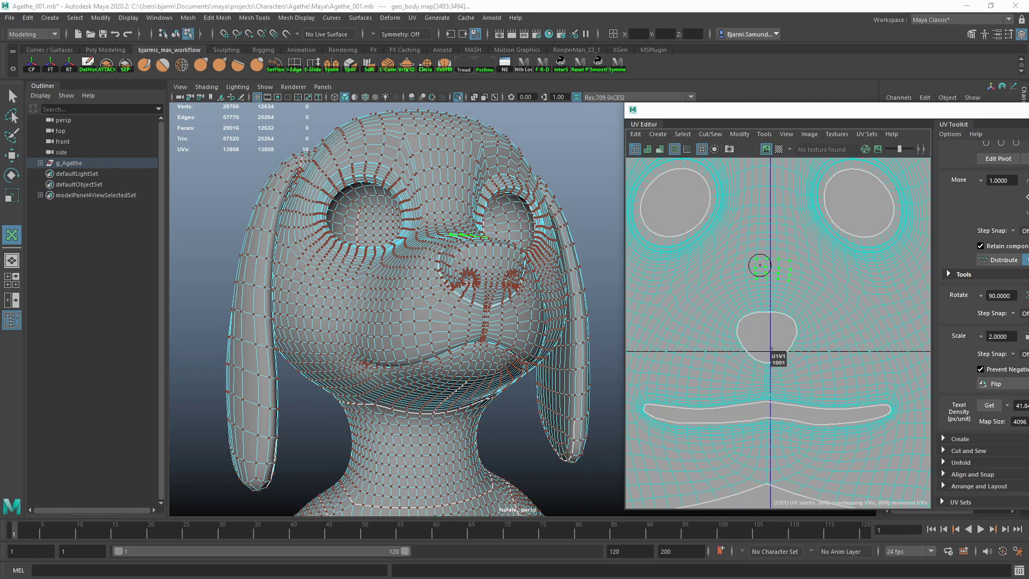
pyautogui.moveTo(760, 270); pyautogui.dragTo(782, 263)
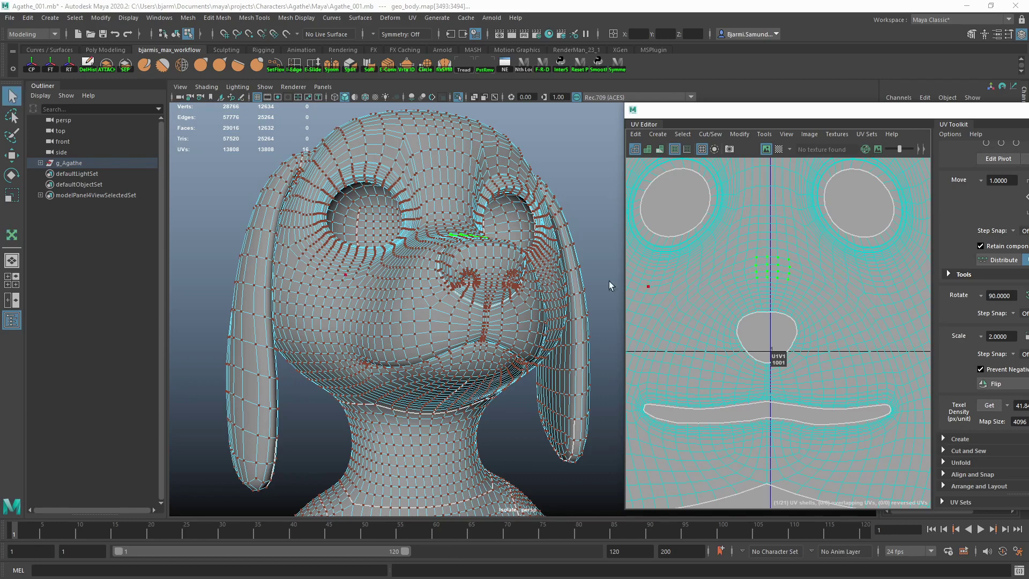
# - Clear the UV selection, switch to a different UV painting tool, and return to UV selection
pyautogui.click(249, 168)
pyautogui.press('F8')
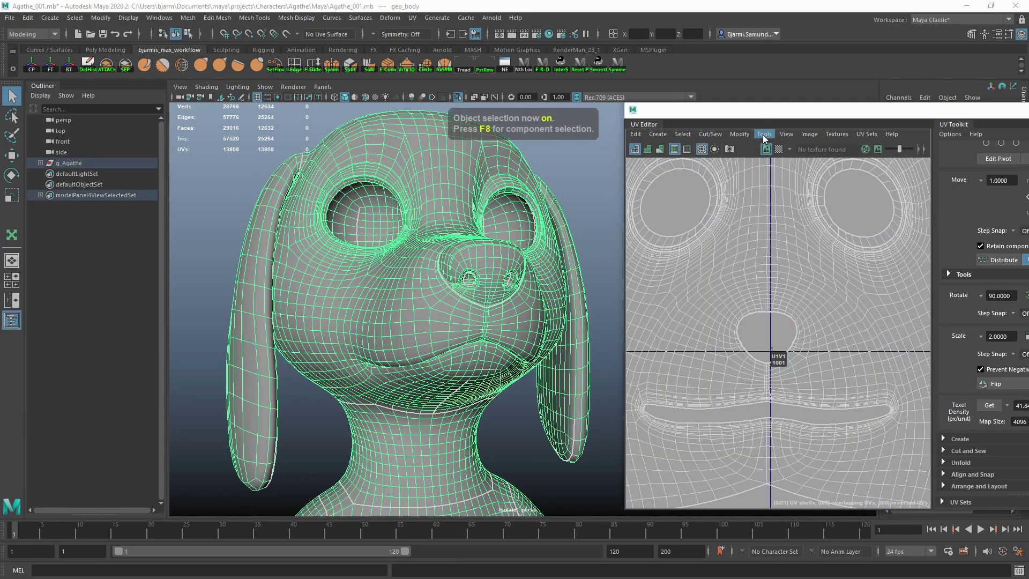
pyautogui.click(764, 134)
pyautogui.click(786, 307)
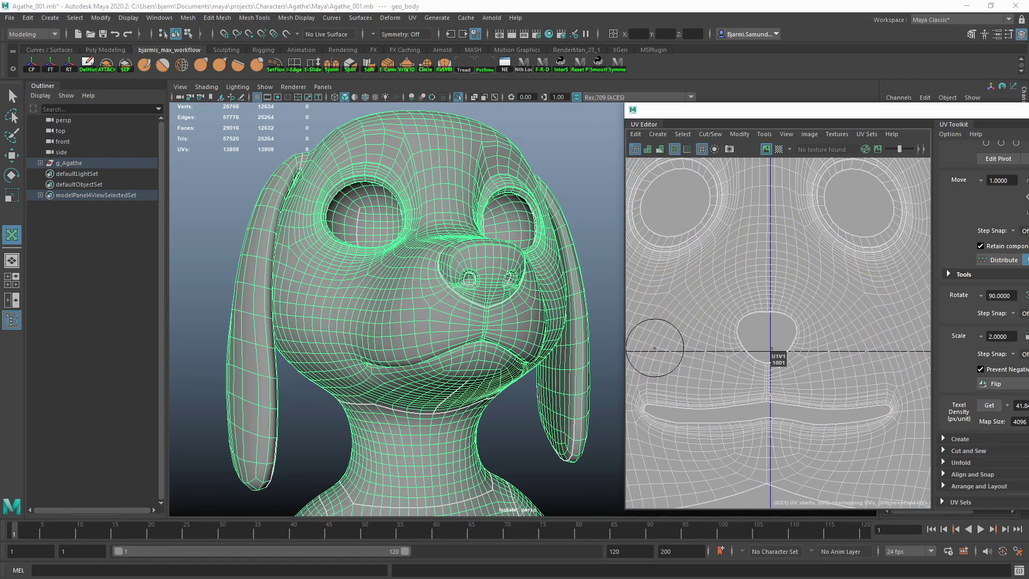
pyautogui.scroll(-3, 654, 348)
pyautogui.scroll(-2, 750, 309)
pyautogui.press('F8')
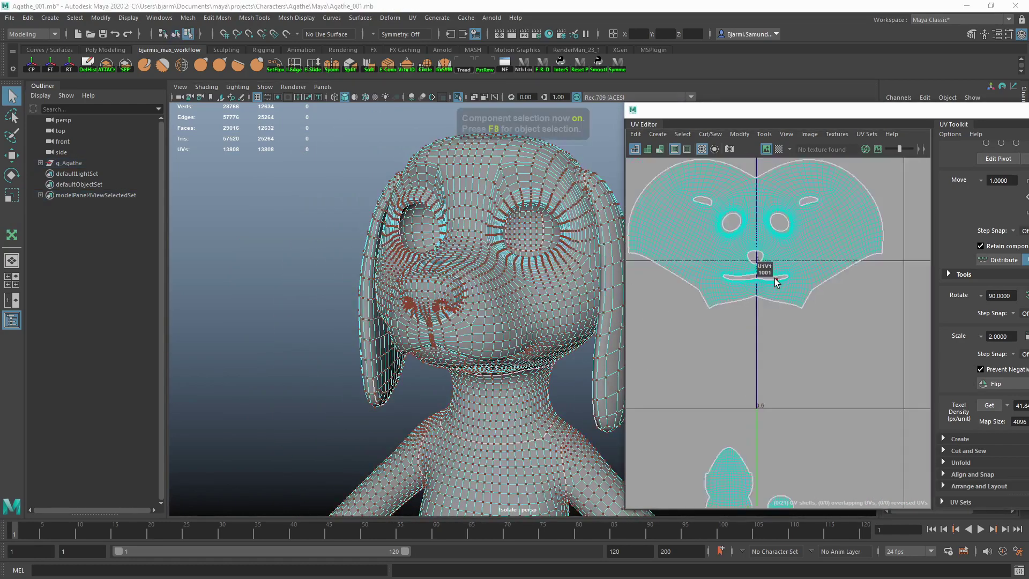
# - Maximize the UV Editor and move the whole face shell left of tile 1001
pyautogui.doubleClick(747, 247)
pyautogui.doubleClick(804, 113)
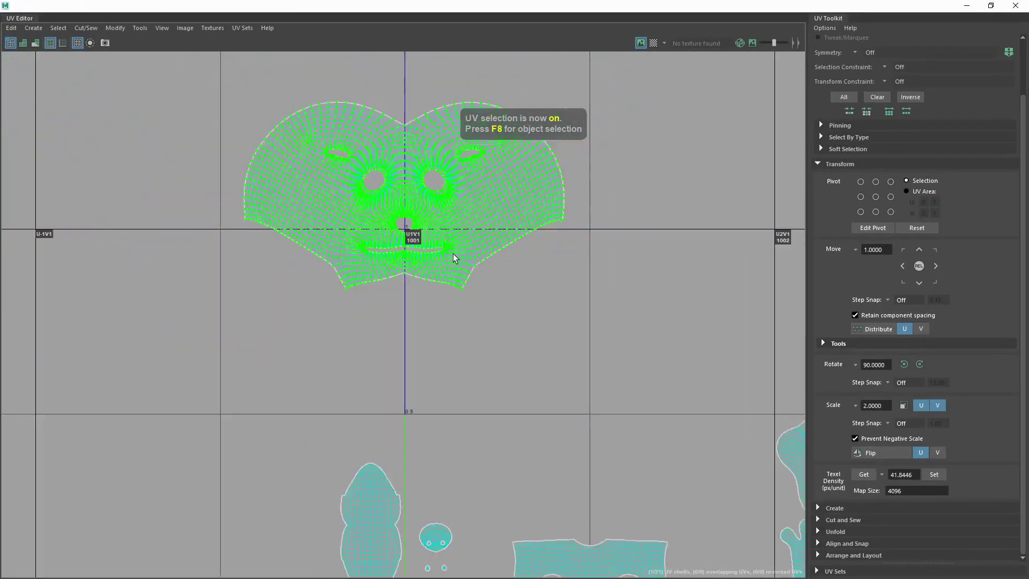
pyautogui.scroll(-3, 443, 325)
pyautogui.scroll(-5, 466, 230)
pyautogui.press('w')
pyautogui.scroll(3, 464, 225)
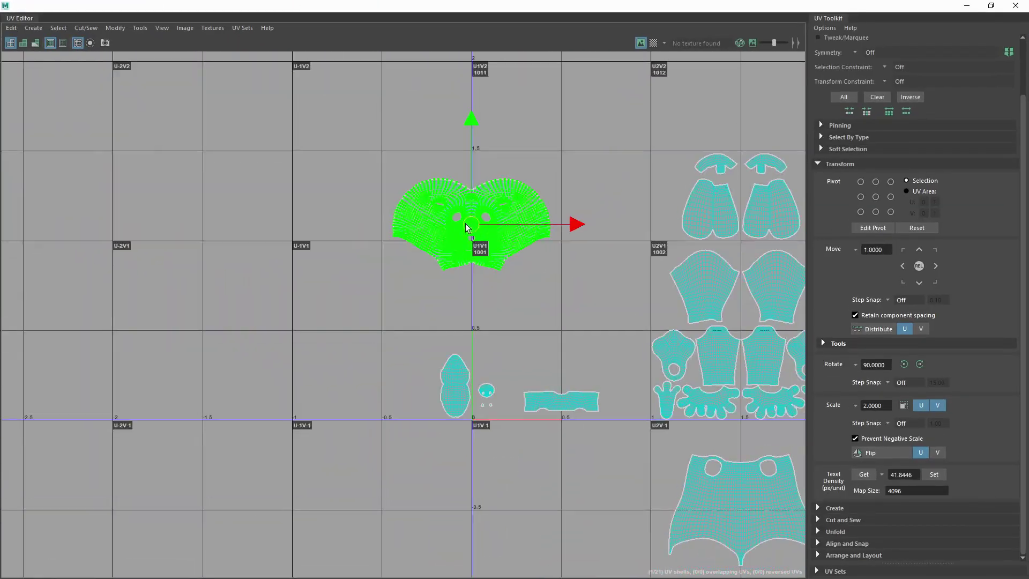
pyautogui.scroll(2, 465, 223)
pyautogui.moveTo(384, 240)
pyautogui.keyDown('alt'); pyautogui.mouseDown(button='middle')
pyautogui.moveTo(384, 198)
pyautogui.moveTo(458, 141)
pyautogui.mouseUp(button='middle'); pyautogui.keyUp('alt')
pyautogui.keyDown('alt'); pyautogui.moveTo(717, 203); pyautogui.dragTo(552, 277, button='middle'); pyautogui.keyUp('alt')
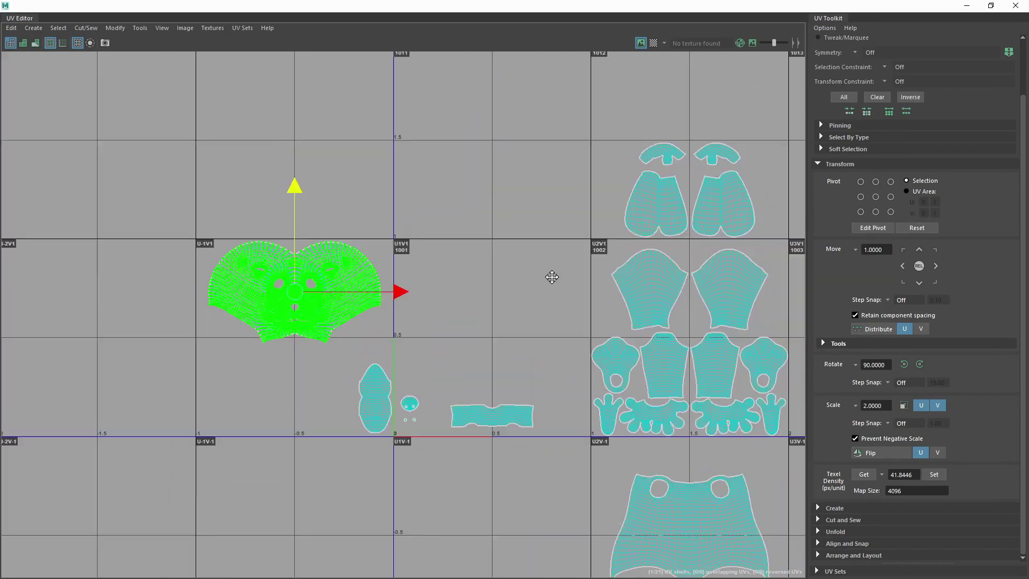
# - Move the four shells from tile 1012 to the face, placing the oval shells below it
pyautogui.click(645, 206)
pyautogui.moveTo(621, 134); pyautogui.dragTo(762, 220)
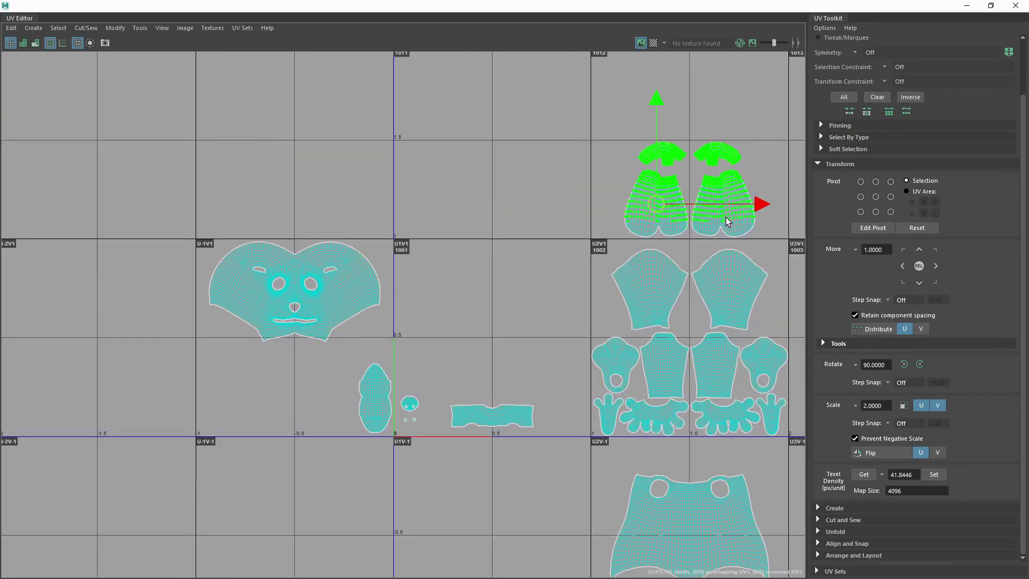
pyautogui.moveTo(726, 217); pyautogui.dragTo(700, 195, button='right')
pyautogui.moveTo(676, 222); pyautogui.dragTo(314, 356)
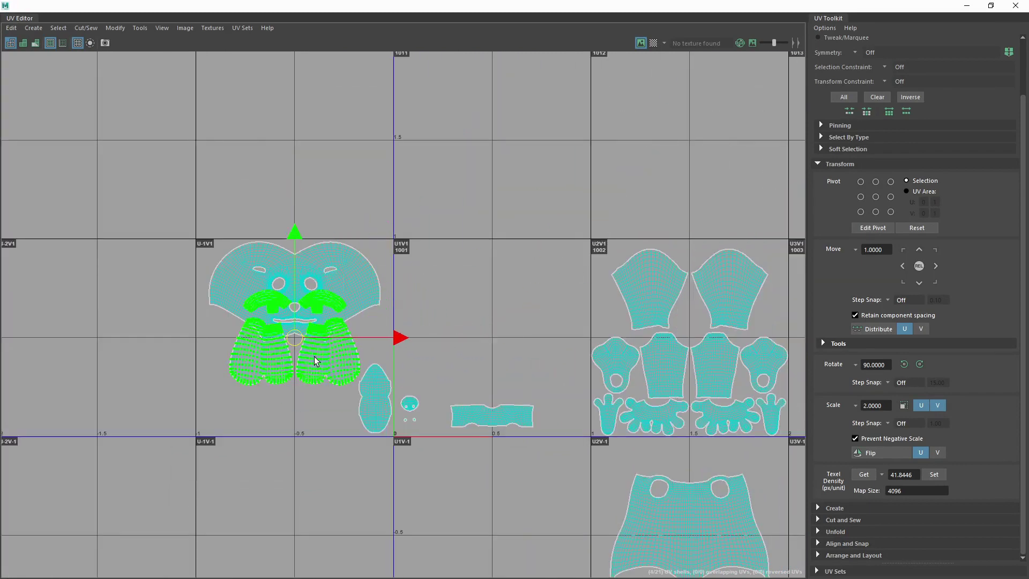
pyautogui.keyDown('alt'); pyautogui.moveTo(314, 355); pyautogui.dragTo(448, 315, button='middle'); pyautogui.keyUp('alt')
pyautogui.scroll(1, 449, 315)
pyautogui.click(393, 343)
pyautogui.moveTo(425, 241); pyautogui.dragTo(429, 300)
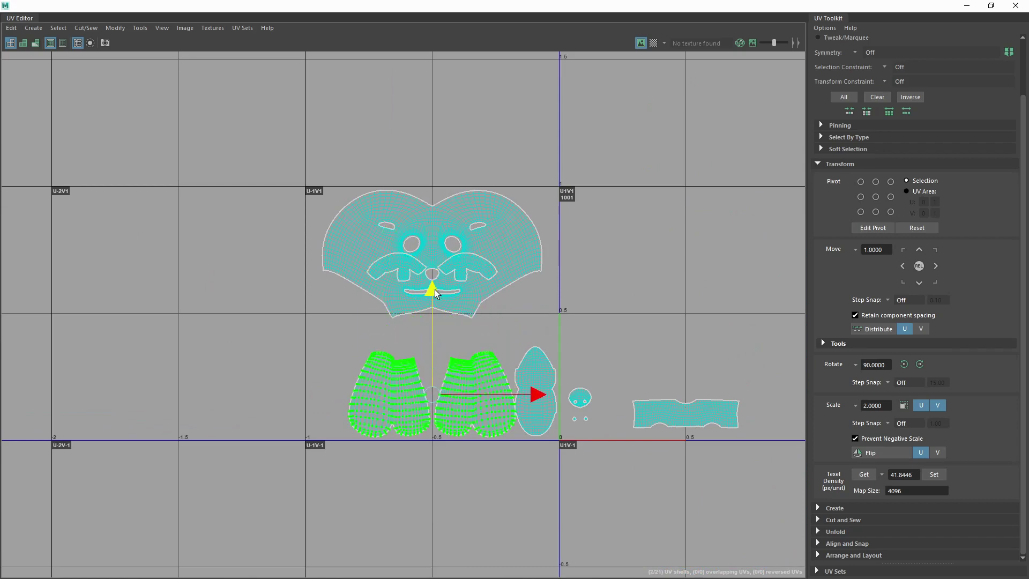
# - Give the strip shell the face's texel density and place it just below the face
pyautogui.click(671, 414)
pyautogui.click(514, 246)
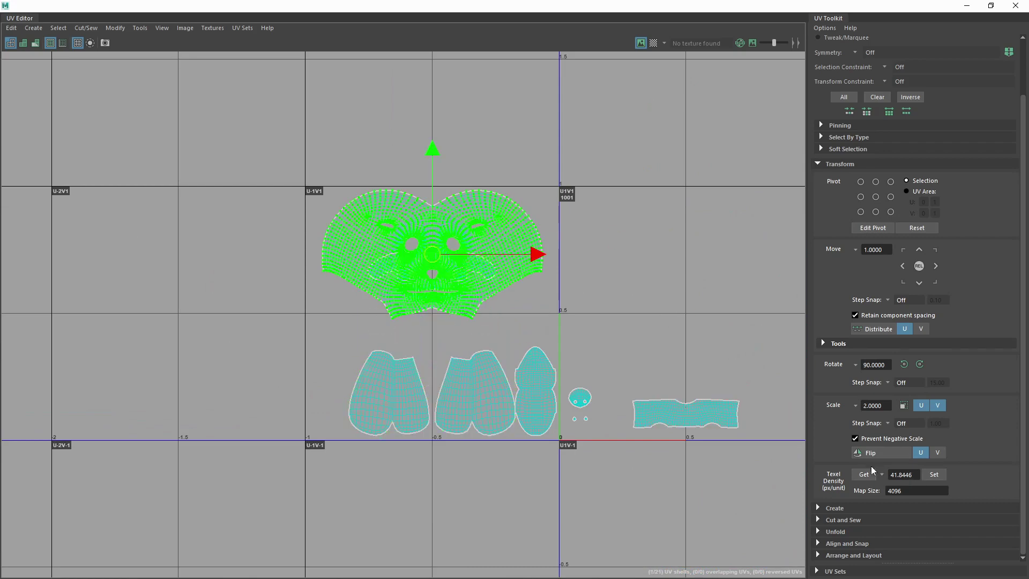
pyautogui.click(725, 427)
pyautogui.click(933, 475)
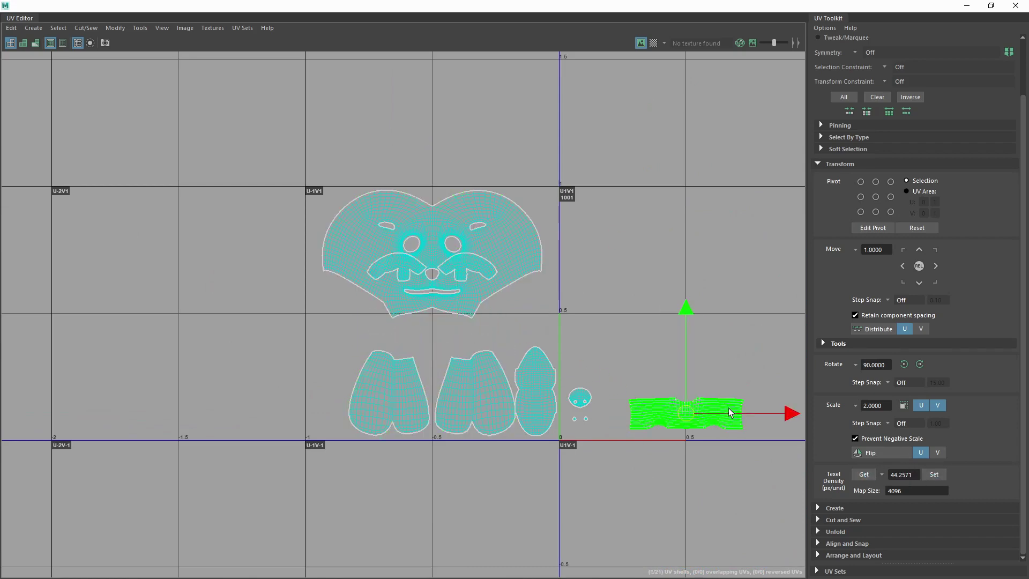
pyautogui.moveTo(728, 413)
pyautogui.mouseDown()
pyautogui.moveTo(445, 398)
pyautogui.moveTo(428, 343)
pyautogui.mouseUp()
# - Place both mustache-shaped shells and the round shell beneath the face, with symmetry off
pyautogui.moveTo(391, 380); pyautogui.dragTo(478, 370)
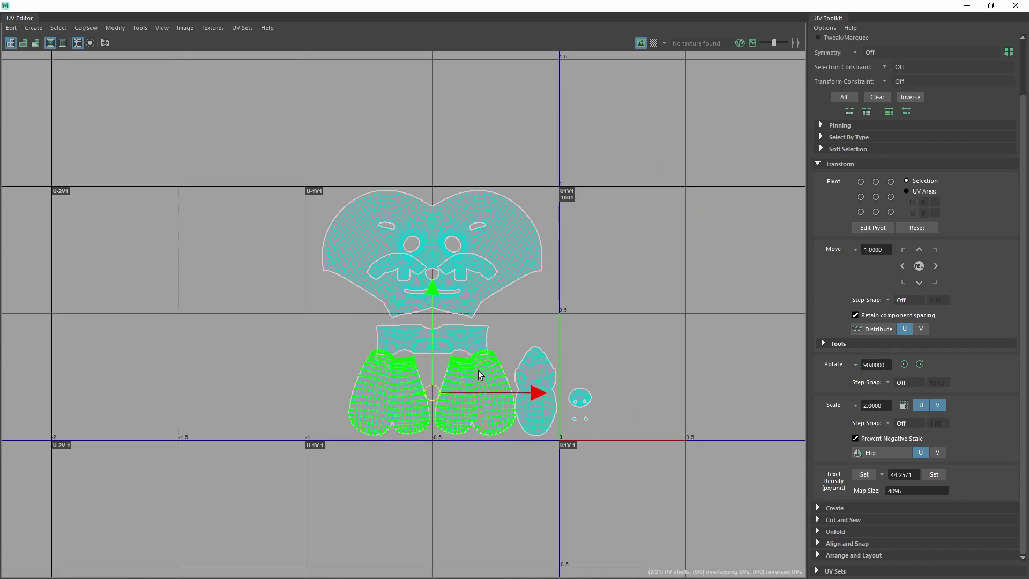
pyautogui.click(466, 294)
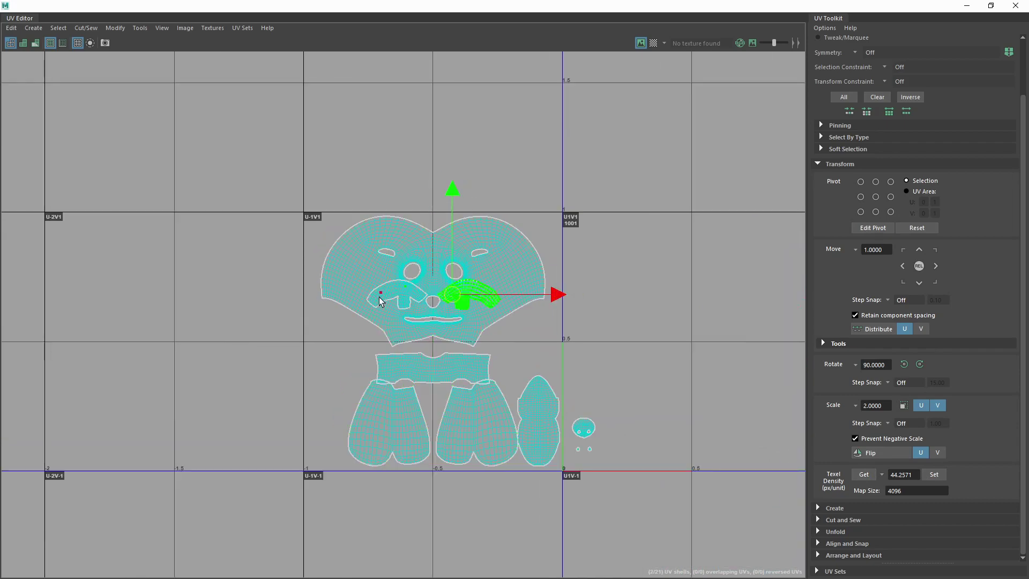
pyautogui.moveTo(423, 307); pyautogui.dragTo(423, 356)
pyautogui.hotkey('ctrl', 'z')
pyautogui.hotkey('ctrl', 'z')
pyautogui.scroll(2, 393, 305)
pyautogui.moveTo(430, 301)
pyautogui.mouseDown()
pyautogui.moveTo(379, 360)
pyautogui.moveTo(370, 349)
pyautogui.moveTo(577, 351)
pyautogui.mouseUp()
pyautogui.click(420, 358)
pyautogui.click(326, 353)
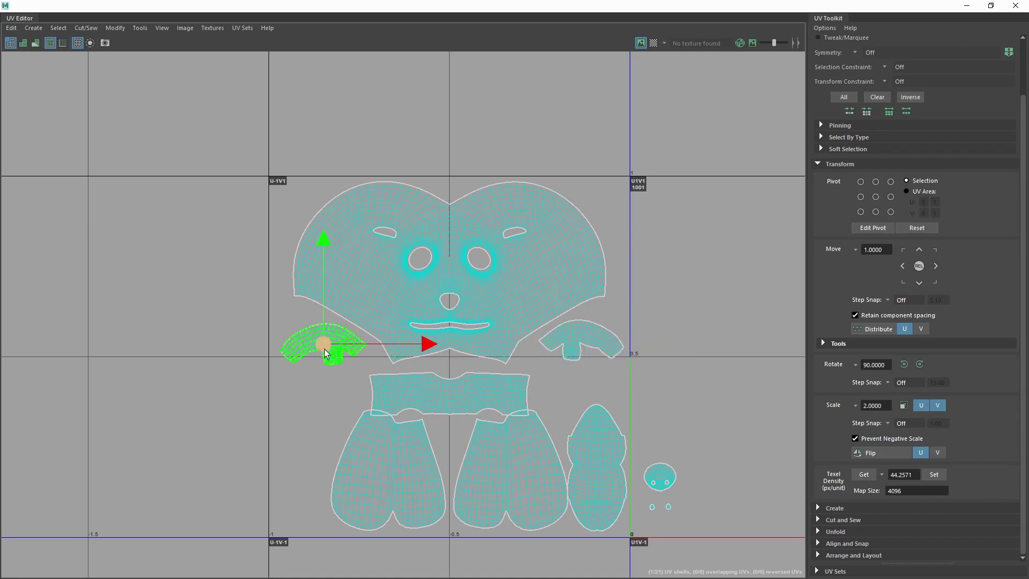
pyautogui.moveTo(325, 353); pyautogui.dragTo(322, 349)
pyautogui.moveTo(641, 530)
pyautogui.mouseDown(button='middle')
pyautogui.moveTo(308, 383)
pyautogui.moveTo(453, 378)
pyautogui.mouseUp(button='middle')
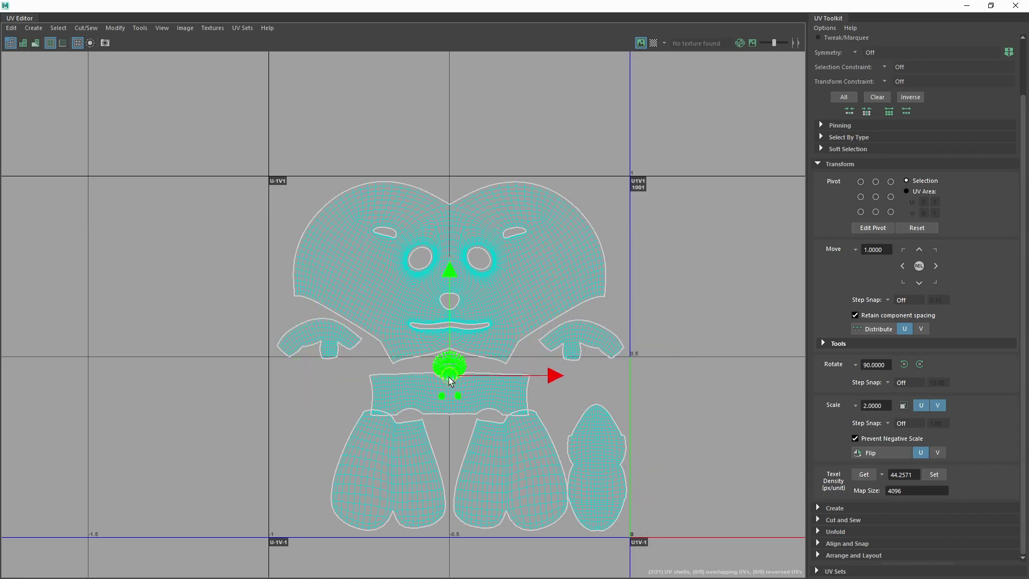
# - Move the two small hole shells beside the round shell
pyautogui.scroll(1, 491, 355)
pyautogui.click(490, 312)
pyautogui.scroll(1, 455, 323)
pyautogui.scroll(3, 465, 296)
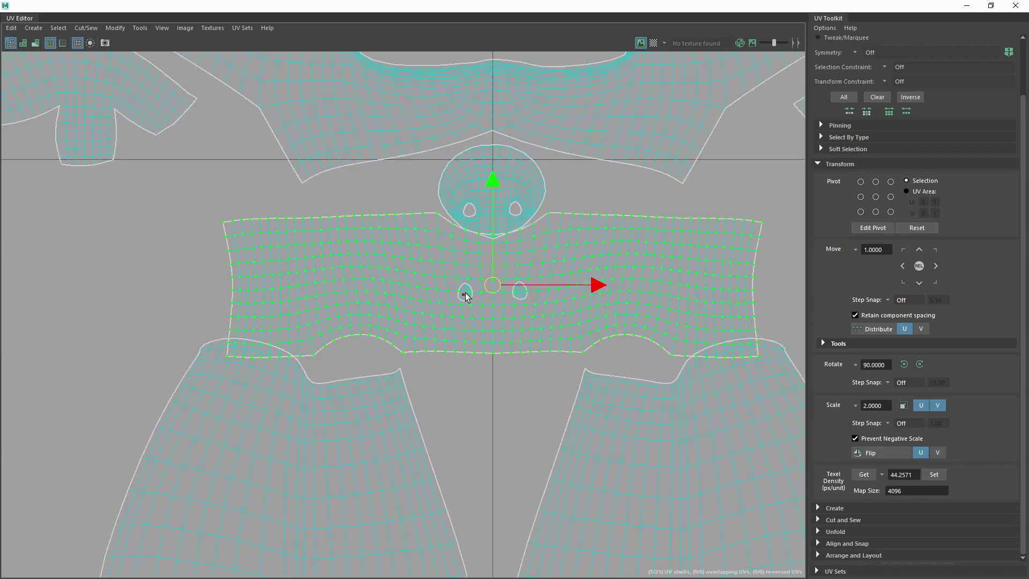
pyautogui.click(465, 296)
pyautogui.keyDown('shift'); pyautogui.click(520, 295); pyautogui.keyUp('shift')
pyautogui.moveTo(491, 292); pyautogui.dragTo(395, 187)
# - Spread the two oval shells apart and place the tall shell in the gap between them
pyautogui.scroll(-3, 449, 300)
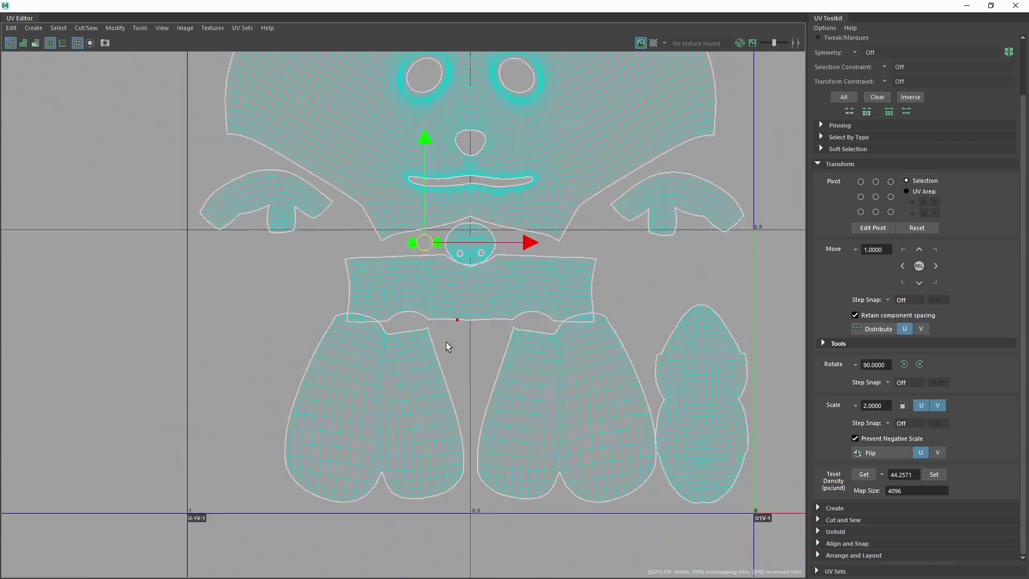
pyautogui.scroll(-2, 448, 346)
pyautogui.click(398, 317)
pyautogui.moveTo(398, 317); pyautogui.dragTo(333, 316, button='middle')
pyautogui.click(644, 309)
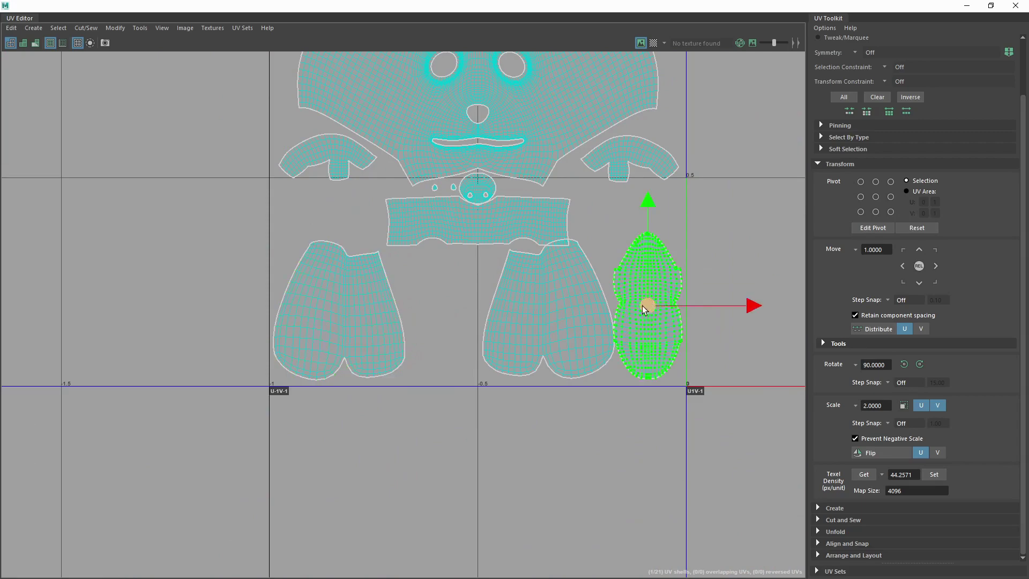
pyautogui.moveTo(644, 310); pyautogui.dragTo(788, 288)
pyautogui.click(558, 308)
pyautogui.moveTo(558, 307); pyautogui.dragTo(618, 315)
pyautogui.keyDown('alt'); pyautogui.moveTo(757, 282); pyautogui.dragTo(650, 286, button='middle'); pyautogui.keyUp('alt')
pyautogui.moveTo(650, 287); pyautogui.dragTo(380, 316)
# - Check the round shell, the wide strip and the small dot shells beneath the face
pyautogui.scroll(2, 422, 308)
pyautogui.scroll(3, 454, 293)
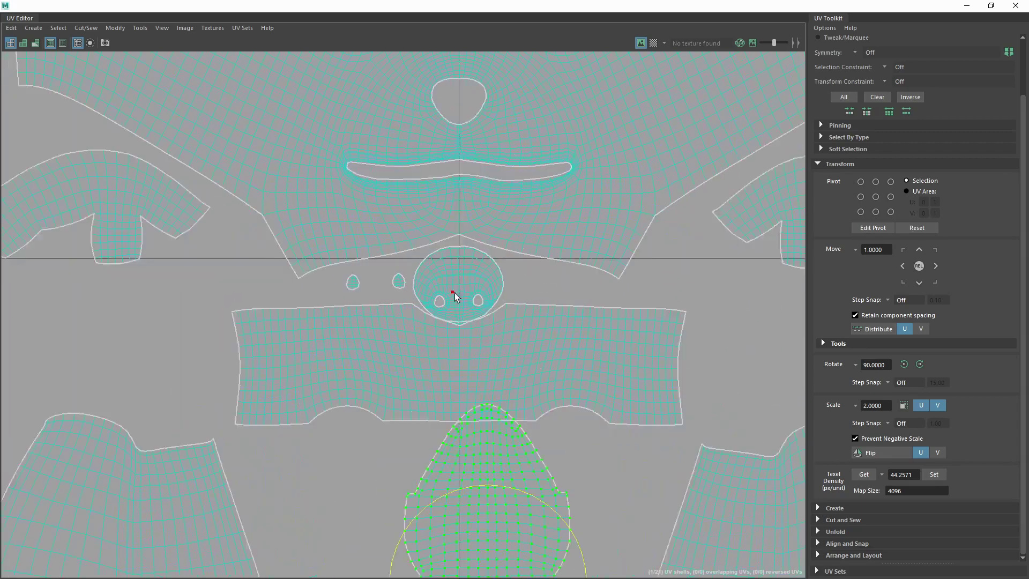
pyautogui.scroll(2, 457, 240)
pyautogui.click(456, 240)
pyautogui.scroll(-2, 457, 240)
pyautogui.scroll(-2, 472, 233)
pyautogui.click(472, 247)
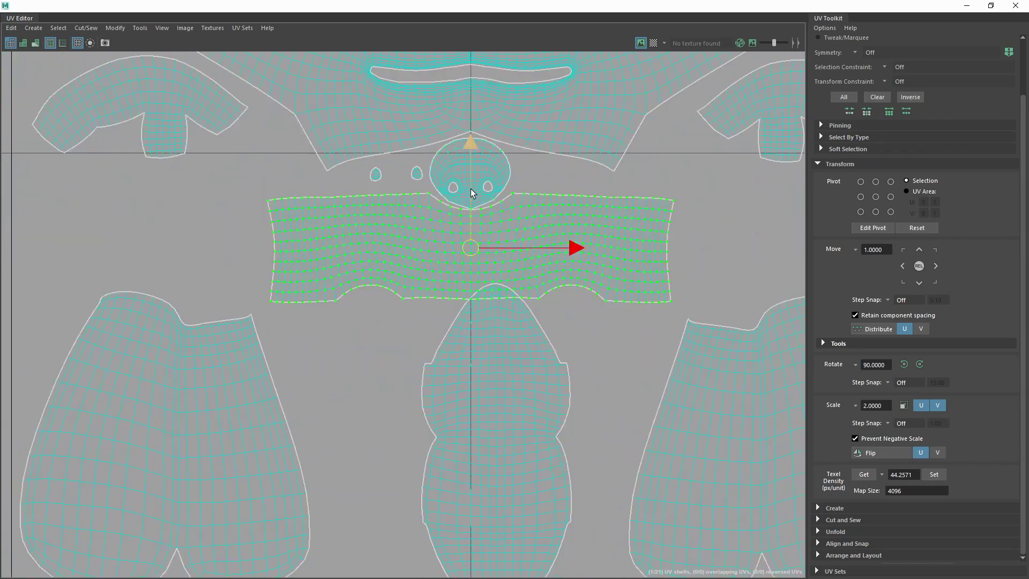
pyautogui.scroll(-1, 474, 254)
pyautogui.scroll(-2, 476, 261)
pyautogui.keyDown('alt'); pyautogui.moveTo(513, 290); pyautogui.dragTo(534, 324, button='middle'); pyautogui.keyUp('alt')
pyautogui.click(360, 216)
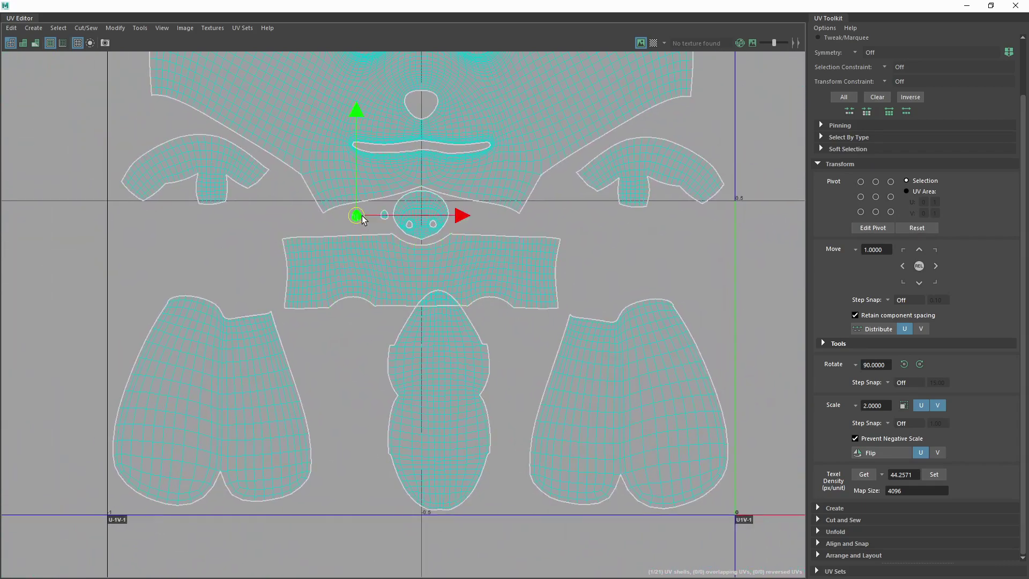
pyautogui.scroll(2, 361, 219)
pyautogui.scroll(5, 461, 248)
# - Inspect individual UVs on both sides of the round shell, then select the tall centre shell
pyautogui.press('F10')
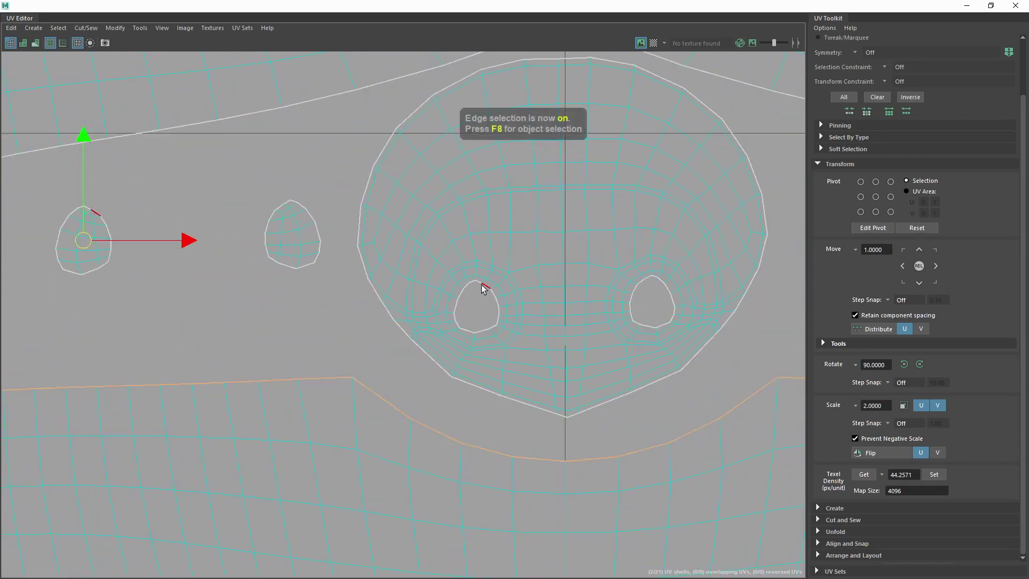
pyautogui.press('F12')
pyautogui.scroll(4, 450, 293)
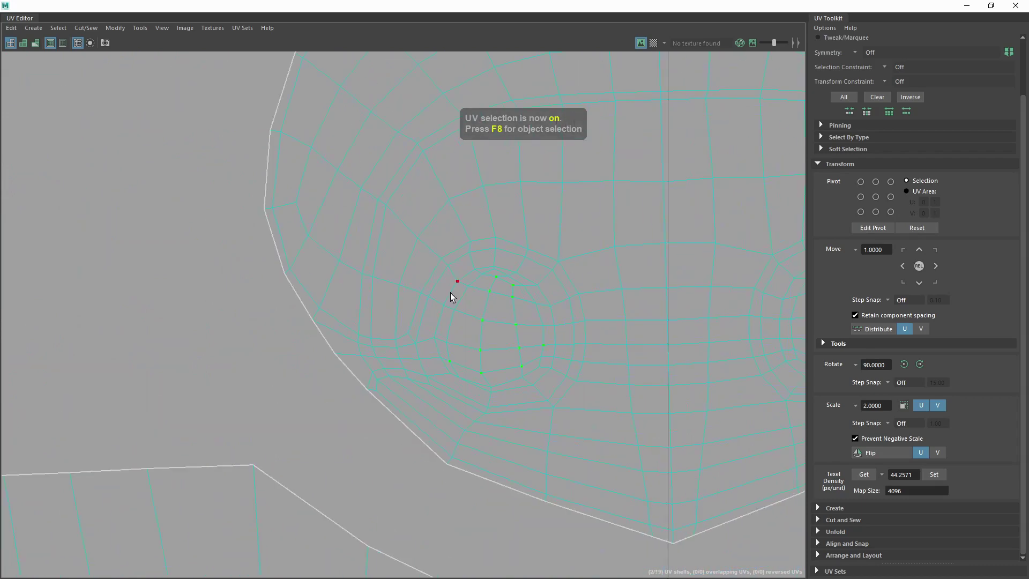
pyautogui.scroll(2, 435, 303)
pyautogui.click(413, 326)
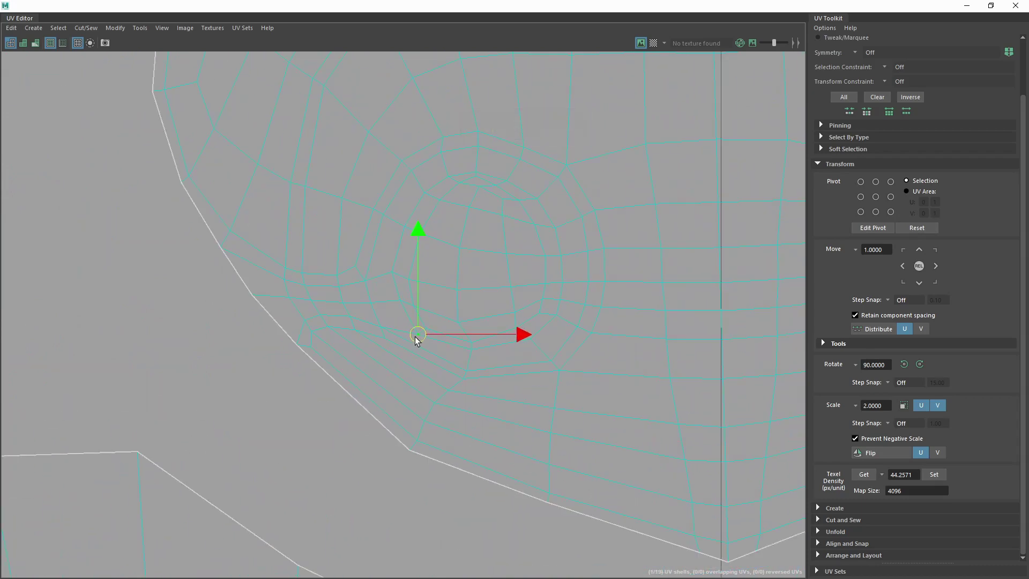
pyautogui.keyDown('alt'); pyautogui.moveTo(471, 144); pyautogui.dragTo(340, 156, button='middle'); pyautogui.keyUp('alt')
pyautogui.keyDown('alt'); pyautogui.moveTo(788, 279); pyautogui.dragTo(592, 276, button='middle'); pyautogui.keyUp('alt')
pyautogui.click(578, 265)
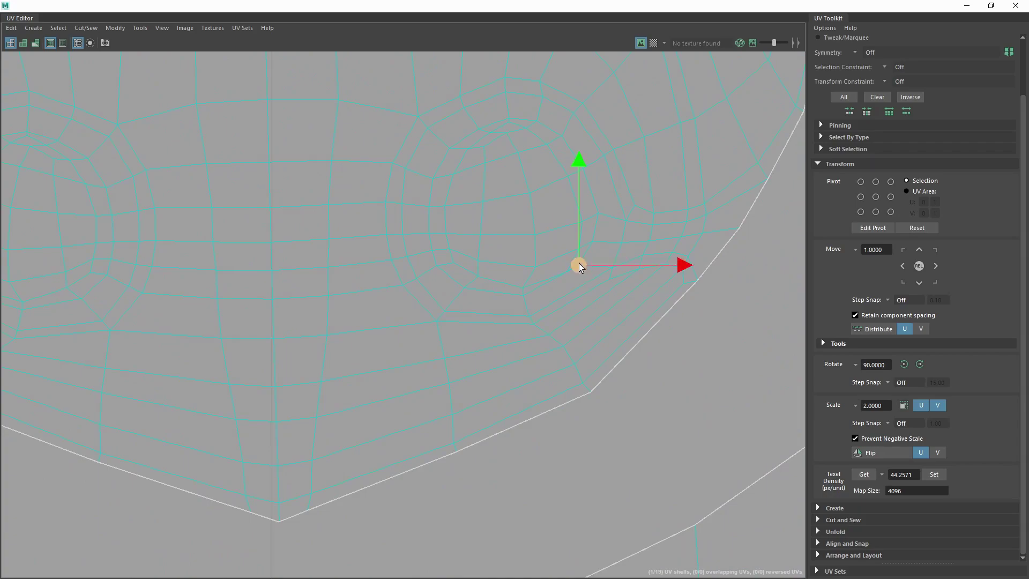
pyautogui.moveTo(579, 266); pyautogui.dragTo(578, 279)
pyautogui.scroll(-3, 507, 210)
pyautogui.scroll(-3, 423, 227)
pyautogui.scroll(-2, 429, 259)
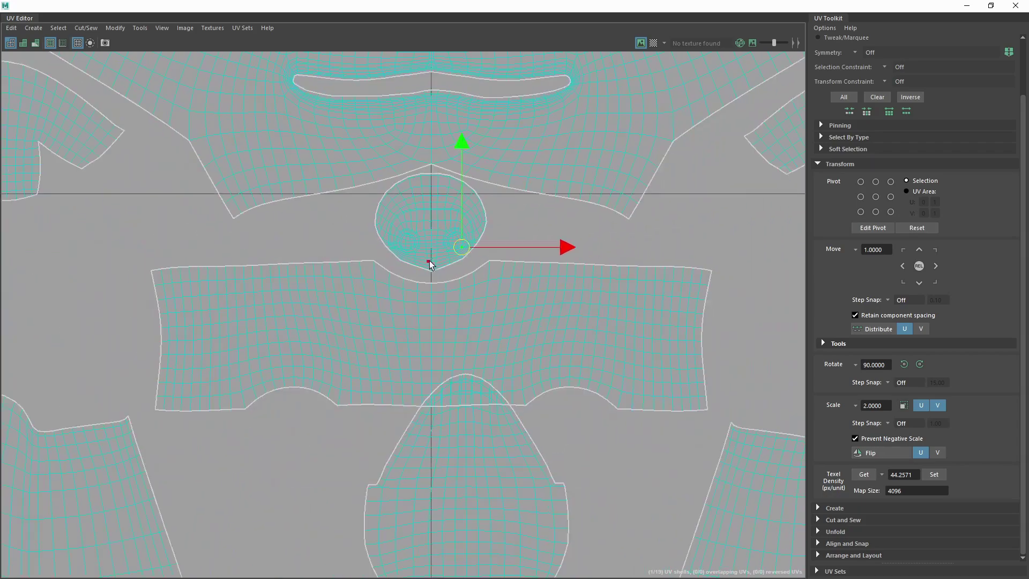
pyautogui.scroll(-2, 418, 263)
pyautogui.press('F8')
pyautogui.scroll(-1, 417, 265)
pyautogui.press('F8')
pyautogui.click(426, 334)
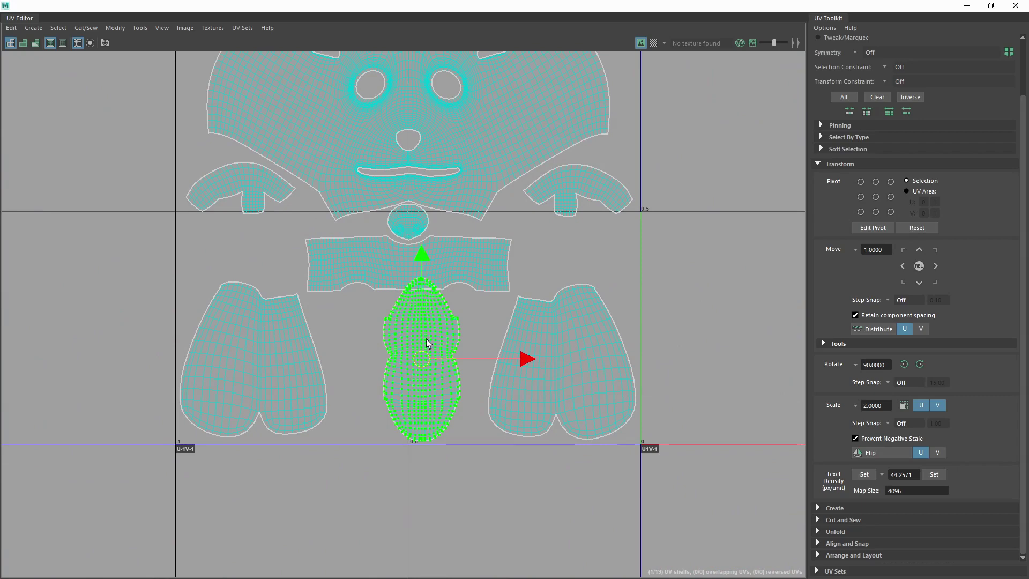
# - Move the skirt shell up into UDIM tile 1001
pyautogui.scroll(3, 500, 230)
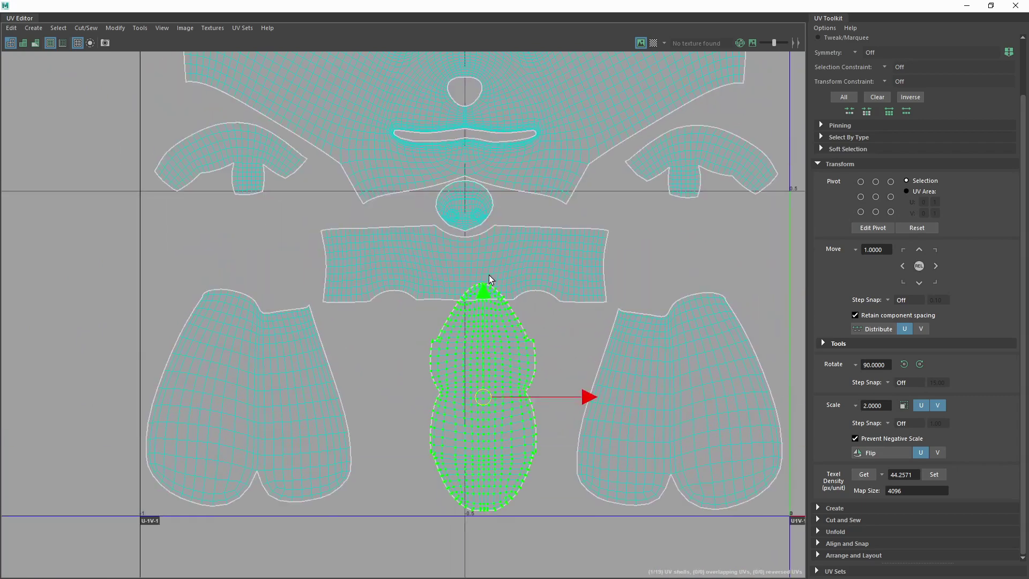
pyautogui.scroll(-2, 396, 311)
pyautogui.scroll(-2, 395, 311)
pyautogui.click(487, 388)
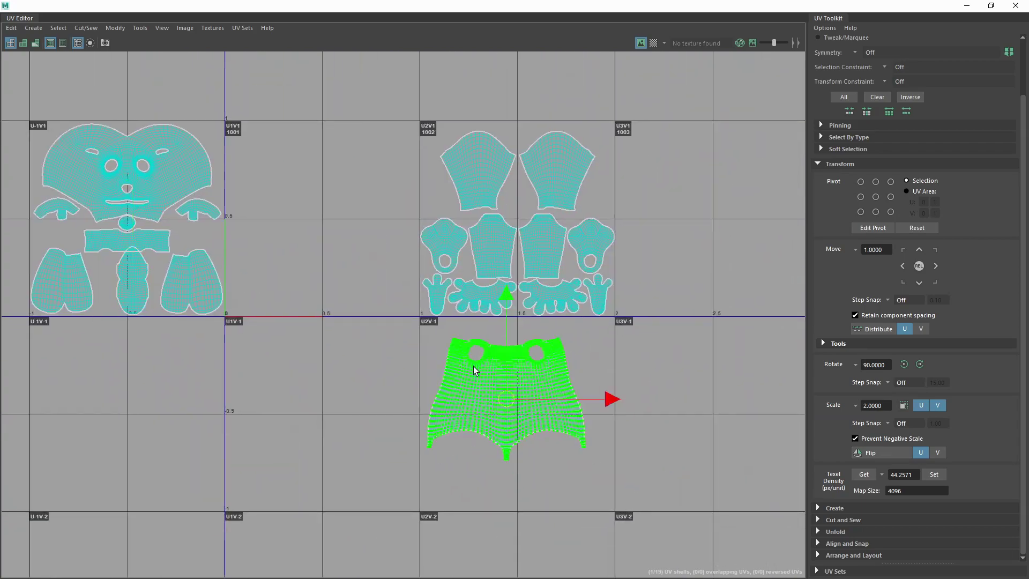
pyautogui.keyDown('alt'); pyautogui.moveTo(474, 365); pyautogui.dragTo(323, 239, button='middle'); pyautogui.keyUp('alt')
pyautogui.scroll(-2, 324, 239)
pyautogui.scroll(-3, 340, 233)
pyautogui.scroll(2, 388, 286)
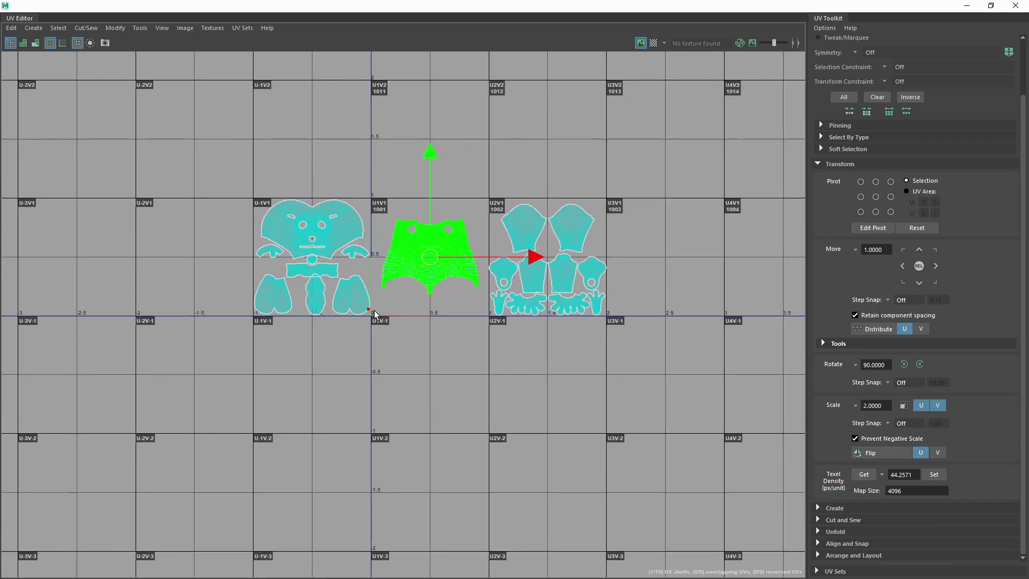
# - Rotate the central body shell 90° with the UV Toolkit so it lies horizontally
pyautogui.press('F8')
pyautogui.scroll(3, 383, 262)
pyautogui.scroll(-4, 454, 265)
pyautogui.scroll(4, 458, 263)
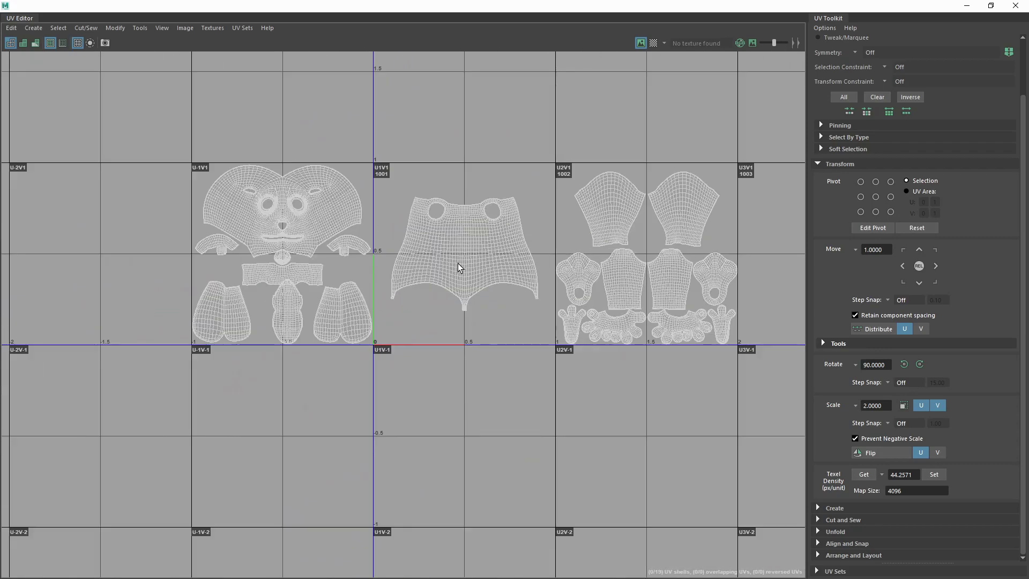
pyautogui.scroll(1, 456, 255)
pyautogui.press('F8')
pyautogui.scroll(1, 322, 252)
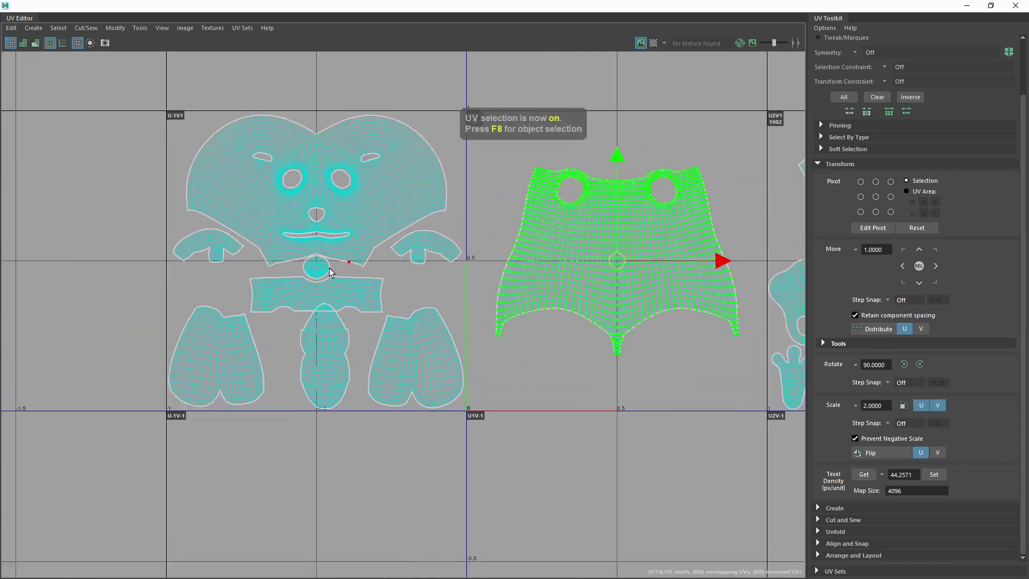
pyautogui.scroll(3, 350, 310)
pyautogui.doubleClick(349, 315)
pyautogui.press('e')
pyautogui.moveTo(426, 256); pyautogui.dragTo(407, 366)
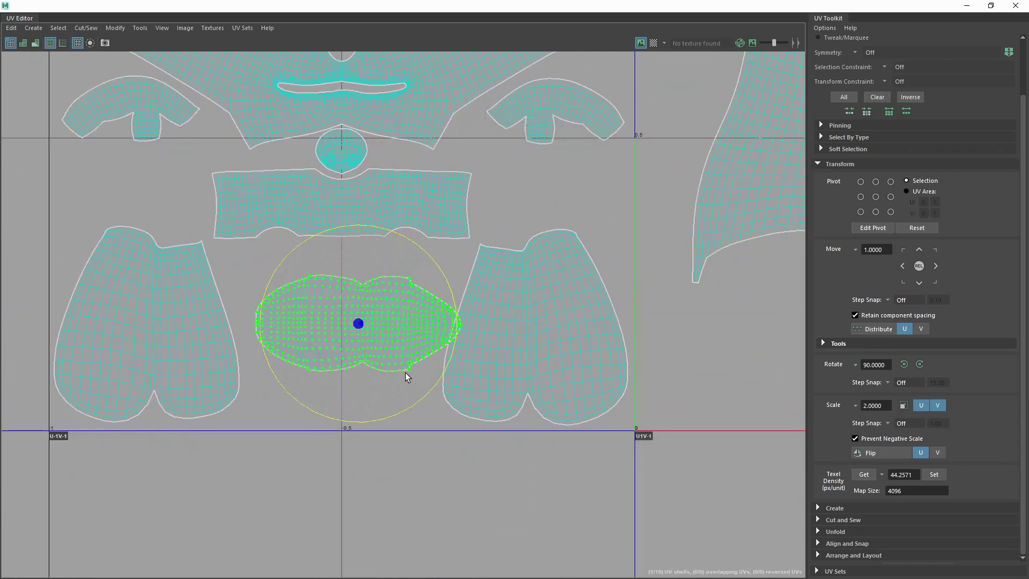
pyautogui.hotkey('ctrl', 'z')
pyautogui.click(904, 364)
pyautogui.press('w')
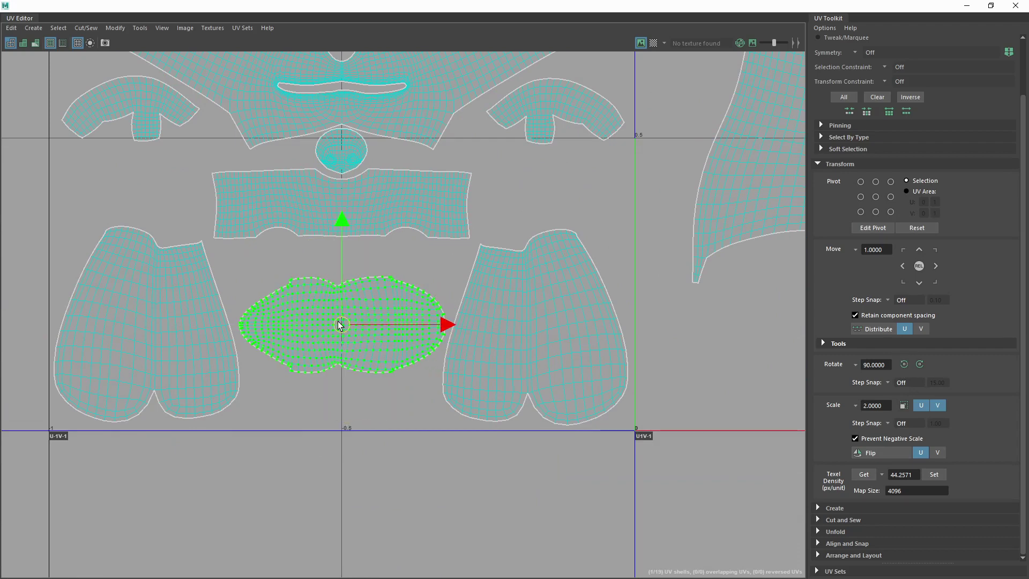
pyautogui.scroll(-3, 360, 225)
pyautogui.click(361, 225)
pyautogui.scroll(-2, 361, 225)
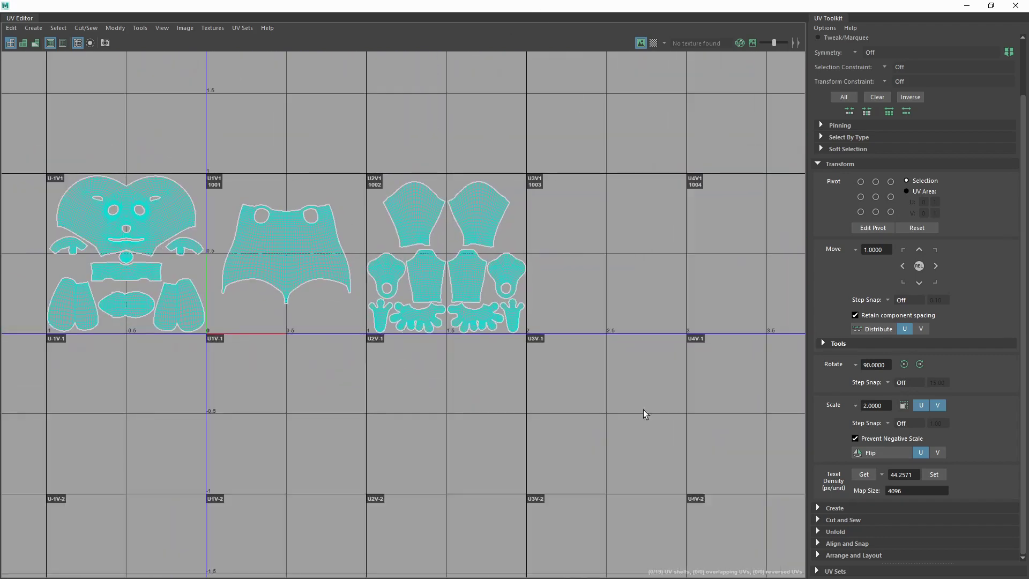
# - Select the arm, hand and foot shells in tile 1002
pyautogui.keyDown('alt'); pyautogui.moveTo(459, 346); pyautogui.dragTo(531, 350, button='middle'); pyautogui.keyUp('alt')
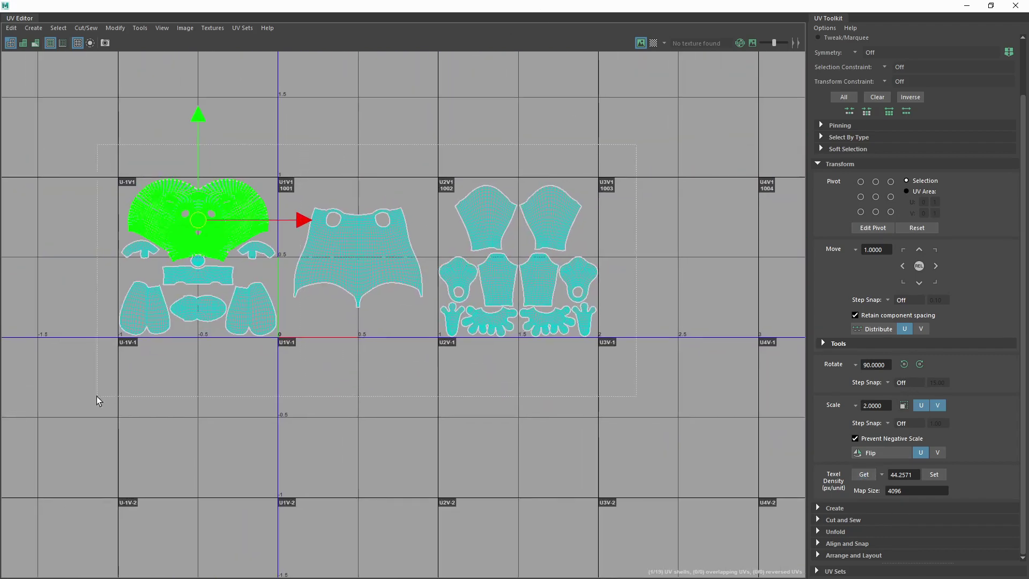
pyautogui.moveTo(97, 397); pyautogui.dragTo(98, 397)
pyautogui.scroll(4, 519, 314)
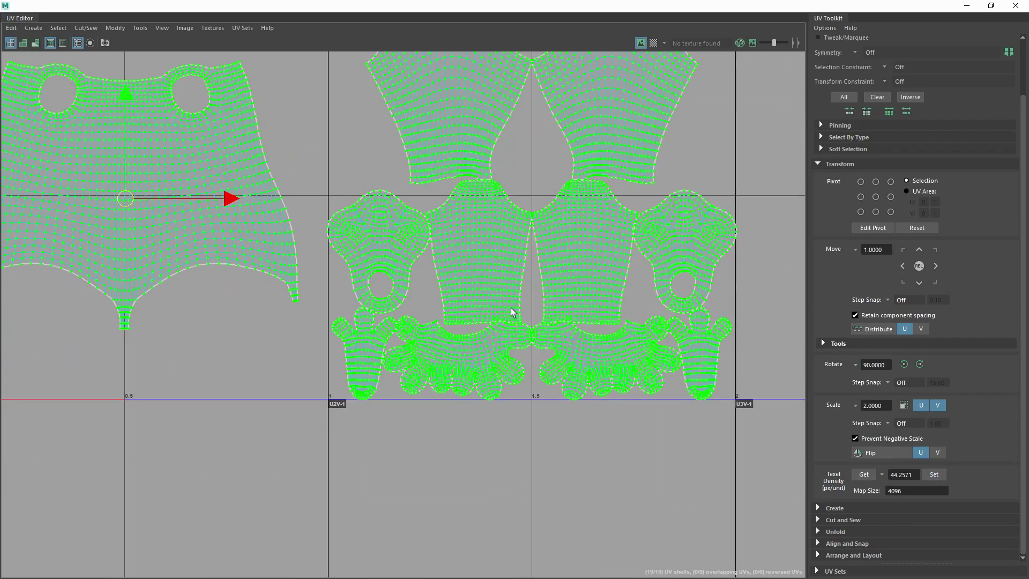
pyautogui.scroll(3, 510, 307)
pyautogui.click(754, 78)
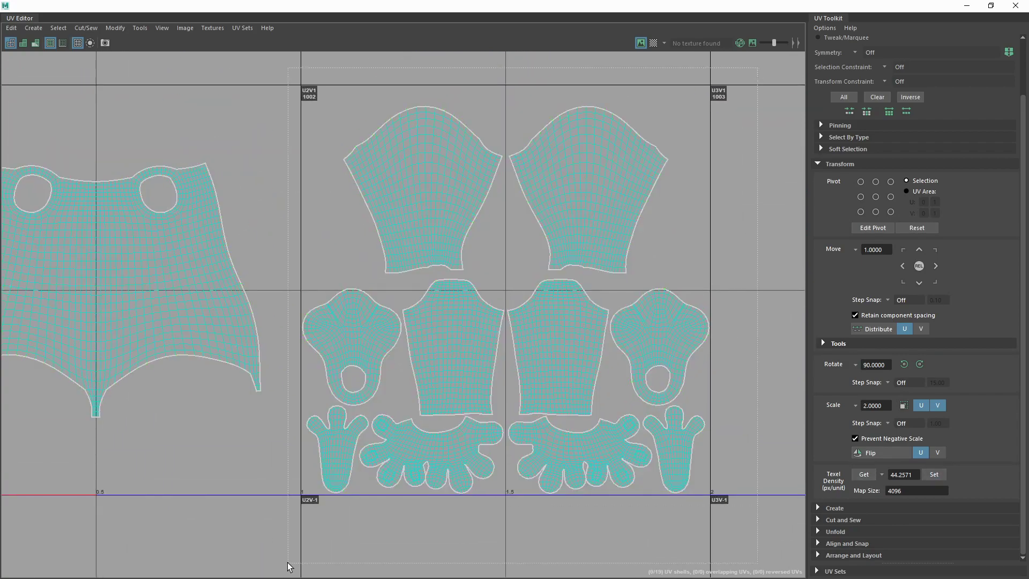
pyautogui.moveTo(290, 567); pyautogui.dragTo(290, 562)
pyautogui.keyDown('alt'); pyautogui.moveTo(482, 334); pyautogui.dragTo(453, 247, button='middle'); pyautogui.keyUp('alt')
# - Scale the limb shells up and apply texel density 44.2571 to them
pyautogui.press('d')
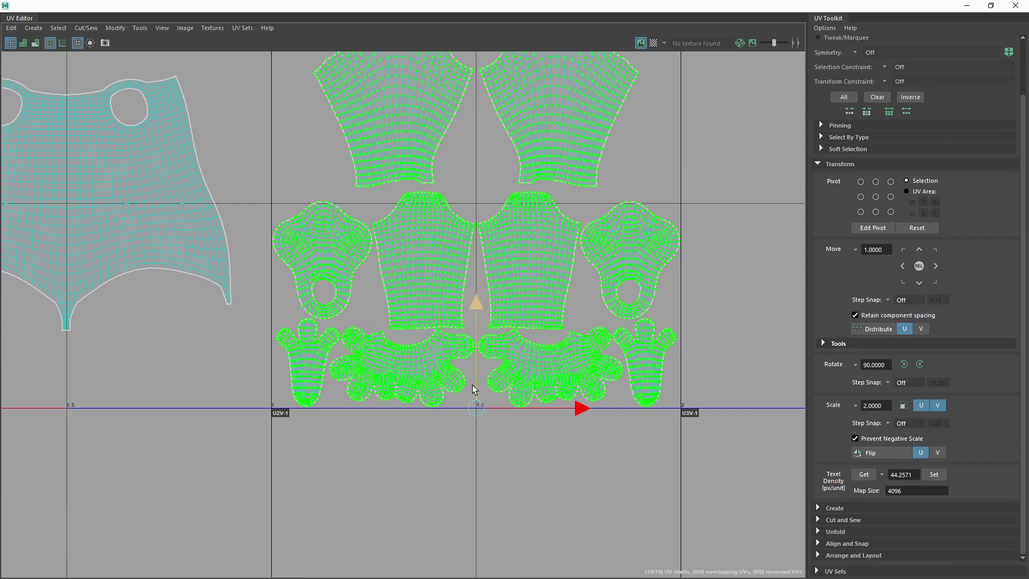
pyautogui.press('r')
pyautogui.press('d')
pyautogui.press('d')
pyautogui.moveTo(476, 408); pyautogui.dragTo(480, 408)
pyautogui.click(932, 474)
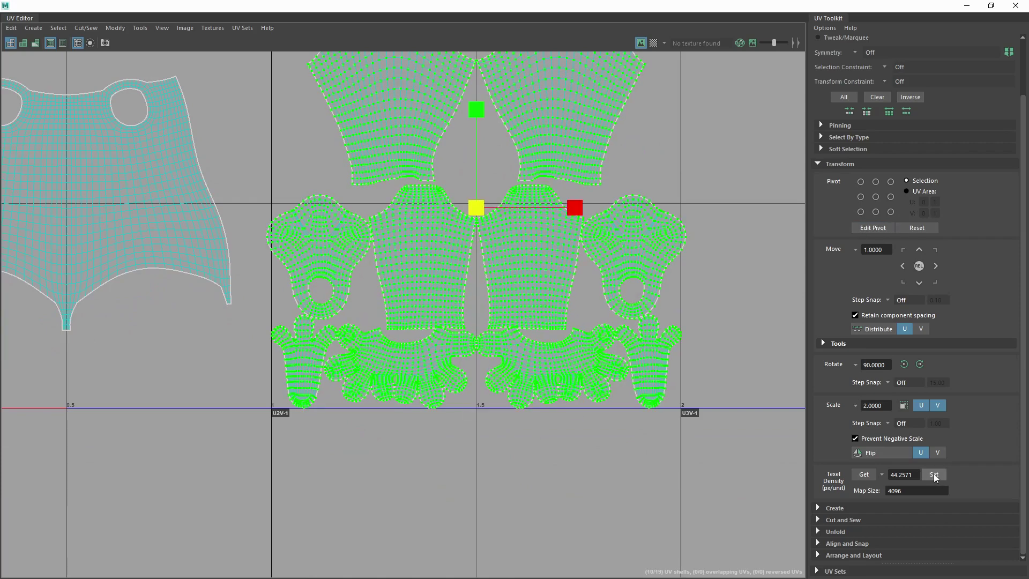
# - Select the two top sleeve shells, then the left and right torso shells
pyautogui.keyDown('alt'); pyautogui.moveTo(383, 79); pyautogui.dragTo(380, 240, button='middle'); pyautogui.keyUp('alt')
pyautogui.moveTo(381, 240); pyautogui.dragTo(519, 211)
pyautogui.press('w')
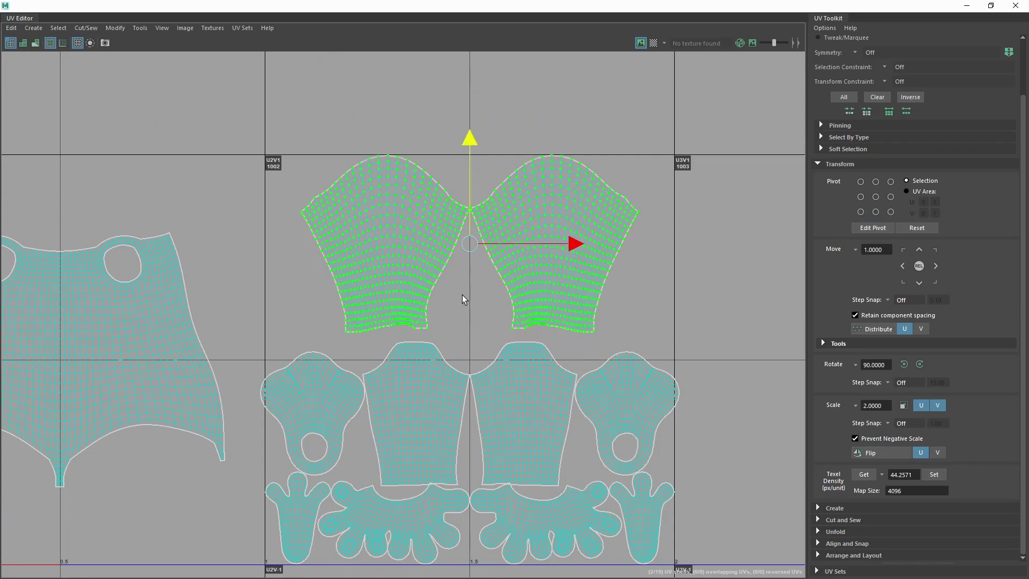
pyautogui.scroll(3, 461, 295)
pyautogui.scroll(2, 495, 305)
pyautogui.click(495, 305)
pyautogui.keyDown('shift'); pyautogui.click(407, 262); pyautogui.keyUp('shift')
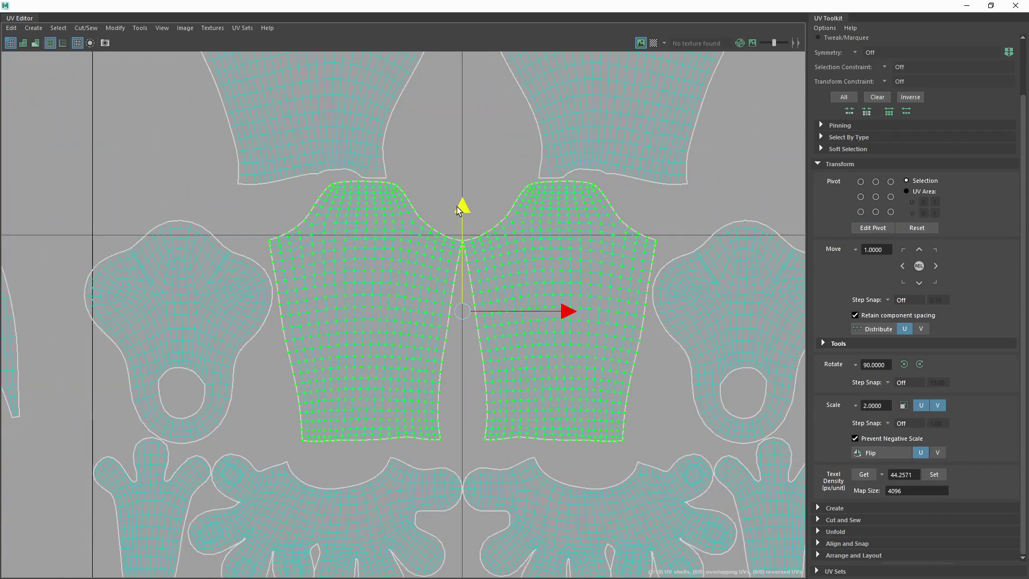
# - Rotate both round shells 180° so their holes sit on top
pyautogui.click(313, 219)
pyautogui.press('e')
pyautogui.scroll(-1, 483, 268)
pyautogui.keyDown('shift'); pyautogui.click(706, 271); pyautogui.keyUp('shift')
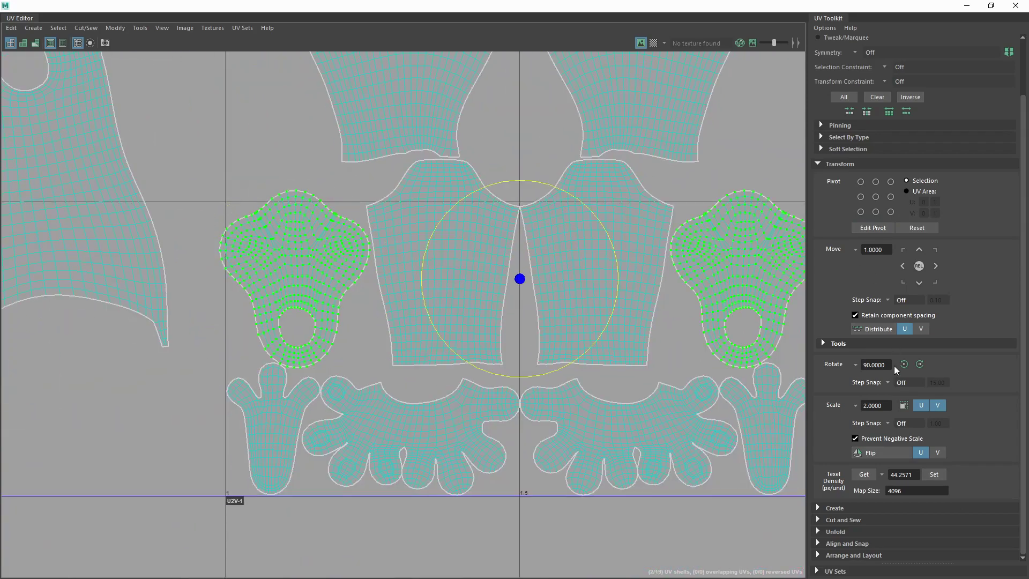
pyautogui.hotkey('ctrl', 'z')
pyautogui.click(903, 364)
pyautogui.click(780, 243)
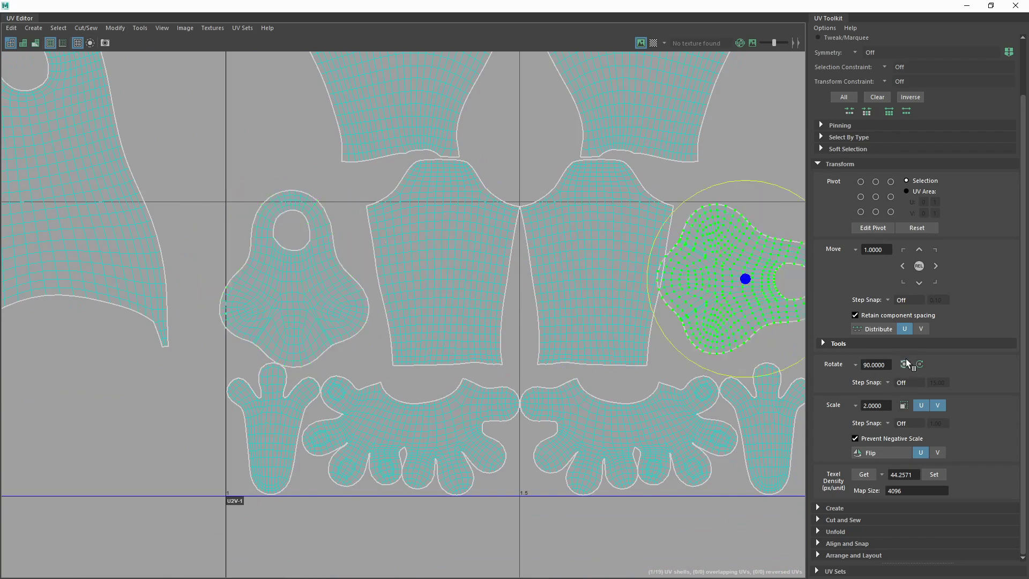
pyautogui.click(903, 363)
pyautogui.click(903, 363)
pyautogui.scroll(-1, 527, 259)
pyautogui.scroll(1, 526, 264)
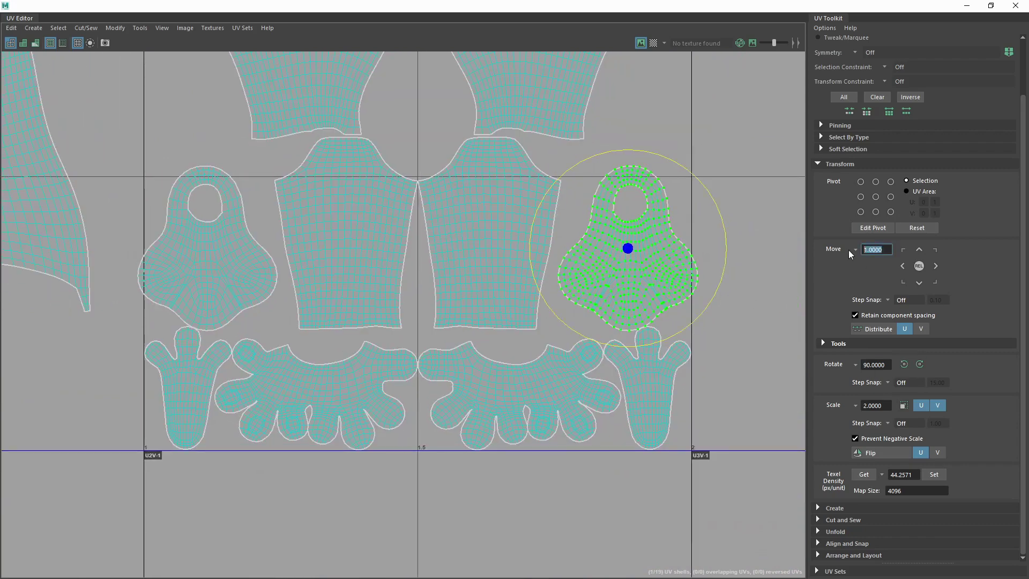
# - Set the UV Move step to 0.0050
pyautogui.write('05')
pyautogui.press('Return')
pyautogui.write('50')
pyautogui.press('Return')
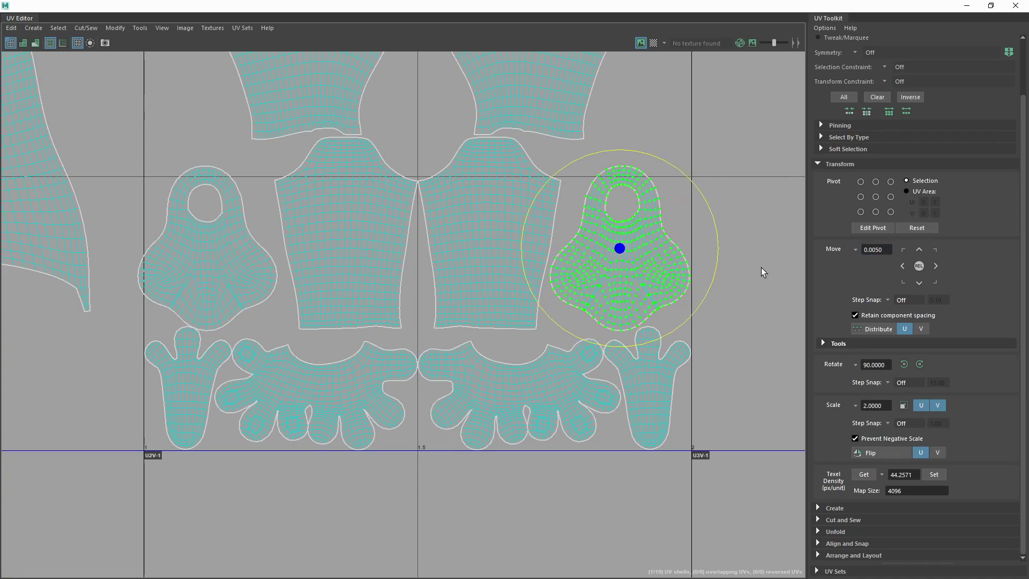
# - Select the left bell-shaped shell and the top-left sleeve shell
pyautogui.click(171, 262)
pyautogui.scroll(1, 403, 251)
pyautogui.scroll(1, 394, 175)
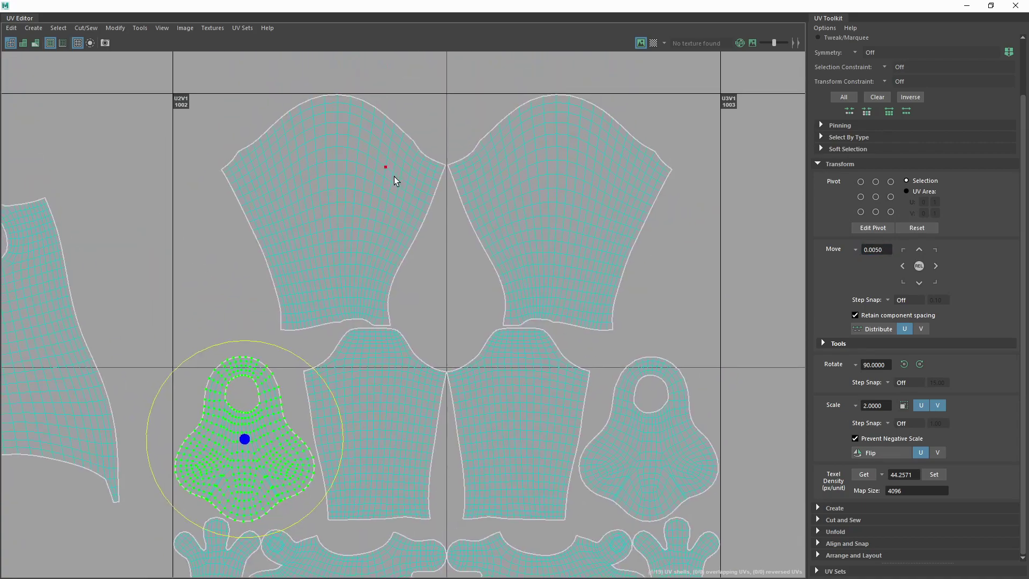
pyautogui.scroll(1, 339, 229)
pyautogui.click(339, 235)
pyautogui.scroll(-1, 341, 209)
pyautogui.scroll(-2, 419, 203)
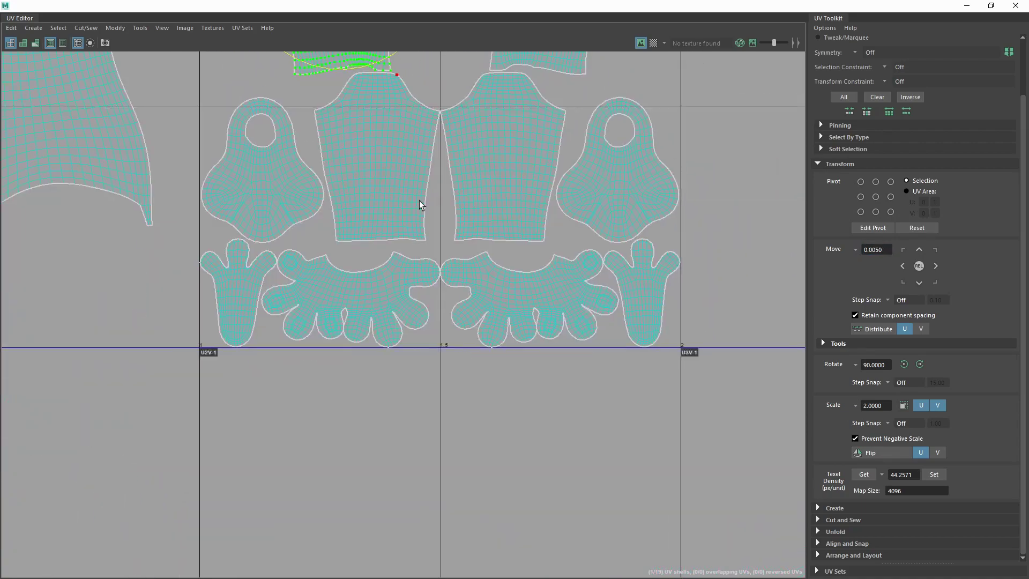
pyautogui.scroll(3, 500, 285)
pyautogui.scroll(-1, 522, 276)
# - Select the hand and palm shells, framing the right hand shell
pyautogui.click(564, 259)
pyautogui.scroll(-1, 845, 333)
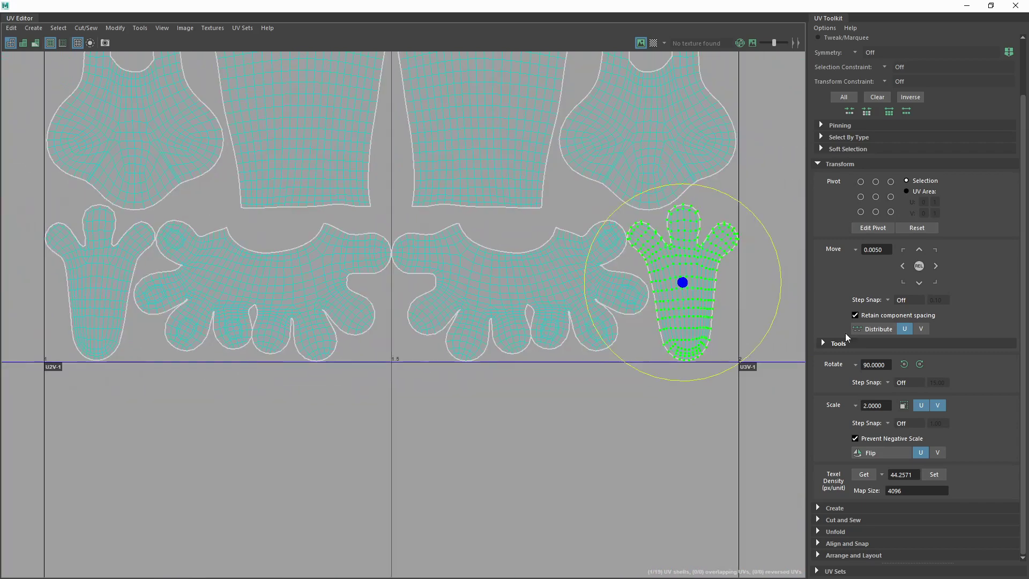
pyautogui.click(110, 260)
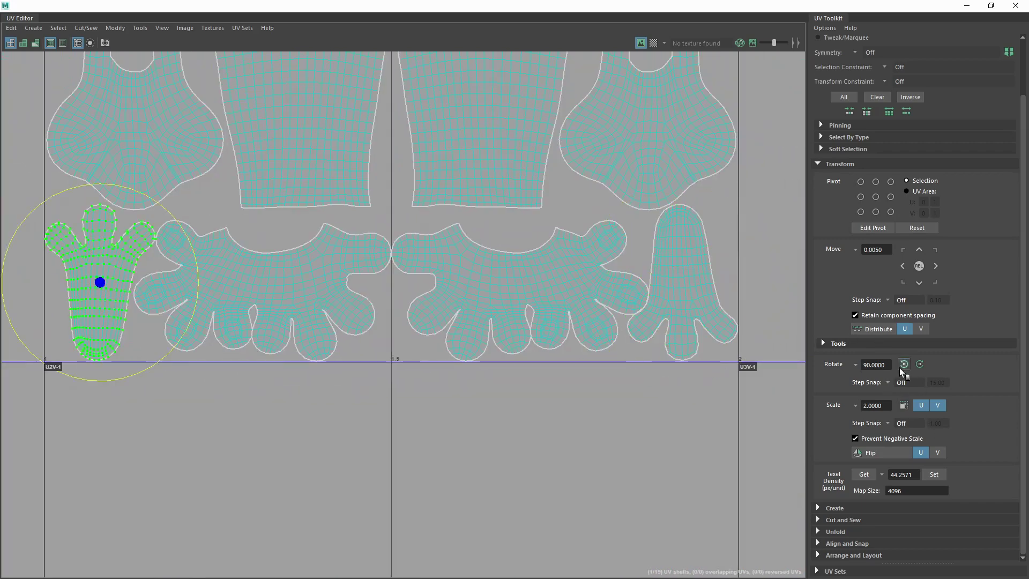
pyautogui.click(325, 248)
pyautogui.scroll(1, 304, 281)
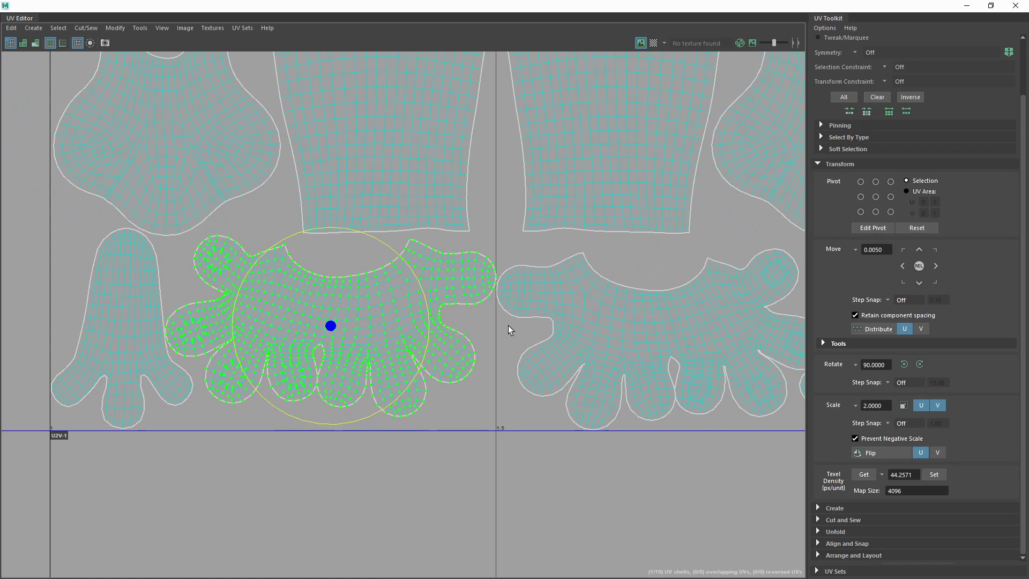
pyautogui.click(573, 295)
pyautogui.scroll(-1, 573, 294)
pyautogui.press('f')
# - Rotate the foot shell so its toes point down
pyautogui.click(537, 272)
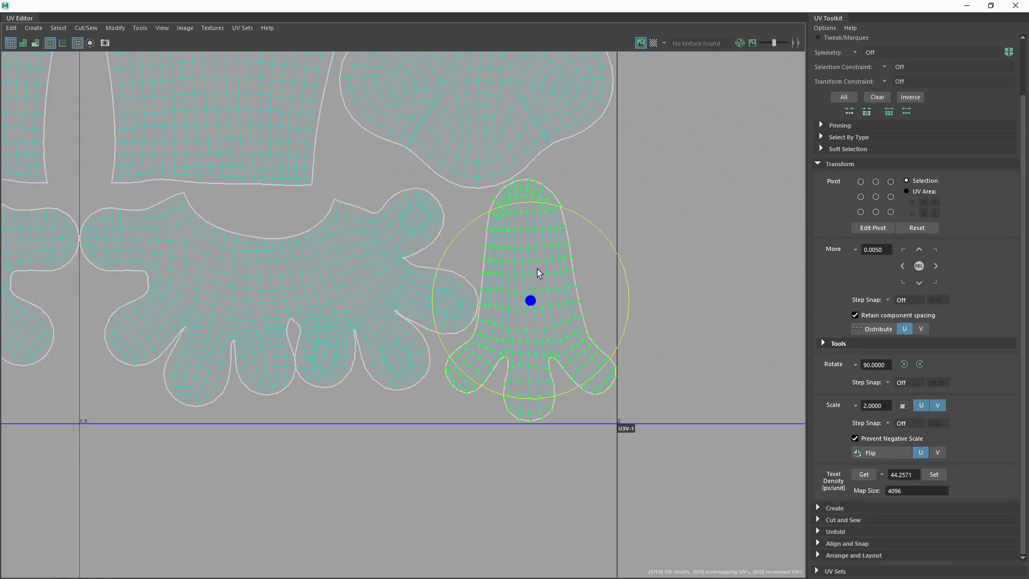
pyautogui.moveTo(603, 251); pyautogui.dragTo(614, 267)
pyautogui.press('w')
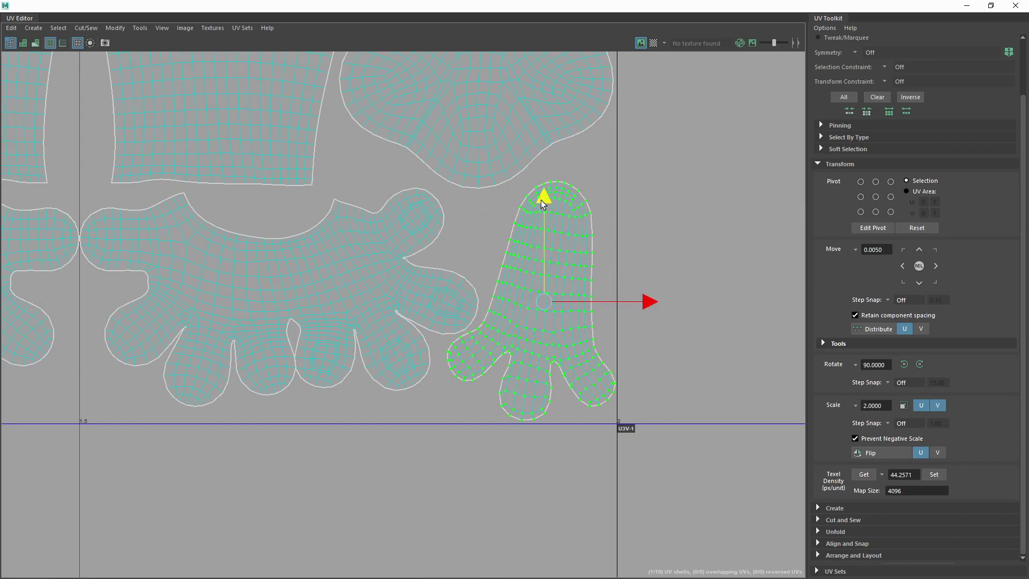
pyautogui.scroll(-1, 544, 200)
pyautogui.keyDown('alt'); pyautogui.moveTo(395, 248); pyautogui.dragTo(567, 292, button='middle'); pyautogui.keyUp('alt')
# - Select both foot shells and start Symmetrize from the UV marking menu
pyautogui.scroll(-1, 567, 292)
pyautogui.keyDown('shift'); pyautogui.click(205, 271); pyautogui.keyUp('shift')
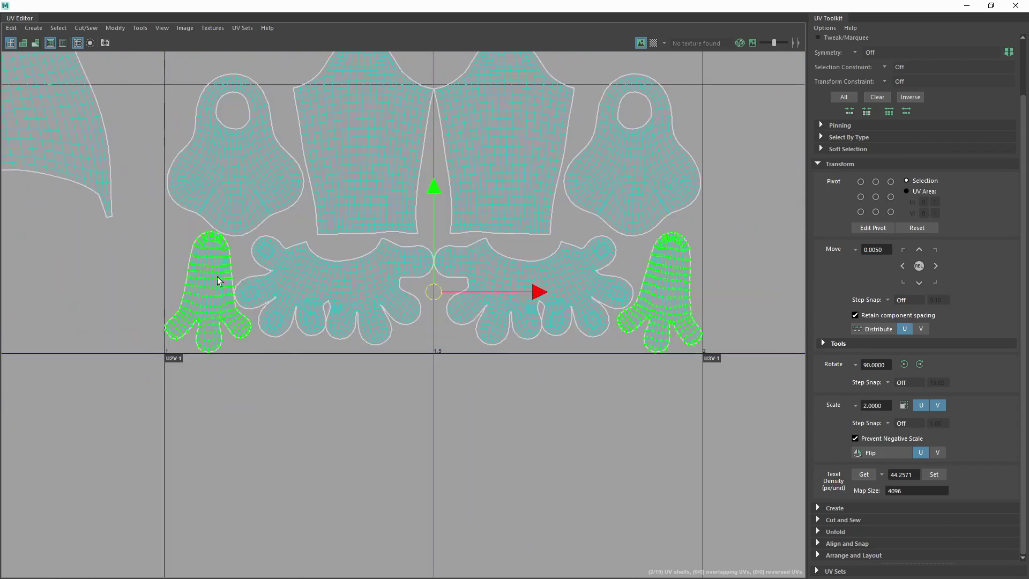
pyautogui.scroll(-1, 217, 277)
pyautogui.keyDown('shift'); pyautogui.rightClick(546, 266); pyautogui.keyUp('shift')
pyautogui.click(529, 347)
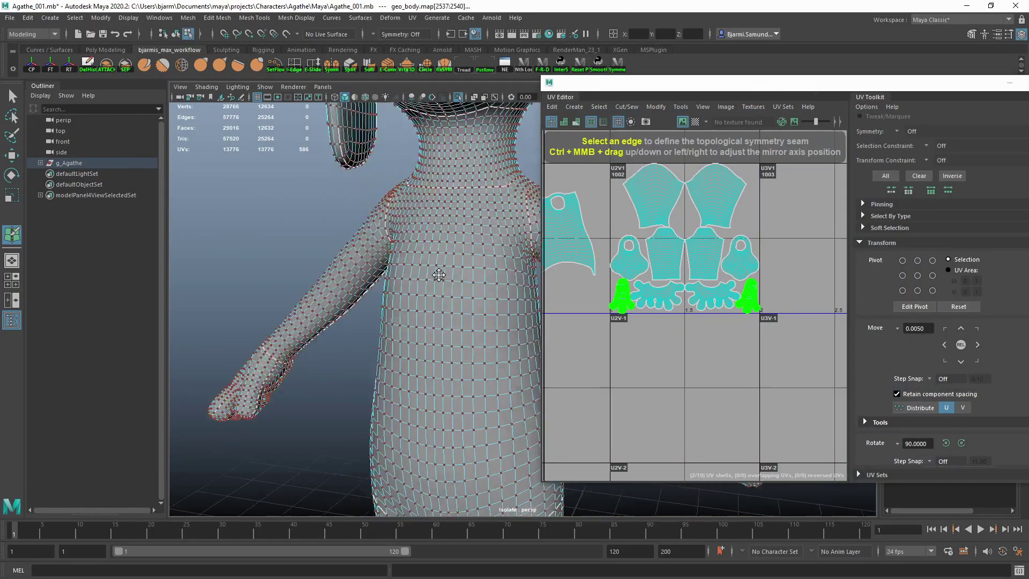
# - Select the right foot and the left foot's sole in the viewport
pyautogui.scroll(-2, 386, 309)
pyautogui.keyDown('alt'); pyautogui.moveTo(377, 348); pyautogui.dragTo(410, 213, button='middle'); pyautogui.keyUp('alt')
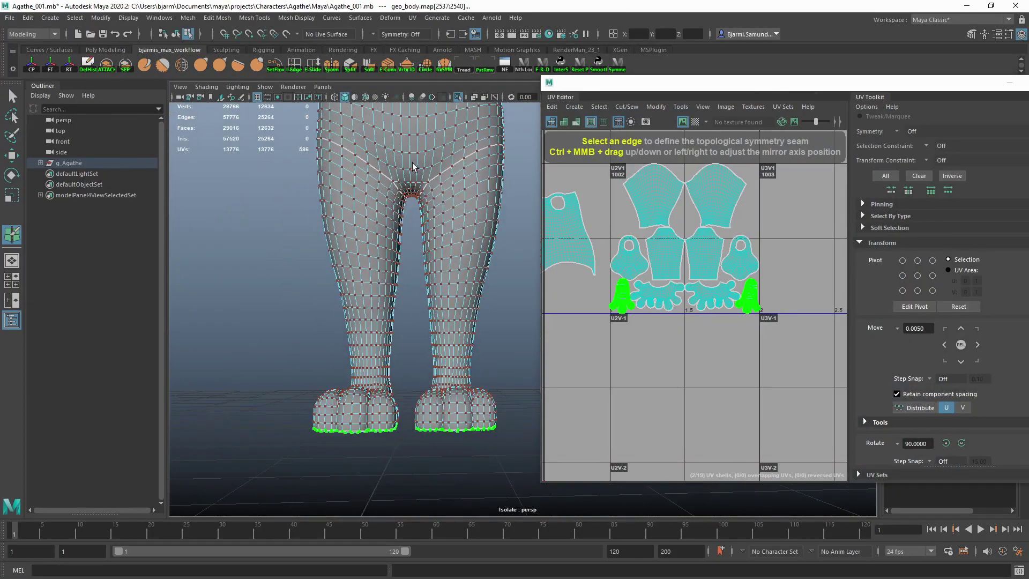
pyautogui.click(410, 154)
pyautogui.click(455, 413)
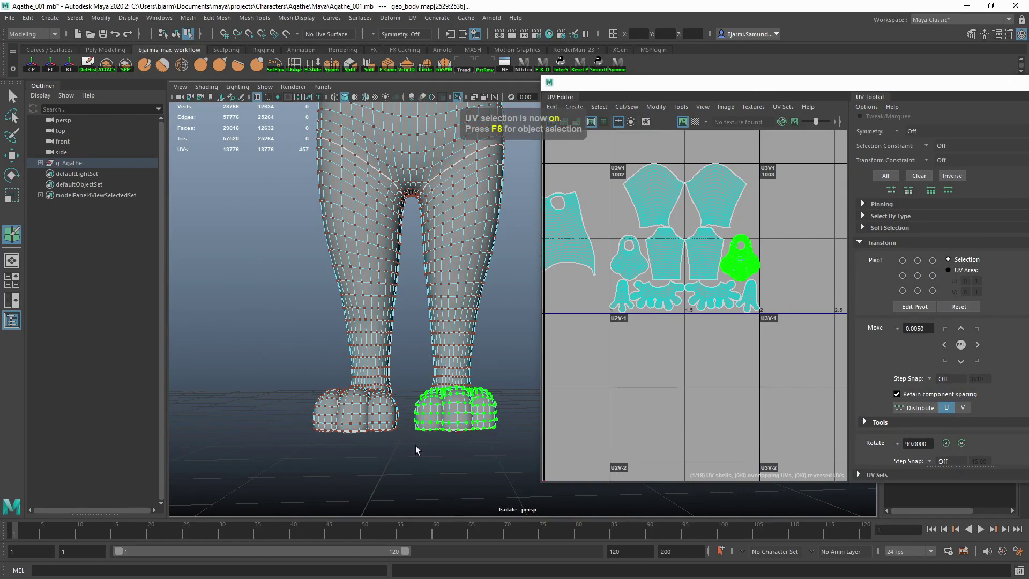
pyautogui.moveTo(416, 450)
pyautogui.keyDown('alt'); pyautogui.mouseDown()
pyautogui.moveTo(436, 459)
pyautogui.moveTo(317, 455)
pyautogui.mouseUp(); pyautogui.keyUp('alt')
pyautogui.click(436, 459)
# - Start the UV Symmetrize brush from the UV tools list
pyautogui.click(313, 456)
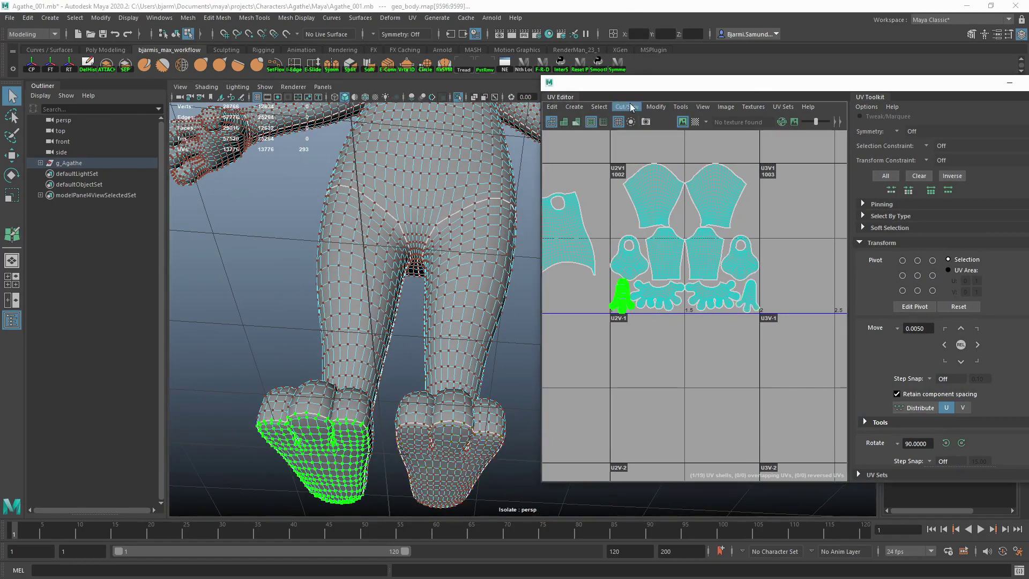
pyautogui.click(625, 107)
pyautogui.click(680, 107)
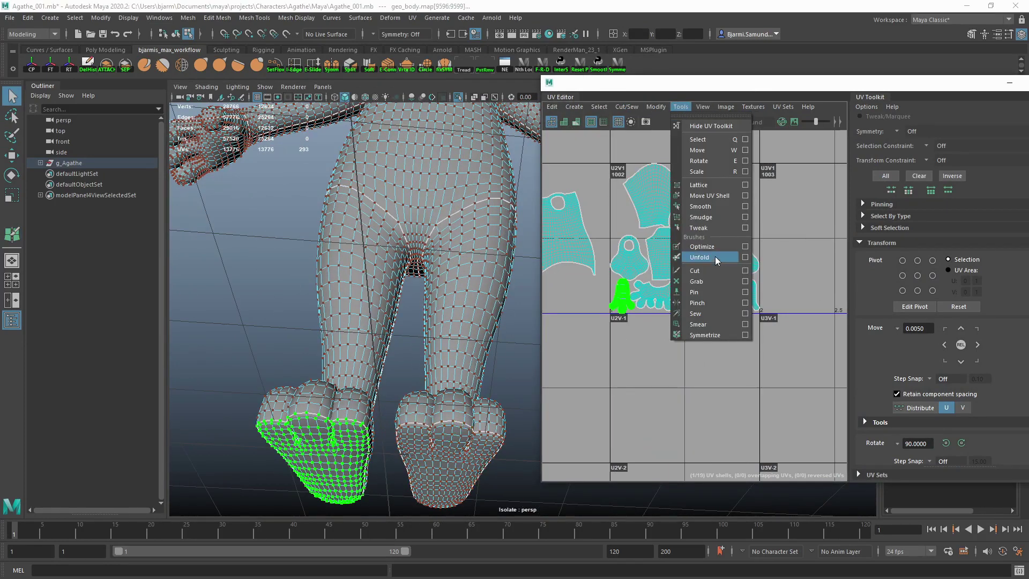
pyautogui.click(703, 334)
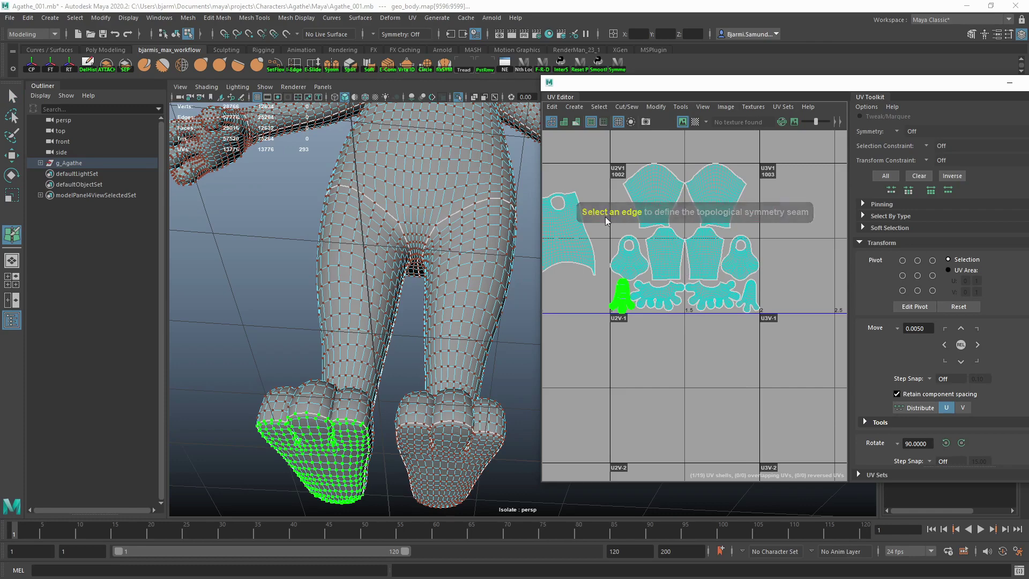
# - Pick the symmetry seam edge and paint symmetrize strokes over both foot shells
pyautogui.scroll(5, 670, 225)
pyautogui.click(668, 222)
pyautogui.scroll(-5, 623, 293)
pyautogui.scroll(1, 621, 293)
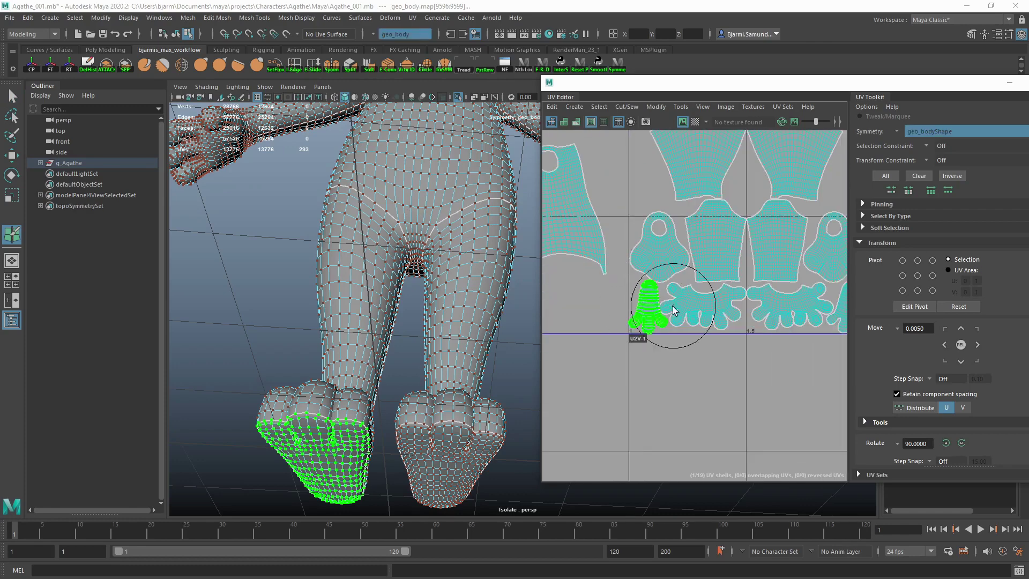
pyautogui.moveTo(771, 302); pyautogui.dragTo(745, 300)
pyautogui.scroll(1, 750, 305)
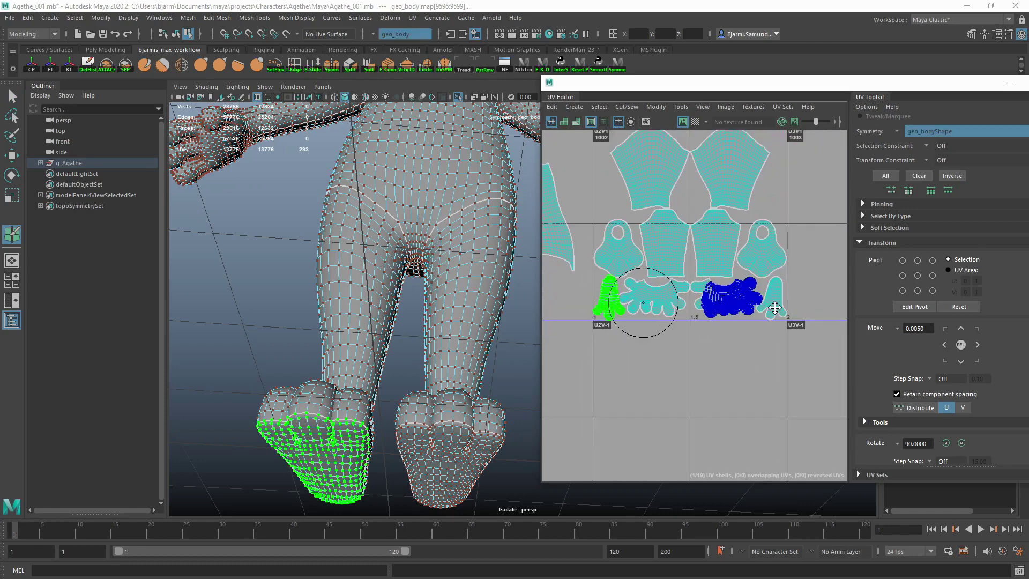
pyautogui.keyDown('alt'); pyautogui.moveTo(774, 310); pyautogui.dragTo(743, 309, button='middle'); pyautogui.keyUp('alt')
pyautogui.moveTo(742, 284); pyautogui.dragTo(740, 314)
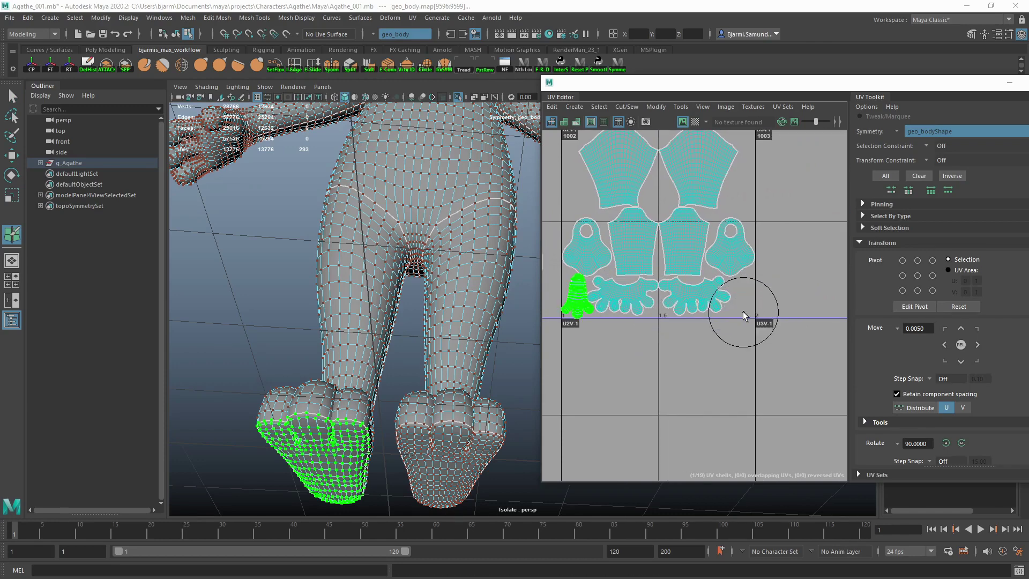
pyautogui.scroll(-2, 739, 289)
pyautogui.moveTo(739, 289)
pyautogui.keyDown('alt'); pyautogui.mouseDown(button='middle')
pyautogui.moveTo(720, 280)
pyautogui.moveTo(955, 284)
pyautogui.mouseUp(button='middle'); pyautogui.keyUp('alt')
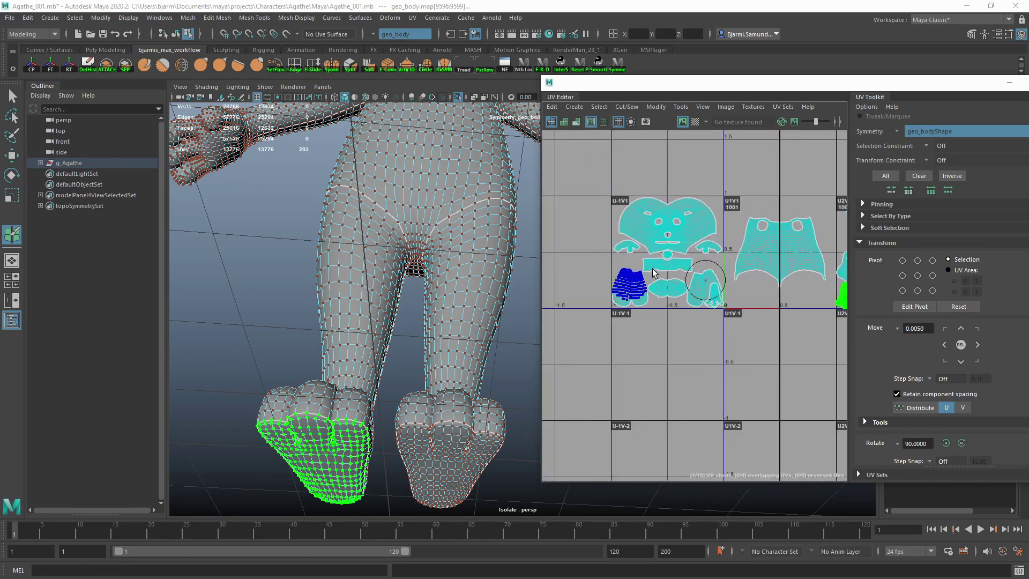
# - Undo the last symmetrize stroke and leave the brush
pyautogui.hotkey('ctrl', 'z')
pyautogui.press('q')
pyautogui.keyDown('alt'); pyautogui.moveTo(841, 335); pyautogui.dragTo(715, 336, button='middle'); pyautogui.keyUp('alt')
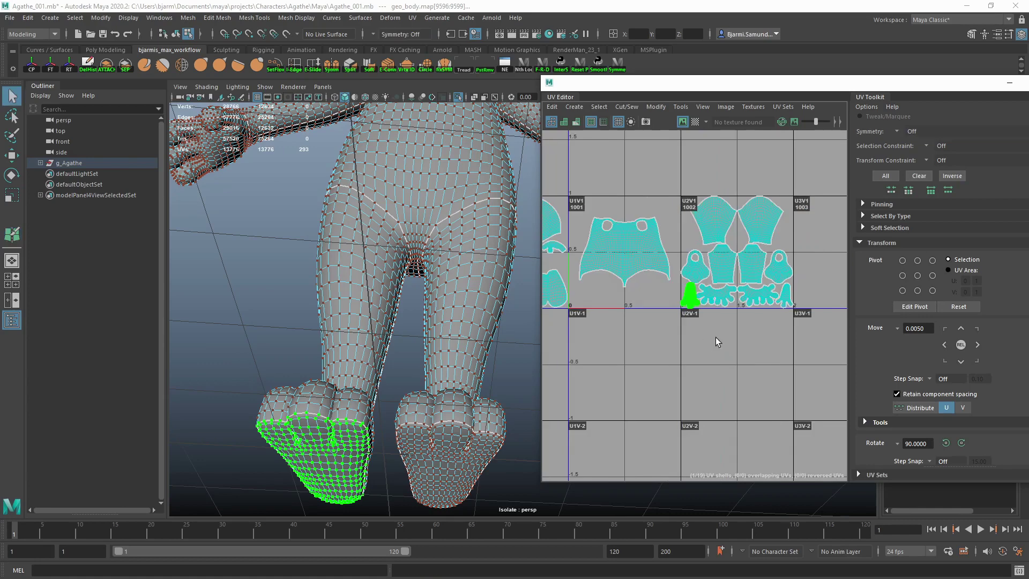
pyautogui.scroll(3, 667, 280)
# - Select the foot UV shell with the move manipulator
pyautogui.press('F12')
pyautogui.click(658, 241)
pyautogui.scroll(3, 657, 241)
pyautogui.press('e')
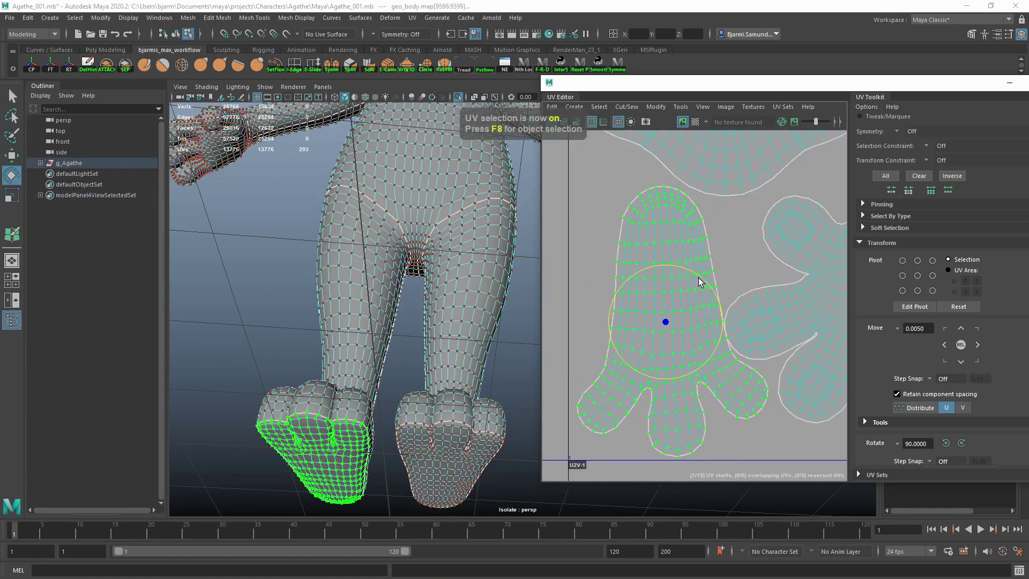
pyautogui.press('w')
pyautogui.scroll(-3, 740, 307)
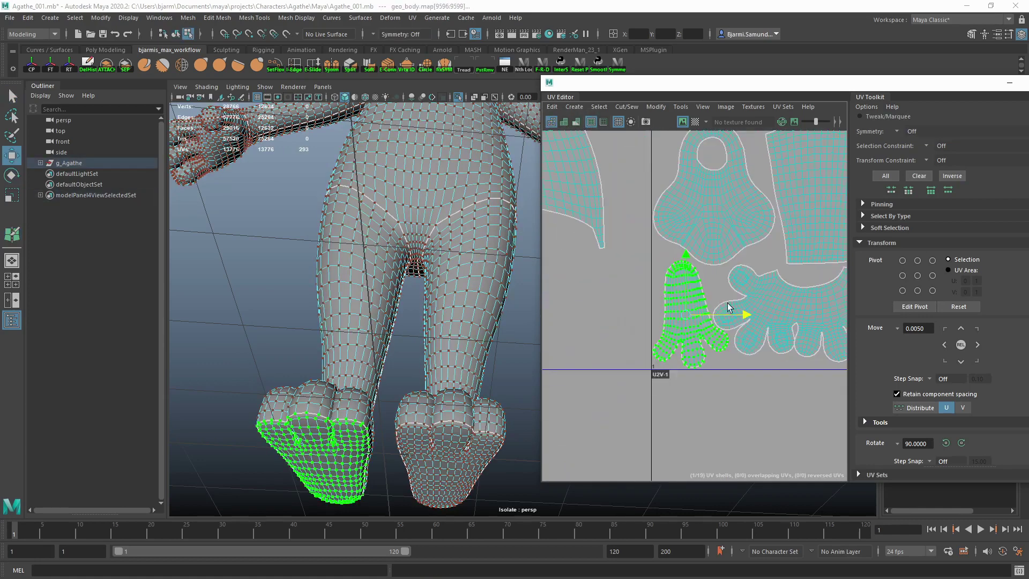
# - Turn on the UDIM checker texture display for the UVs
pyautogui.moveTo(739, 307)
pyautogui.keyDown('alt'); pyautogui.mouseDown(button='middle')
pyautogui.moveTo(599, 272)
pyautogui.moveTo(631, 264)
pyautogui.mouseUp(button='middle'); pyautogui.keyUp('alt')
pyautogui.scroll(-3, 657, 267)
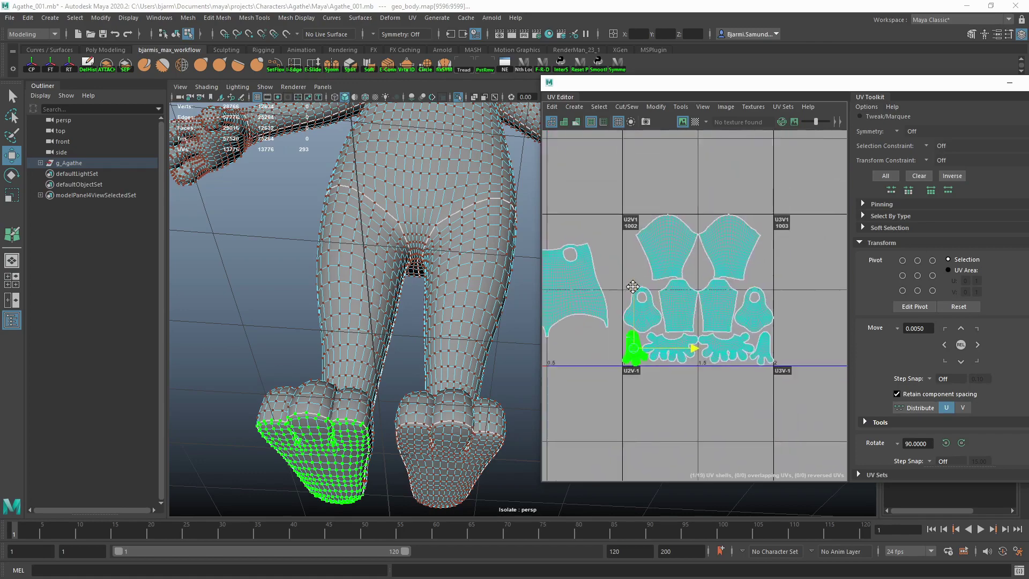
pyautogui.scroll(5, 631, 265)
pyautogui.scroll(2, 594, 237)
pyautogui.scroll(-2, 594, 238)
pyautogui.scroll(-2, 739, 264)
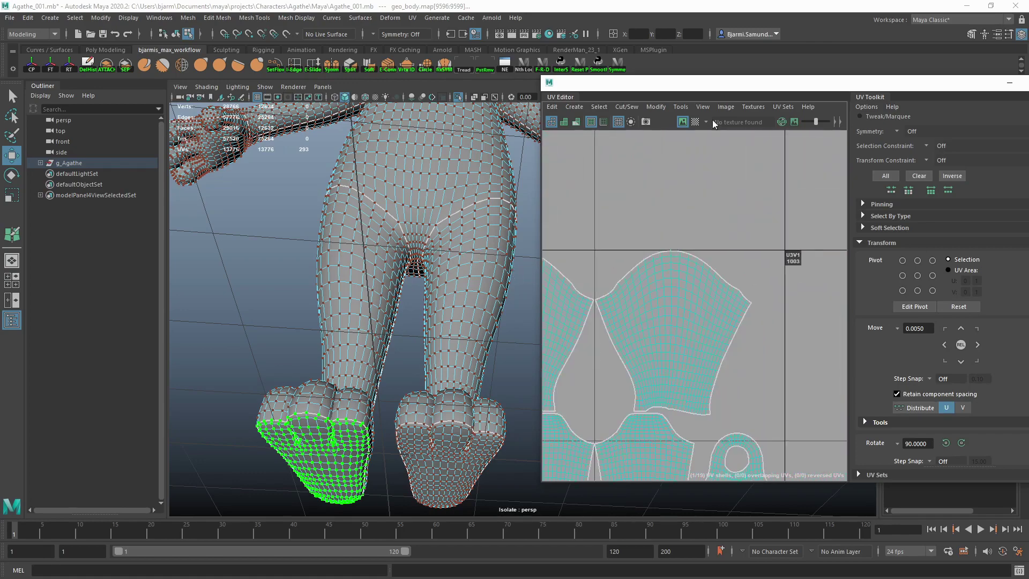
pyautogui.click(695, 121)
pyautogui.scroll(-2, 698, 272)
# - Apply the texel density to the torso shell in tile 1001
pyautogui.scroll(4, 698, 272)
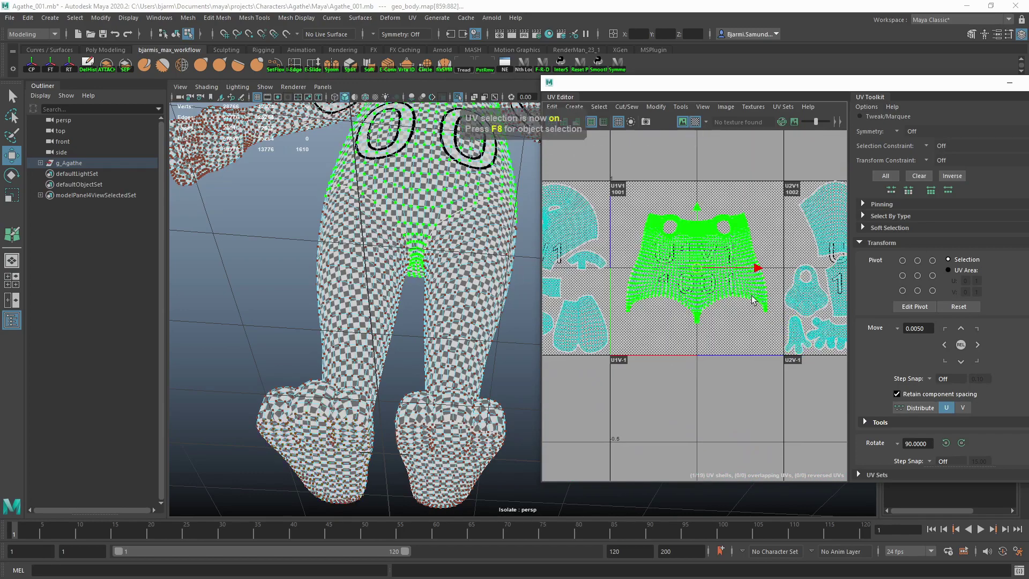
pyautogui.click(702, 271)
pyautogui.scroll(-3, 898, 413)
pyautogui.click(975, 424)
# - Set all shells to texel density 44.2571, then turn the checker display off
pyautogui.scroll(-2, 379, 310)
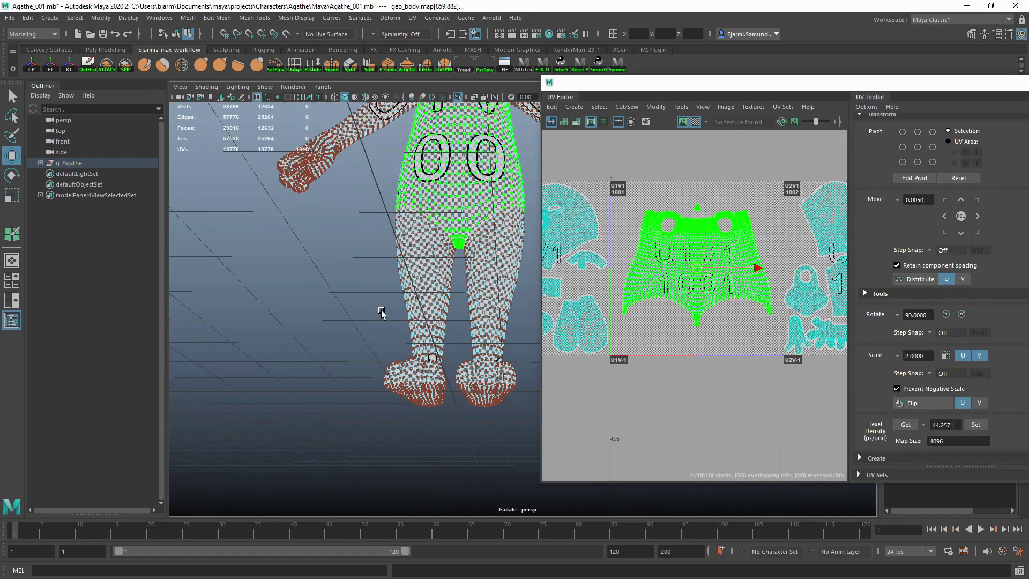
pyautogui.scroll(-3, 796, 211)
pyautogui.moveTo(798, 210); pyautogui.dragTo(558, 333)
pyautogui.click(975, 425)
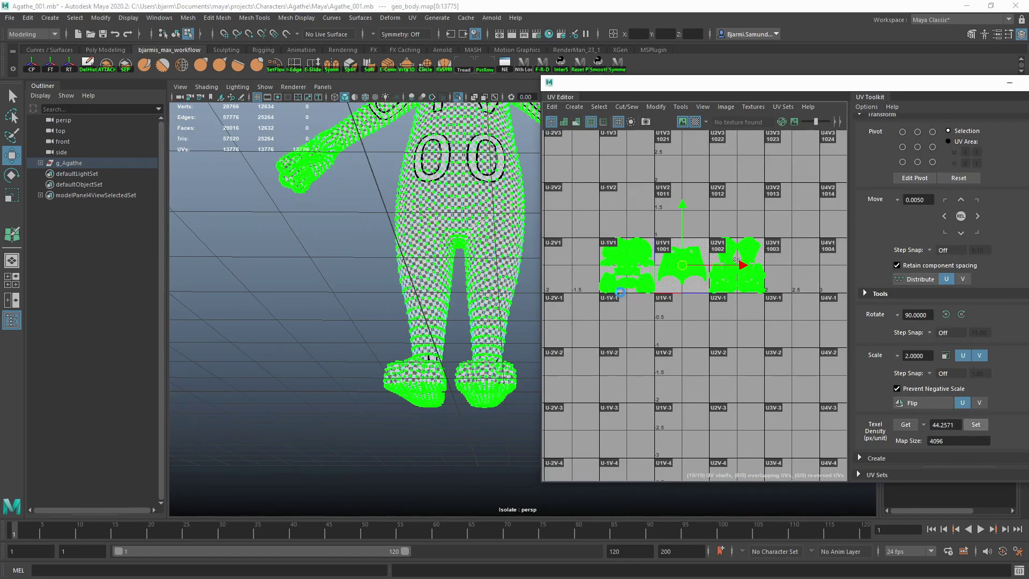
pyautogui.scroll(5, 654, 262)
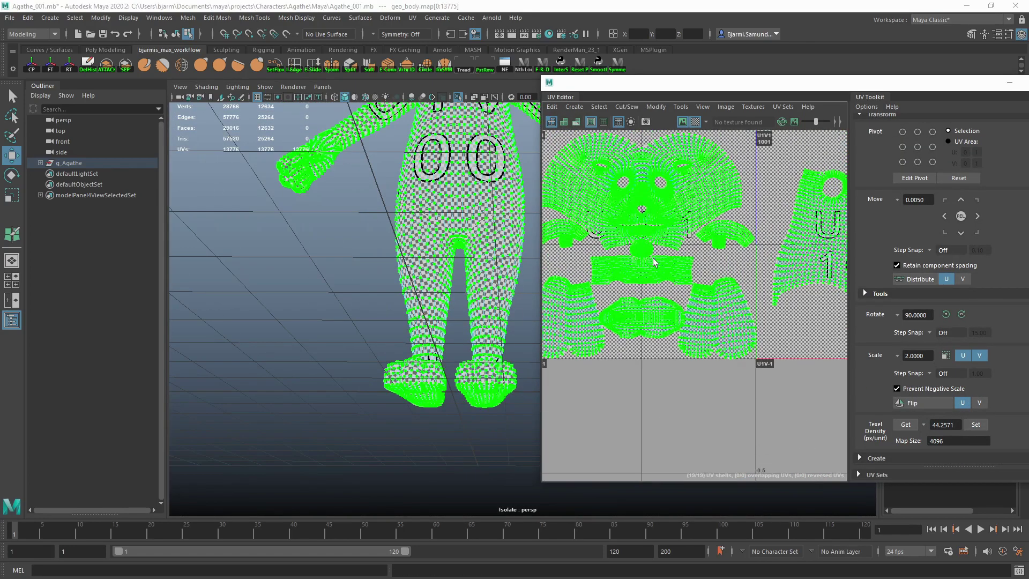
pyautogui.click(694, 126)
# - Move the oval belly shell upward, then select the large left shell
pyautogui.scroll(2, 428, 289)
pyautogui.click(423, 369)
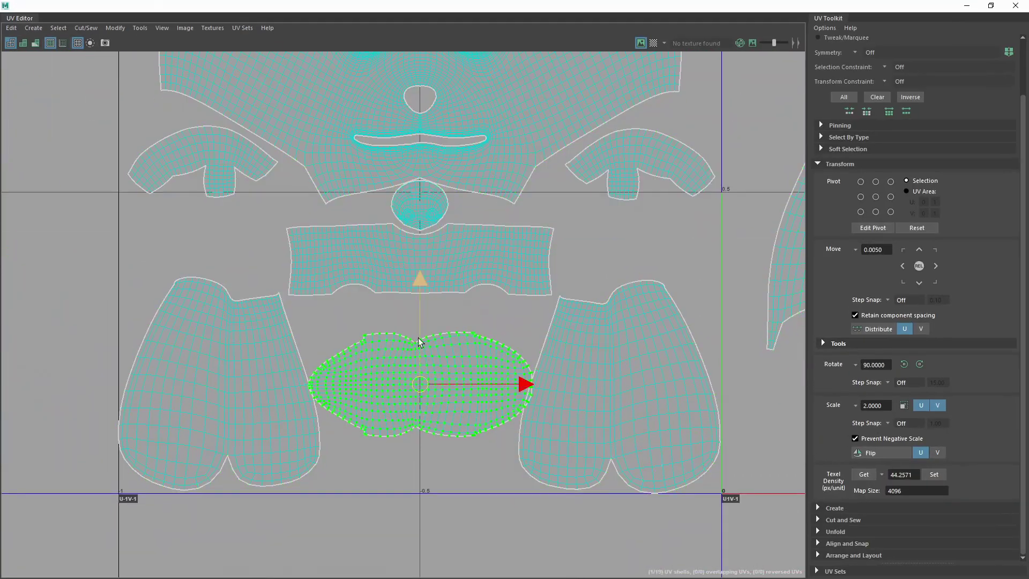
pyautogui.moveTo(415, 337); pyautogui.dragTo(413, 303)
pyautogui.click(236, 391)
pyautogui.scroll(2, 177, 413)
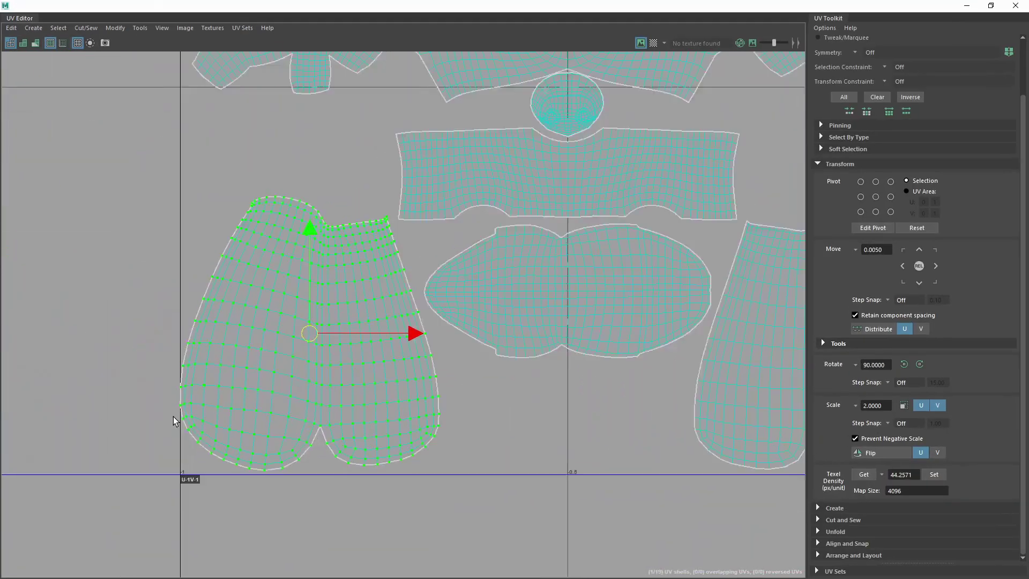
pyautogui.scroll(3, 179, 407)
pyautogui.scroll(2, 156, 367)
pyautogui.scroll(-6, 314, 315)
pyautogui.scroll(-5, 314, 315)
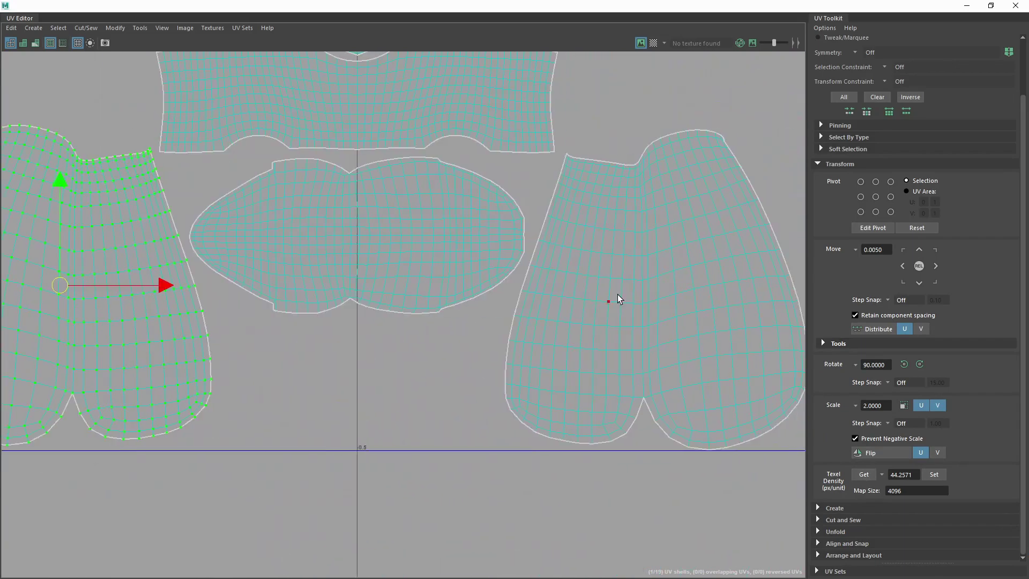
# - Nudge the large right shell slightly upward
pyautogui.click(617, 294)
pyautogui.keyDown('alt'); pyautogui.moveTo(617, 294); pyautogui.dragTo(526, 299, button='middle'); pyautogui.keyUp('alt')
pyautogui.scroll(2, 561, 288)
pyautogui.moveTo(553, 289); pyautogui.dragTo(553, 288)
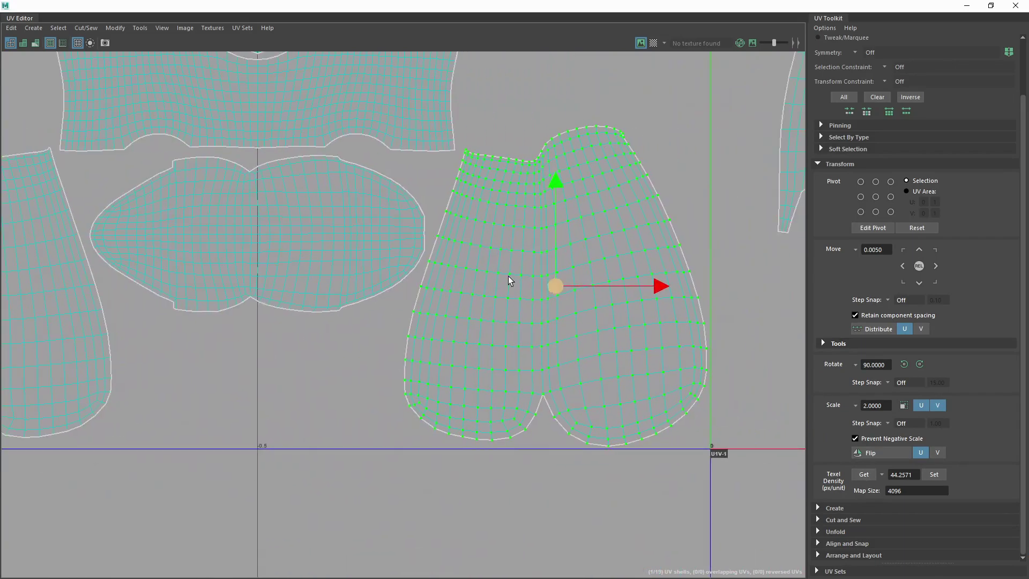
pyautogui.scroll(-3, 554, 289)
pyautogui.moveTo(542, 260)
pyautogui.keyDown('alt'); pyautogui.mouseDown(button='middle')
pyautogui.moveTo(489, 251)
pyautogui.moveTo(492, 284)
pyautogui.mouseUp(button='middle'); pyautogui.keyUp('alt')
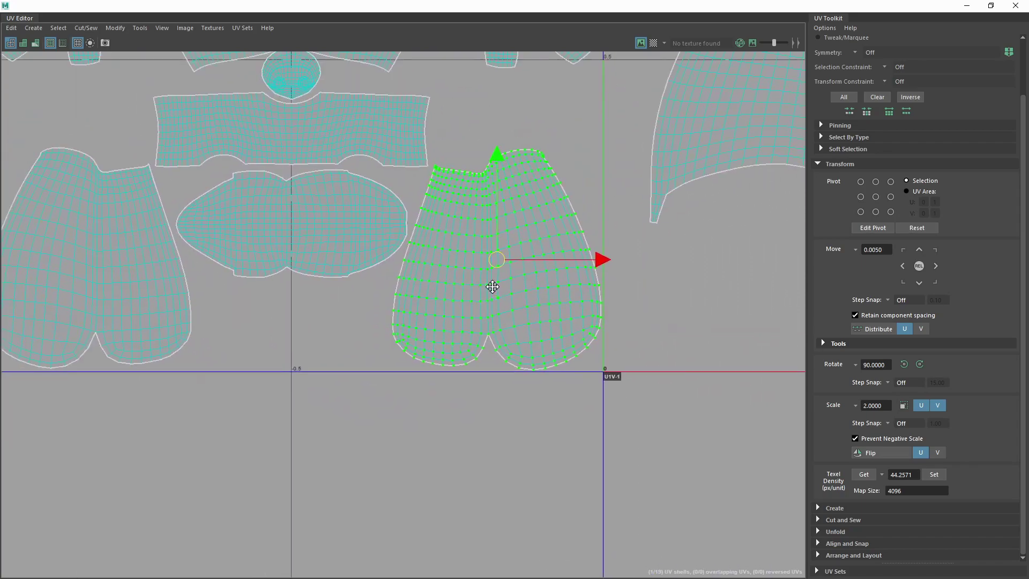
# - Select the small round neck shell and view all shells across the tiles
pyautogui.scroll(-1, 505, 329)
pyautogui.keyDown('alt'); pyautogui.moveTo(457, 153); pyautogui.dragTo(484, 261, button='middle'); pyautogui.keyUp('alt')
pyautogui.scroll(3, 484, 261)
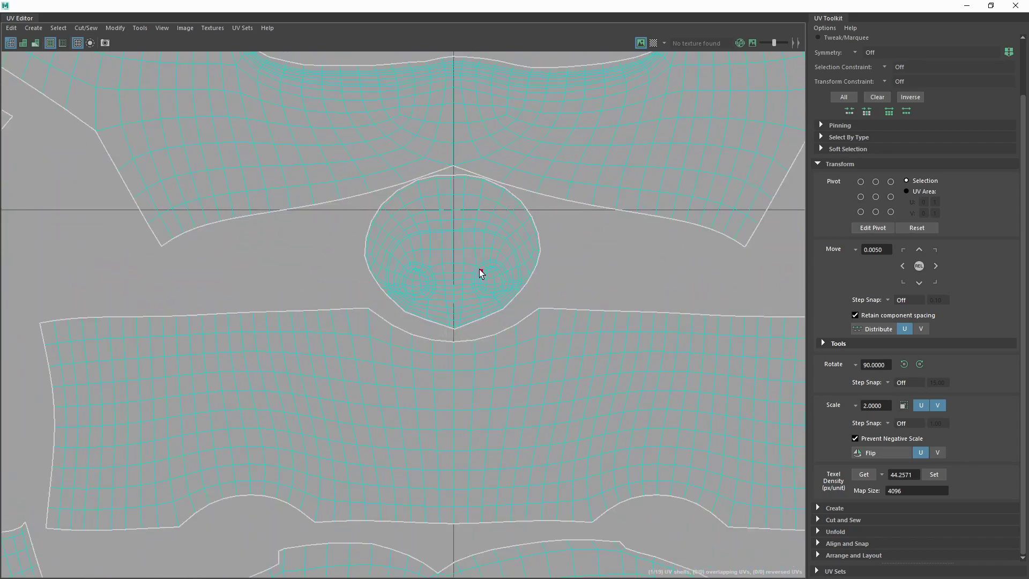
pyautogui.click(479, 269)
pyautogui.scroll(1, 448, 201)
pyautogui.scroll(-5, 574, 218)
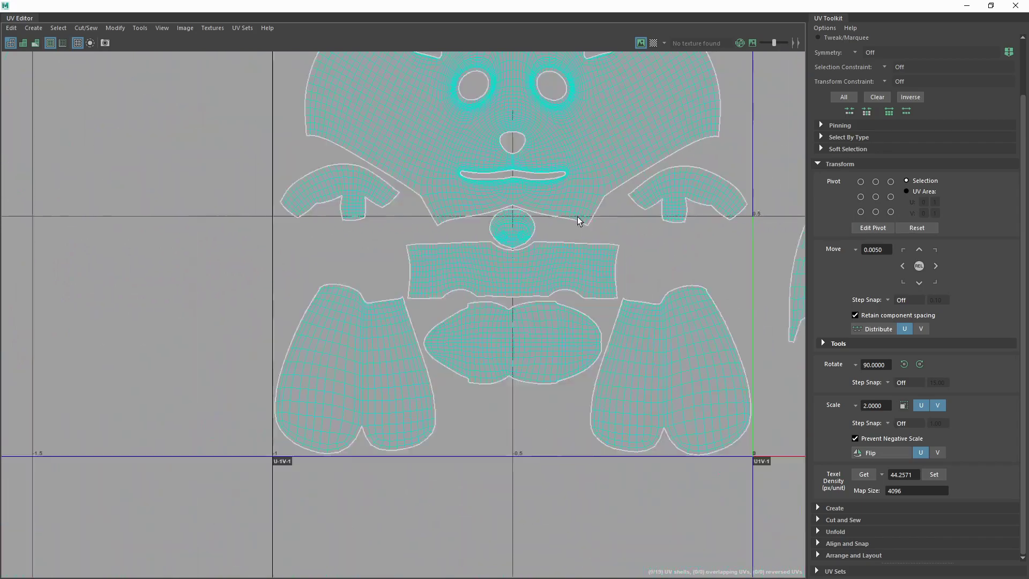
pyautogui.scroll(-3, 395, 239)
pyautogui.scroll(-1, 524, 271)
pyautogui.keyDown('alt'); pyautogui.moveTo(523, 271); pyautogui.dragTo(462, 267, button='middle'); pyautogui.keyUp('alt')
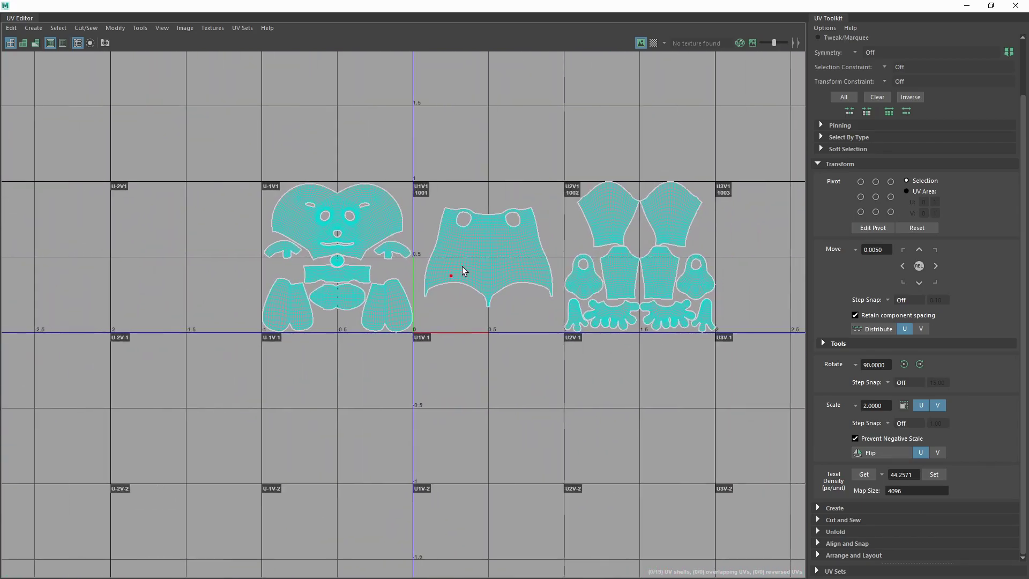
# - Switch back to object selection mode and review the layout
pyautogui.press('F8')
pyautogui.scroll(2, 664, 254)
pyautogui.scroll(-2, 665, 254)
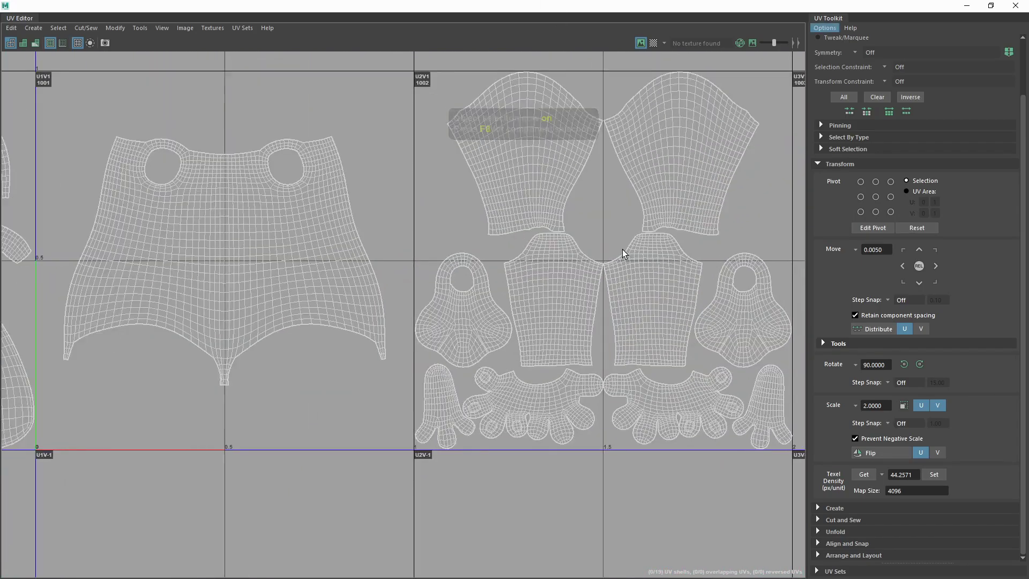
pyautogui.scroll(-1, 622, 249)
pyautogui.scroll(1, 342, 266)
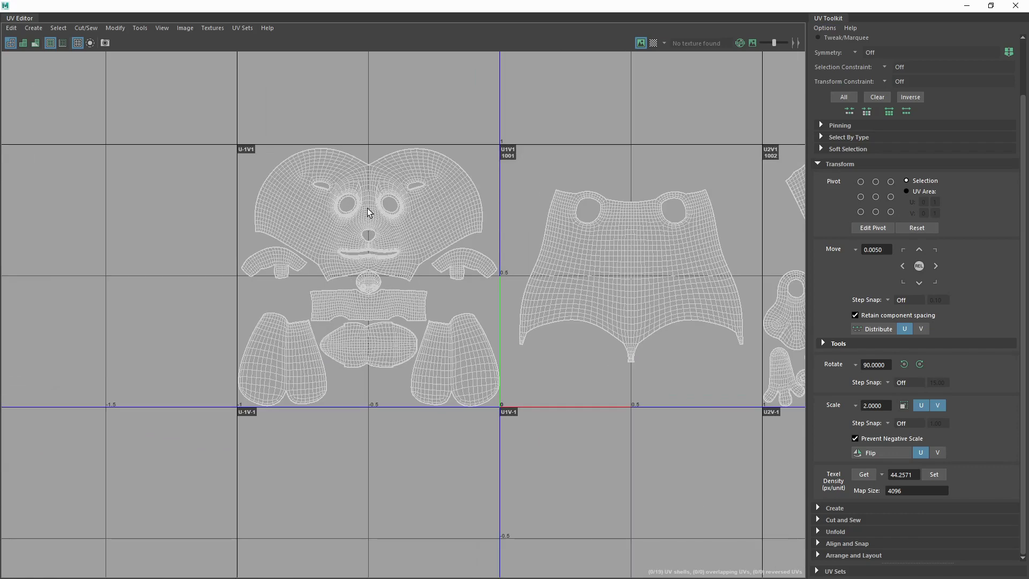
pyautogui.scroll(-1, 369, 212)
pyautogui.scroll(-1, 369, 212)
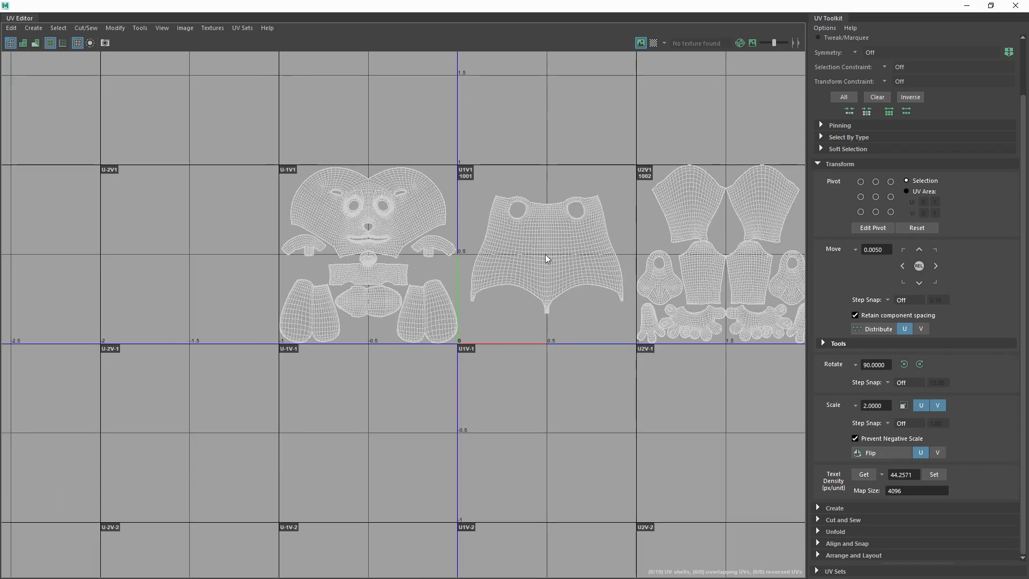
# - Close the UV Editor and pull the perspective view back to frame the whole character
pyautogui.click(1015, 6)
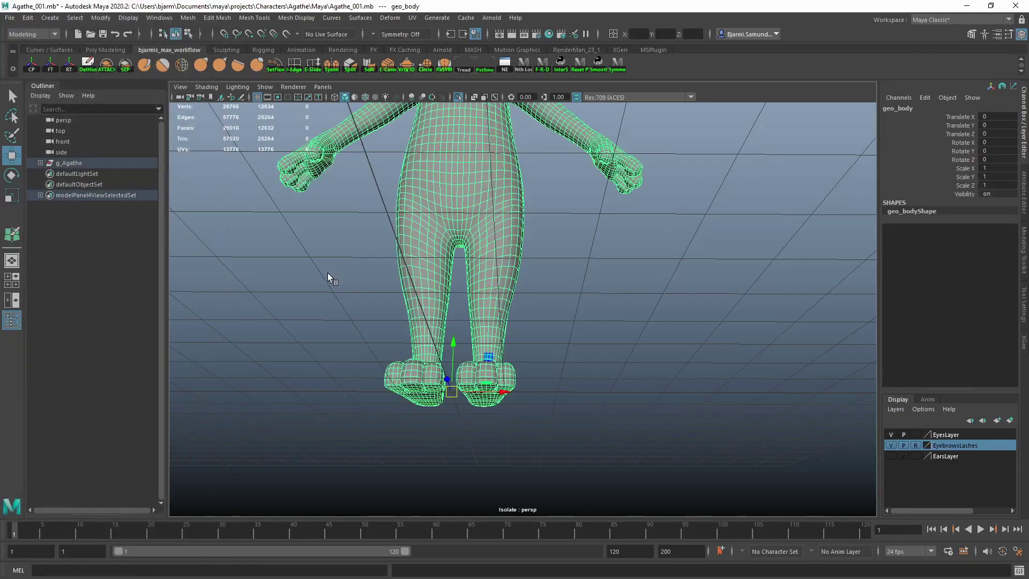
pyautogui.scroll(-5, 338, 322)
pyautogui.keyDown('alt'); pyautogui.moveTo(345, 356); pyautogui.dragTo(367, 323); pyautogui.keyUp('alt')
pyautogui.scroll(2, 353, 289)
# - Turn off Isolate Select so the eyes show again, then select geo_body
pyautogui.click(375, 281)
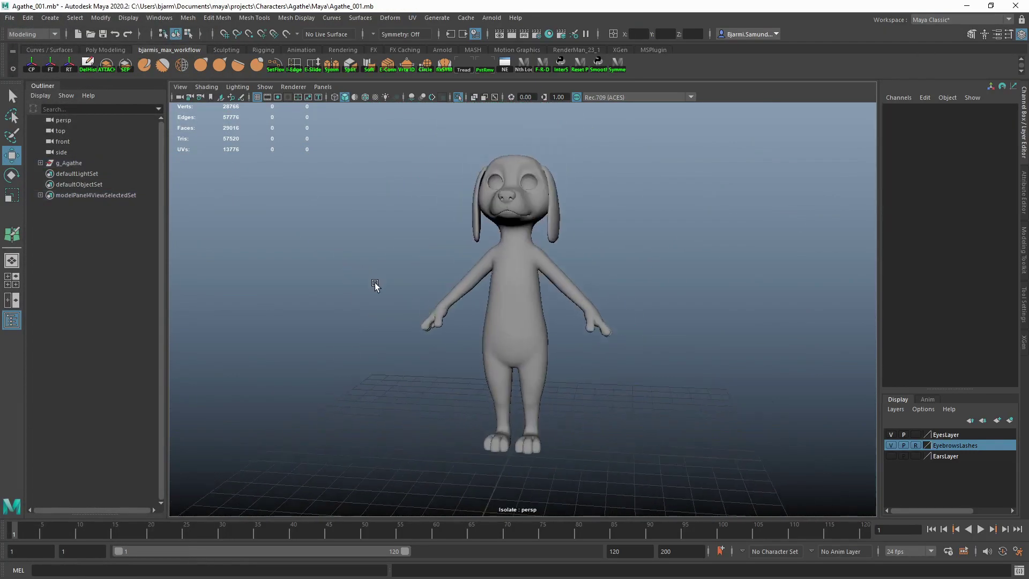
pyautogui.click(458, 97)
pyautogui.click(455, 275)
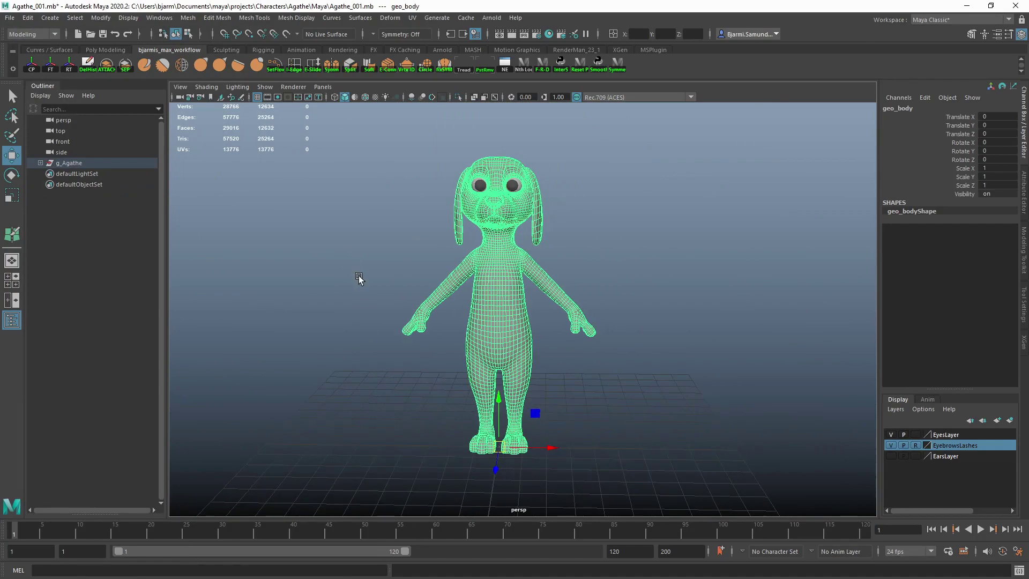